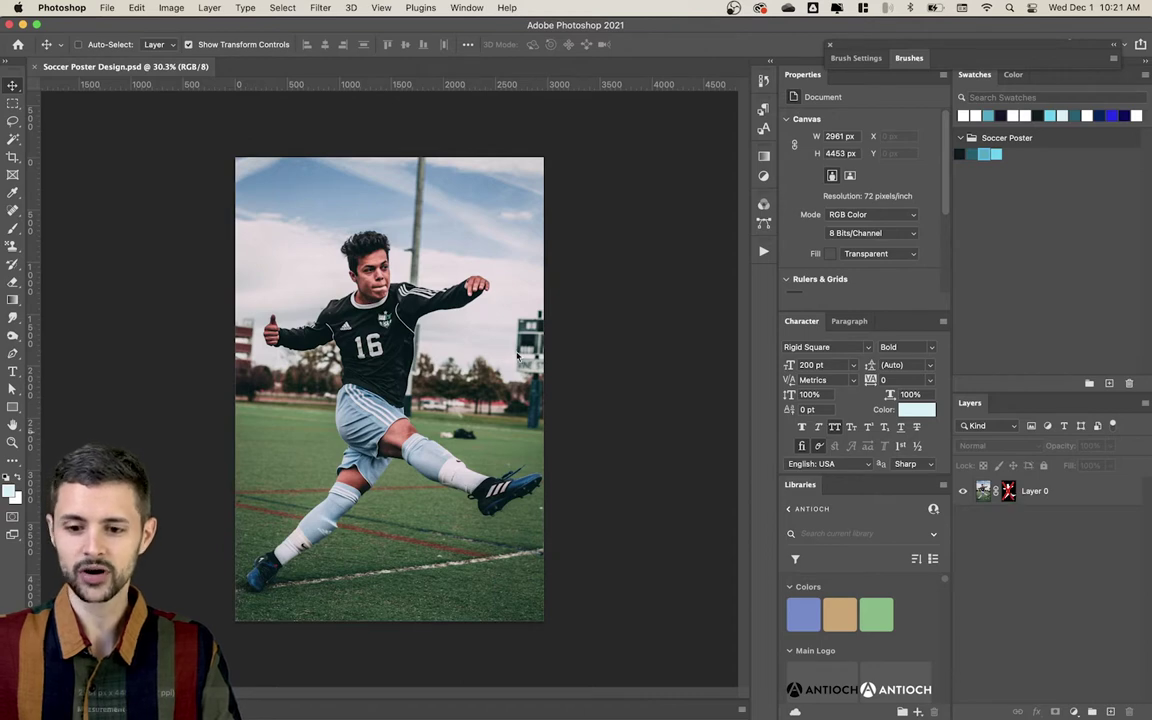
Step: Enable the layer mask to hide the photo background behind the player
{"action": "left_click", "coordinate": [1008, 492], "text": "shift"}
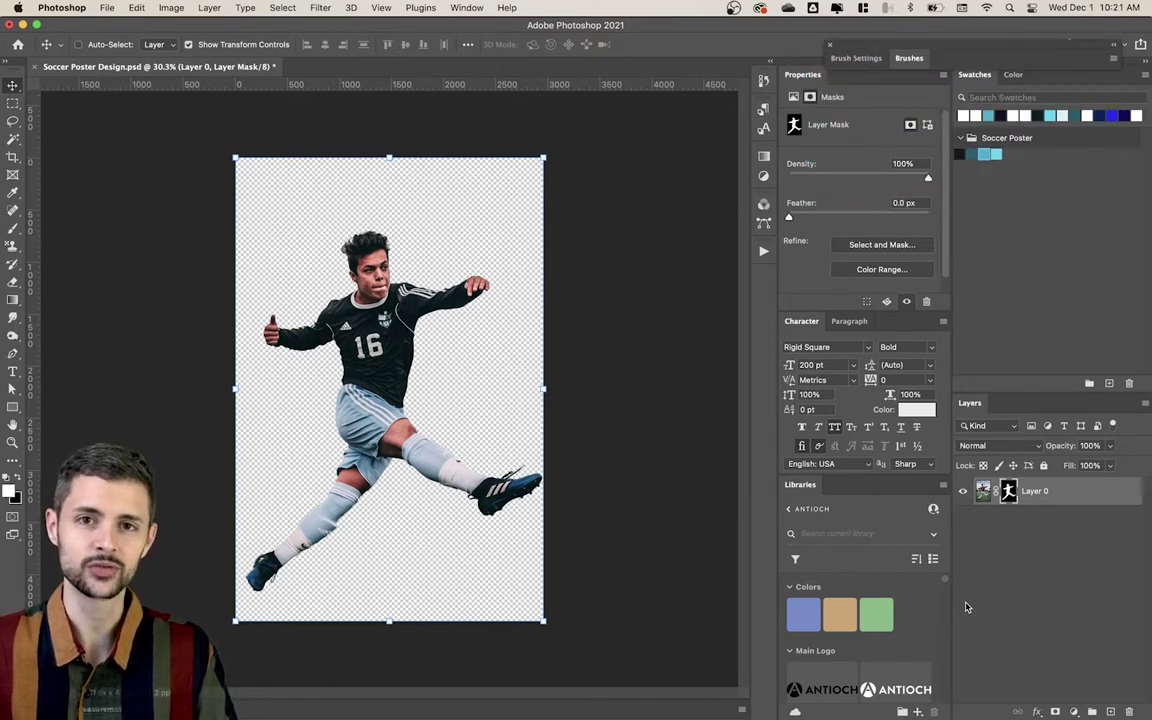
{"action": "left_click", "coordinate": [1040, 545]}
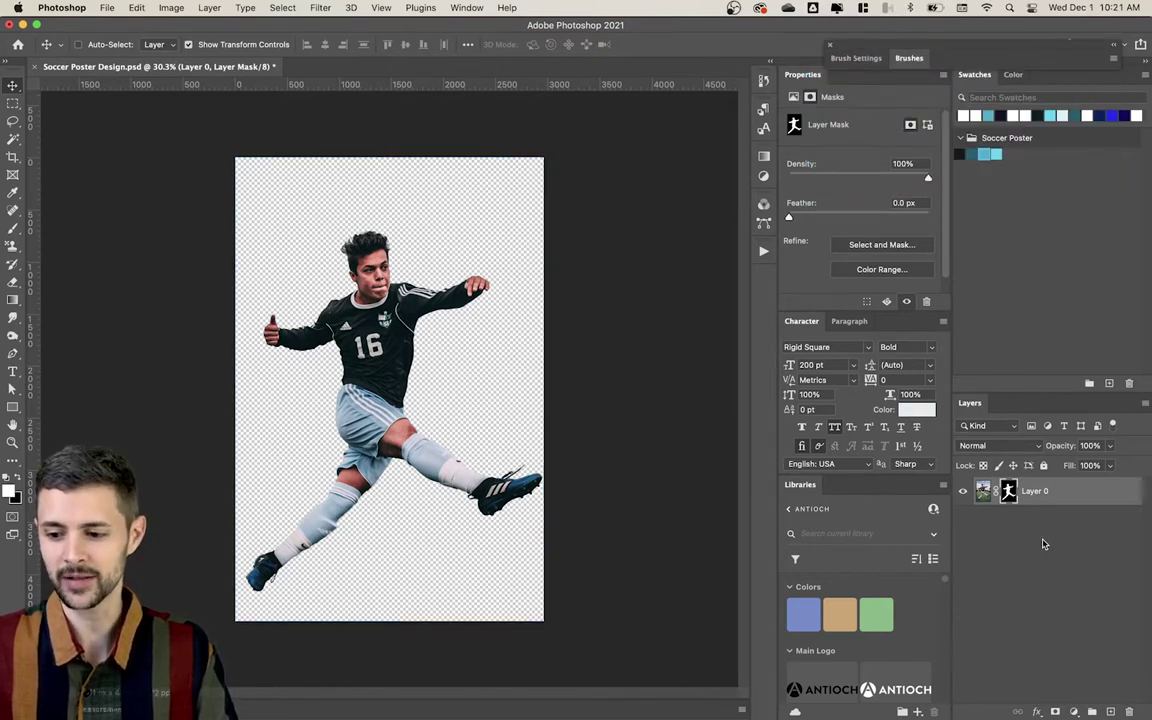
{"action": "left_click", "coordinate": [1045, 492]}
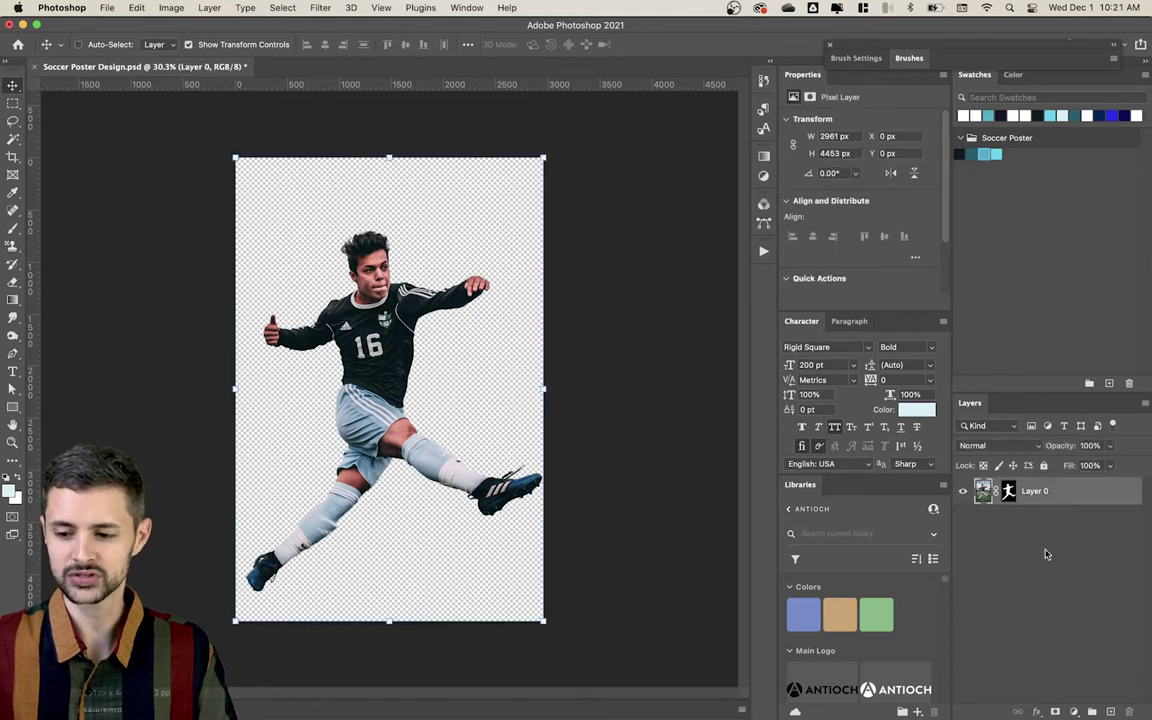
{"action": "right_click", "coordinate": [1058, 497]}
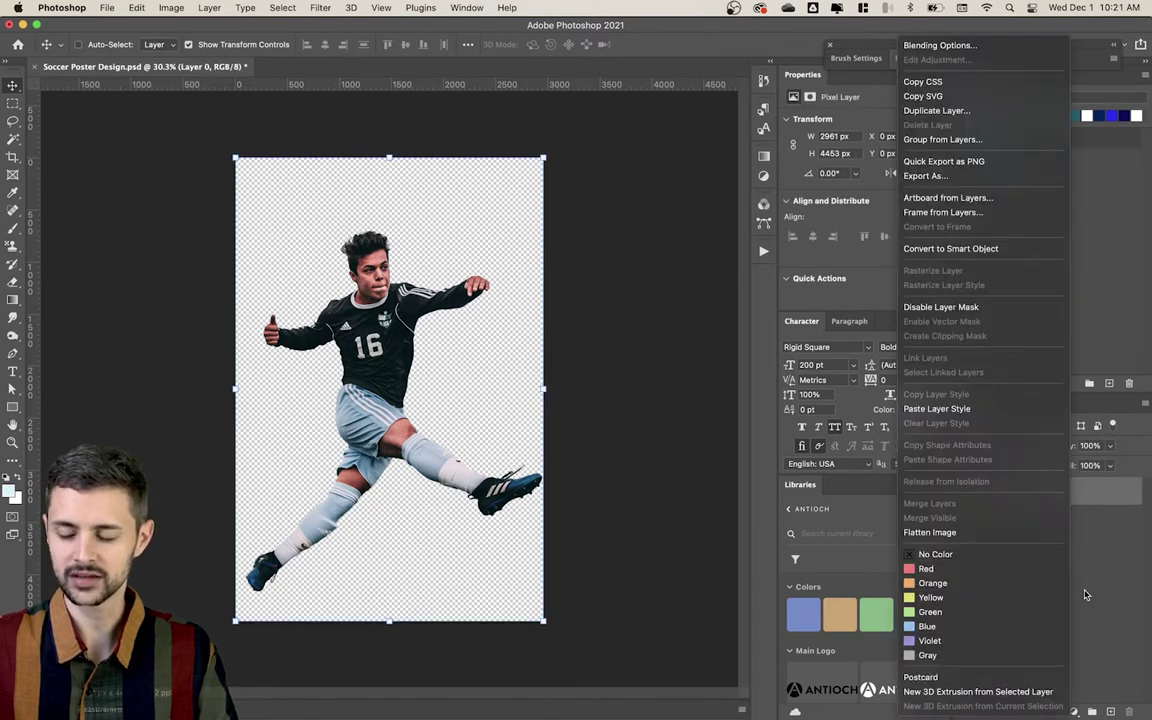
{"action": "key", "text": "Escape"}
Step: Rename Layer 0 to 'Player' and convert it to a smart object
{"action": "double_click", "coordinate": [1034, 491]}
{"action": "type", "text": "Playe"}
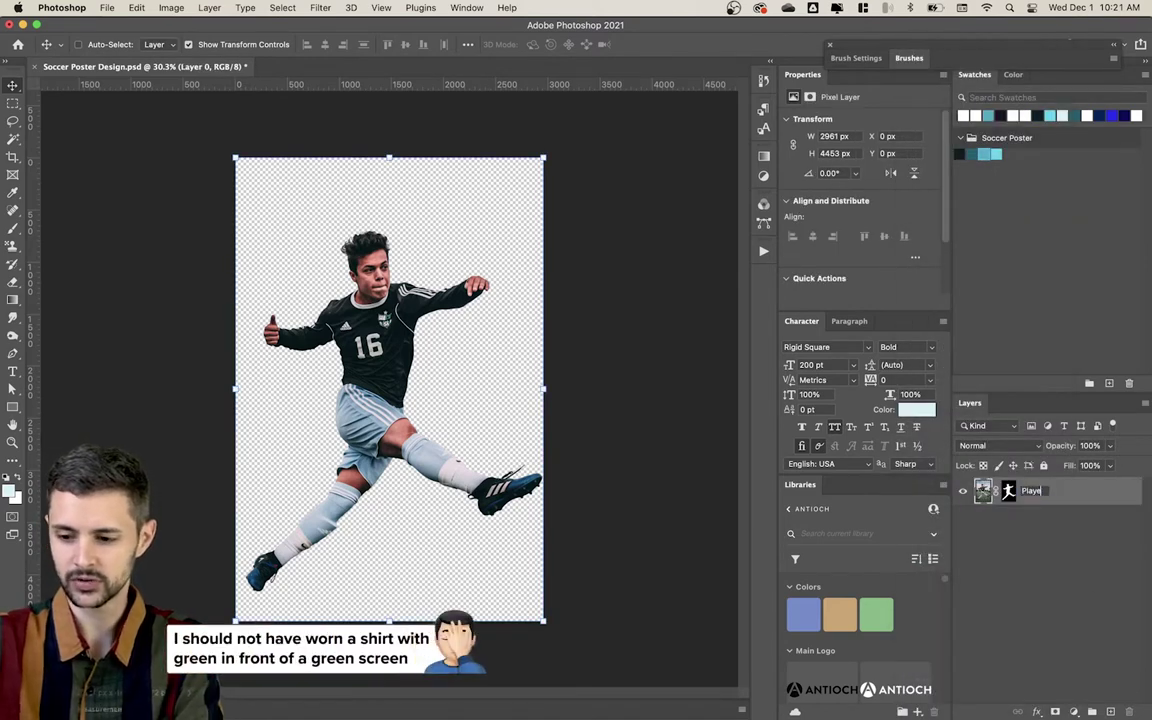
{"action": "type", "text": "r"}
{"action": "key", "text": "Return"}
{"action": "right_click", "coordinate": [1100, 494]}
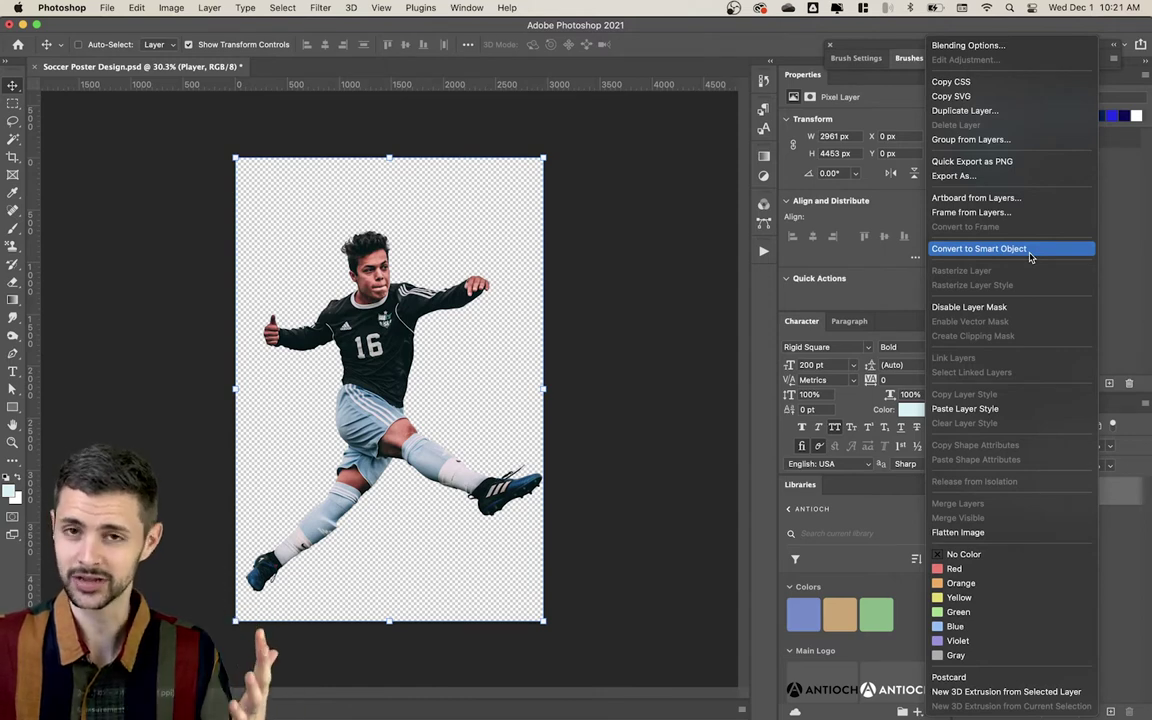
{"action": "left_click", "coordinate": [1030, 250]}
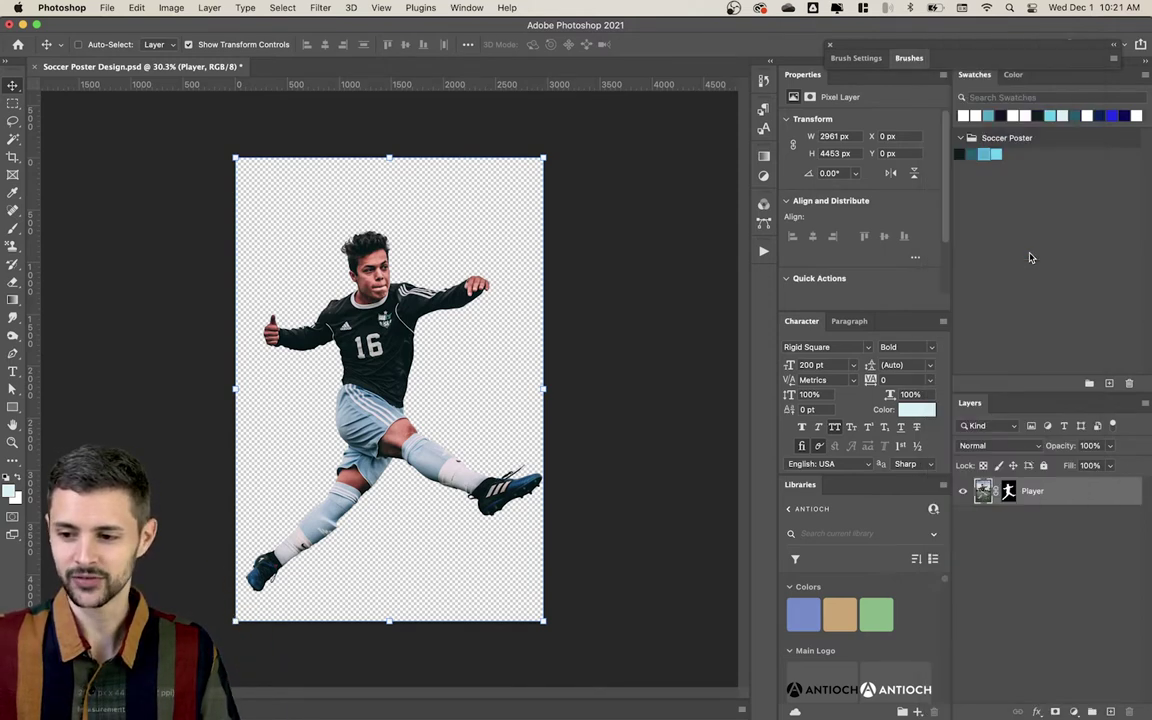
Step: Scale the player up to about 107% and shift him left off the poster's edge
{"action": "left_click_drag", "start_coordinate": [447, 328], "coordinate": [368, 308]}
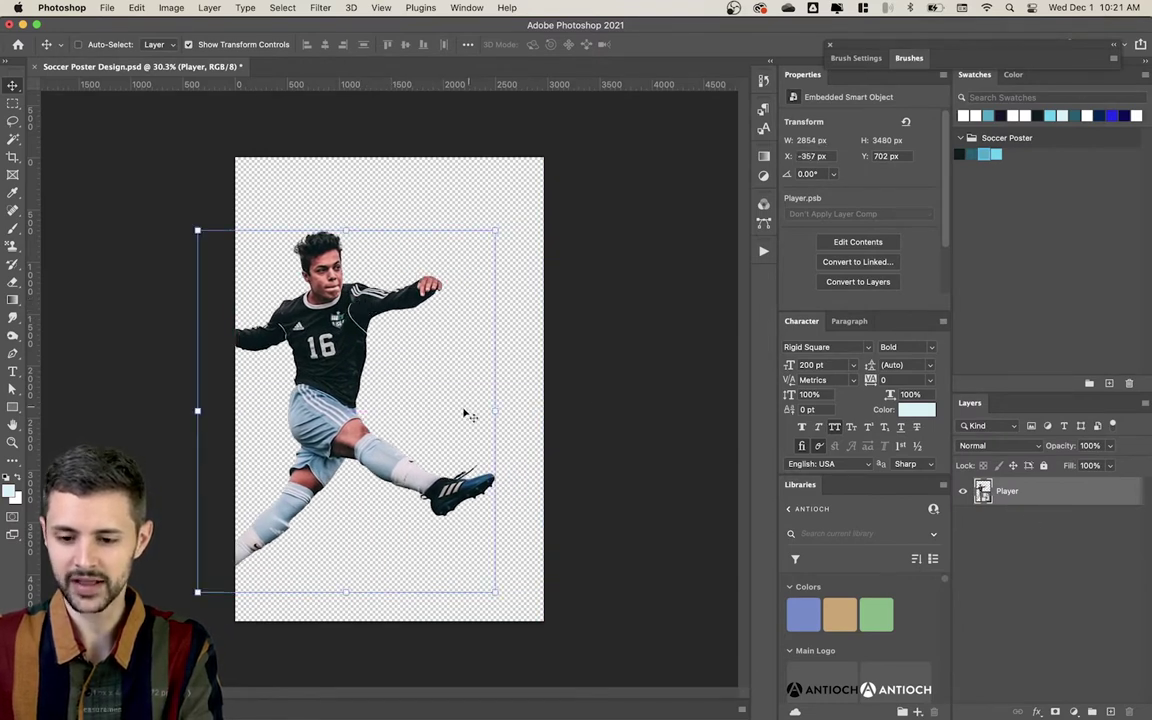
{"action": "left_click_drag", "start_coordinate": [465, 411], "coordinate": [472, 418]}
{"action": "left_click_drag", "start_coordinate": [497, 239], "coordinate": [527, 218]}
{"action": "left_click_drag", "start_coordinate": [398, 288], "coordinate": [466, 286]}
{"action": "key", "text": "Return"}
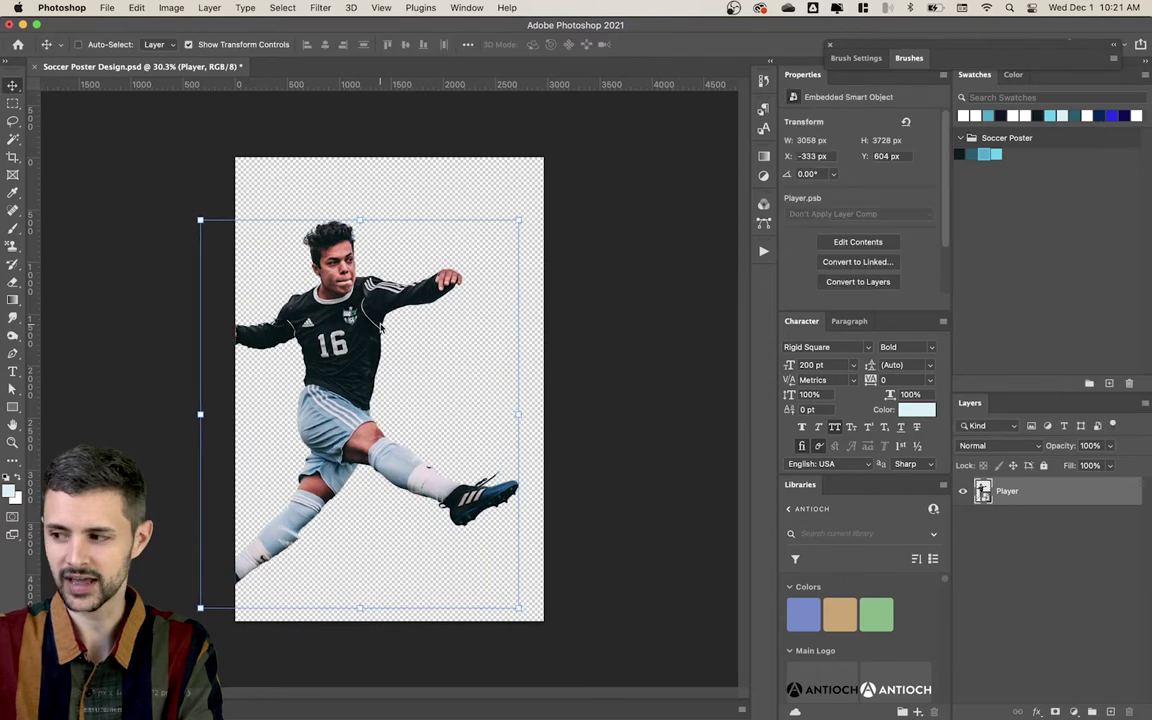
{"action": "key", "text": "shift+Left"}
{"action": "key", "text": "shift+Left"}
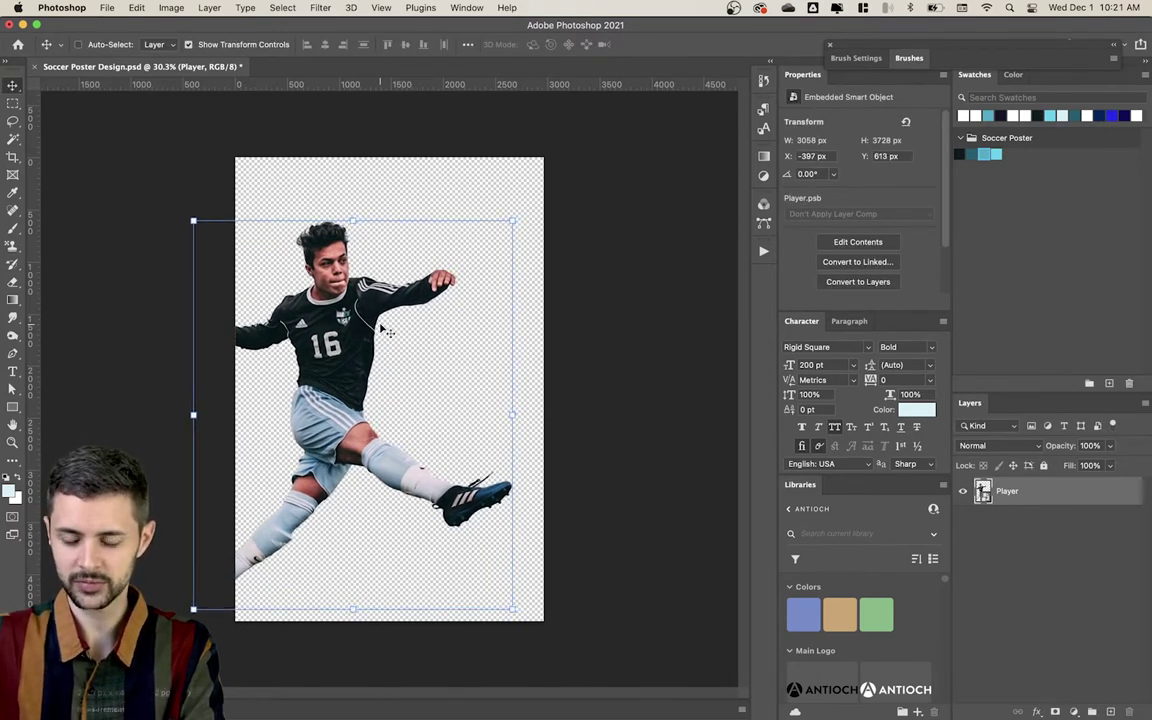
{"action": "left_click", "coordinate": [1065, 590]}
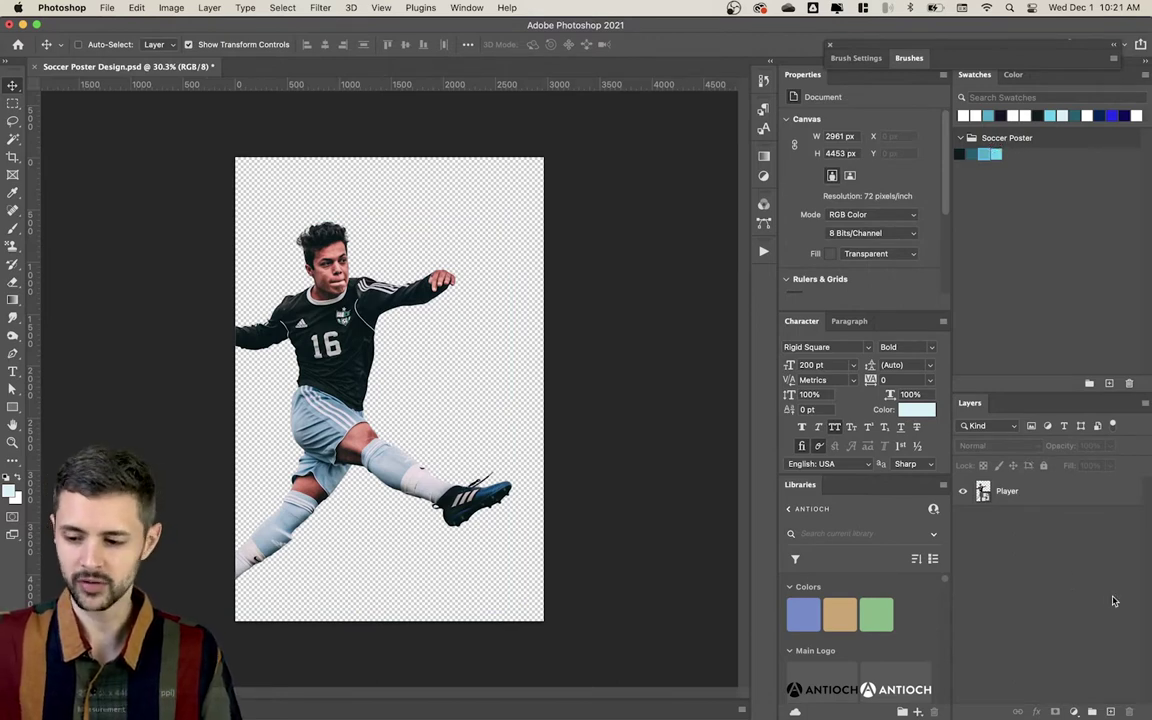
{"action": "left_click", "coordinate": [1074, 711]}
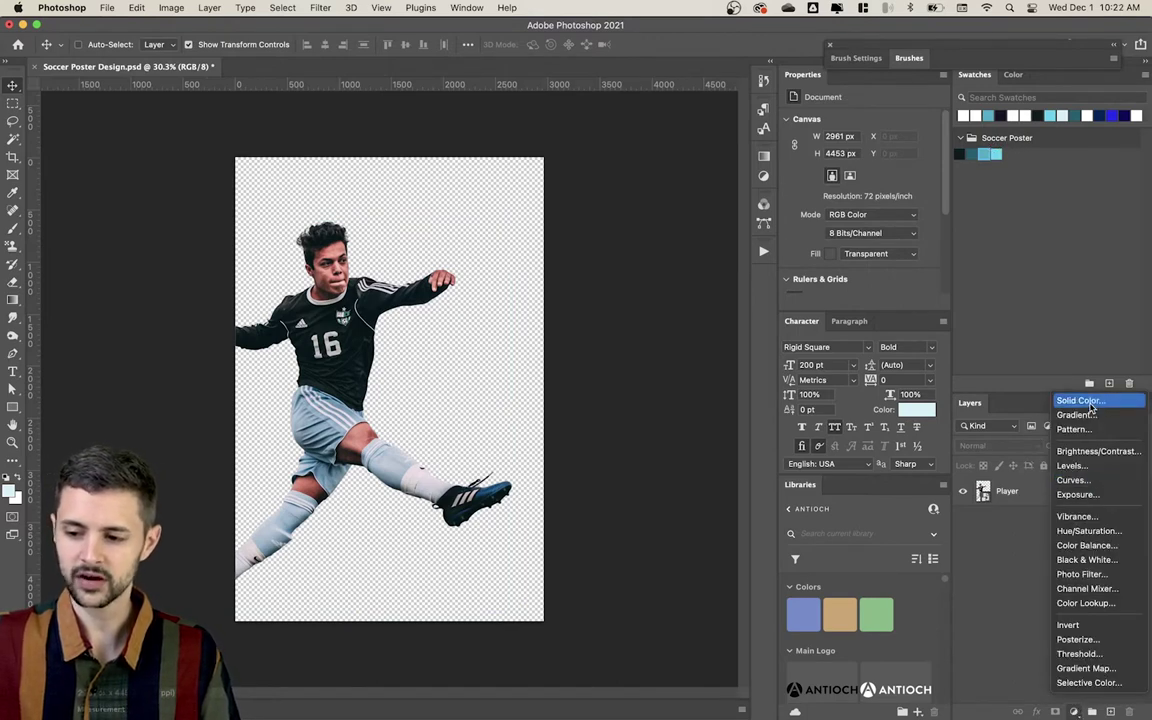
Step: Add a teal solid colour fill layer named 'Background' and move it below Player
{"action": "left_click", "coordinate": [1082, 401]}
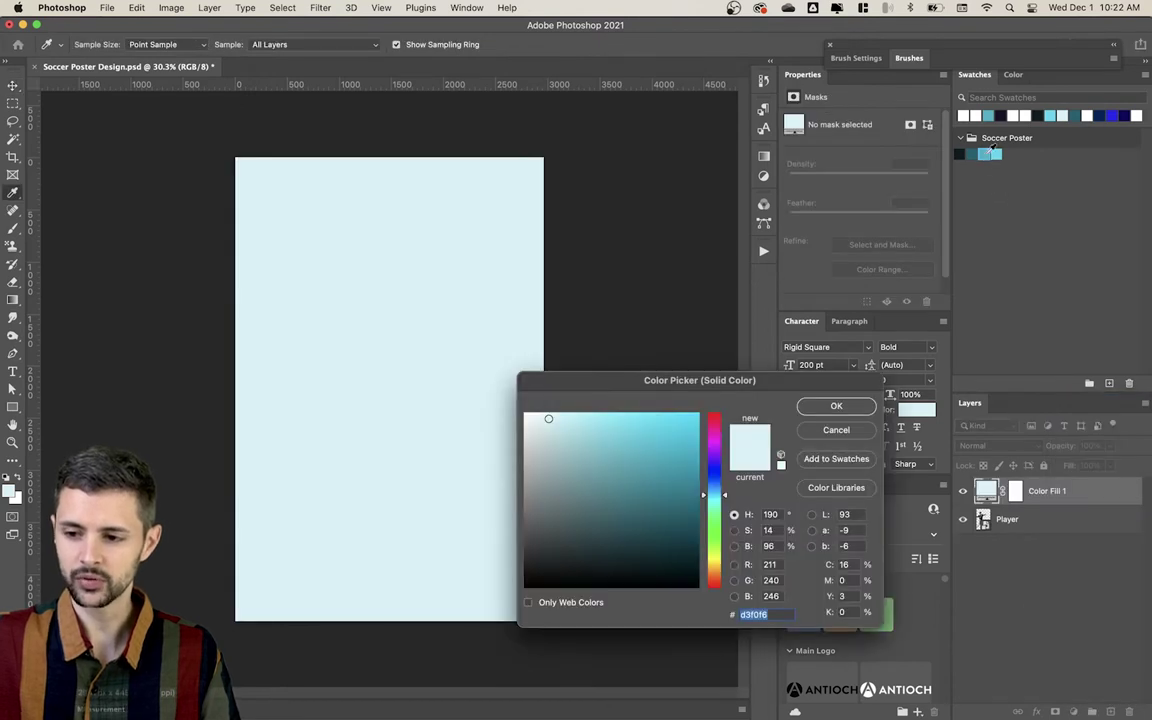
{"action": "left_click", "coordinate": [993, 151]}
{"action": "left_click", "coordinate": [836, 405]}
{"action": "double_click", "coordinate": [1047, 490]}
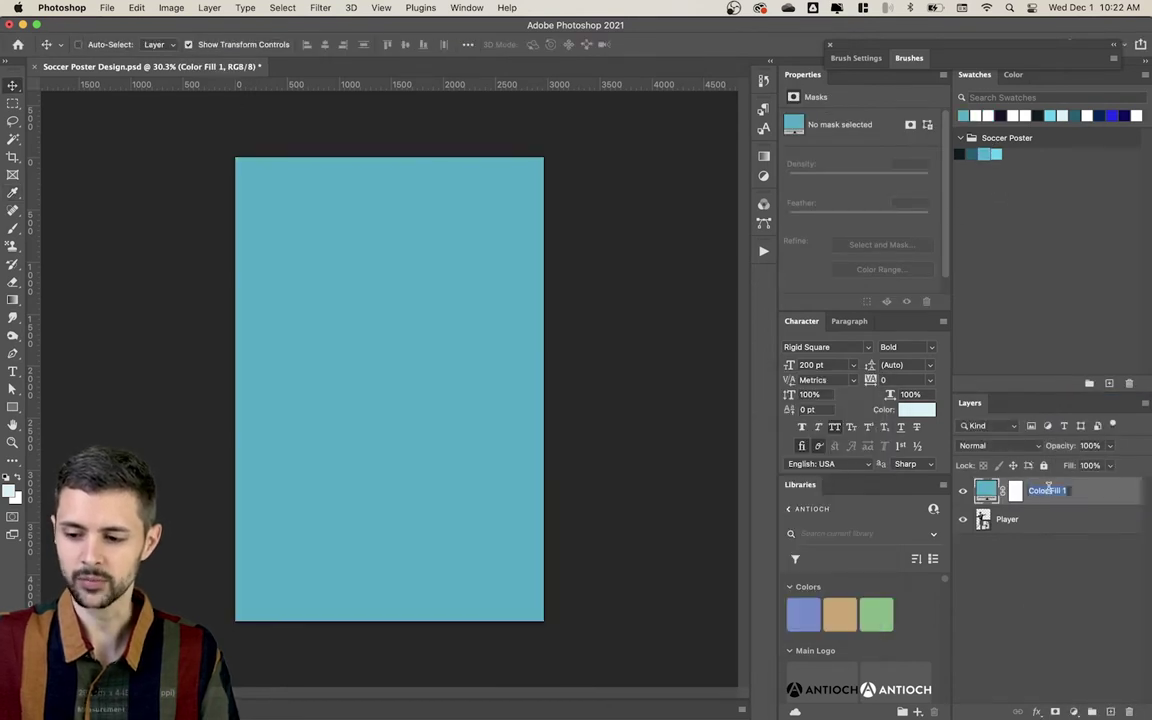
{"action": "type", "text": "Bac"}
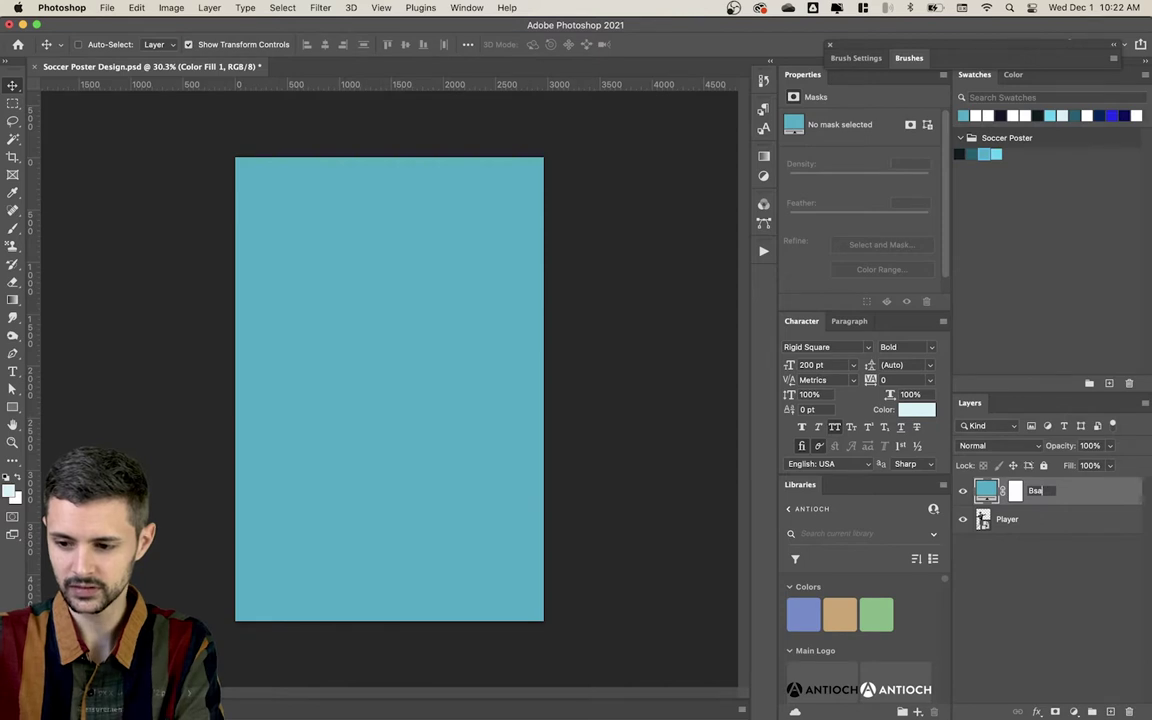
{"action": "type", "text": "kground"}
{"action": "key", "text": "Return"}
{"action": "key", "text": "super+bracketleft"}
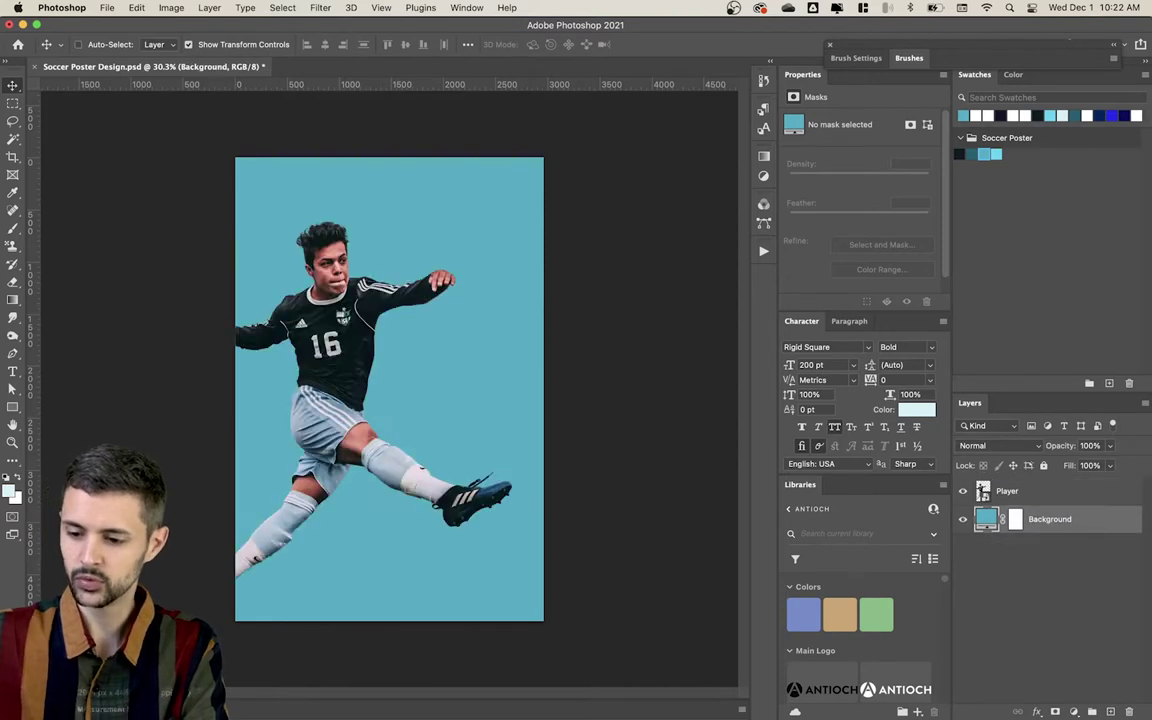
Step: Preview lighter shades for the Background fill, then cancel to keep the teal
{"action": "left_click", "coordinate": [1075, 615]}
{"action": "left_click", "coordinate": [993, 520]}
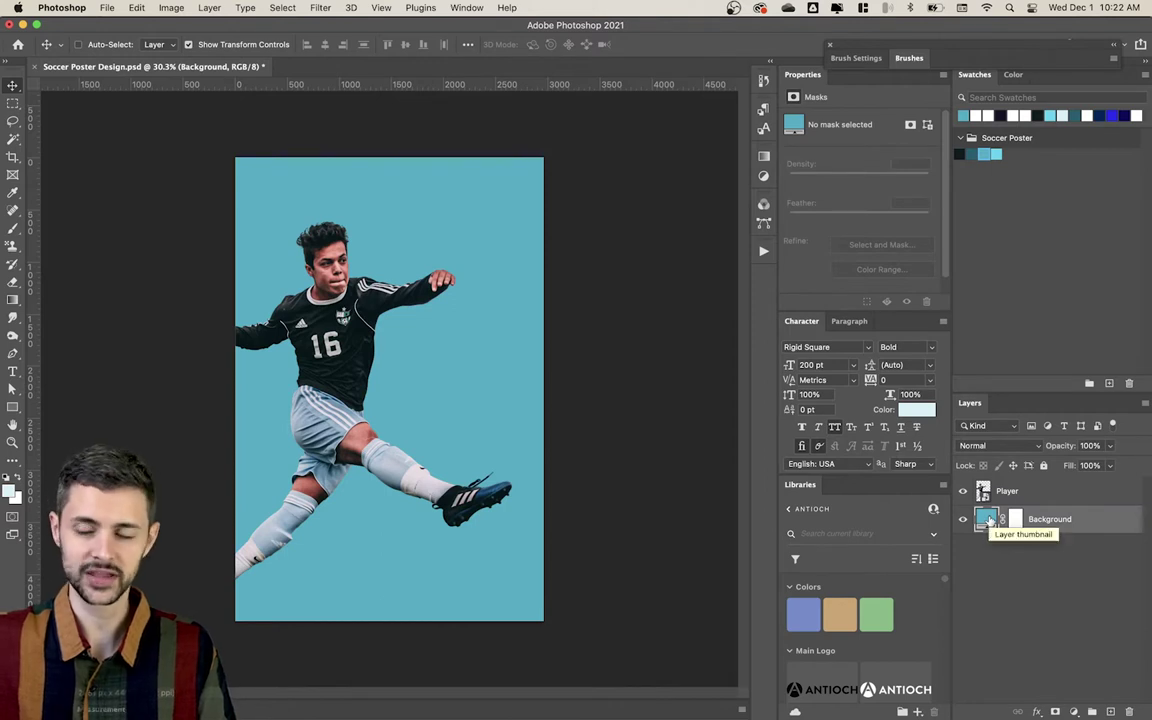
{"action": "double_click", "coordinate": [988, 519]}
{"action": "left_click", "coordinate": [656, 434]}
{"action": "mouse_move", "coordinate": [656, 434]}
{"action": "left_mouse_down"}
{"action": "mouse_move", "coordinate": [622, 425]}
{"action": "mouse_move", "coordinate": [625, 507]}
{"action": "mouse_move", "coordinate": [645, 561]}
{"action": "mouse_move", "coordinate": [640, 450]}
{"action": "mouse_move", "coordinate": [640, 581]}
{"action": "left_mouse_up"}
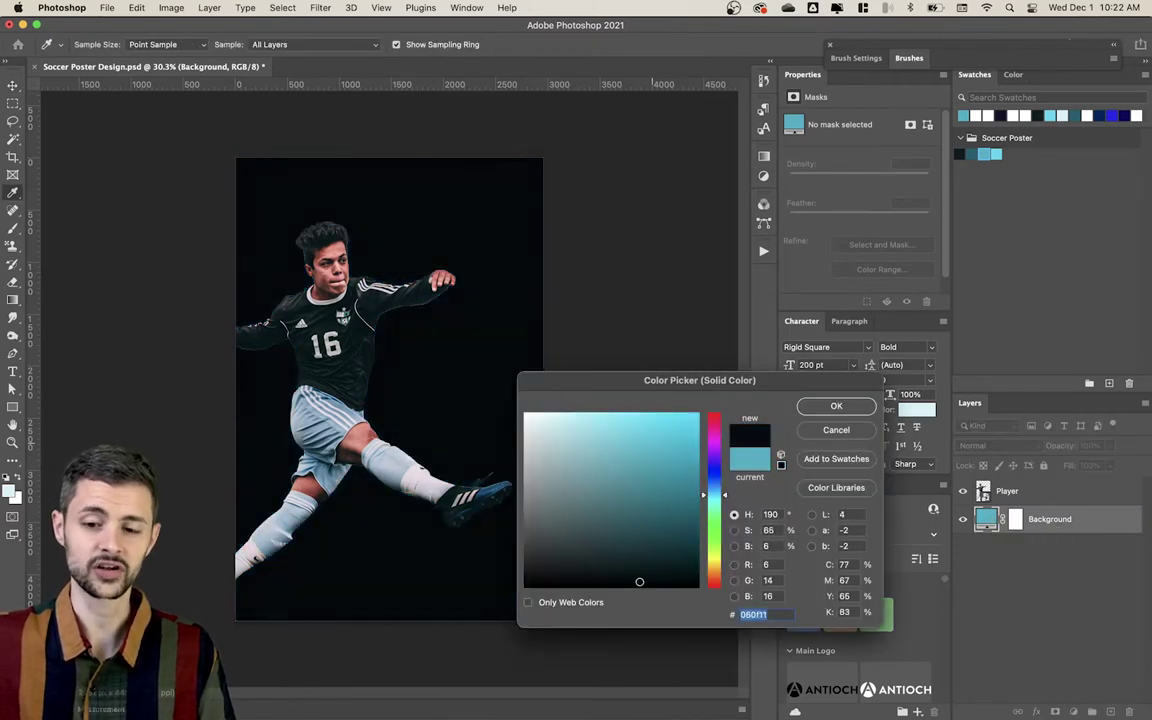
{"action": "left_click", "coordinate": [836, 430]}
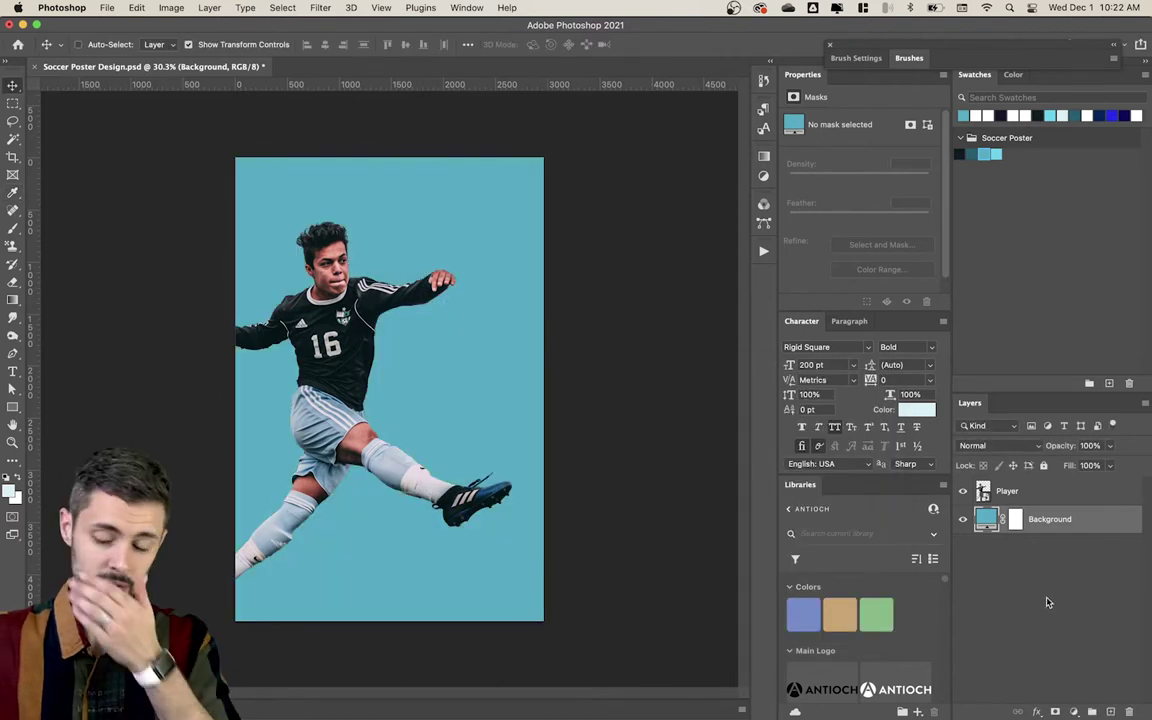
{"action": "left_click", "coordinate": [1048, 602]}
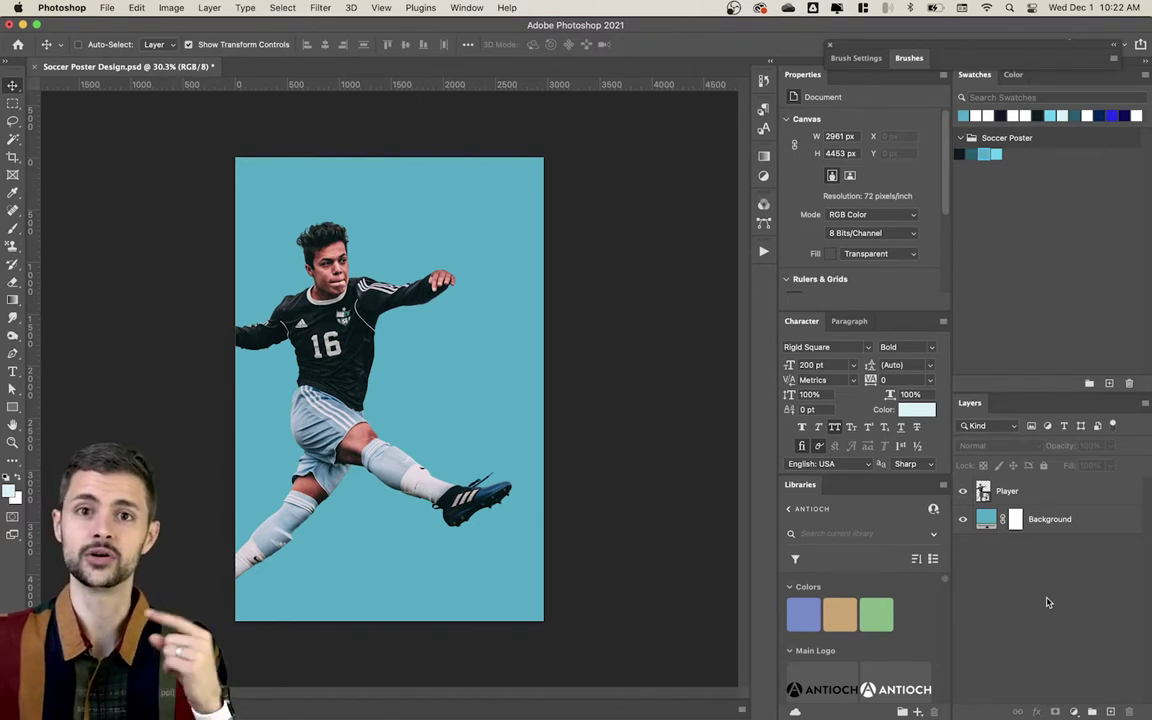
Step: Type the JENNINGS HIGH SCHOOL headline near the top of the poster
{"action": "left_click", "coordinate": [1058, 521]}
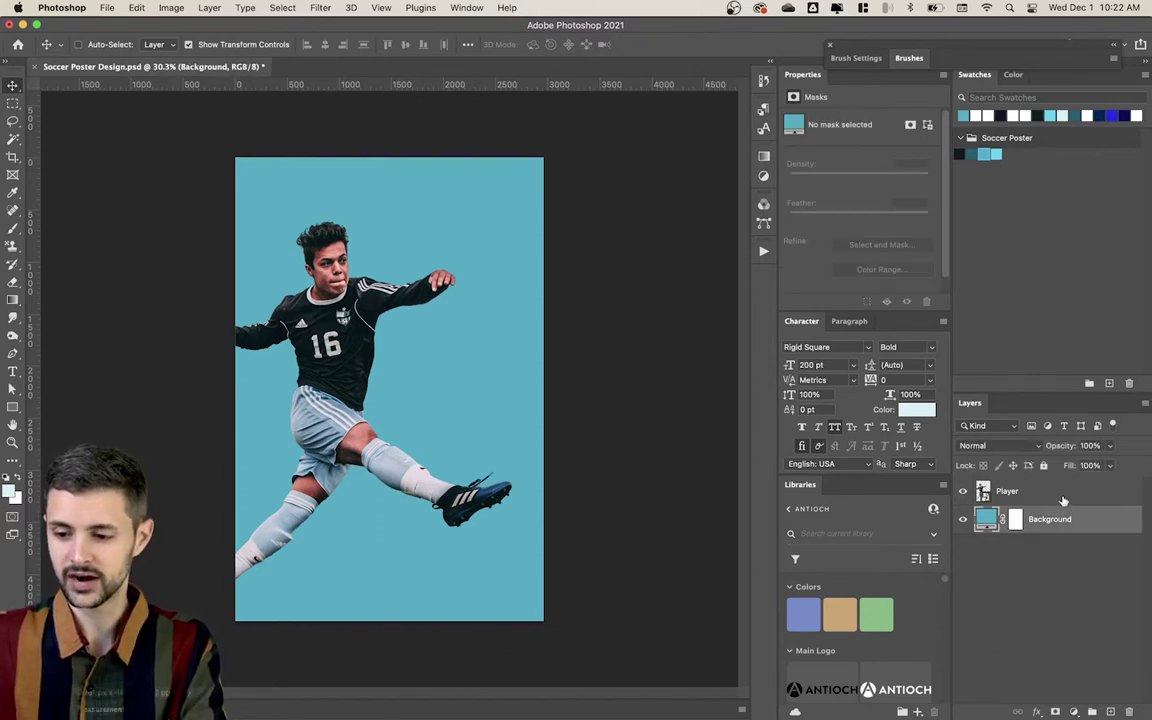
{"action": "left_click", "coordinate": [1062, 495]}
{"action": "left_click", "coordinate": [1068, 583]}
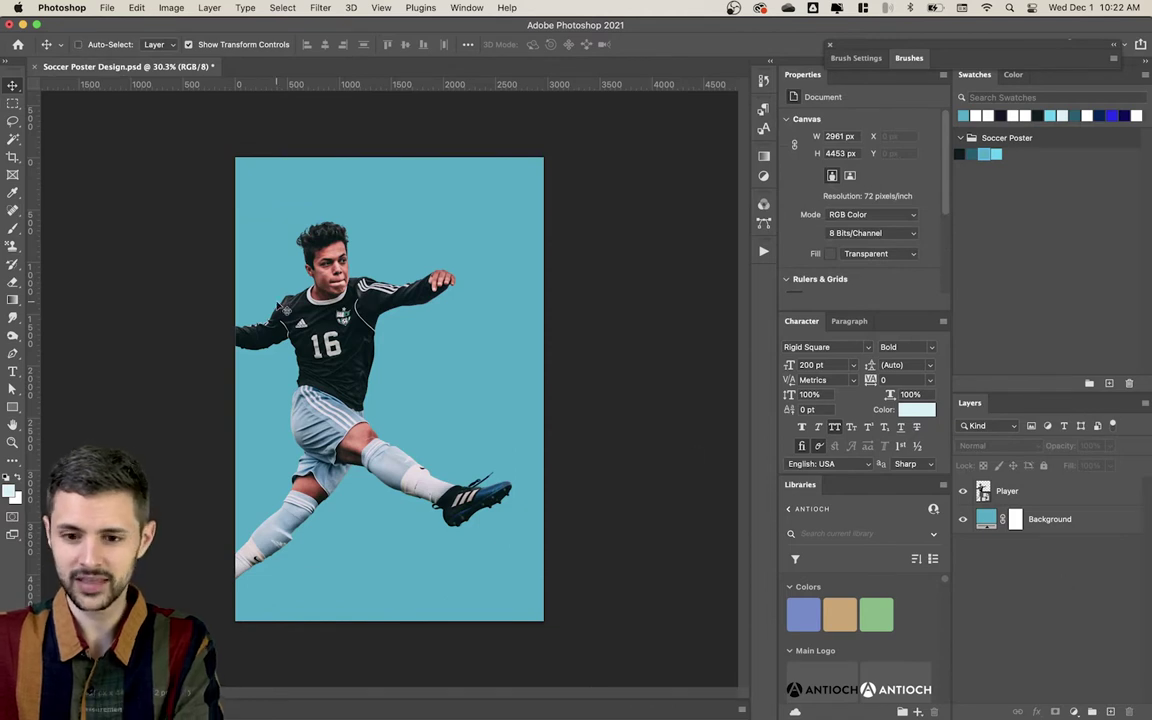
{"action": "key", "text": "t"}
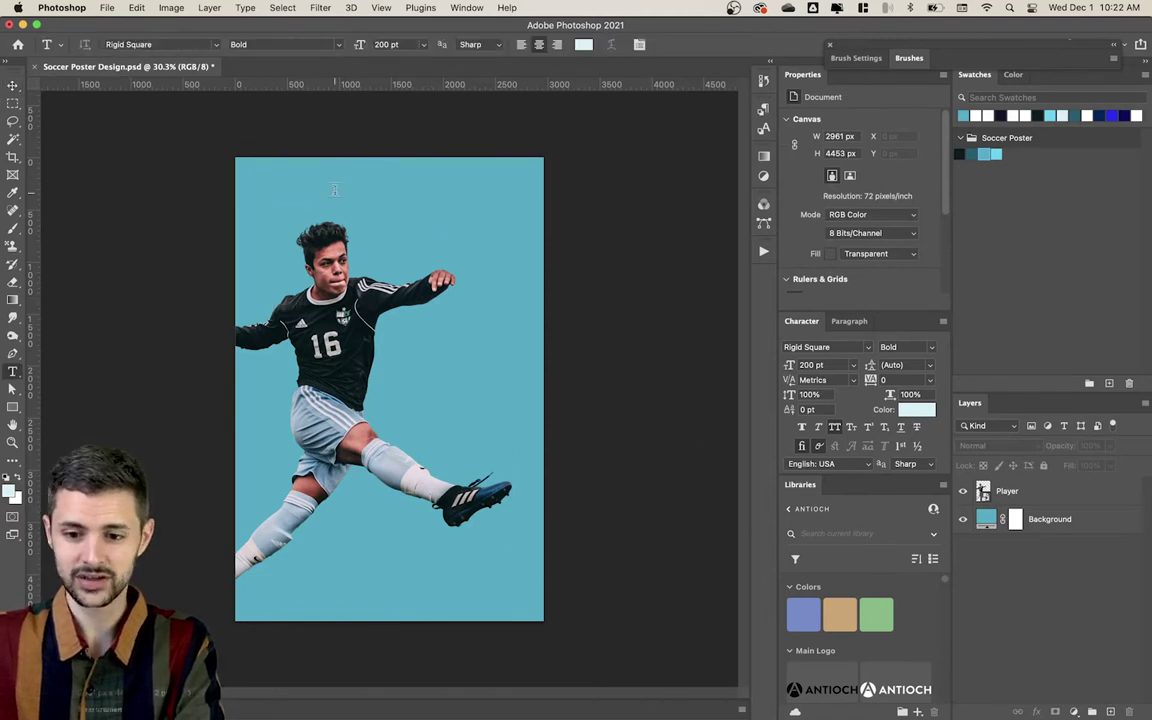
{"action": "left_click", "coordinate": [335, 193]}
{"action": "type", "text": "JENNINGS G"}
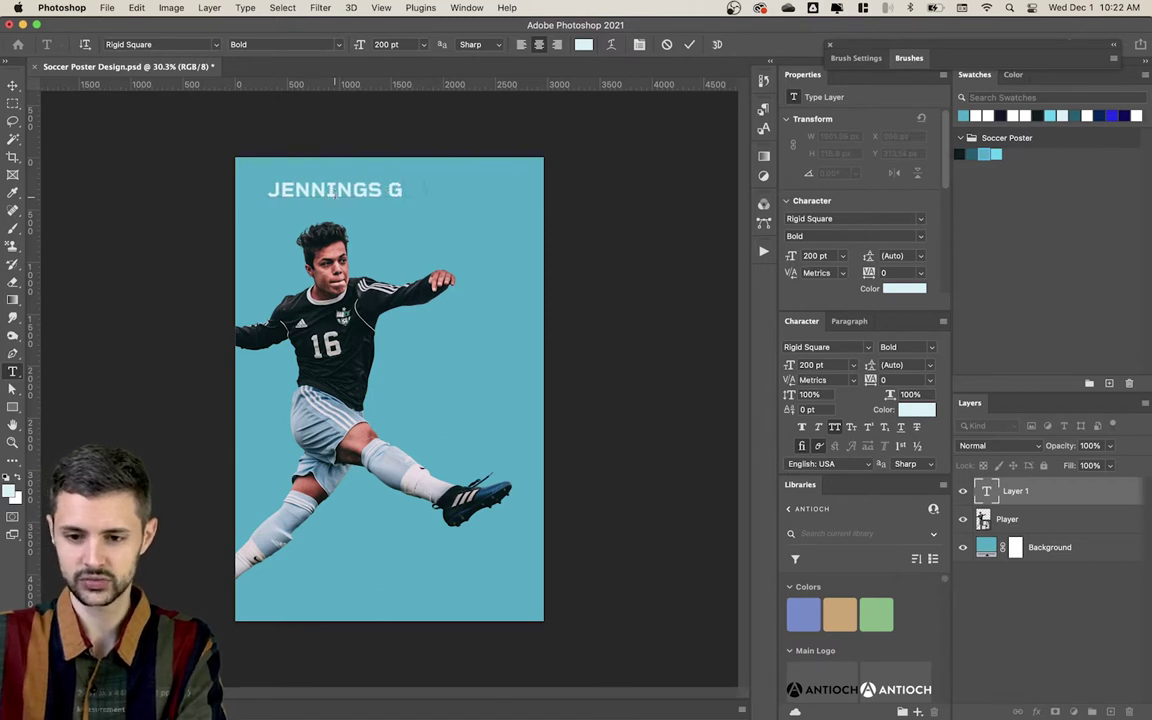
{"action": "type", "text": "IGH SCHOOL"}
{"action": "key", "text": "Escape"}
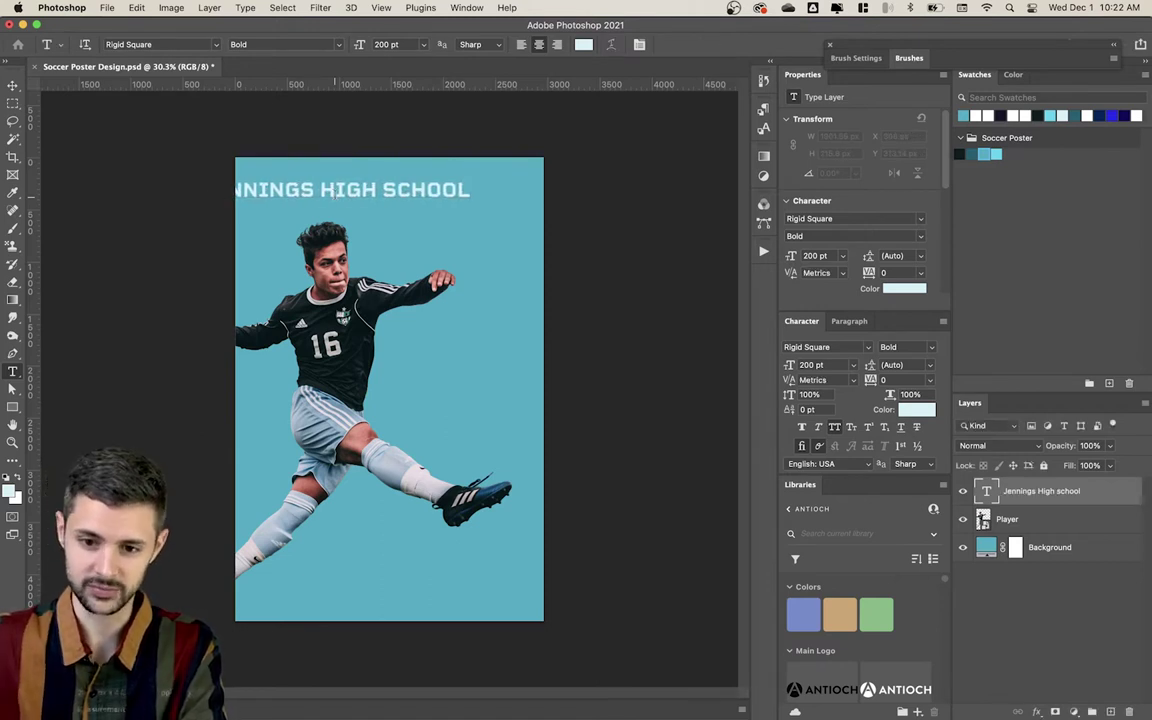
Step: Make the headline white, centre it horizontally on the canvas, and move it up slightly
{"action": "key", "text": "v"}
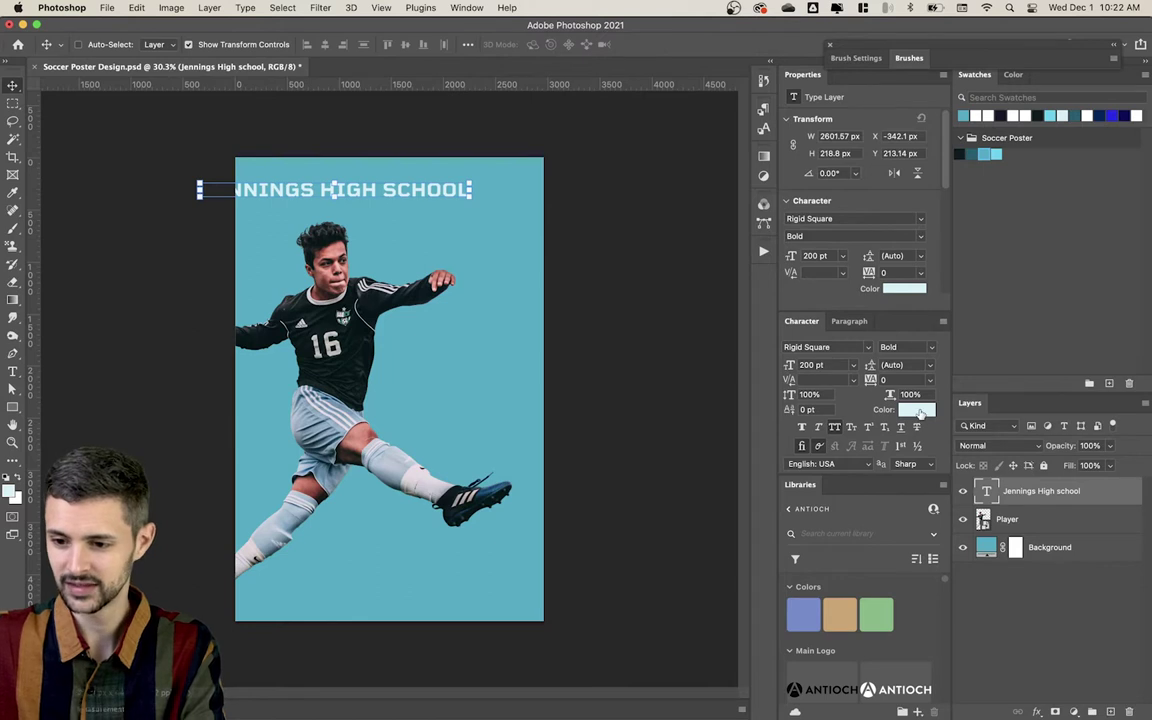
{"action": "left_click", "coordinate": [918, 410]}
{"action": "left_click", "coordinate": [526, 413]}
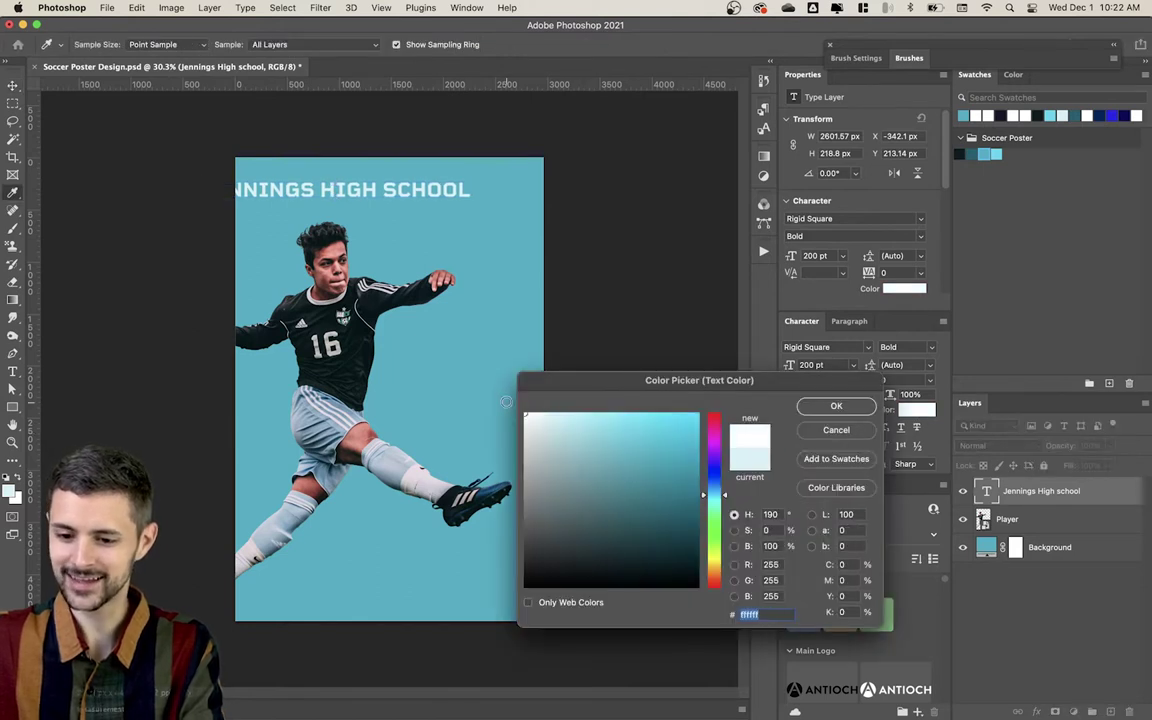
{"action": "left_click", "coordinate": [836, 406]}
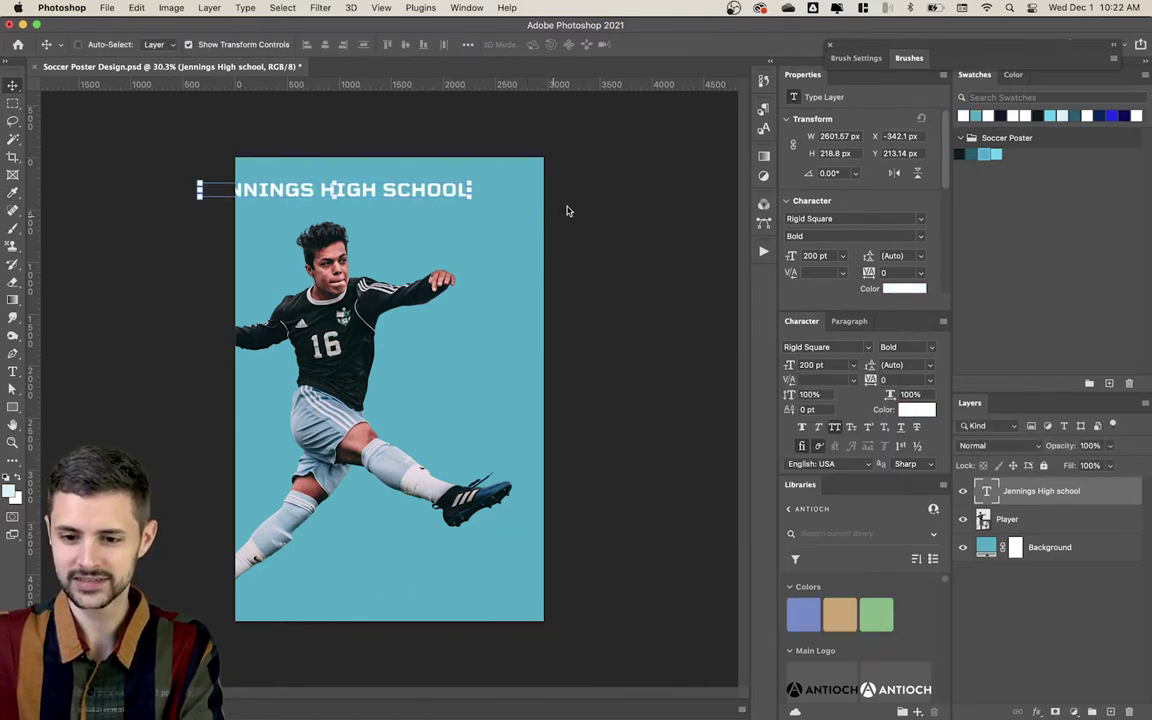
{"action": "key", "text": "super+a"}
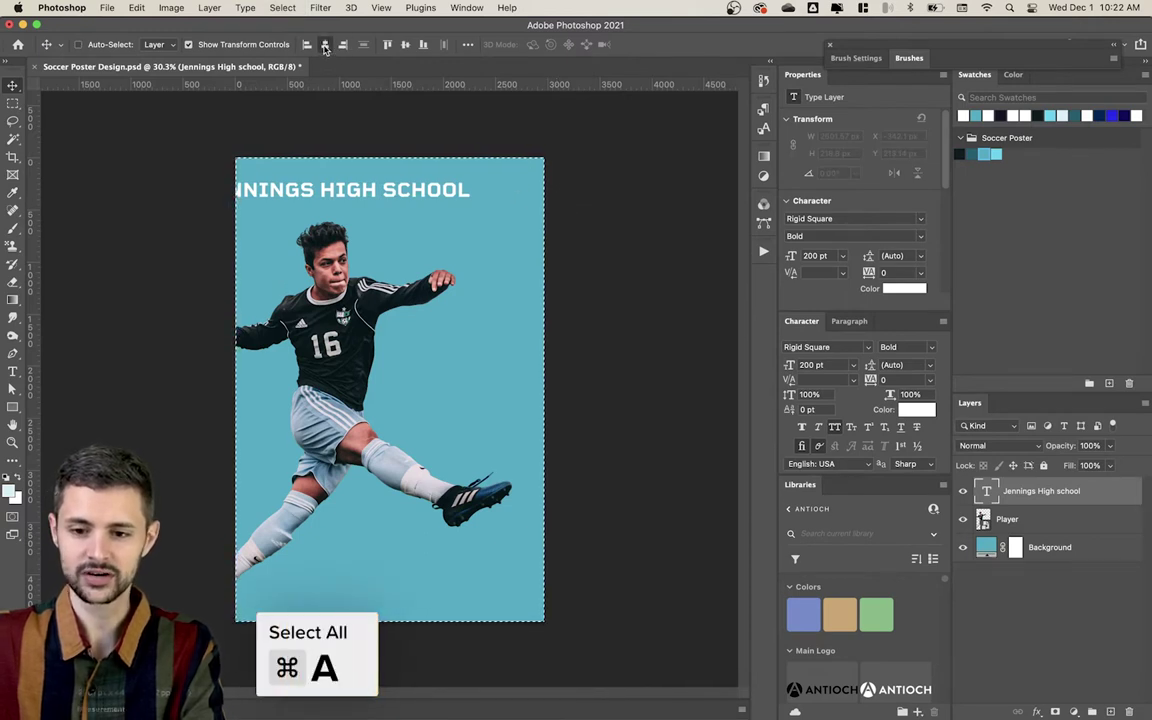
{"action": "left_click", "coordinate": [324, 45]}
{"action": "key", "text": "super+d"}
{"action": "left_click_drag", "start_coordinate": [470, 200], "coordinate": [490, 220]}
Step: Duplicate the headline as a second line and change its text to 'SOCCER'
{"action": "key", "text": "t"}
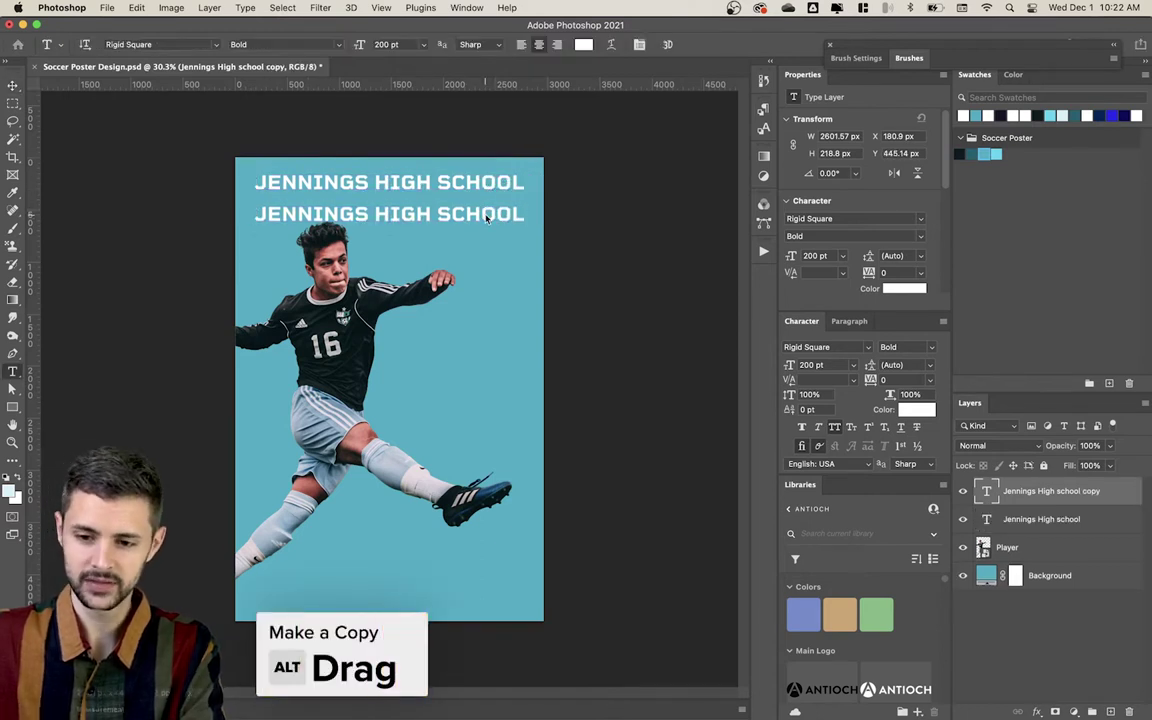
{"action": "left_click", "coordinate": [483, 211]}
{"action": "key", "text": "super+a"}
{"action": "type", "text": "SOCCER"}
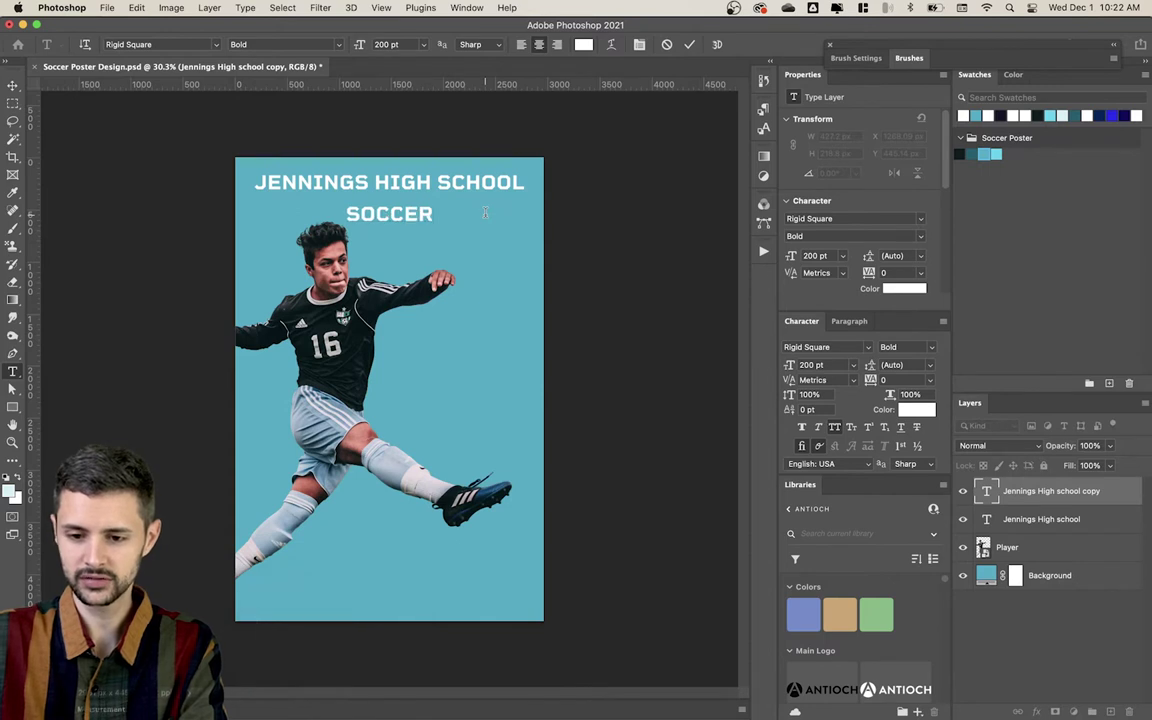
{"action": "key", "text": "super+Return"}
{"action": "key", "text": "v"}
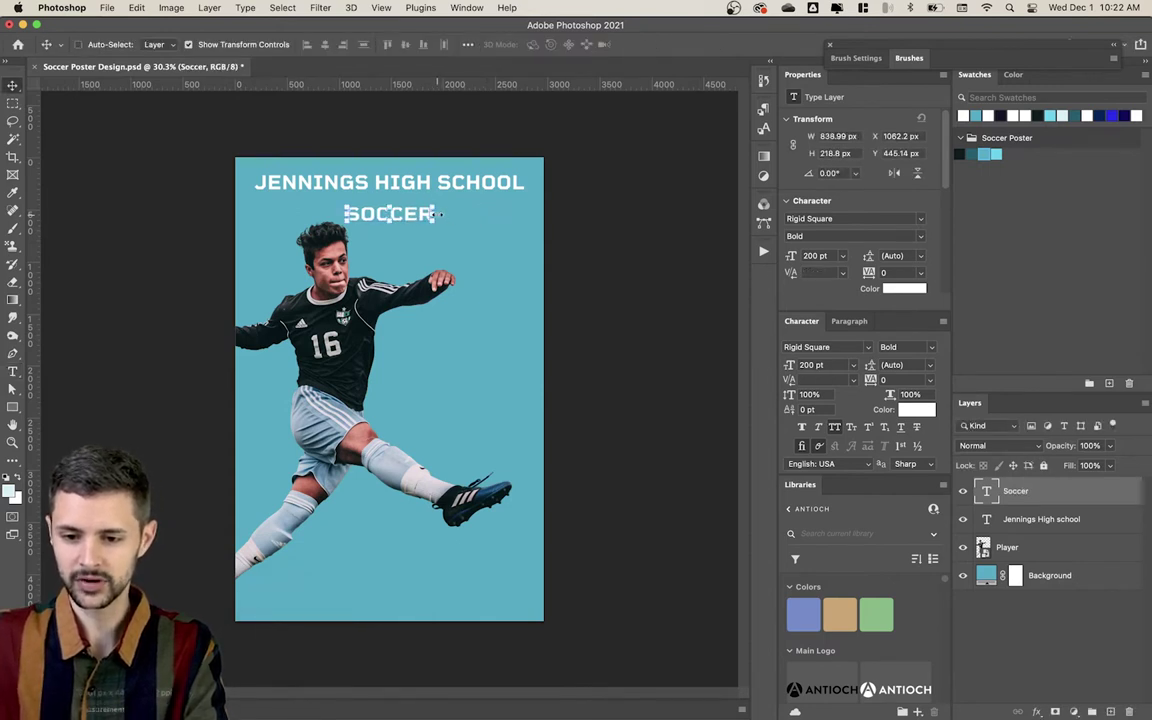
{"action": "key", "text": "super+t"}
Step: Scale SOCCER up to span the poster width and nudge it down 10 px
{"action": "left_click_drag", "start_coordinate": [437, 214], "coordinate": [525, 217]}
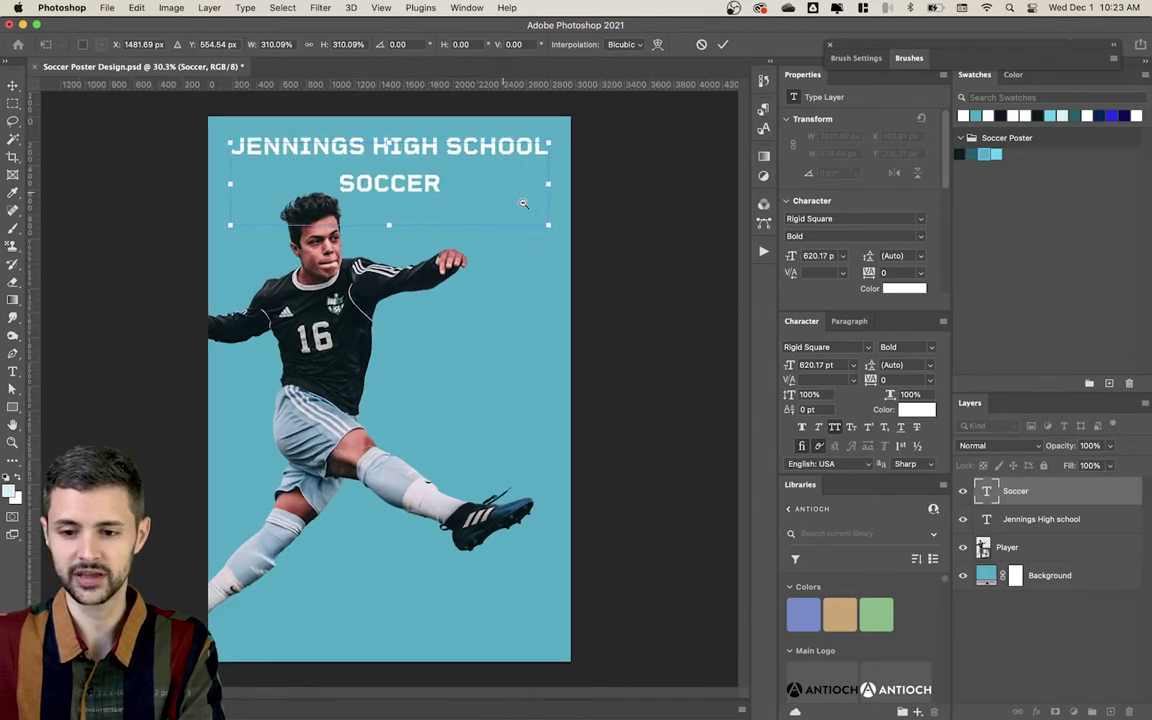
{"action": "left_click_drag", "start_coordinate": [537, 228], "coordinate": [541, 230]}
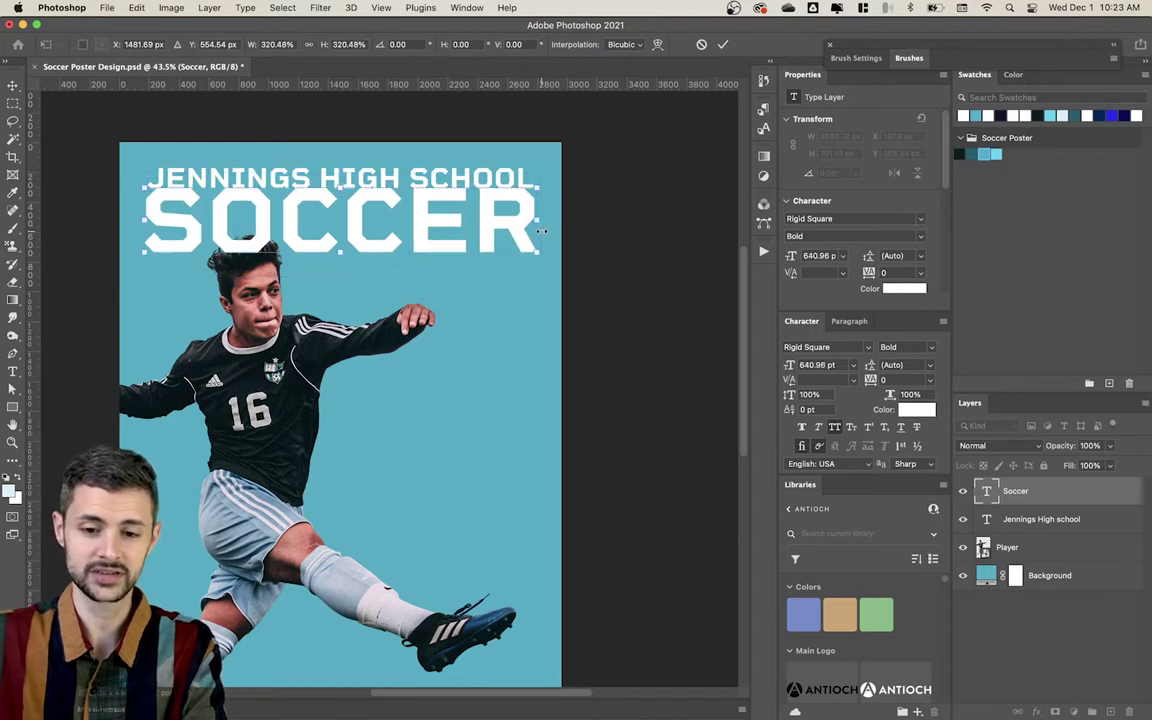
{"action": "key", "text": "Return"}
{"action": "key", "text": "shift+Down"}
{"action": "key", "text": "shift+Up"}
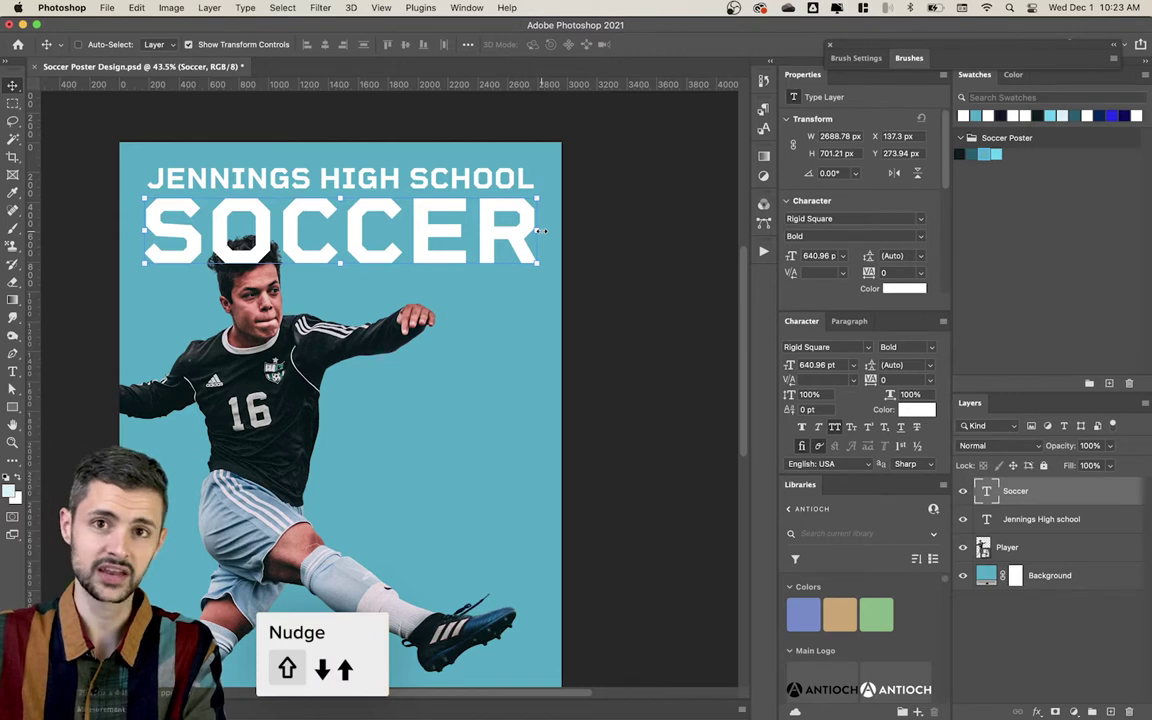
{"action": "key", "text": "shift+Down"}
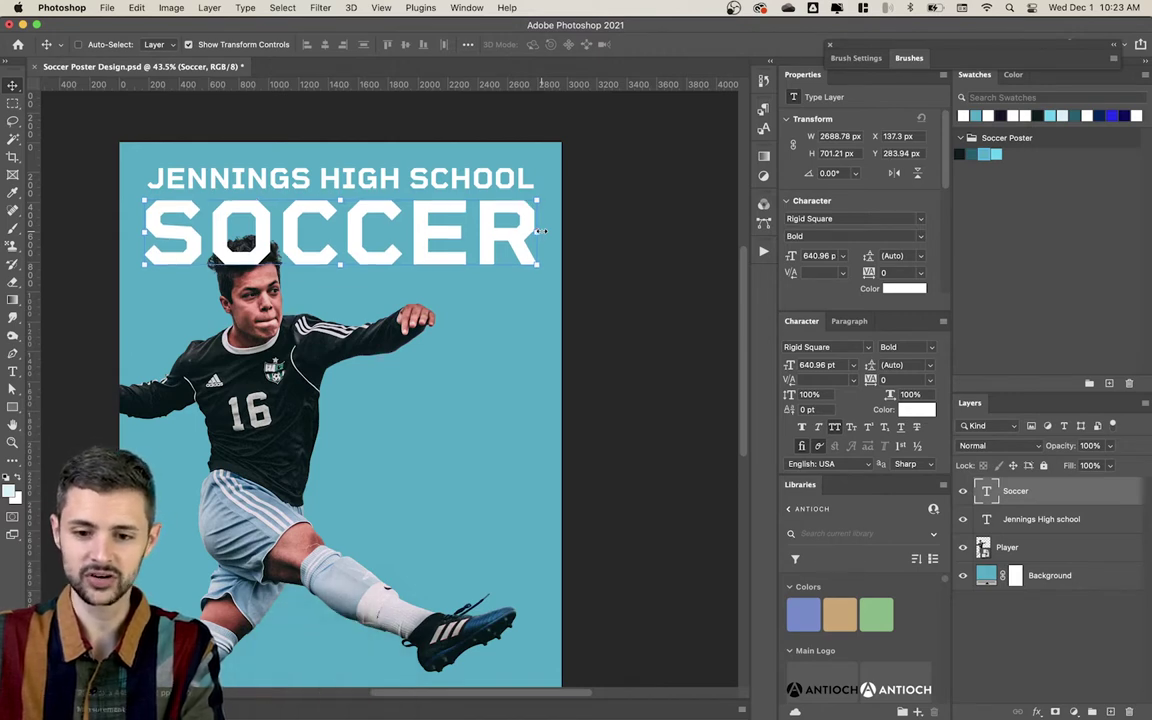
{"action": "key", "text": "super+0"}
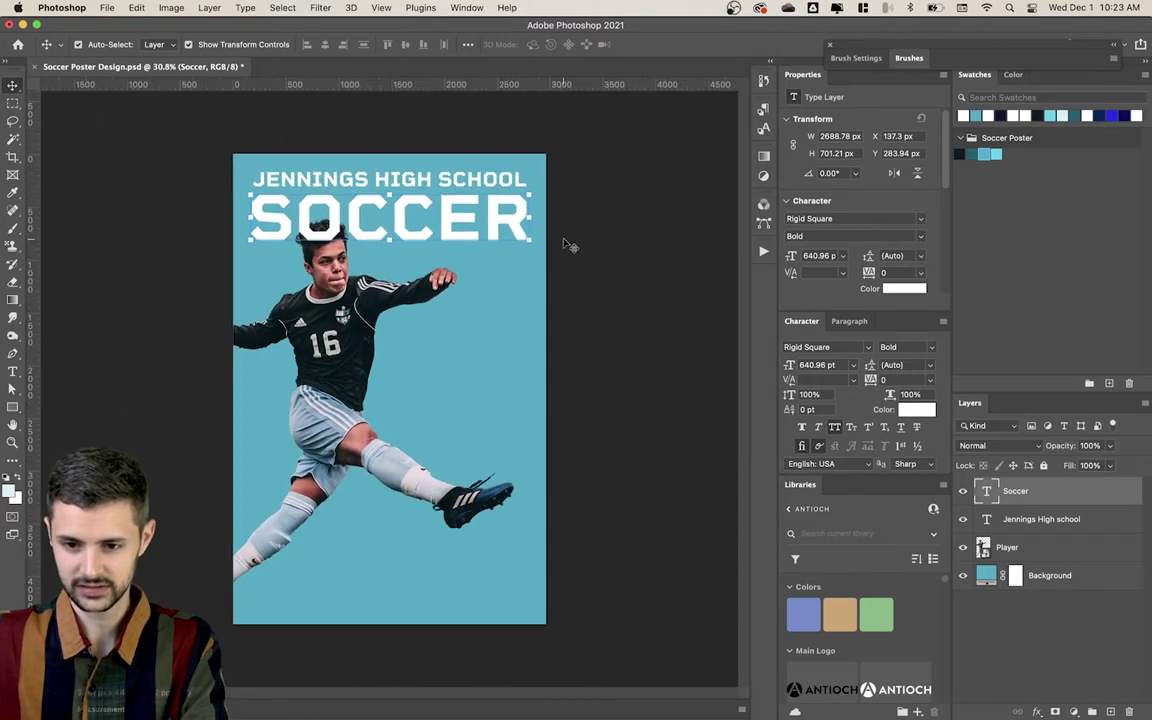
Step: Set the JENNINGS HIGH SCHOOL headline to 60 tracking and 183 pt size
{"action": "left_click", "coordinate": [484, 178], "text": "super"}
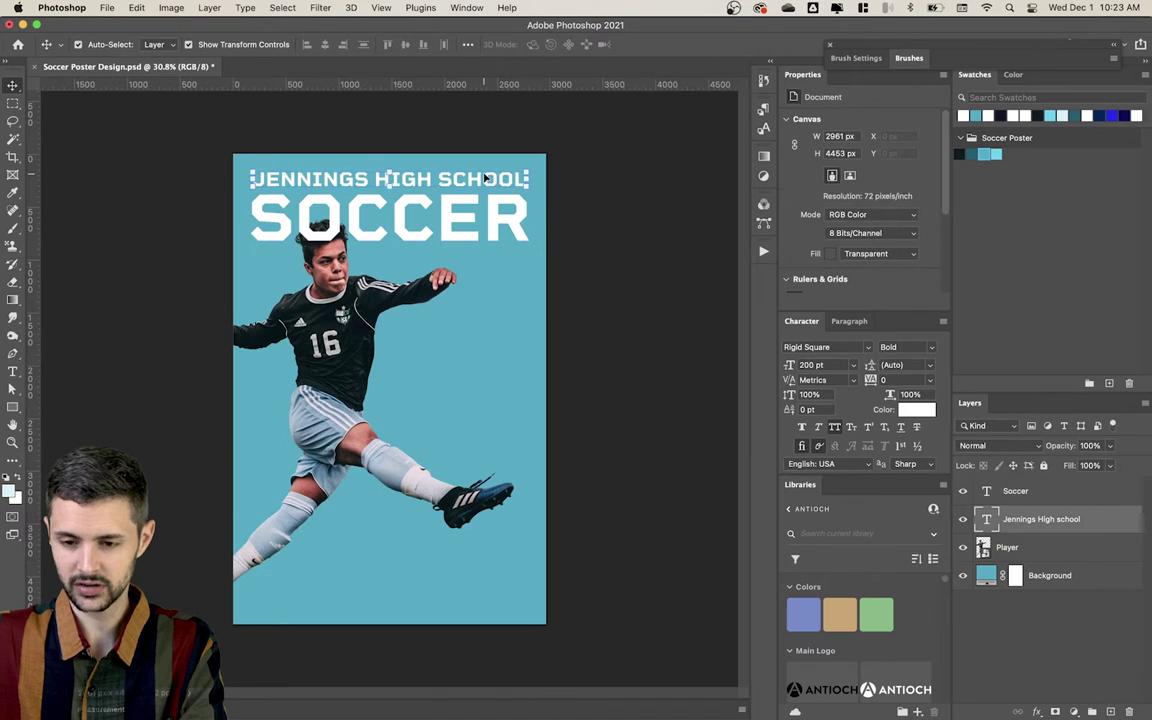
{"action": "left_click", "coordinate": [870, 379]}
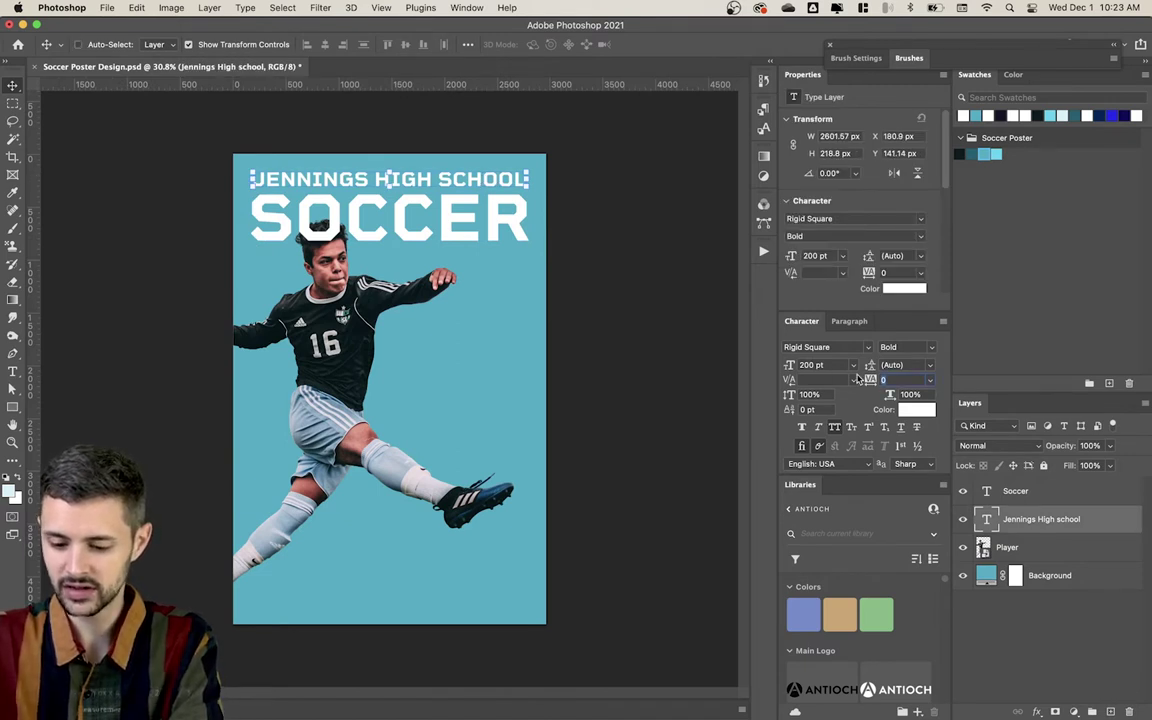
{"action": "key", "text": "Up"}
{"action": "key", "text": "Up"}
{"action": "key", "text": "Up"}
{"action": "key", "text": "Up"}
{"action": "key", "text": "Up"}
{"action": "key", "text": "Up"}
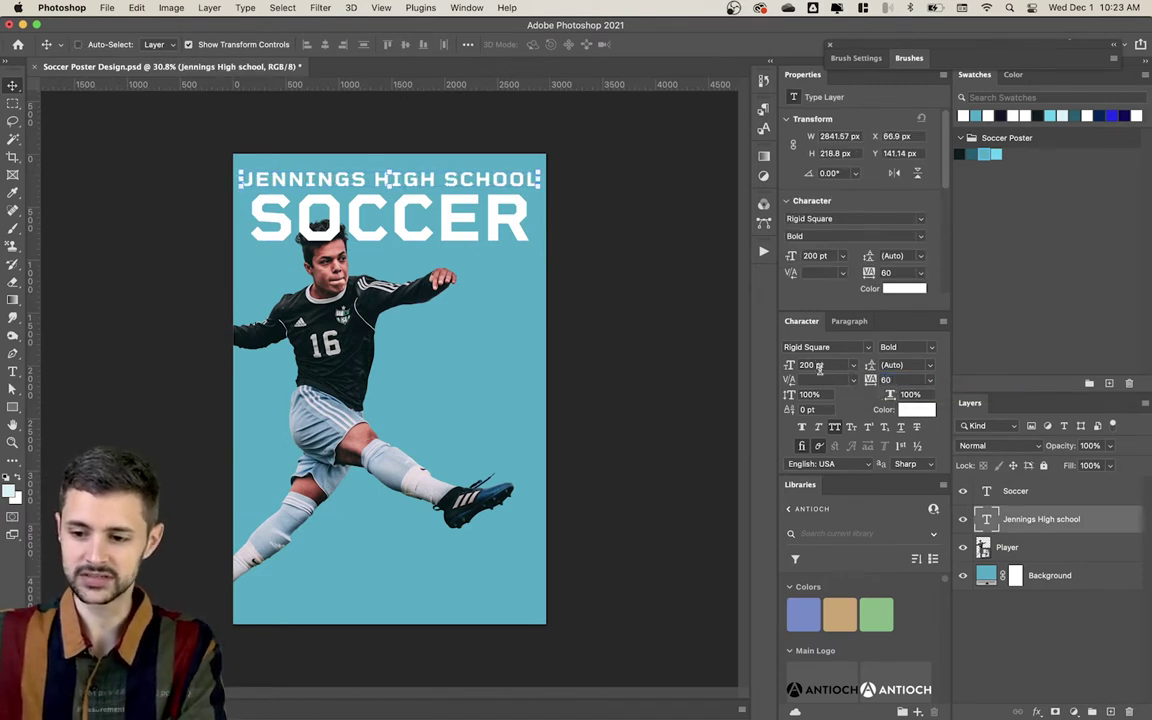
{"action": "left_click", "coordinate": [815, 365]}
{"action": "type", "text": "18"}
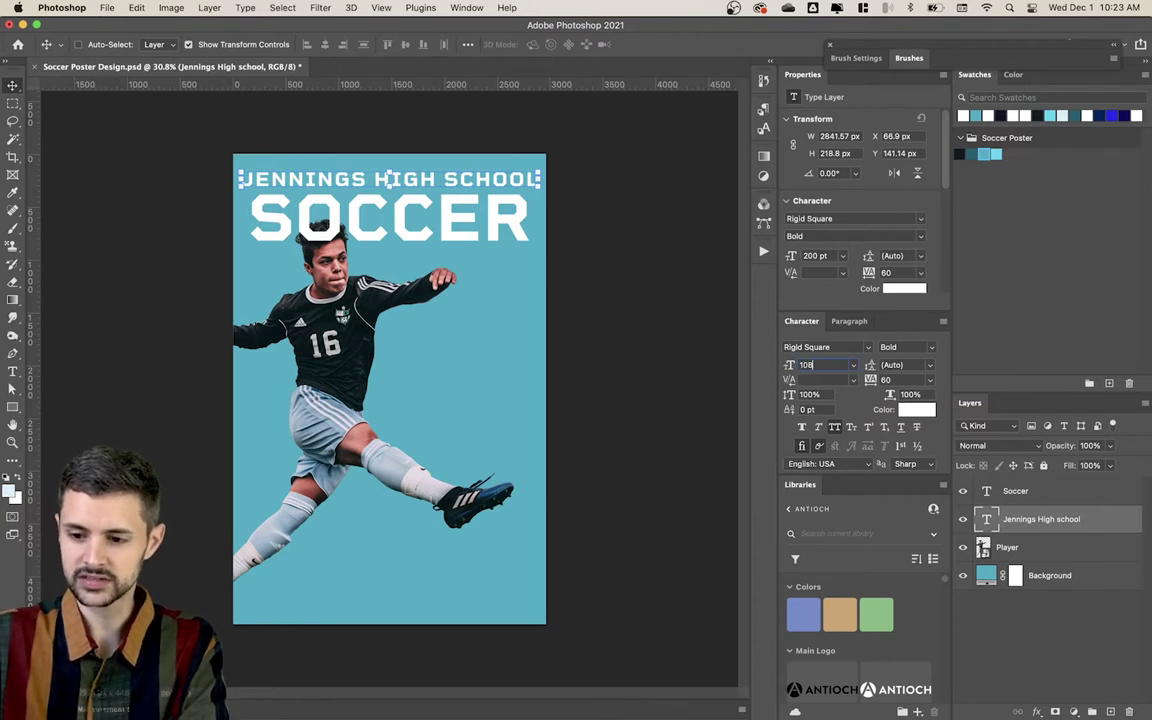
{"action": "left_click", "coordinate": [663, 303]}
{"action": "left_click", "coordinate": [512, 183]}
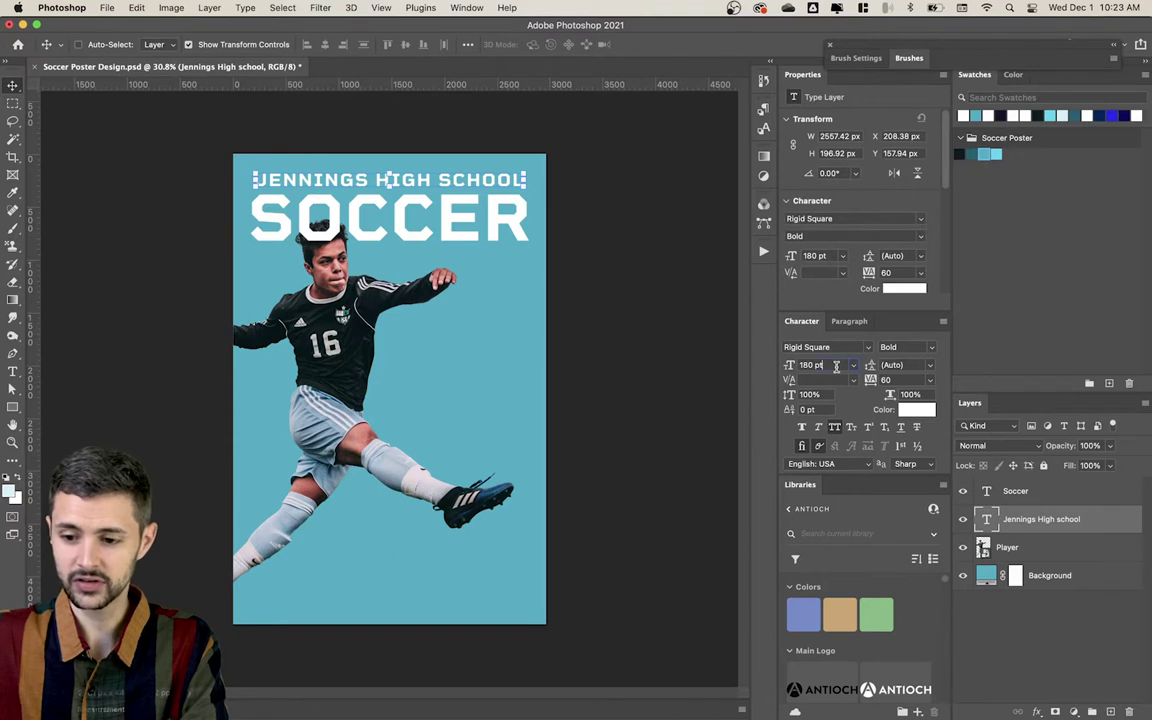
{"action": "left_click", "coordinate": [833, 365]}
{"action": "key", "text": "Up"}
{"action": "key", "text": "Up"}
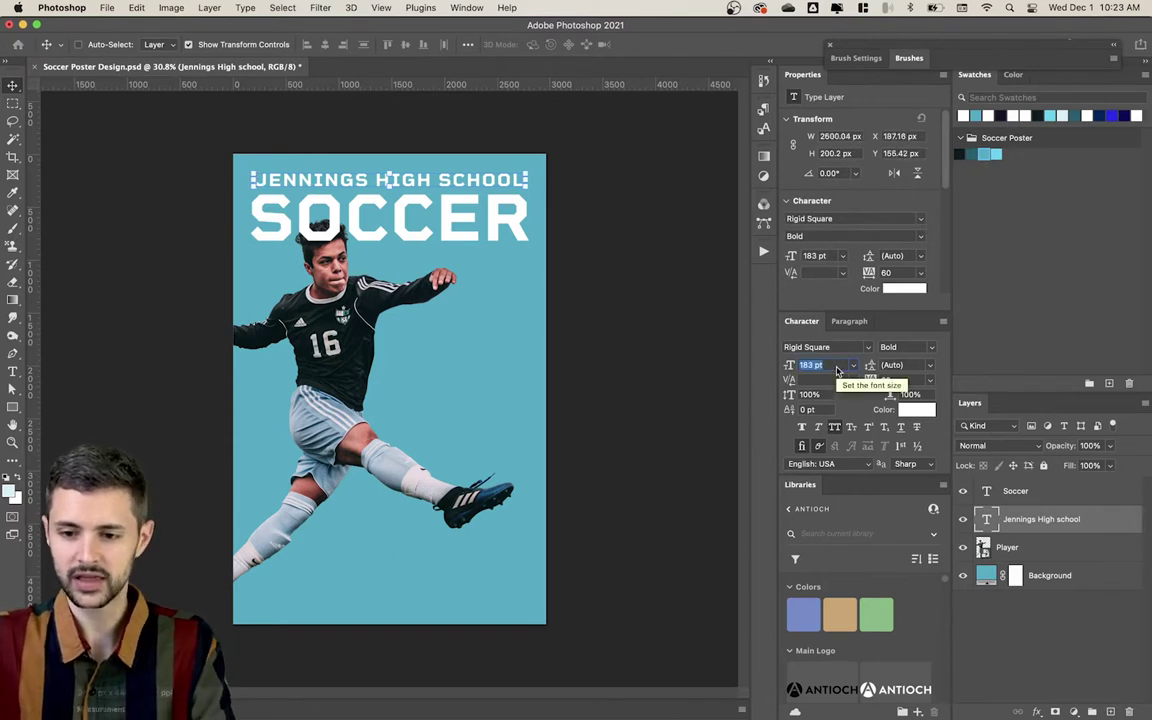
{"action": "left_click", "coordinate": [706, 343]}
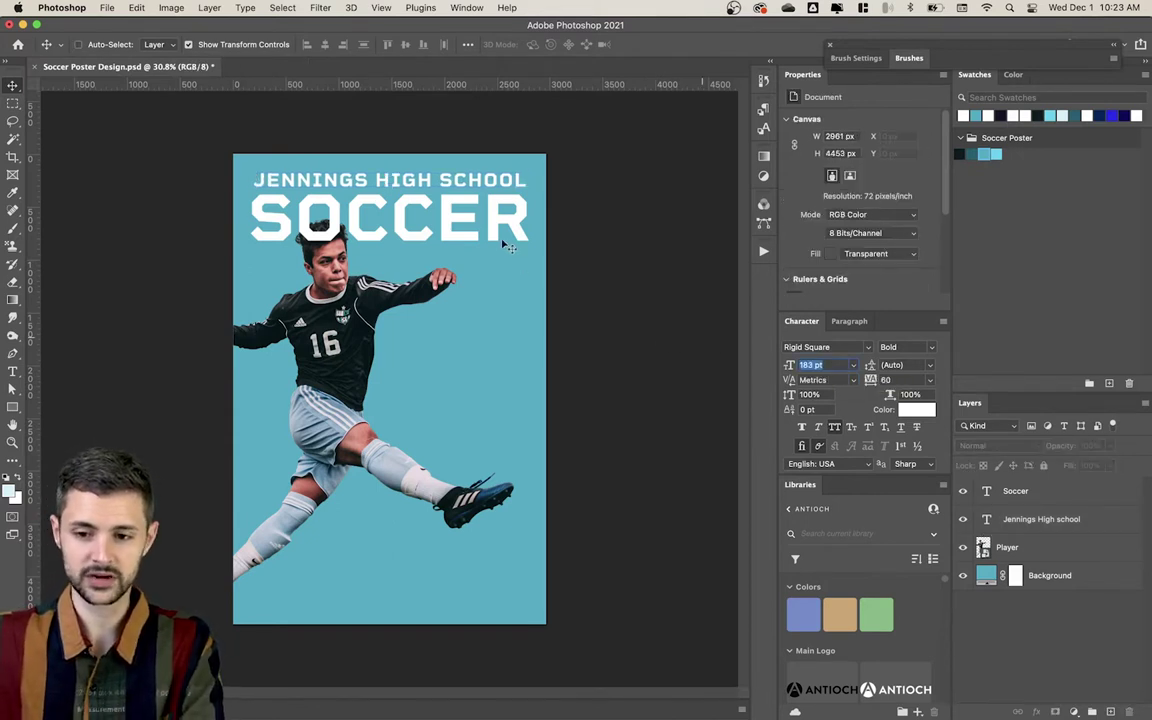
Step: Copy SOCCER to the poster's bottom, shrink it, and replace its text with the player's full name
{"action": "left_click", "coordinate": [420, 210], "text": "super"}
{"action": "left_click_drag", "start_coordinate": [425, 214], "coordinate": [443, 572]}
{"action": "key", "text": "super+t"}
{"action": "key", "text": "Return"}
{"action": "key", "text": "t"}
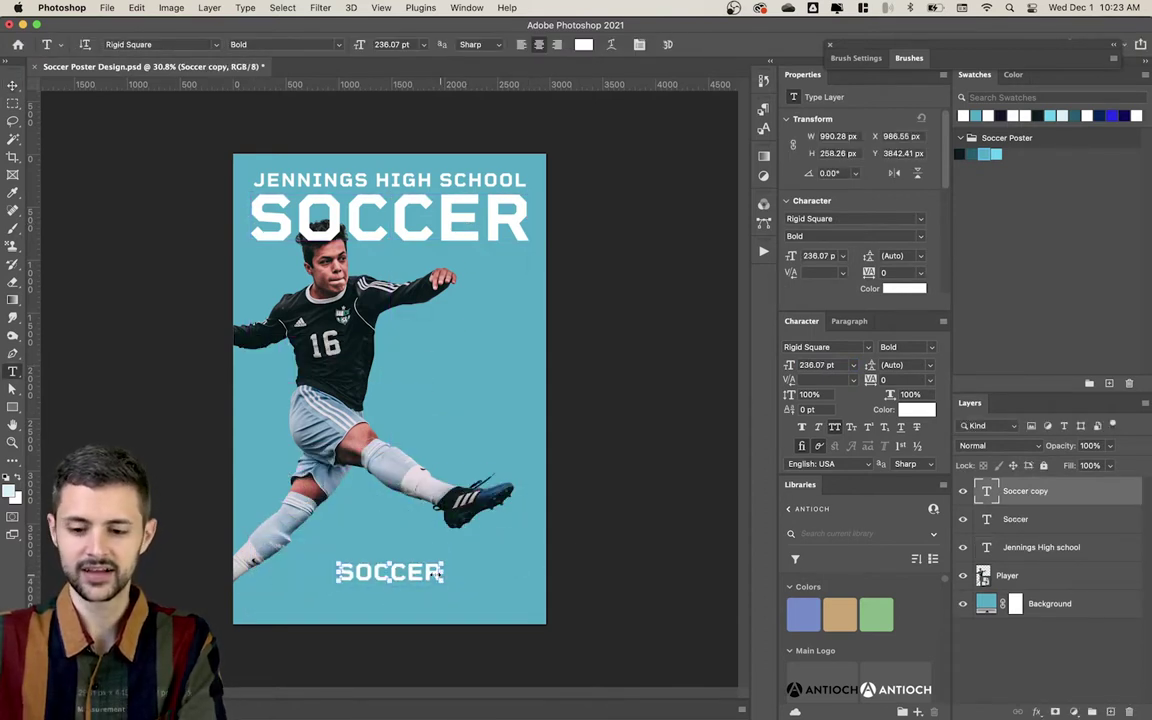
{"action": "double_click", "coordinate": [400, 572]}
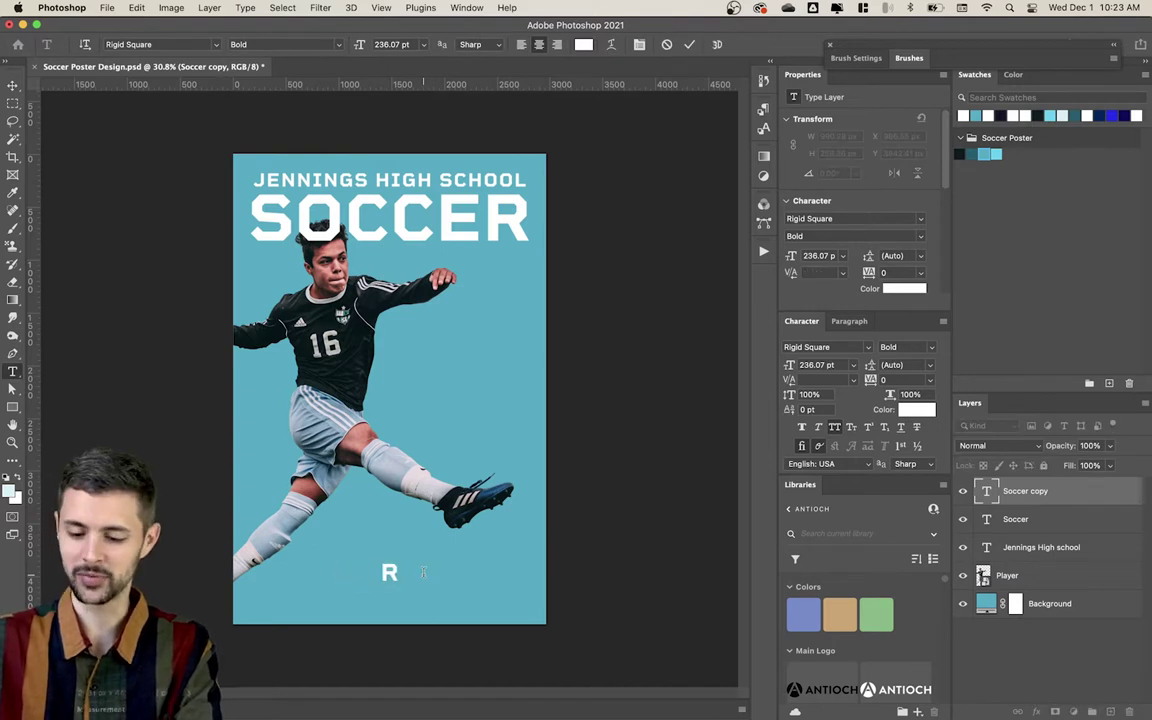
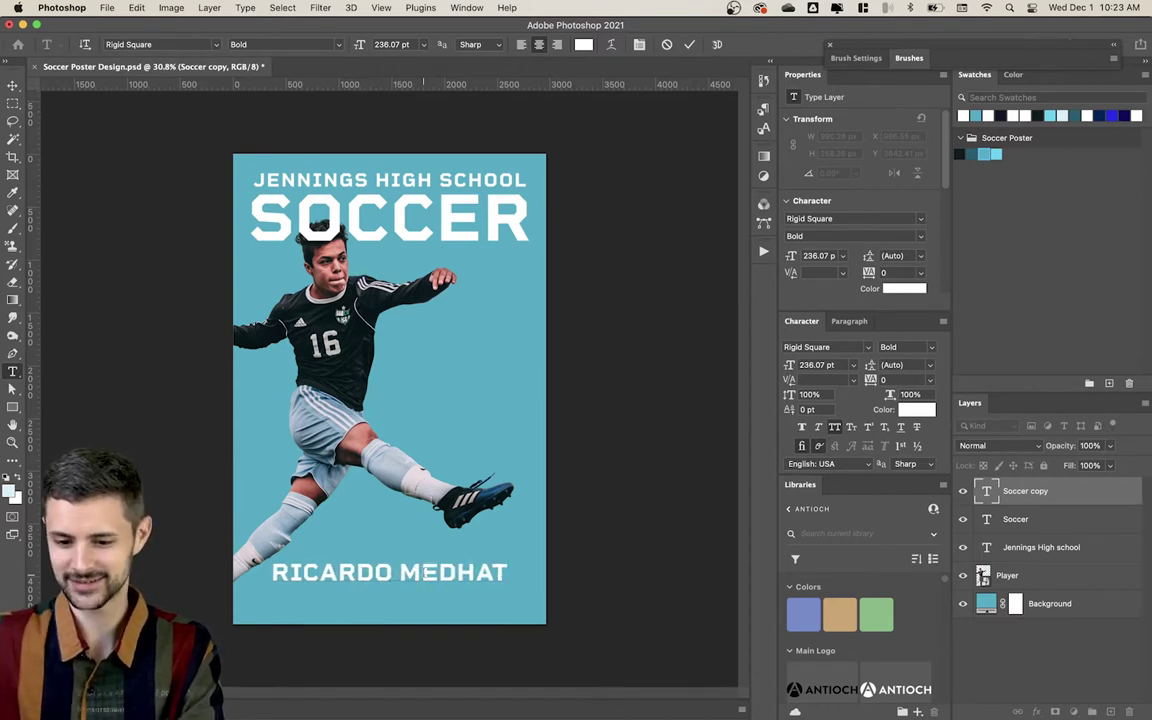
{"action": "key", "text": "super+Return"}
{"action": "key", "text": "super+t"}
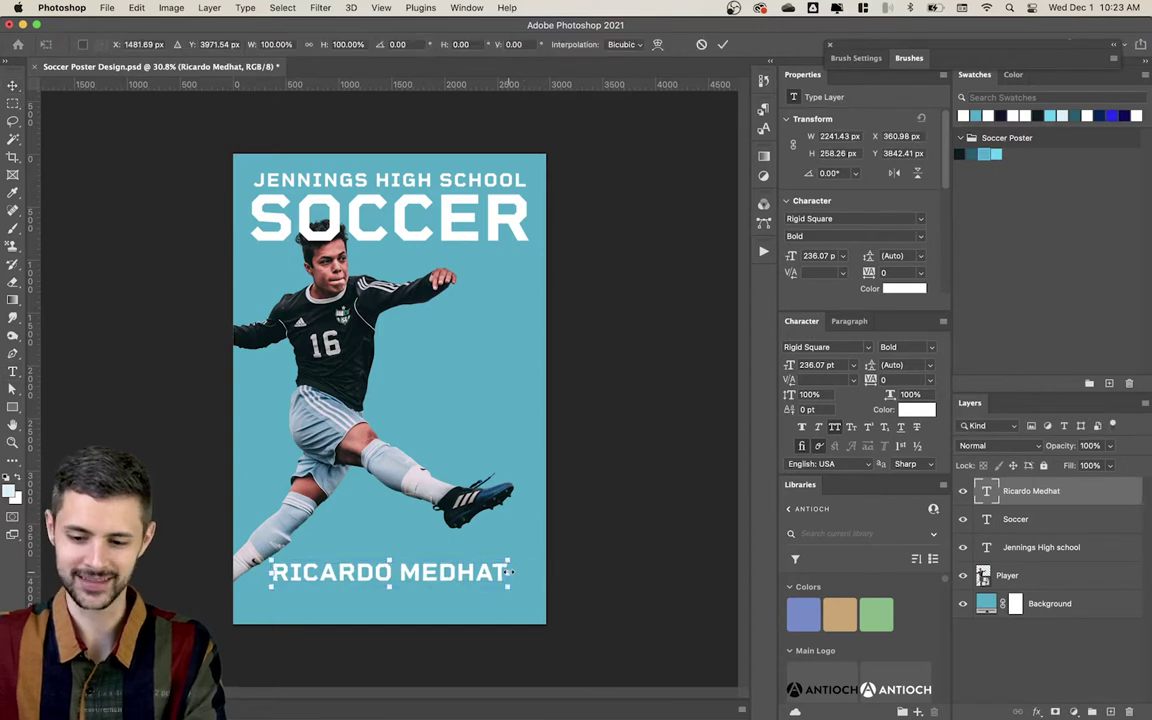
Step: Enlarge the name line slightly and add a smaller 'CENTER DEFENDER' line above it
{"action": "left_click_drag", "start_coordinate": [511, 572], "coordinate": [466, 551]}
{"action": "key", "text": "Return"}
{"action": "key", "text": "shift+Down"}
{"action": "key", "text": "shift+Down"}
{"action": "key", "text": "shift+Down"}
{"action": "key", "text": "shift+Down"}
{"action": "key", "text": "shift+Down"}
{"action": "key", "text": "shift+Down"}
{"action": "double_click", "coordinate": [466, 553]}
{"action": "key", "text": "super+a"}
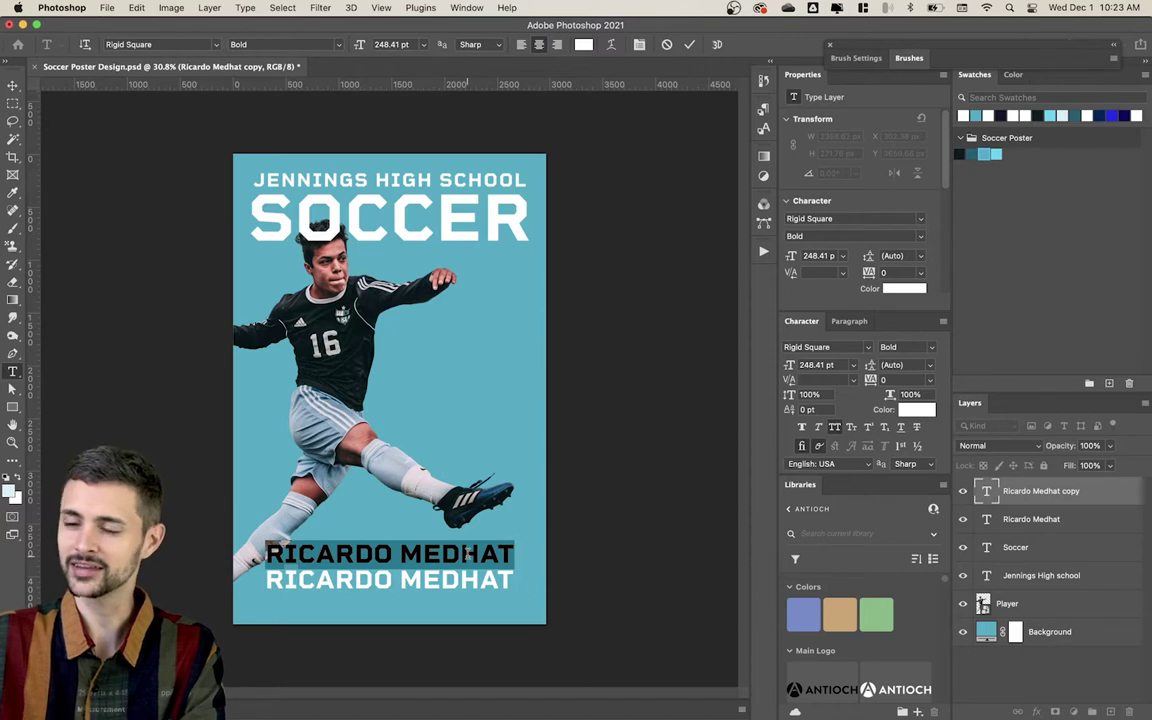
{"action": "type", "text": "CENTER OF"}
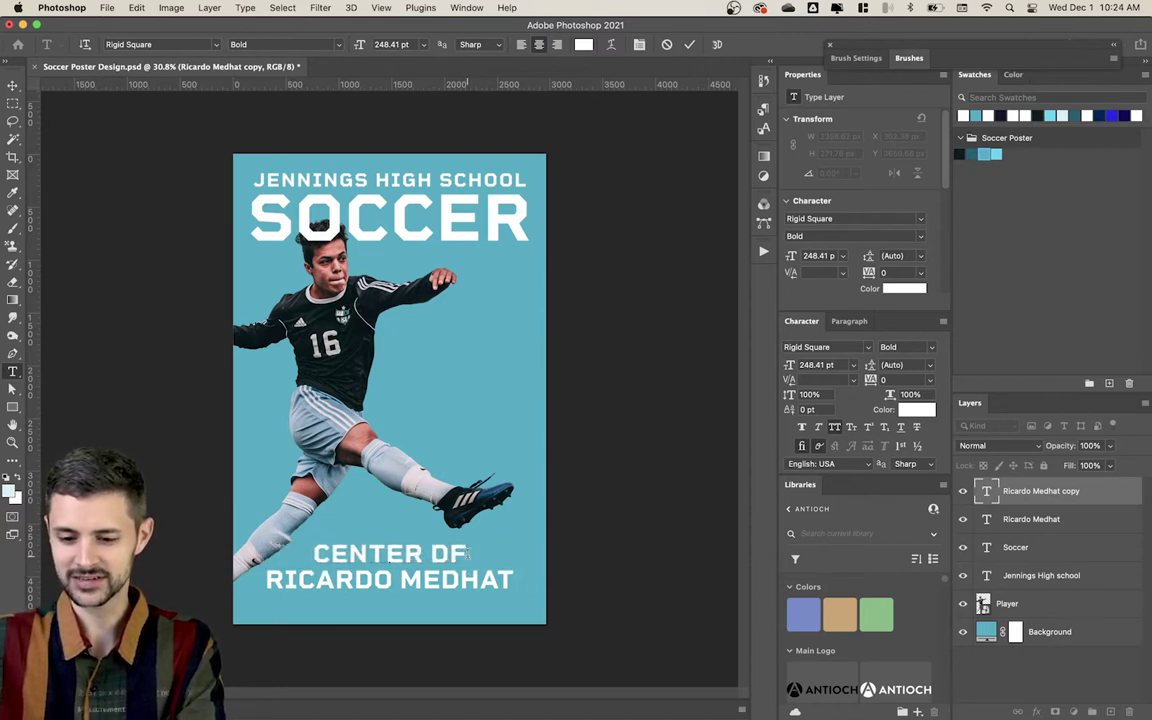
{"action": "type", "text": "FENDER"}
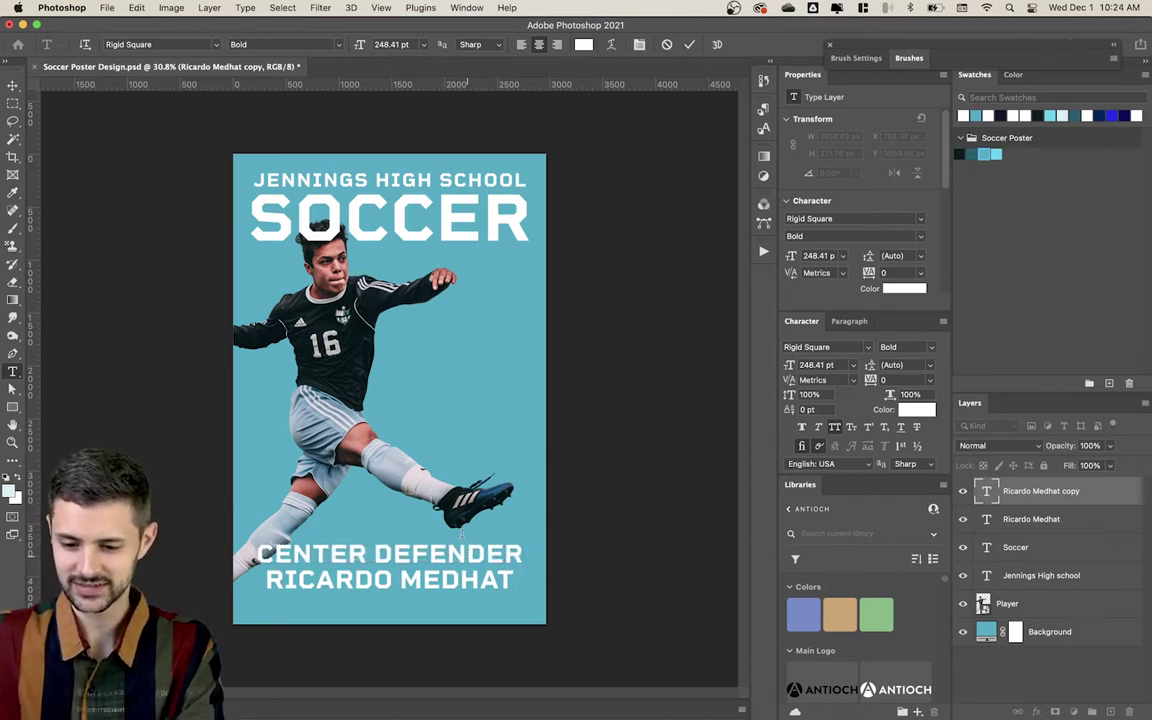
{"action": "key", "text": "Escape"}
{"action": "key", "text": "v"}
{"action": "left_click_drag", "start_coordinate": [525, 553], "coordinate": [459, 553]}
{"action": "key", "text": "Return"}
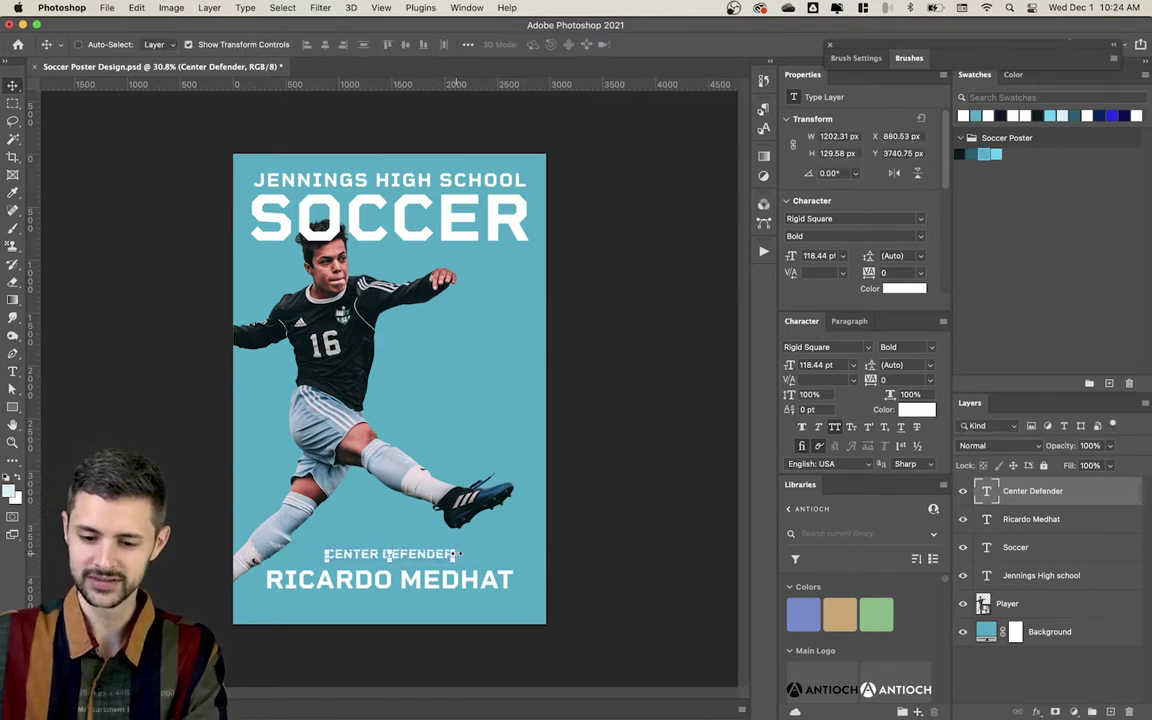
Step: Give CENTER DEFENDER 60 letter spacing and a SemiBold weight
{"action": "left_click", "coordinate": [900, 380]}
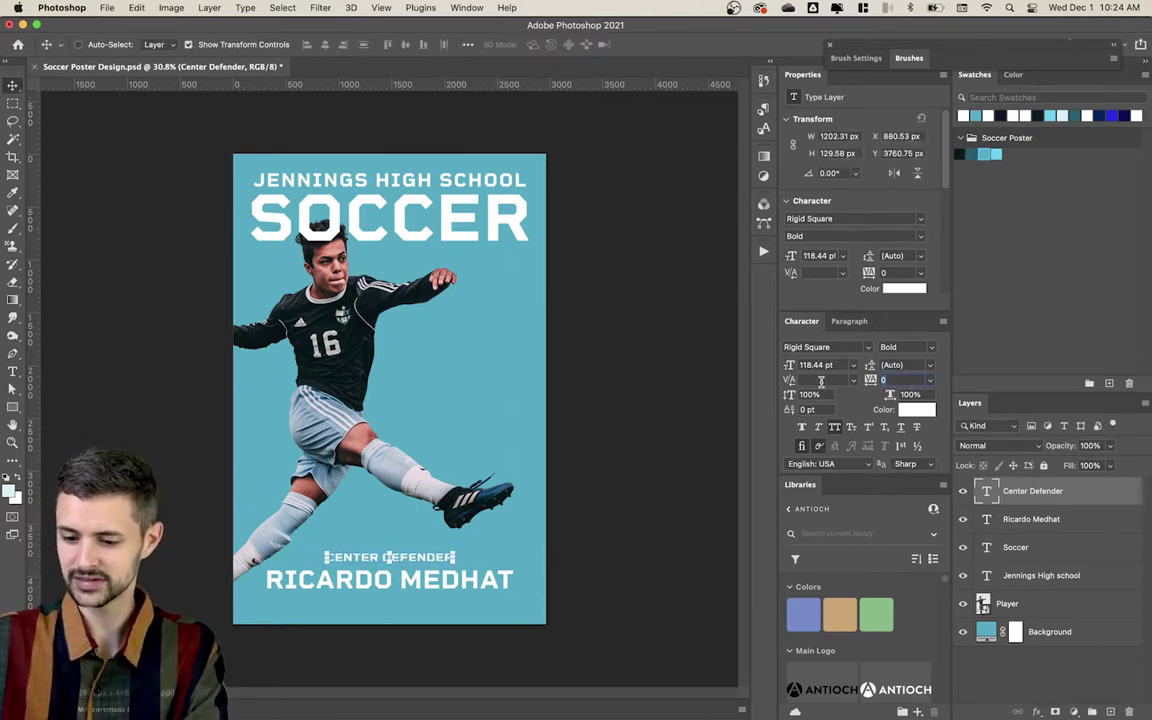
{"action": "type", "text": "60"}
{"action": "key", "text": "Return"}
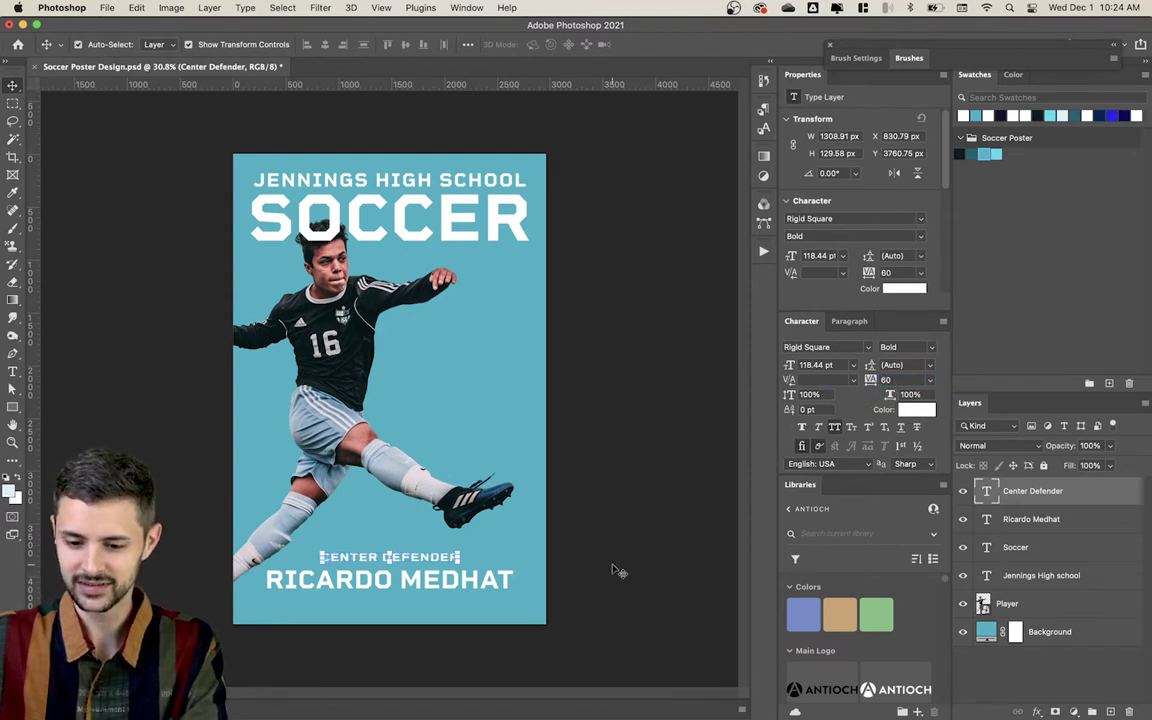
{"action": "left_click", "coordinate": [612, 571]}
{"action": "left_click", "coordinate": [440, 564]}
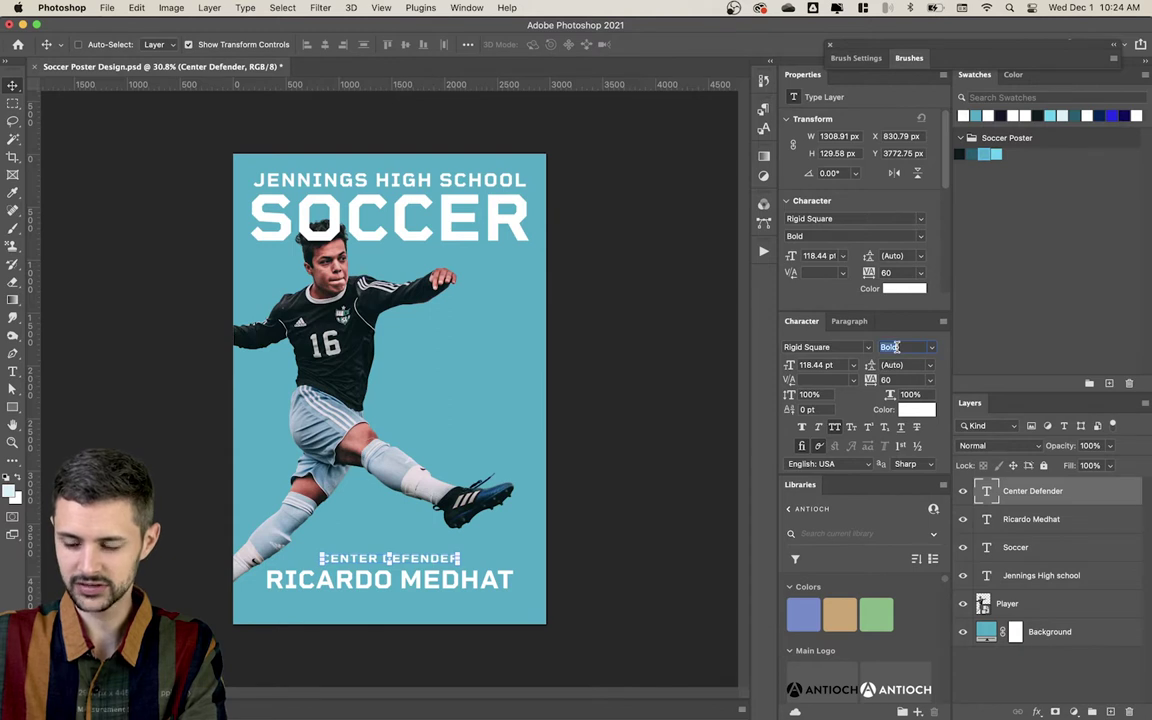
{"action": "key", "text": "Up"}
{"action": "left_click", "coordinate": [612, 490]}
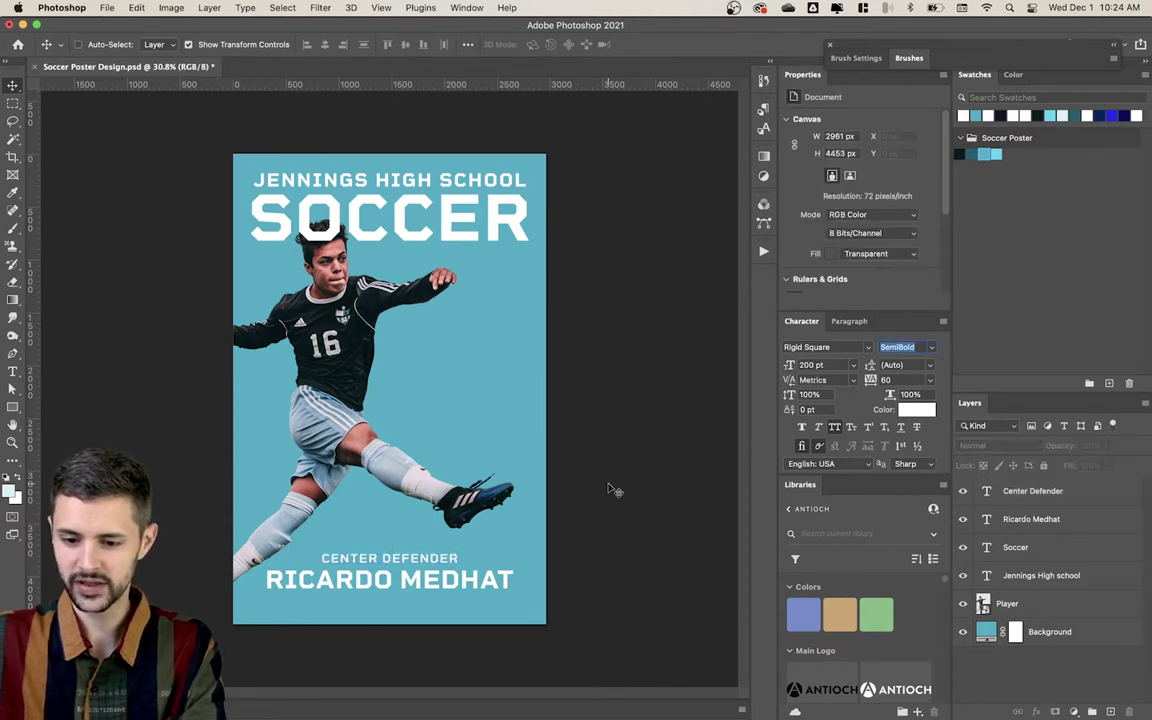
{"action": "left_click", "coordinate": [448, 558]}
{"action": "left_click", "coordinate": [607, 550]}
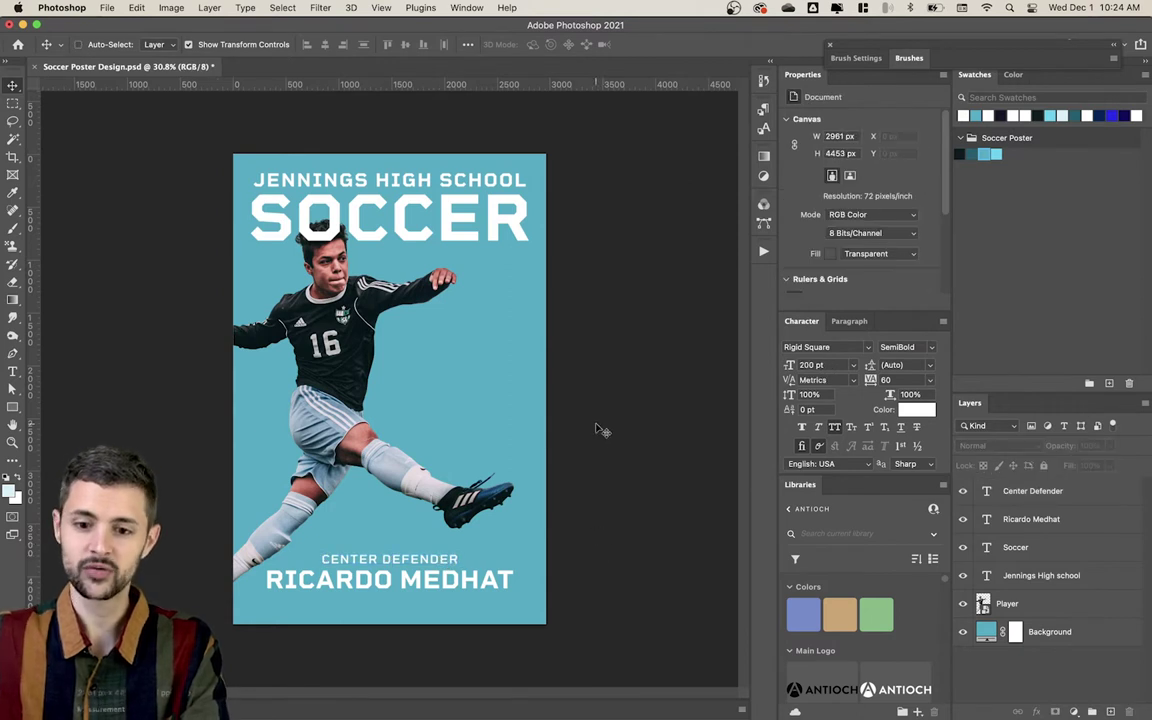
{"action": "left_click", "coordinate": [420, 209]}
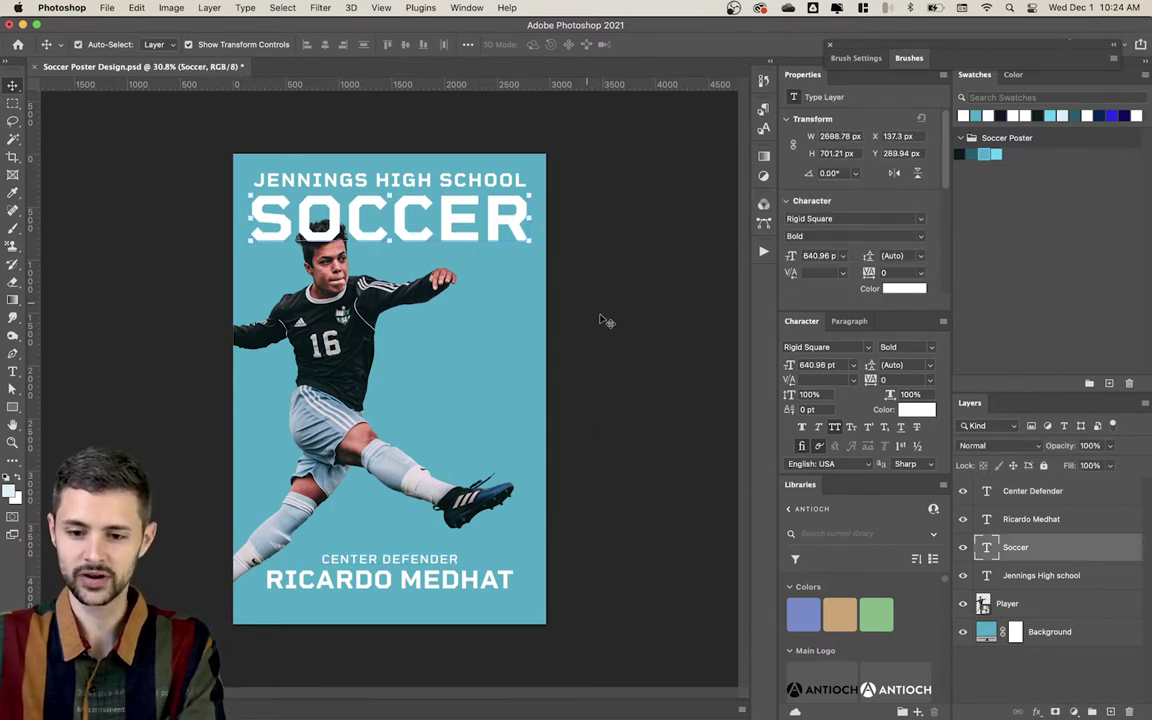
Step: Move the player slightly lower and bring his layer to the top of the stack
{"action": "left_click", "coordinate": [624, 343]}
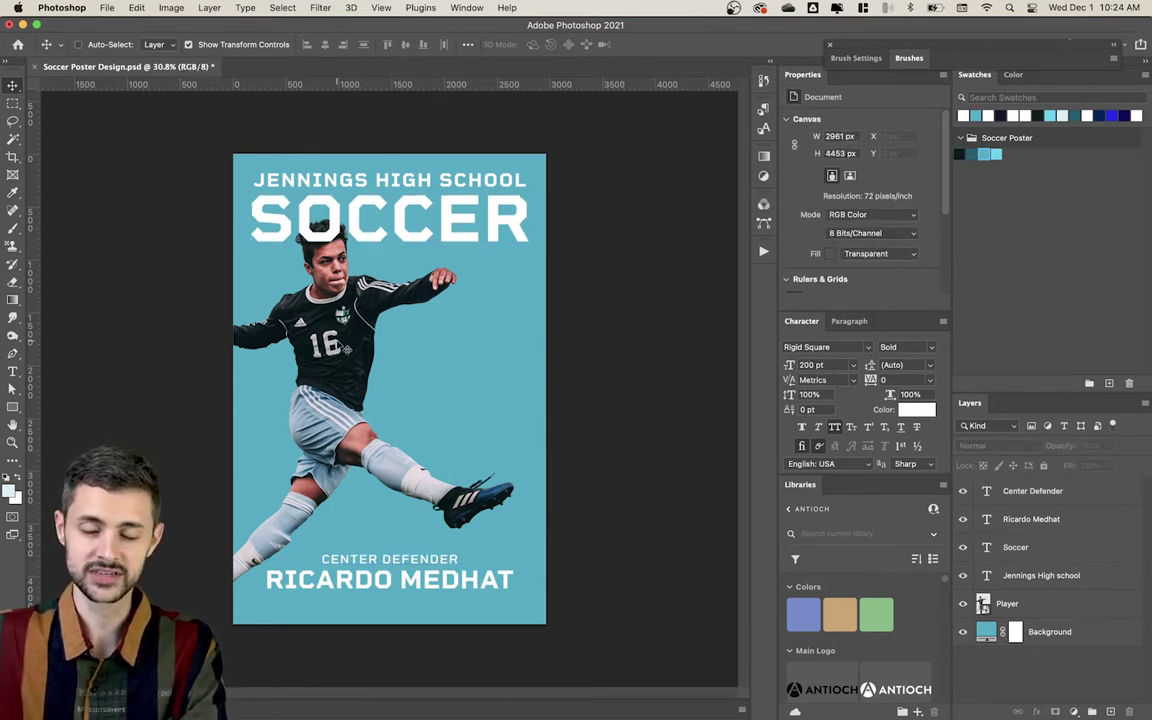
{"action": "left_click", "coordinate": [340, 347]}
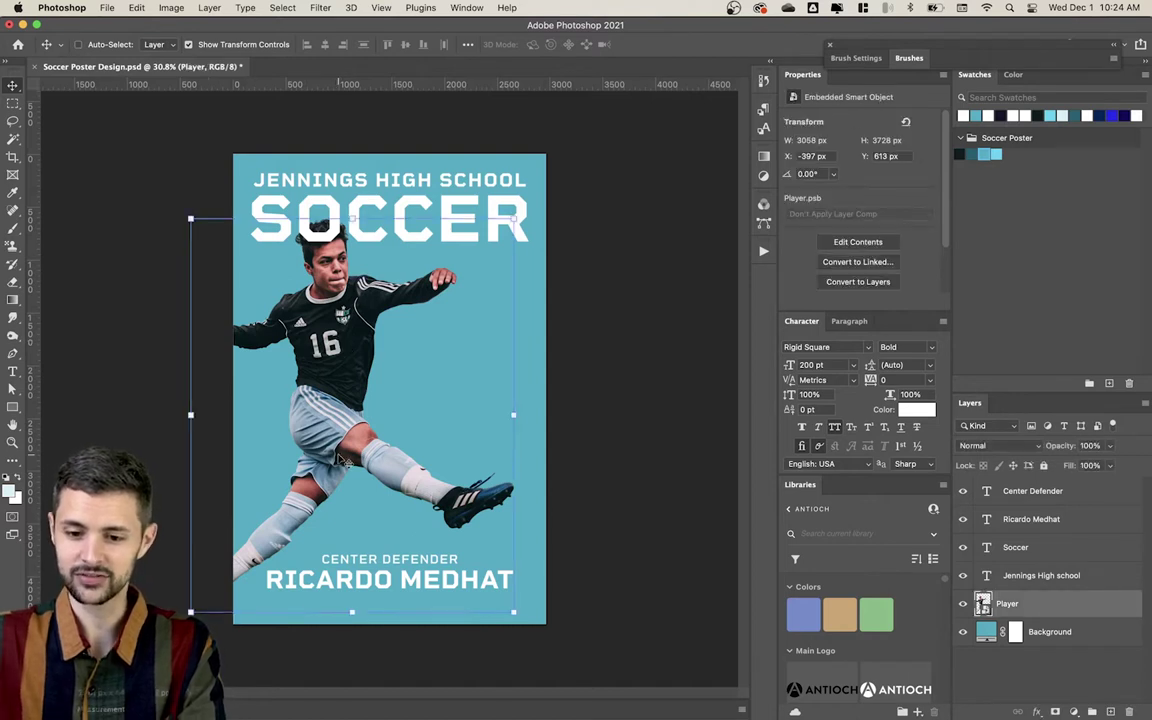
{"action": "left_click_drag", "start_coordinate": [312, 414], "coordinate": [344, 458]}
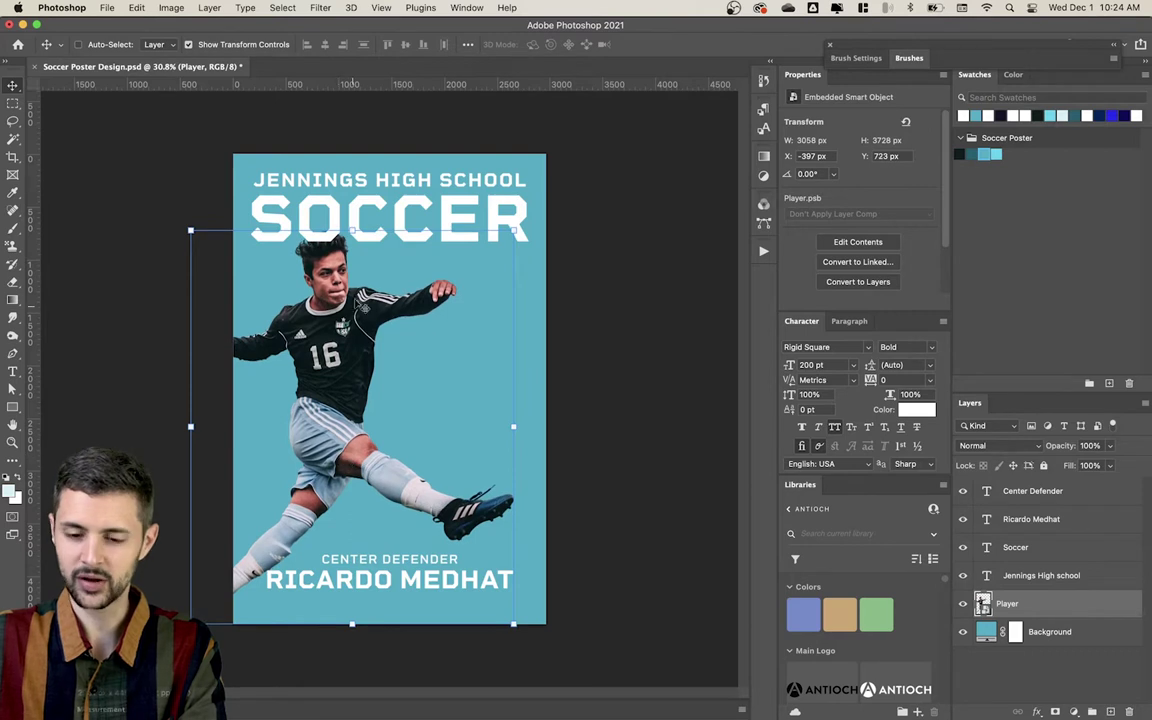
{"action": "left_click_drag", "start_coordinate": [1000, 603], "coordinate": [1000, 489]}
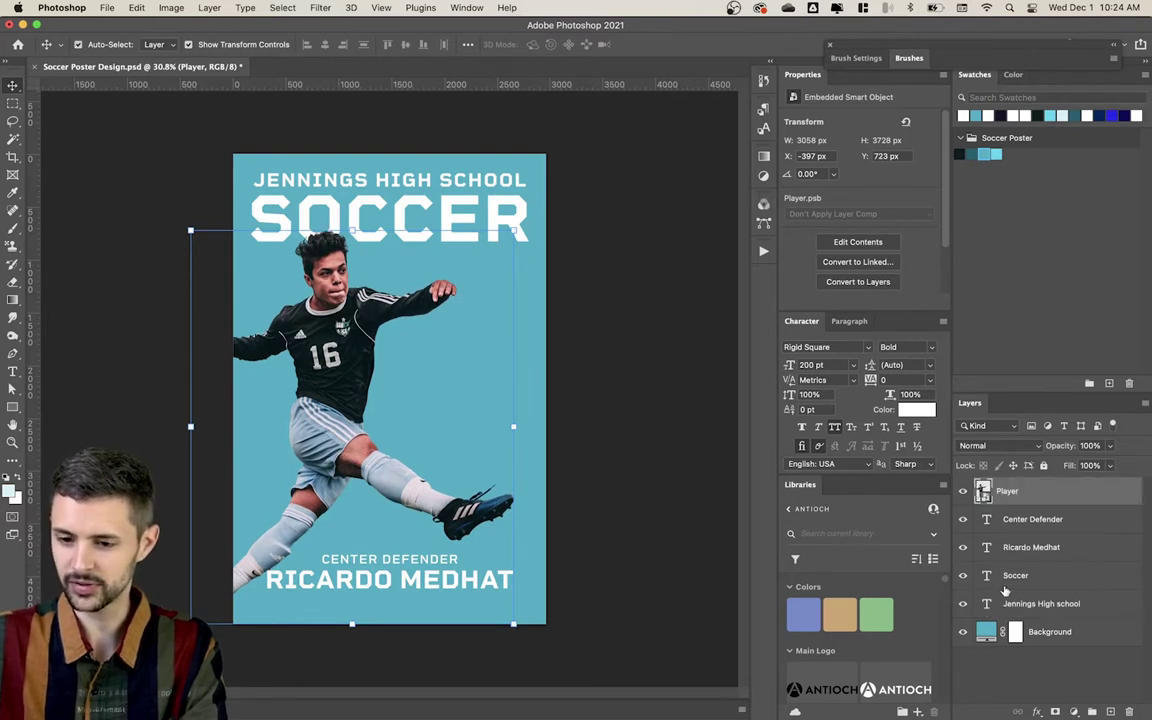
{"action": "left_click", "coordinate": [663, 481]}
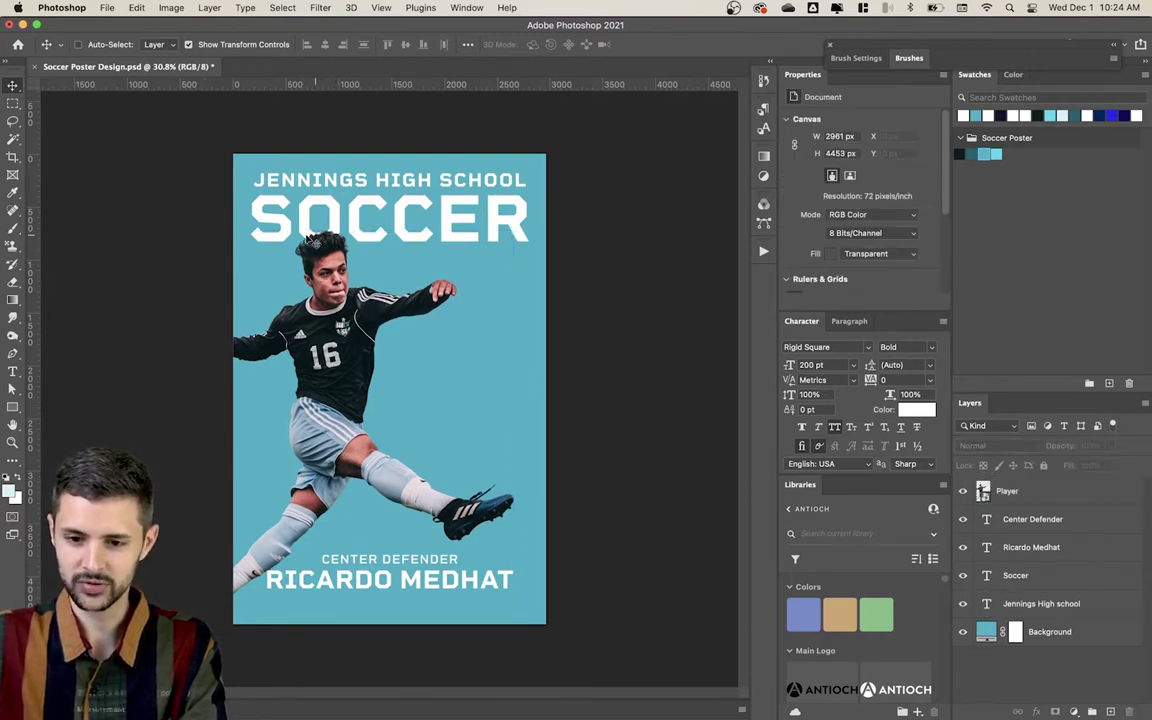
Step: Scale the player up slightly and nudge him a little to the right
{"action": "left_click", "coordinate": [306, 310], "text": "super"}
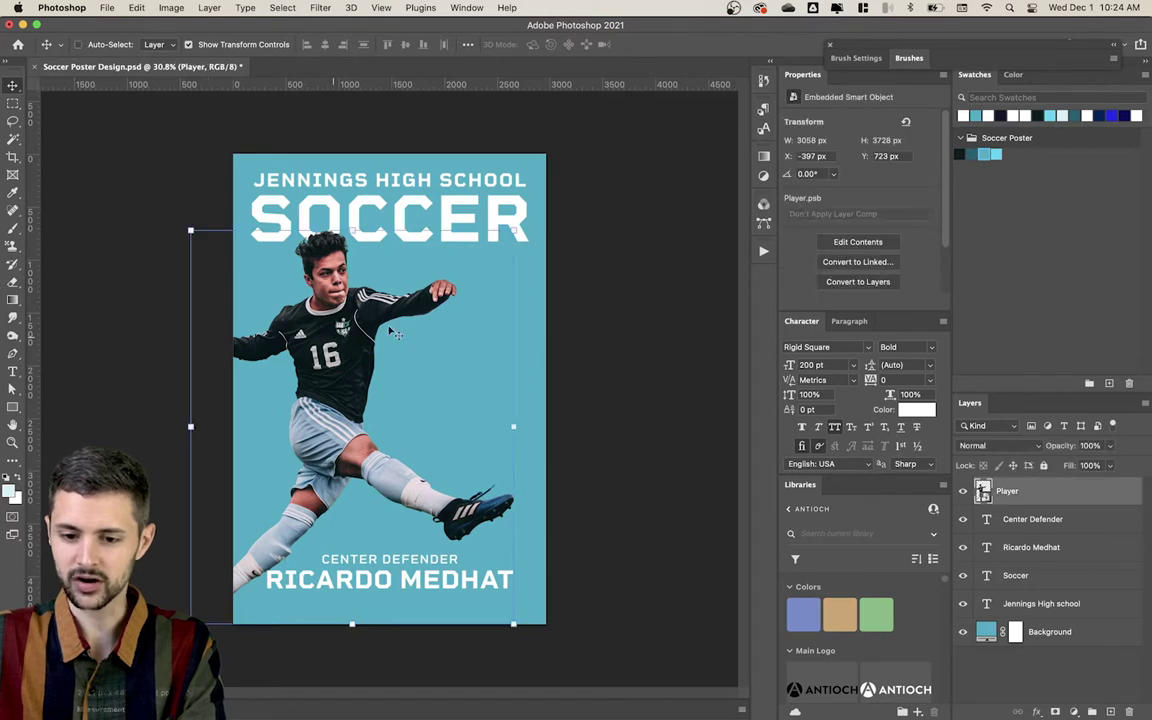
{"action": "key", "text": "super+t"}
{"action": "left_click_drag", "start_coordinate": [519, 233], "coordinate": [522, 225]}
{"action": "key", "text": "Return"}
{"action": "key", "text": "shift+Right"}
{"action": "key", "text": "shift+Right"}
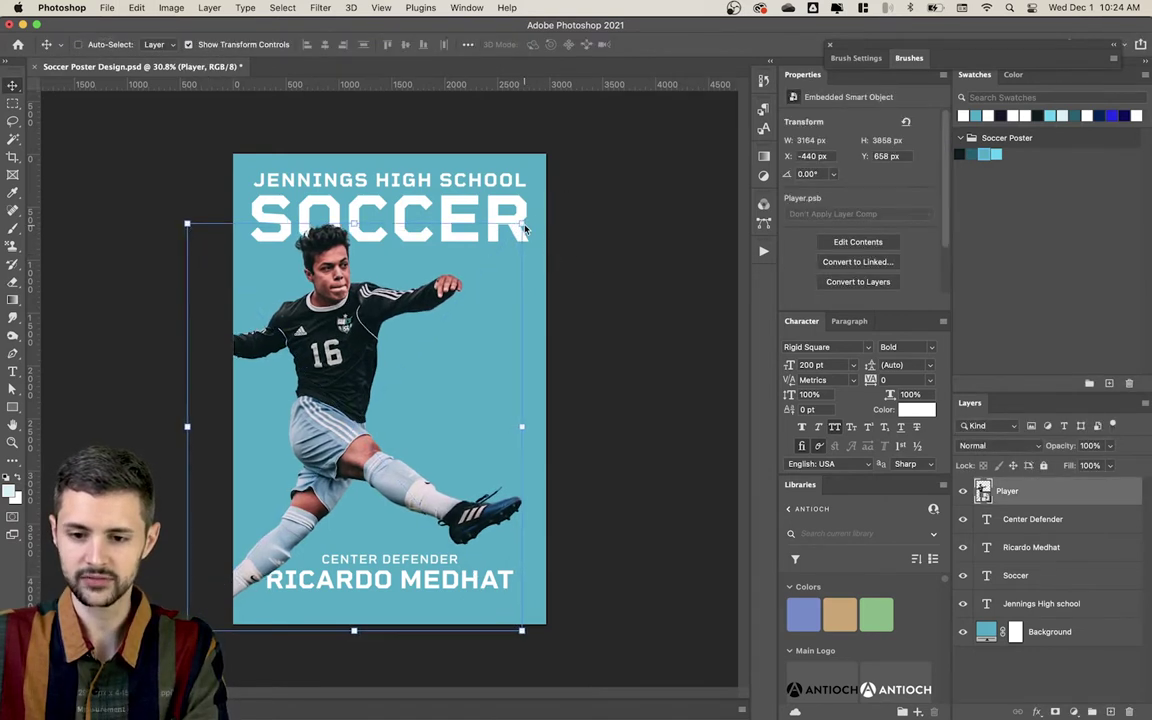
{"action": "key", "text": "super+alt+a"}
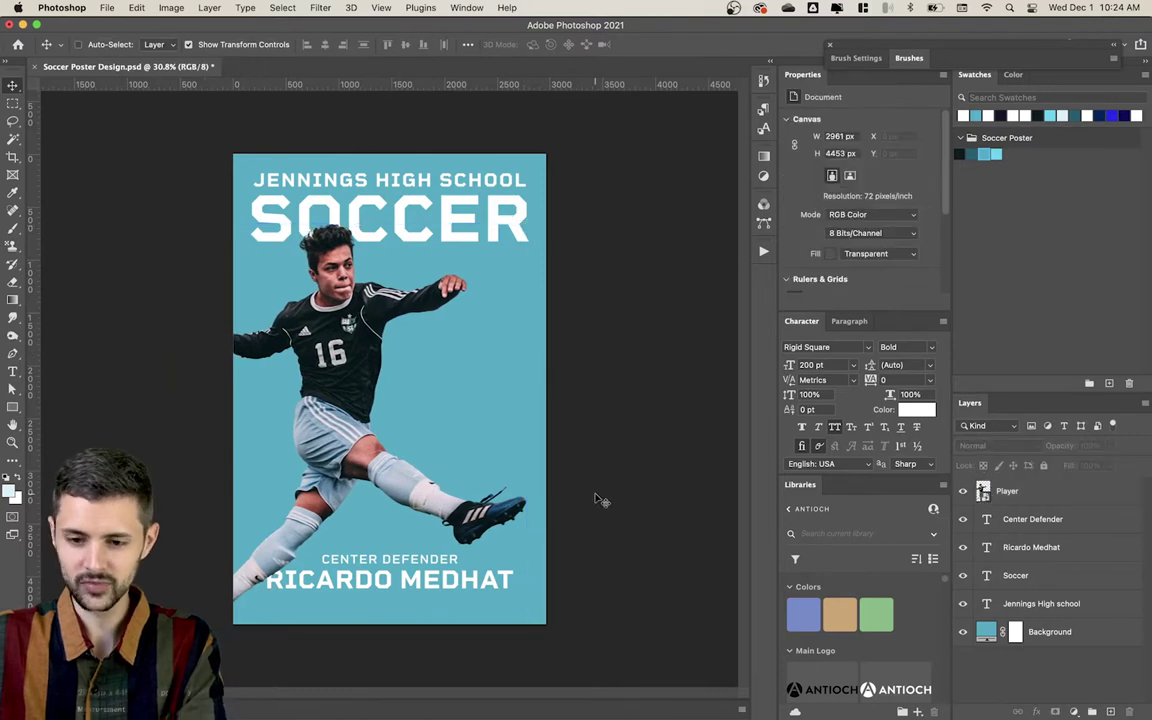
Step: Add a '#16' text layer and scale it up several times
{"action": "key", "text": "t"}
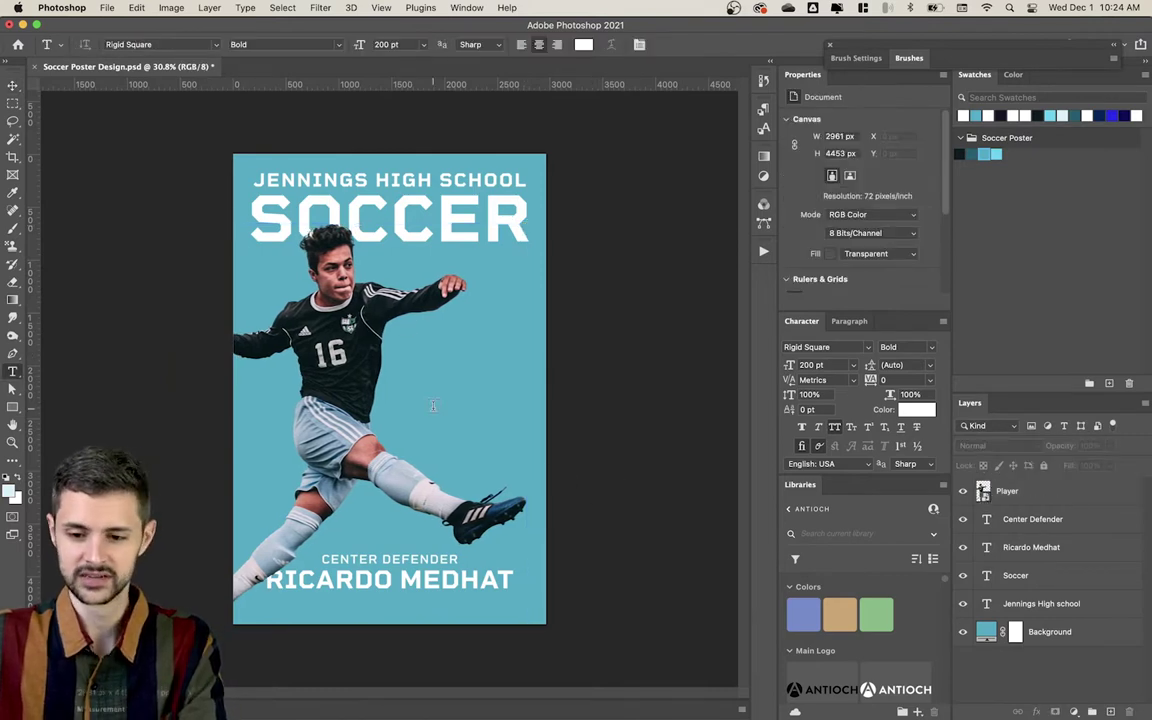
{"action": "left_click", "coordinate": [433, 405]}
{"action": "type", "text": "#"}
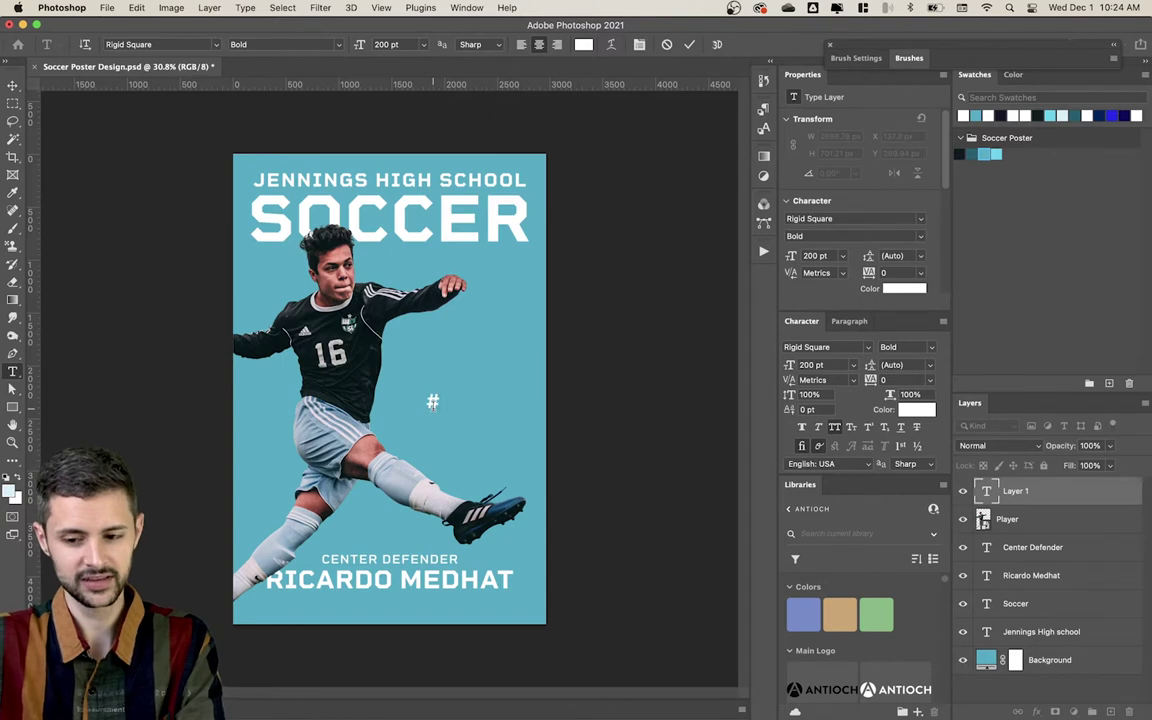
{"action": "type", "text": "16"}
{"action": "key", "text": "ctrl+Return"}
{"action": "key", "text": "v"}
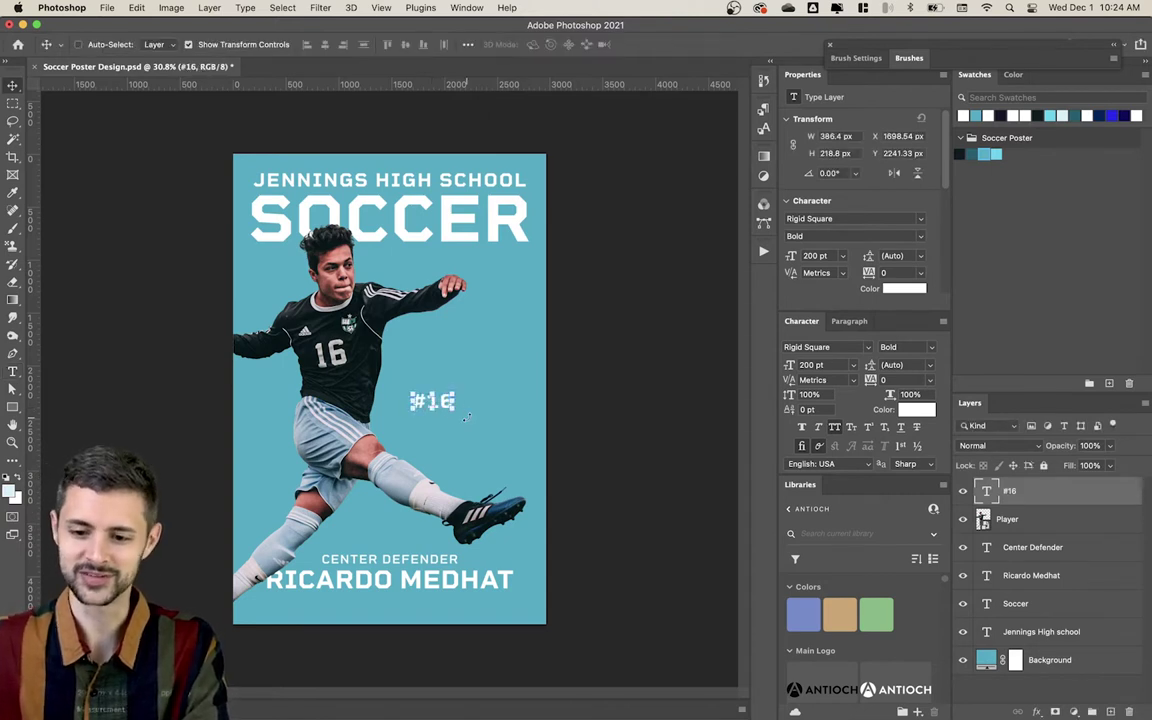
{"action": "key", "text": "ctrl+t"}
{"action": "left_click_drag", "start_coordinate": [458, 389], "coordinate": [569, 299]}
{"action": "key", "text": "Return"}
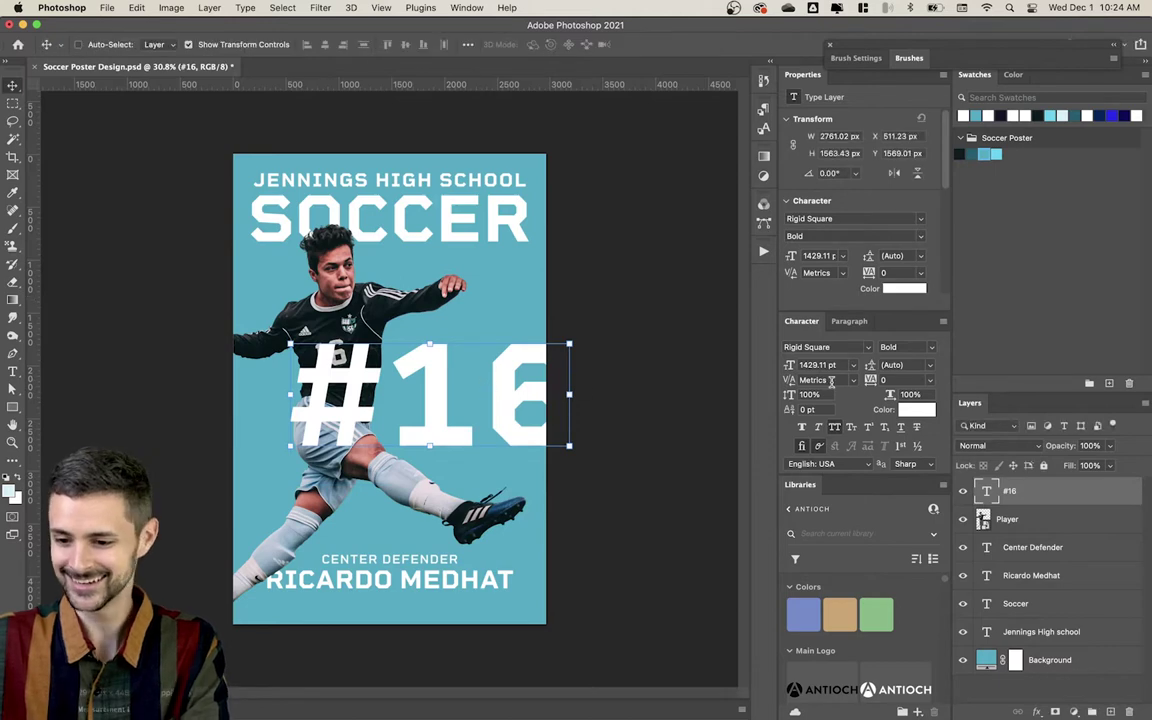
Step: Set #16 to the Abolition Regular font and make the # superscript
{"action": "left_click", "coordinate": [853, 346]}
{"action": "type", "text": "abol"}
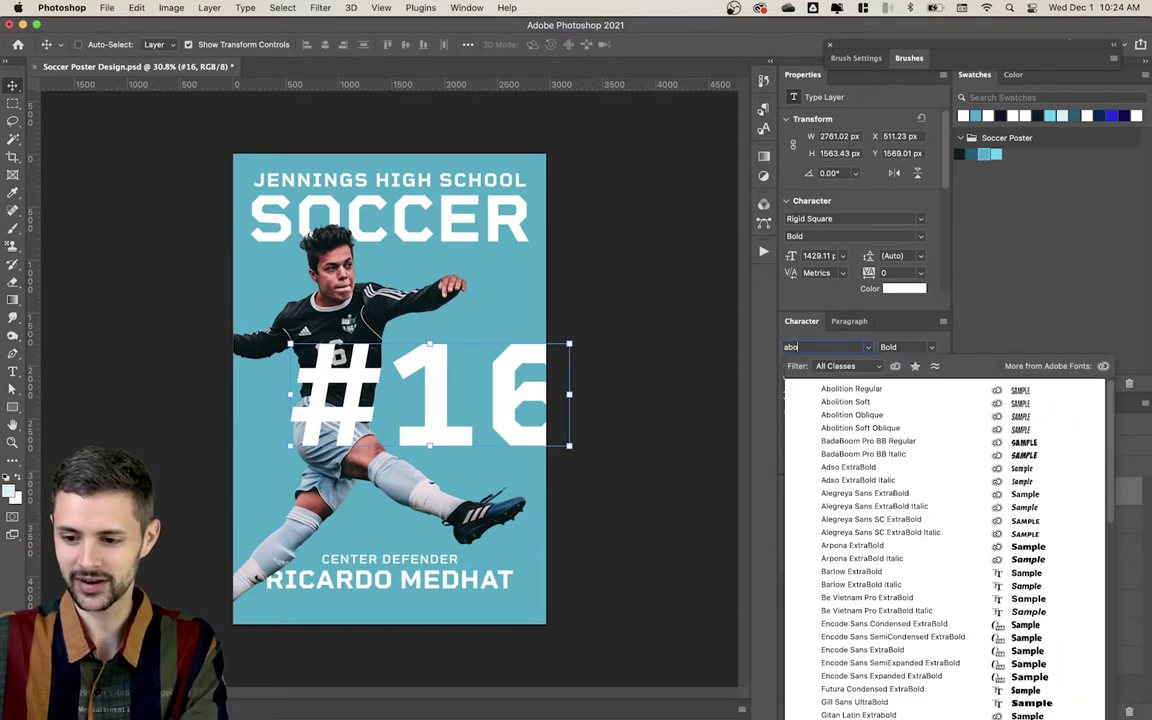
{"action": "left_click", "coordinate": [851, 389]}
{"action": "key", "text": "t"}
{"action": "double_click", "coordinate": [418, 349]}
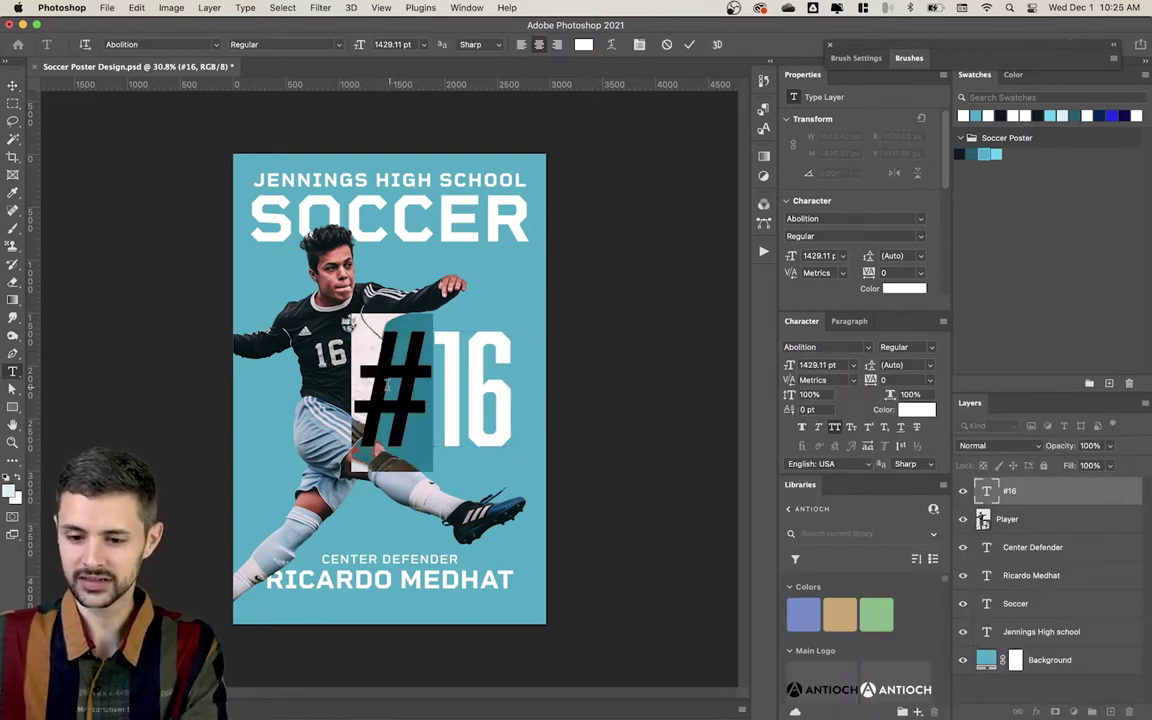
{"action": "left_click", "coordinate": [869, 428]}
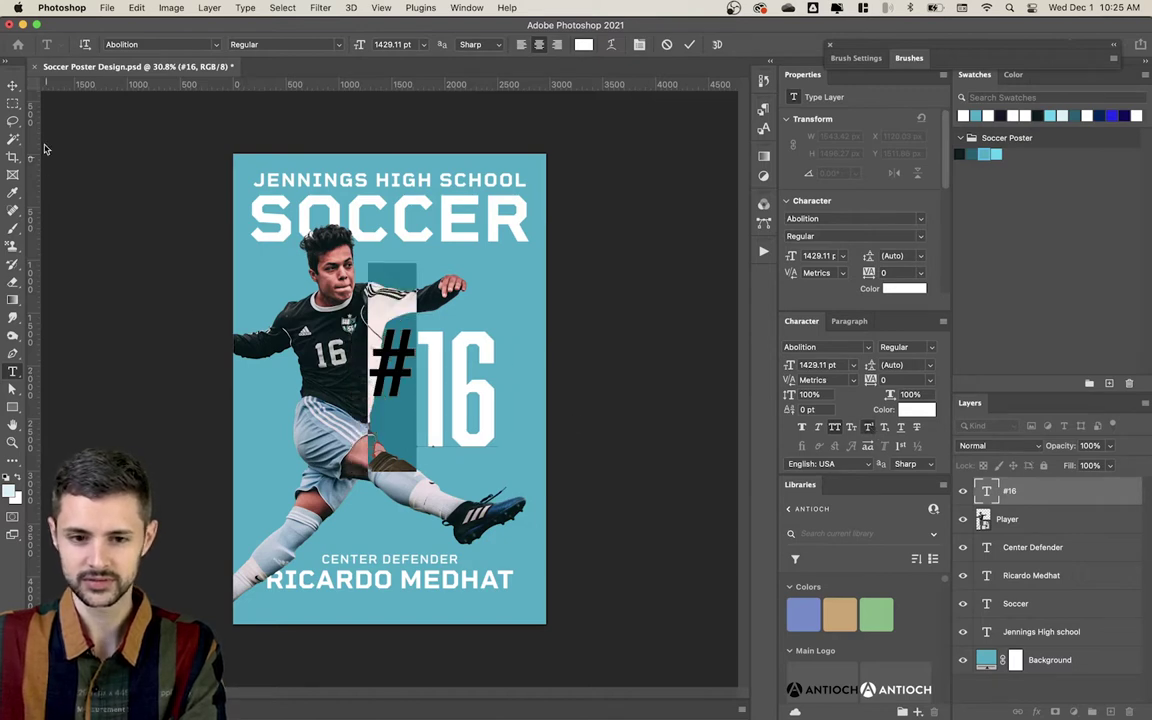
{"action": "left_click", "coordinate": [13, 85]}
Step: Enlarge #16 to a giant size and nudge it right and down
{"action": "left_click_drag", "start_coordinate": [497, 449], "coordinate": [455, 453]}
{"action": "key", "text": "Return"}
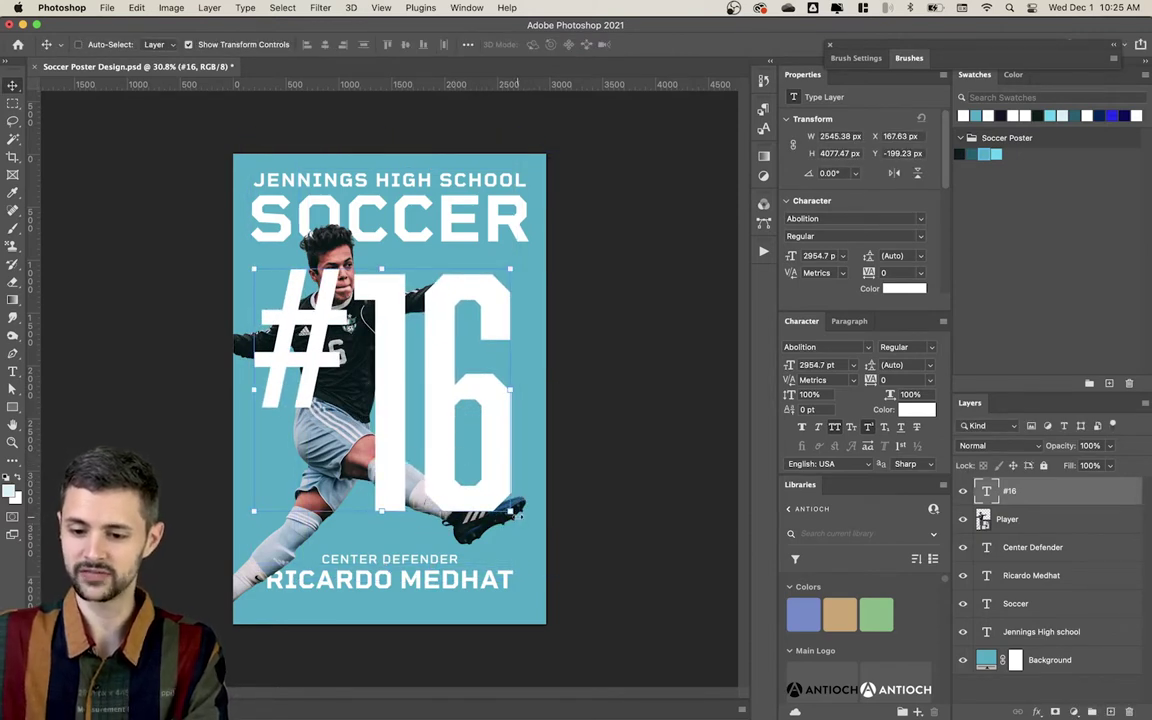
{"action": "key", "text": "super+t"}
{"action": "mouse_move", "coordinate": [517, 563]}
{"action": "left_mouse_down"}
{"action": "mouse_move", "coordinate": [527, 540]}
{"action": "mouse_move", "coordinate": [530, 580]}
{"action": "left_mouse_up"}
{"action": "key", "text": "Return"}
{"action": "key", "text": "shift+Right"}
{"action": "key", "text": "shift+Right"}
{"action": "key", "text": "shift+Right"}
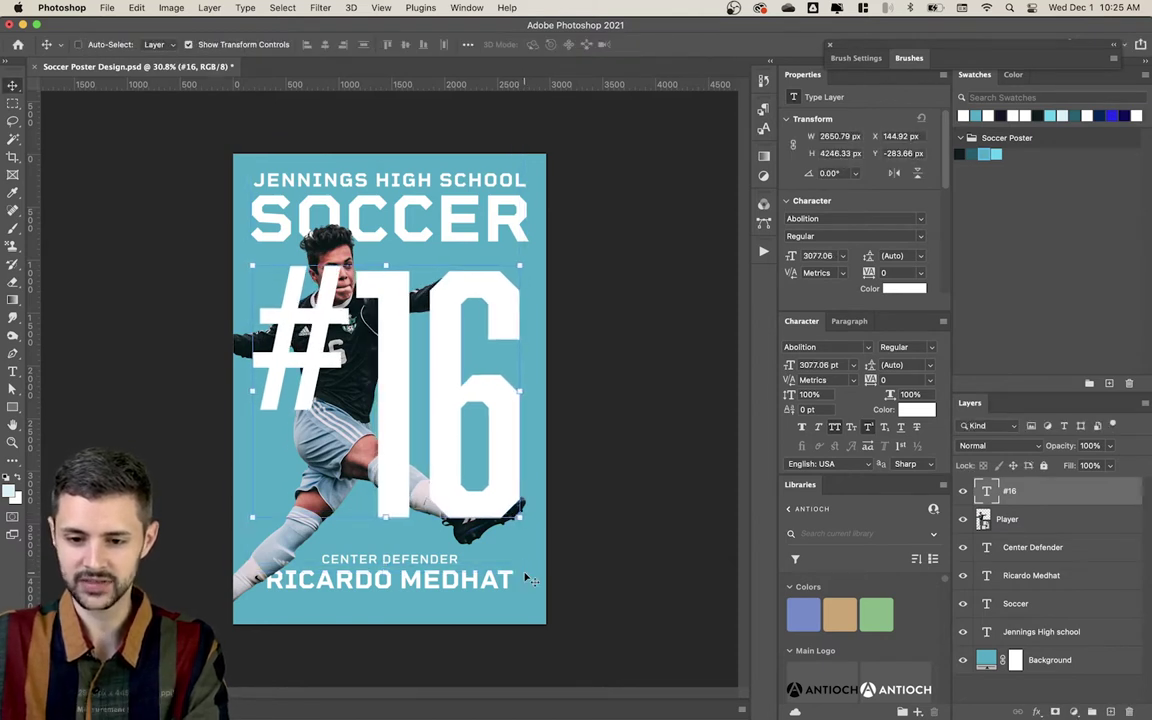
{"action": "key", "text": "shift+Right"}
{"action": "key", "text": "shift+Right"}
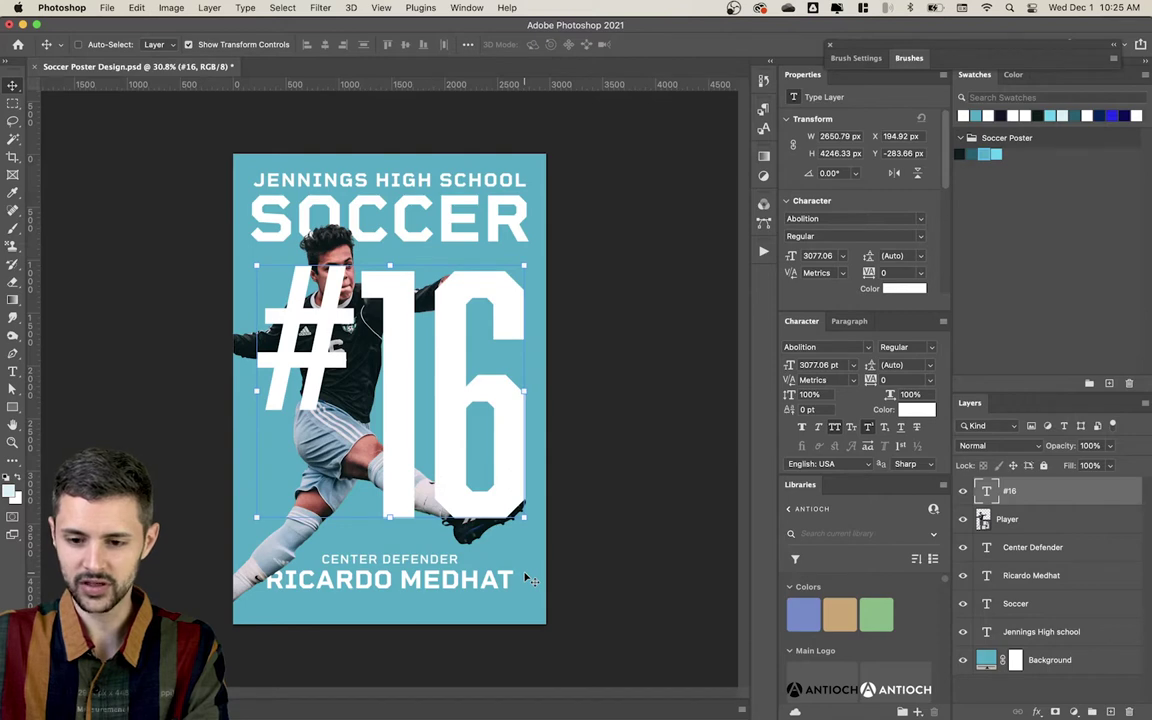
{"action": "key", "text": "shift+Down"}
{"action": "key", "text": "shift+Down"}
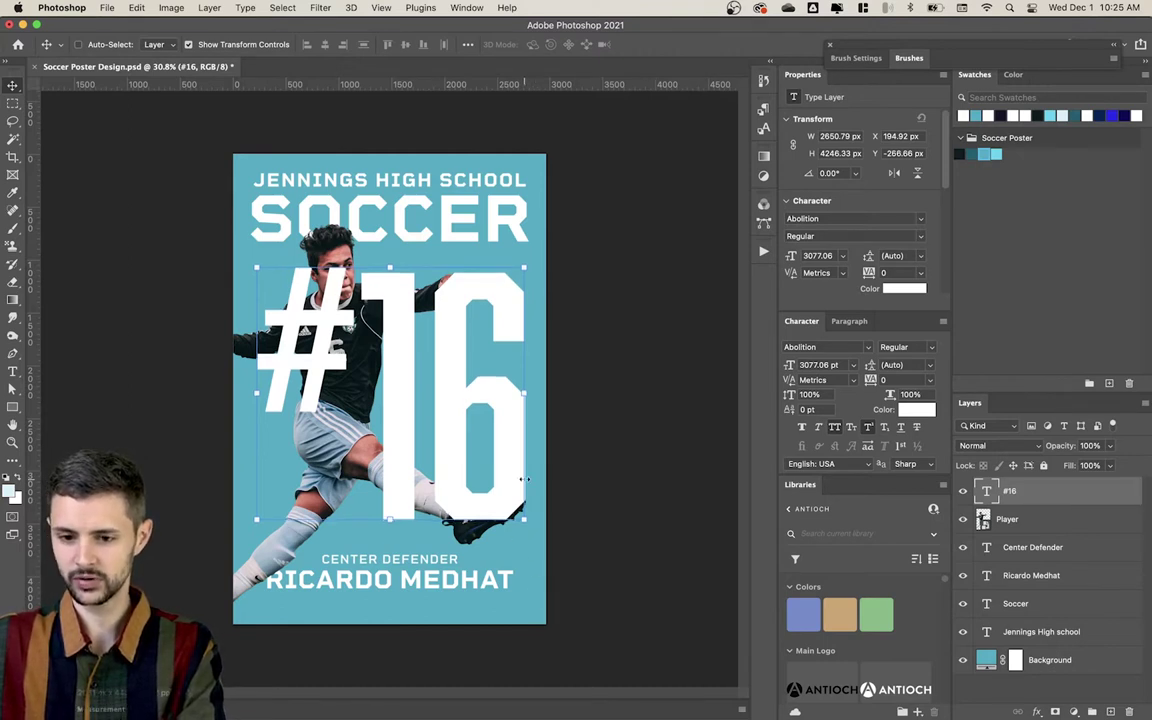
{"action": "left_click", "coordinate": [640, 538]}
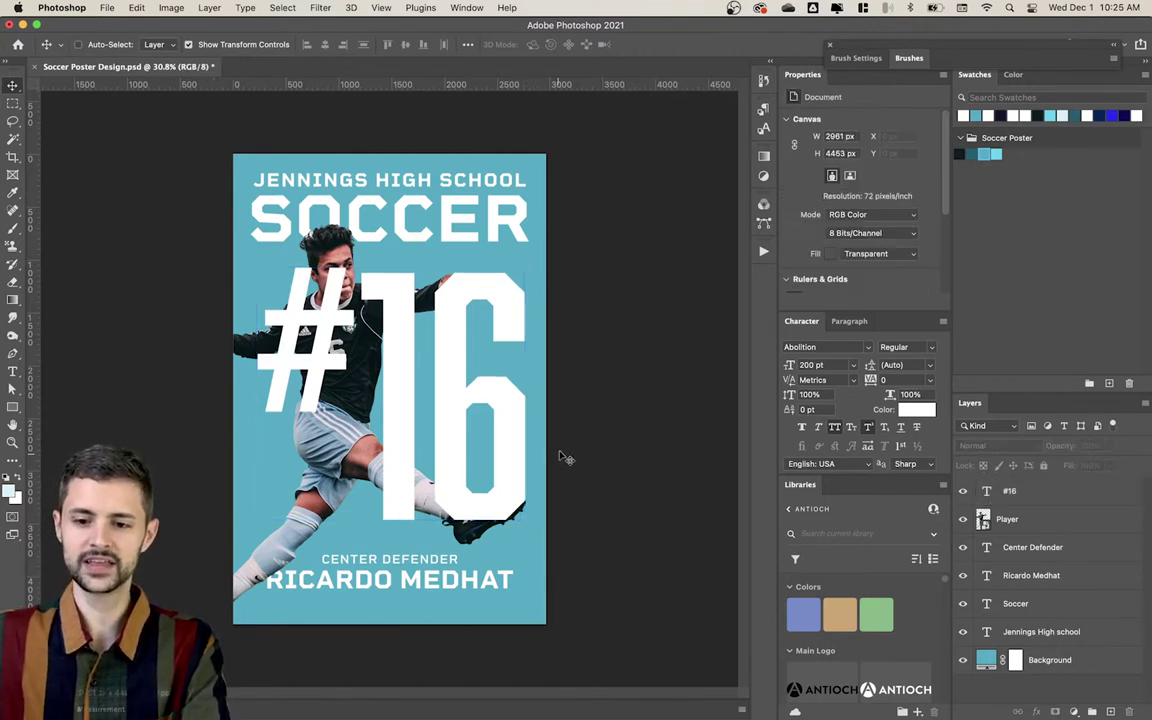
Step: Place the #16 layer behind the player and open its Layer Style settings
{"action": "left_click", "coordinate": [493, 514]}
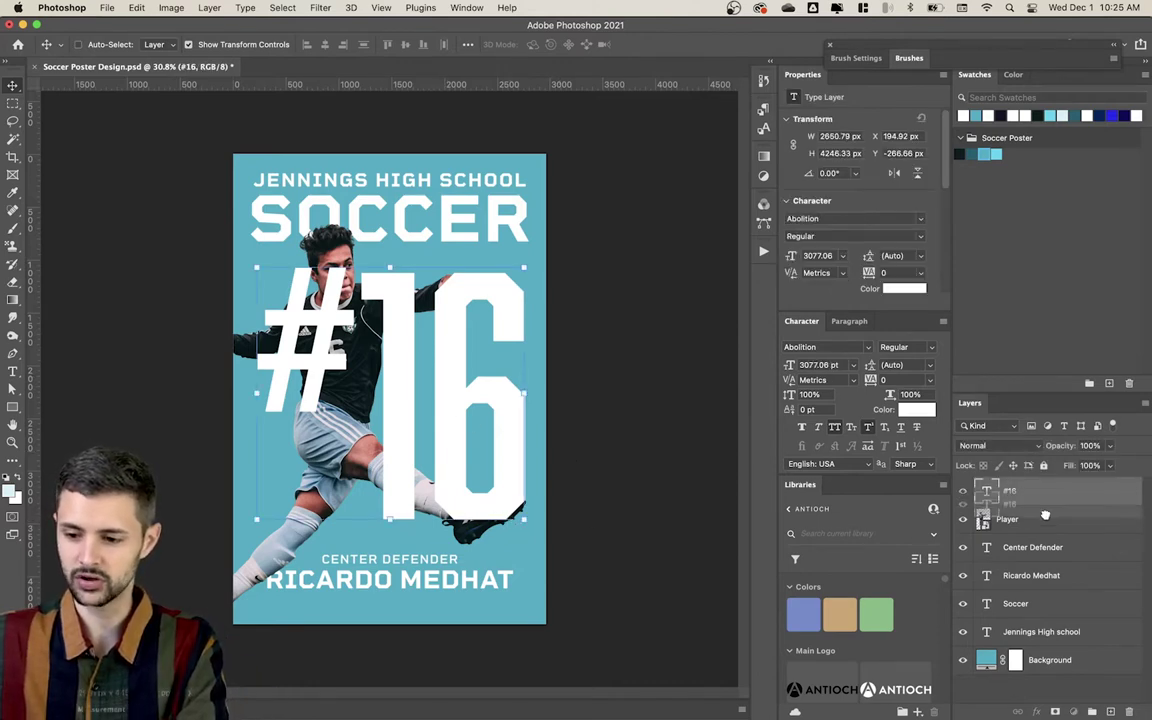
{"action": "left_click_drag", "start_coordinate": [990, 491], "coordinate": [1046, 527]}
{"action": "left_click", "coordinate": [592, 355]}
{"action": "left_click", "coordinate": [455, 360]}
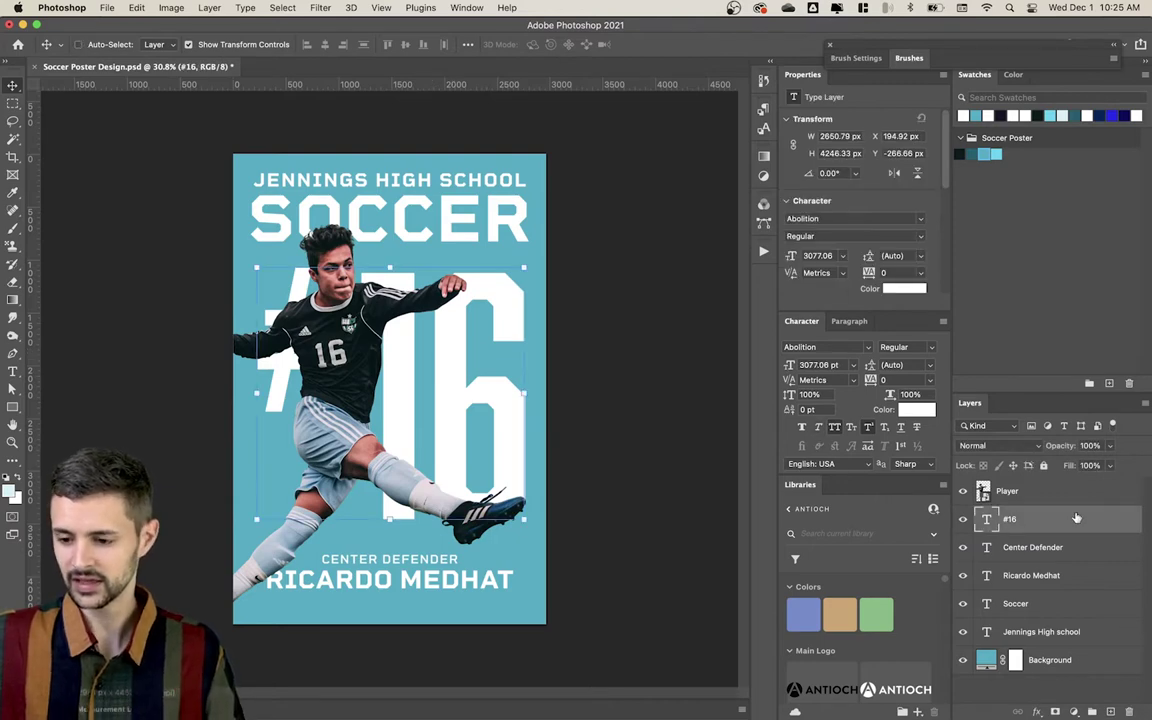
{"action": "double_click", "coordinate": [1122, 527]}
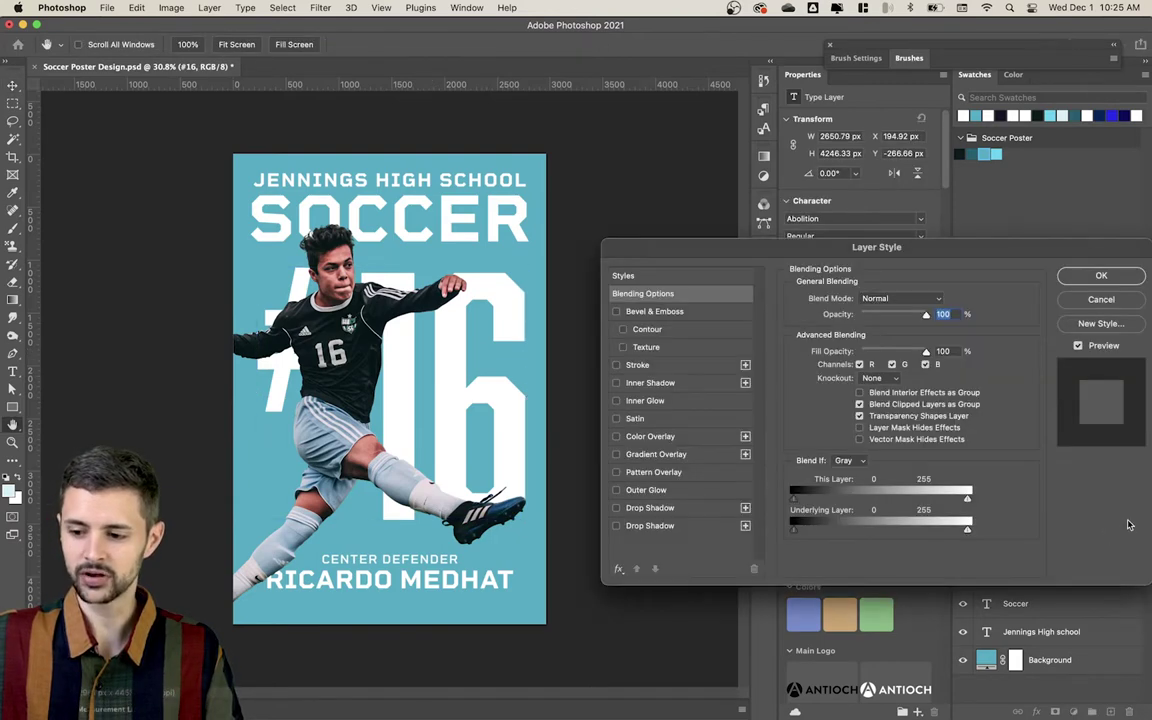
Step: Drop the #16 text fill to 0% and add a Stroke effect
{"action": "left_click_drag", "start_coordinate": [1046, 254], "coordinate": [1001, 214]}
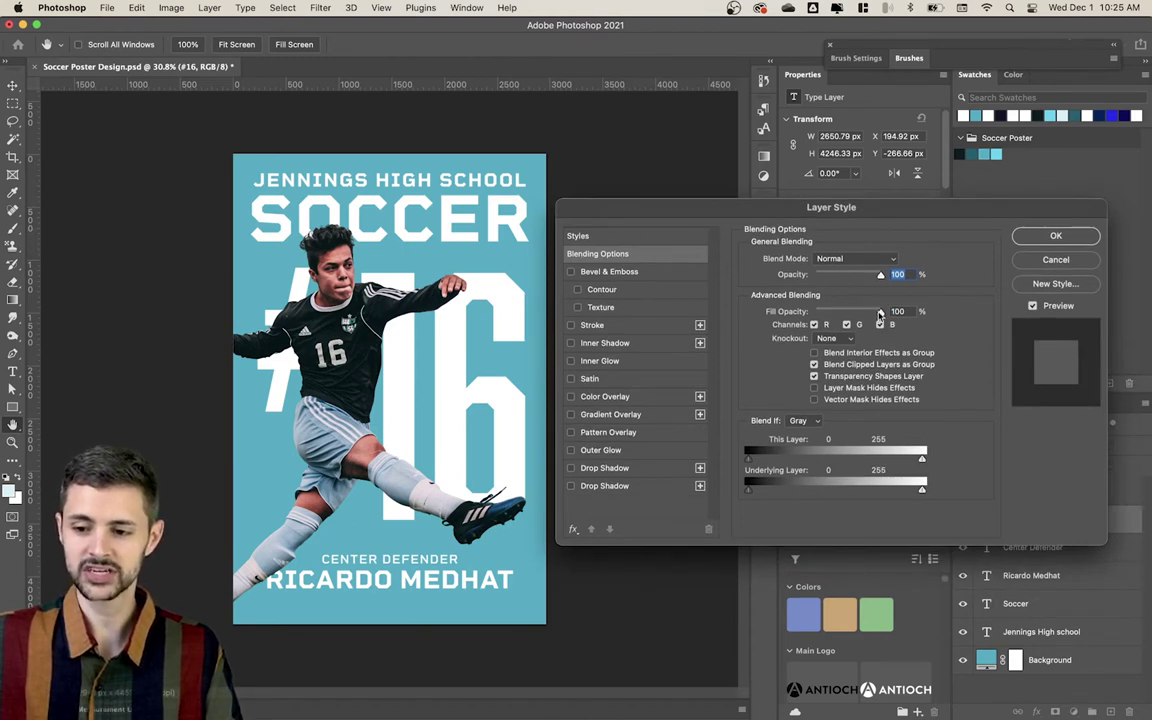
{"action": "left_click_drag", "start_coordinate": [880, 313], "coordinate": [795, 313]}
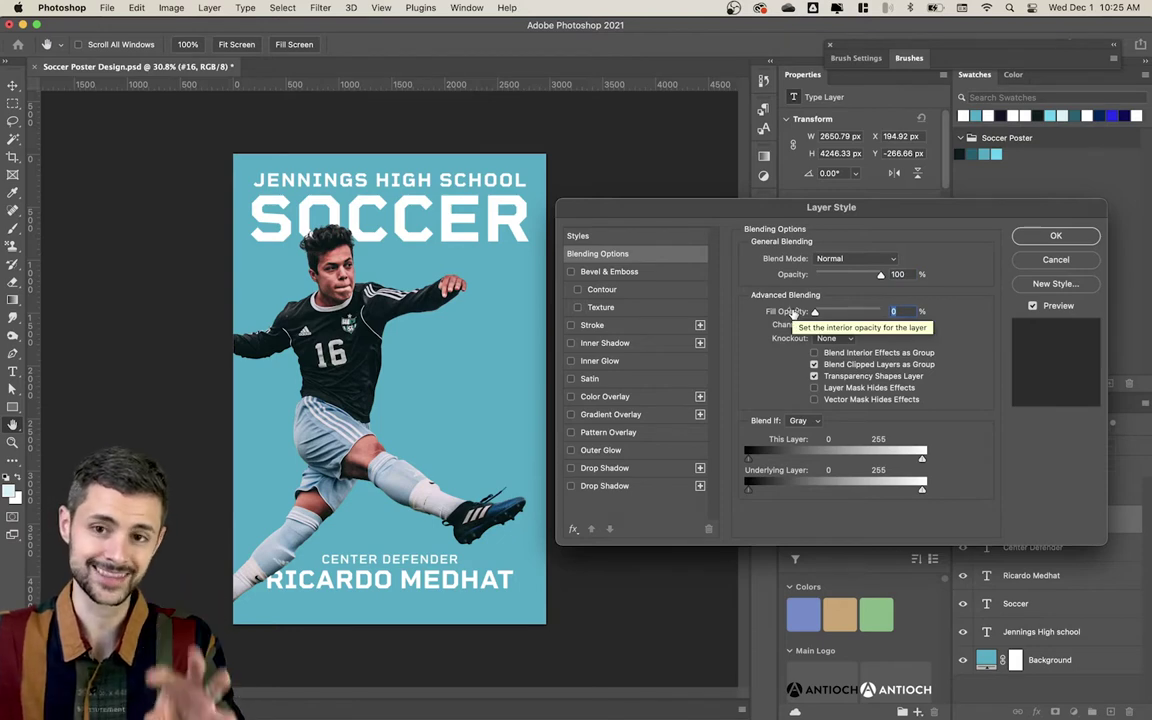
{"action": "left_click", "coordinate": [571, 326]}
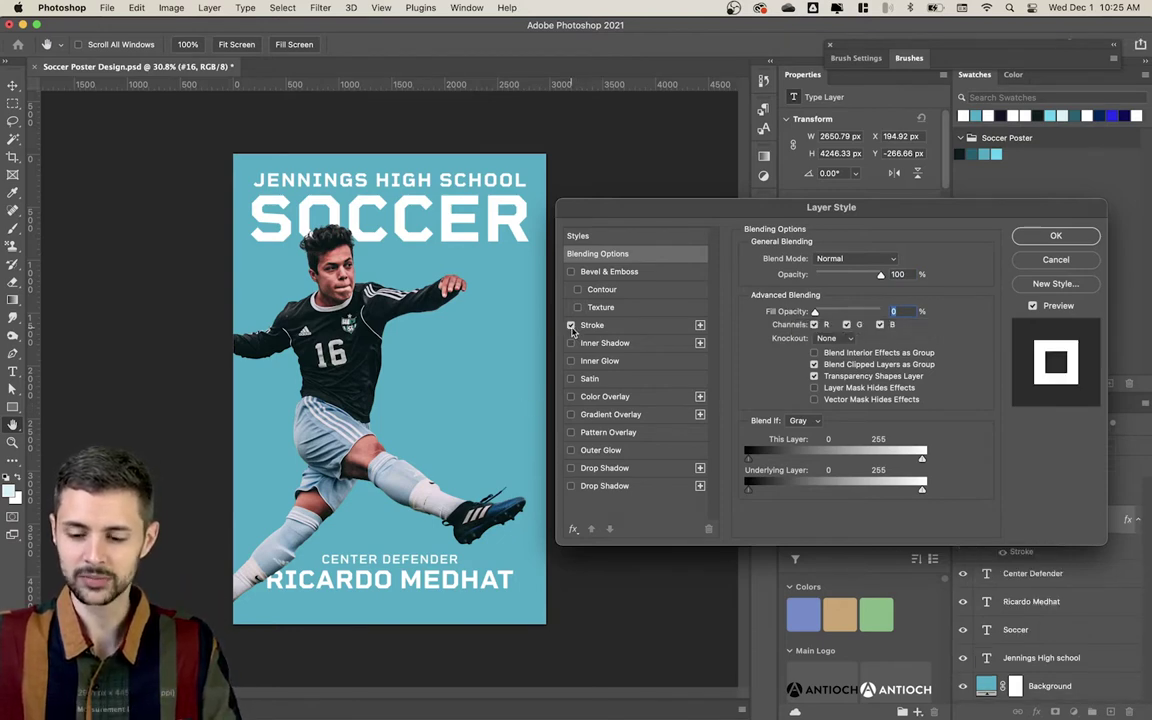
{"action": "left_click", "coordinate": [645, 329]}
Step: Centre the 16 px white stroke on the #16 edges and confirm the layer style
{"action": "left_click", "coordinate": [815, 273]}
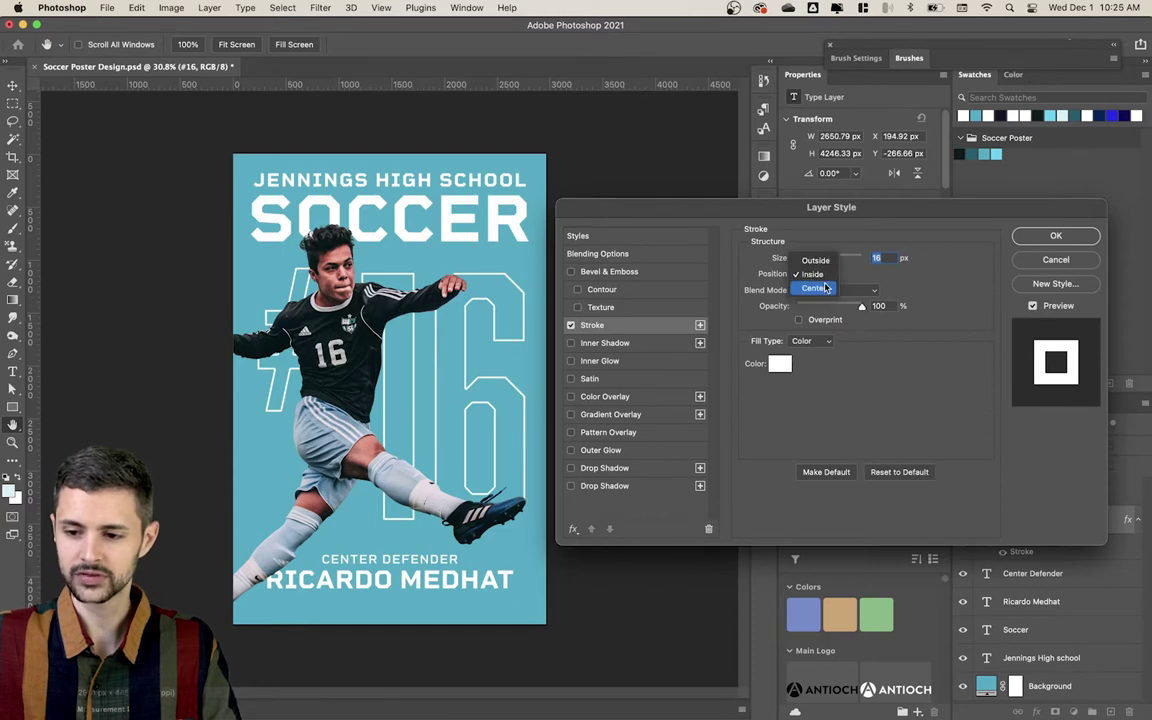
{"action": "left_click", "coordinate": [814, 289]}
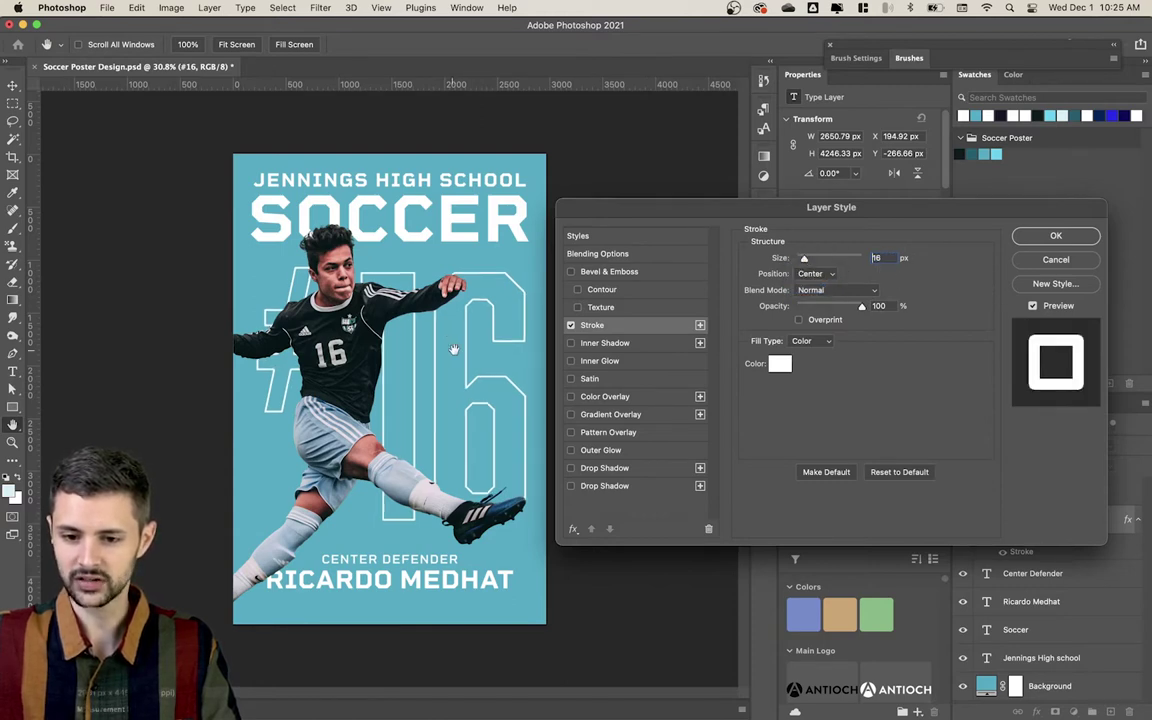
{"action": "left_click", "coordinate": [600, 256]}
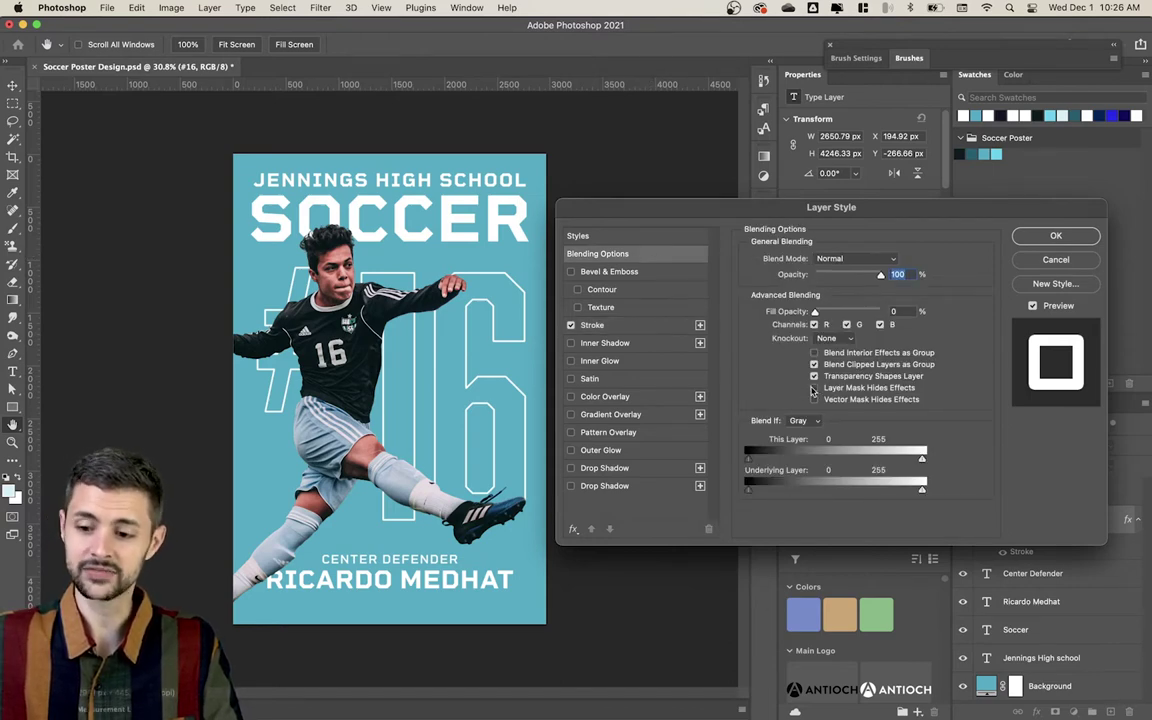
{"action": "left_click", "coordinate": [1028, 235]}
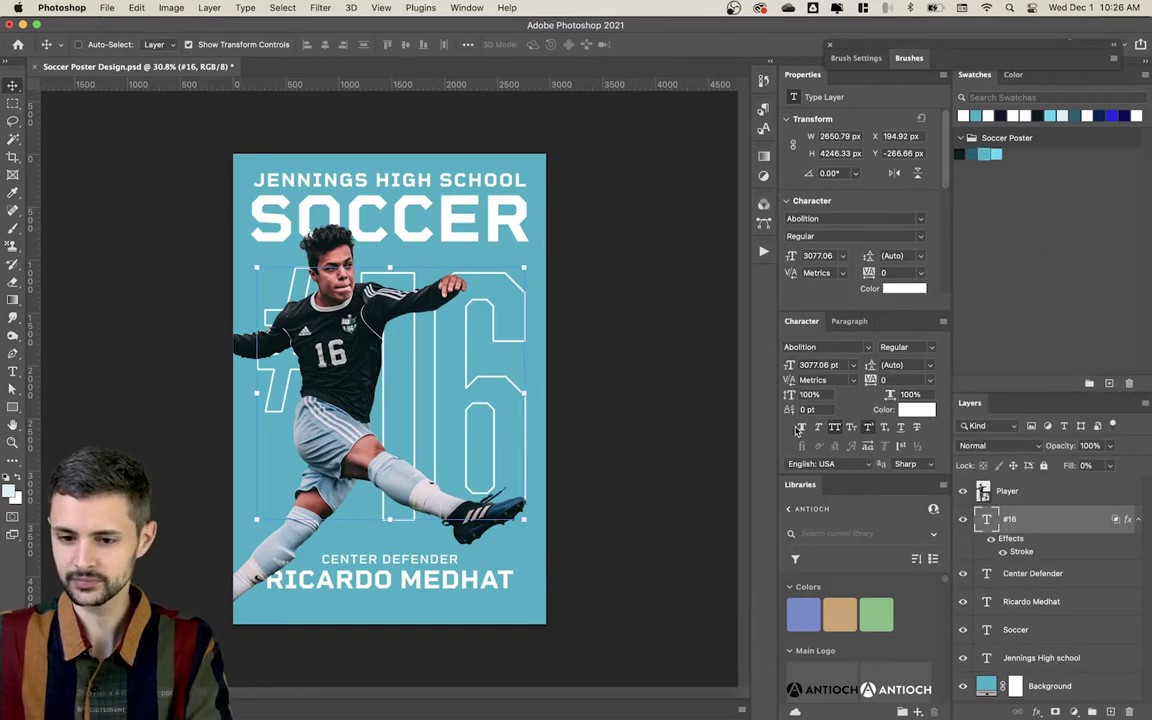
Step: Select the #16 layer and add a layer mask to it
{"action": "left_click", "coordinate": [650, 447]}
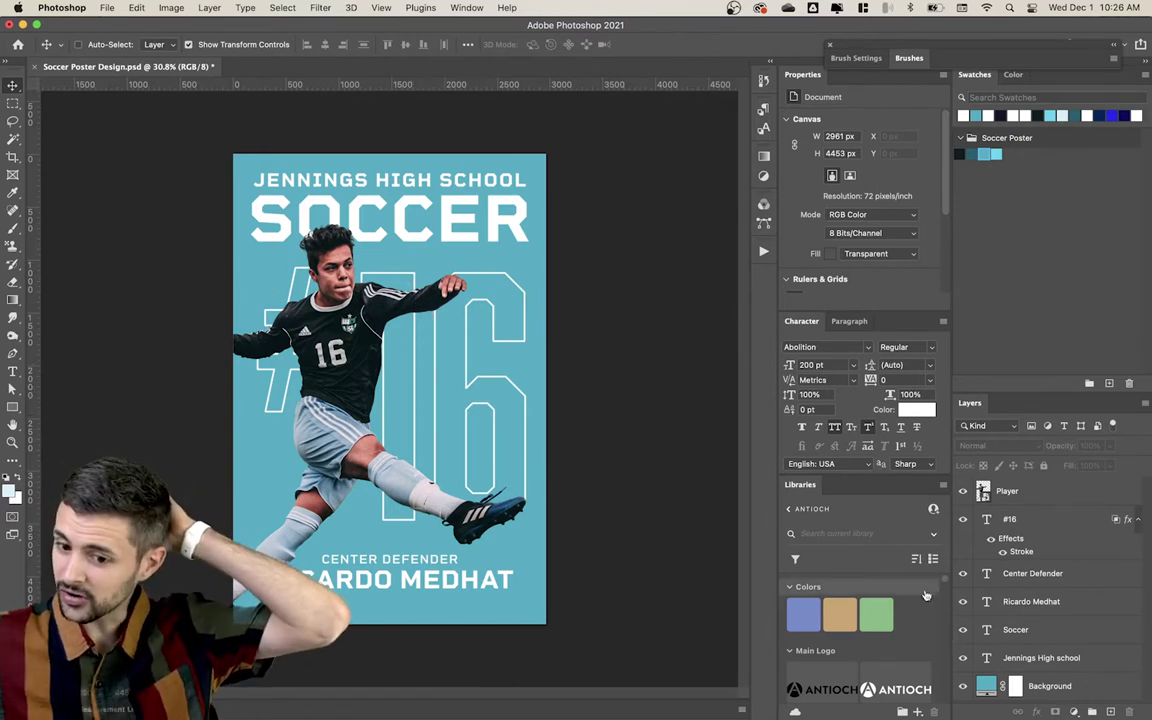
{"action": "left_click", "coordinate": [1061, 525]}
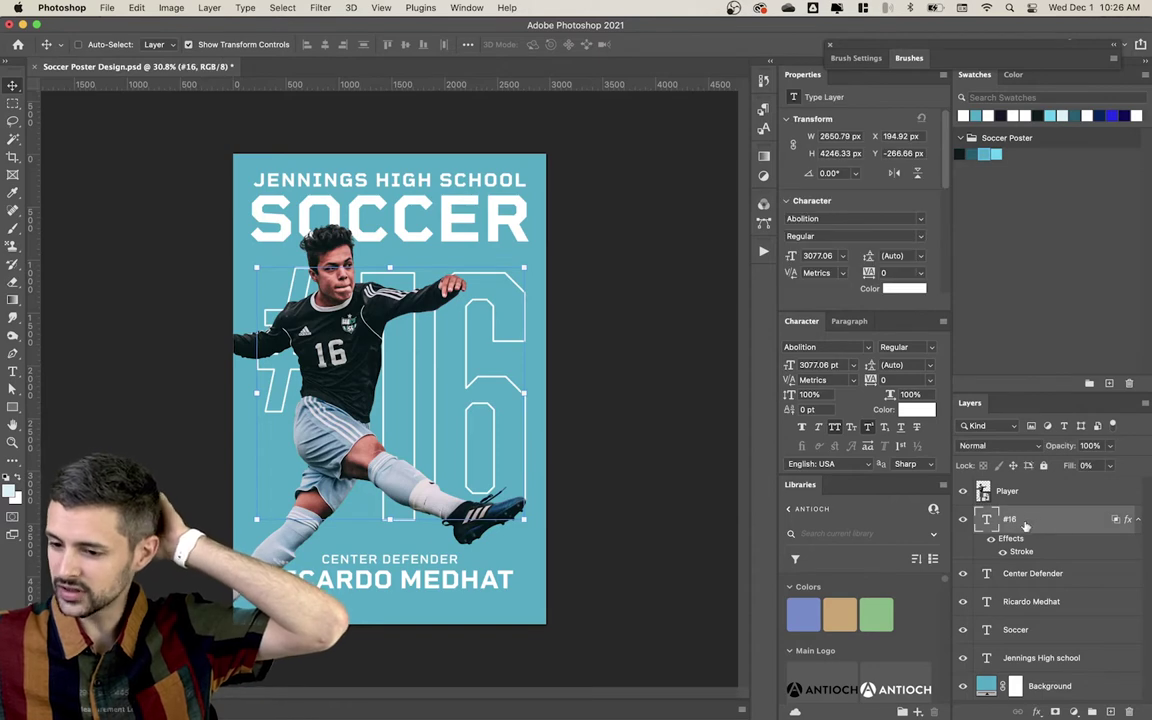
{"action": "left_click", "coordinate": [1056, 713]}
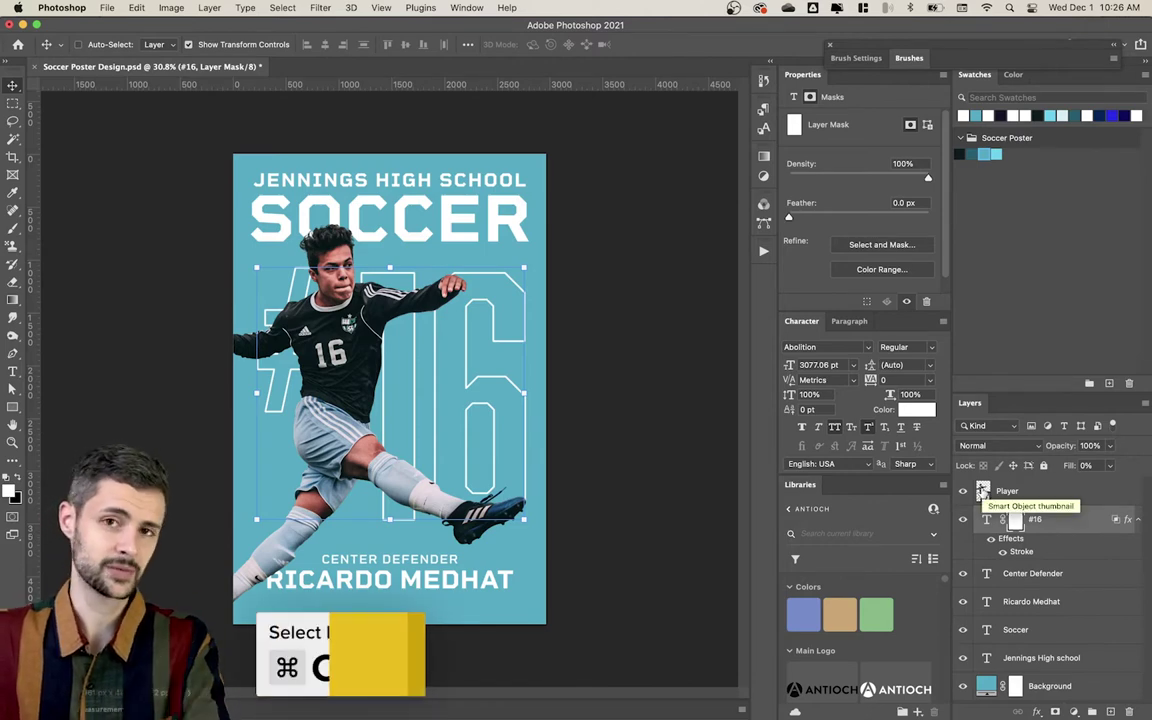
Step: Load the Player layer's outline as a selection and check the #16 mask on its own
{"action": "left_click", "coordinate": [982, 491], "text": "super"}
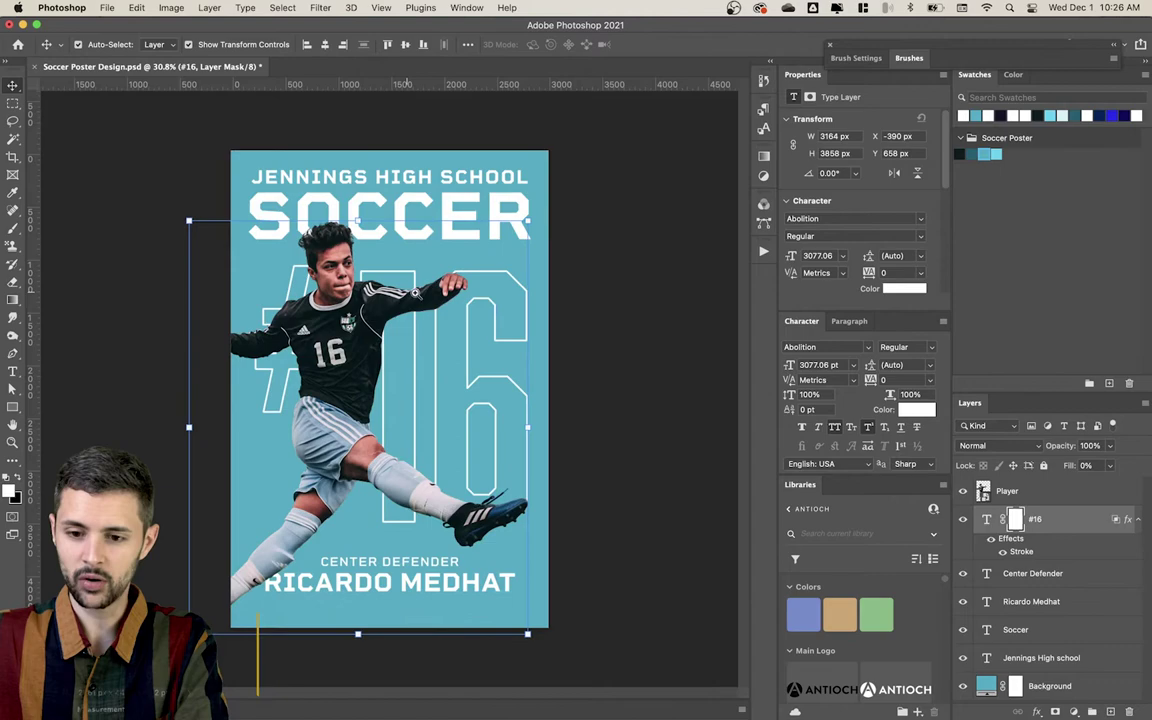
{"action": "scroll", "coordinate": [415, 292], "scroll_direction": "up", "scroll_amount": 5}
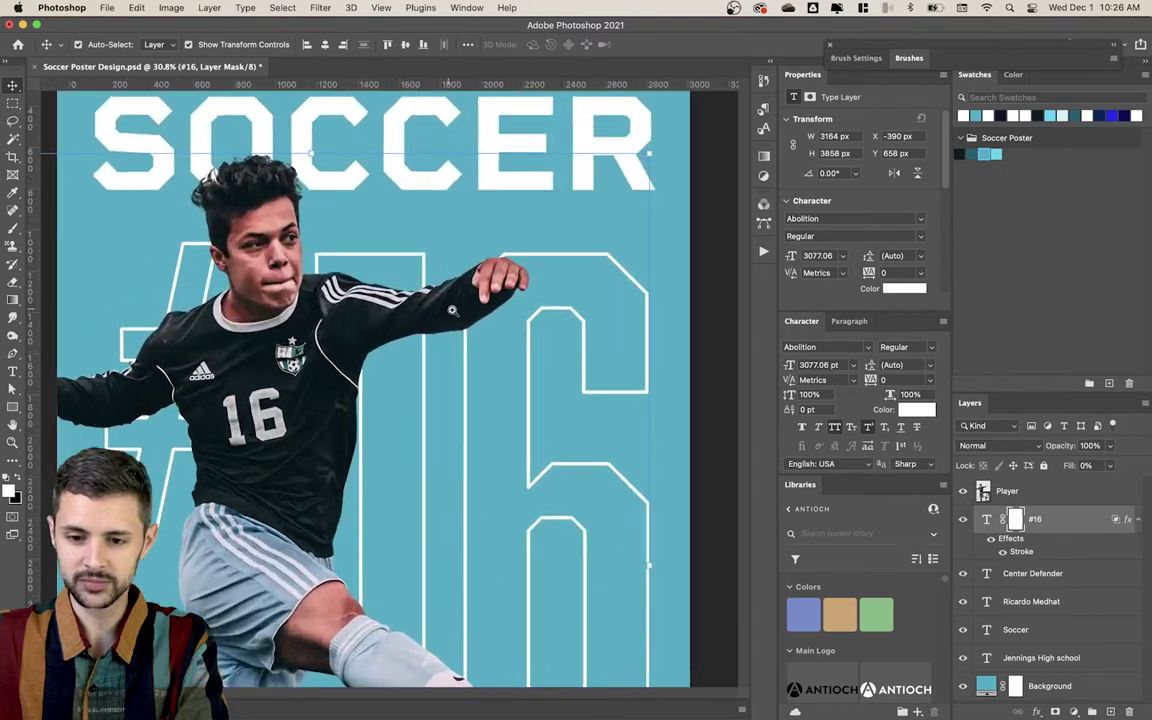
{"action": "left_click_drag", "start_coordinate": [286, 338], "coordinate": [481, 368]}
{"action": "scroll", "coordinate": [481, 368], "scroll_direction": "down", "scroll_amount": 3}
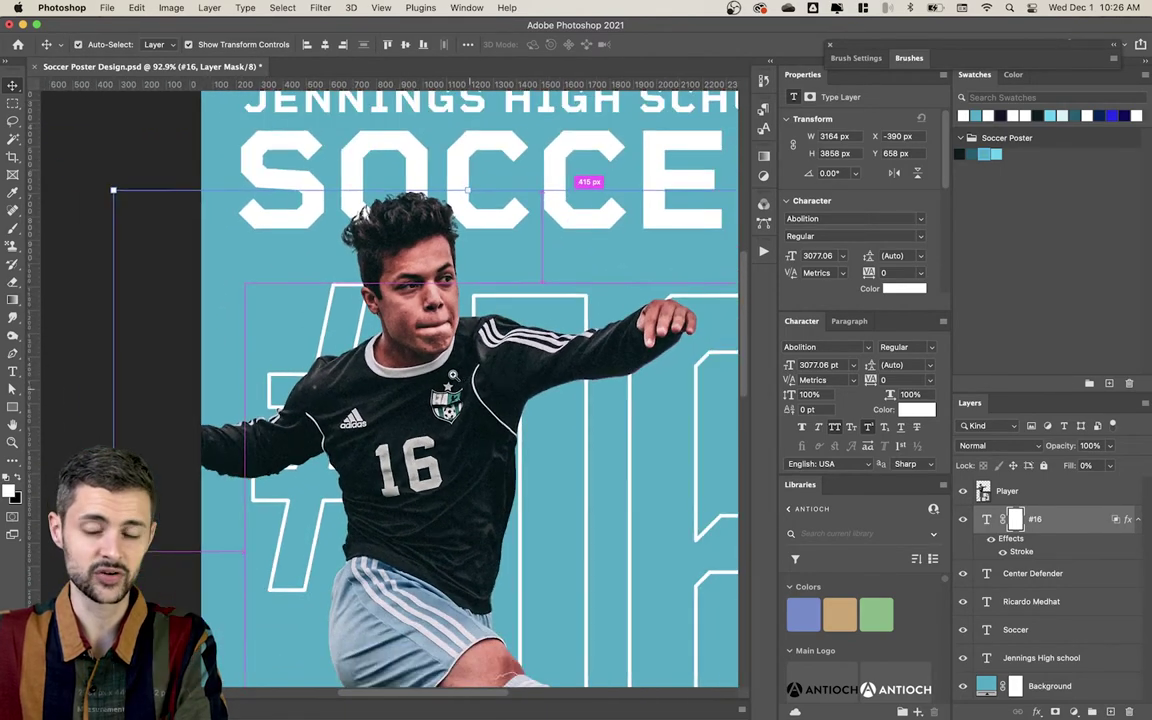
{"action": "scroll", "coordinate": [479, 340], "scroll_direction": "down", "scroll_amount": 2}
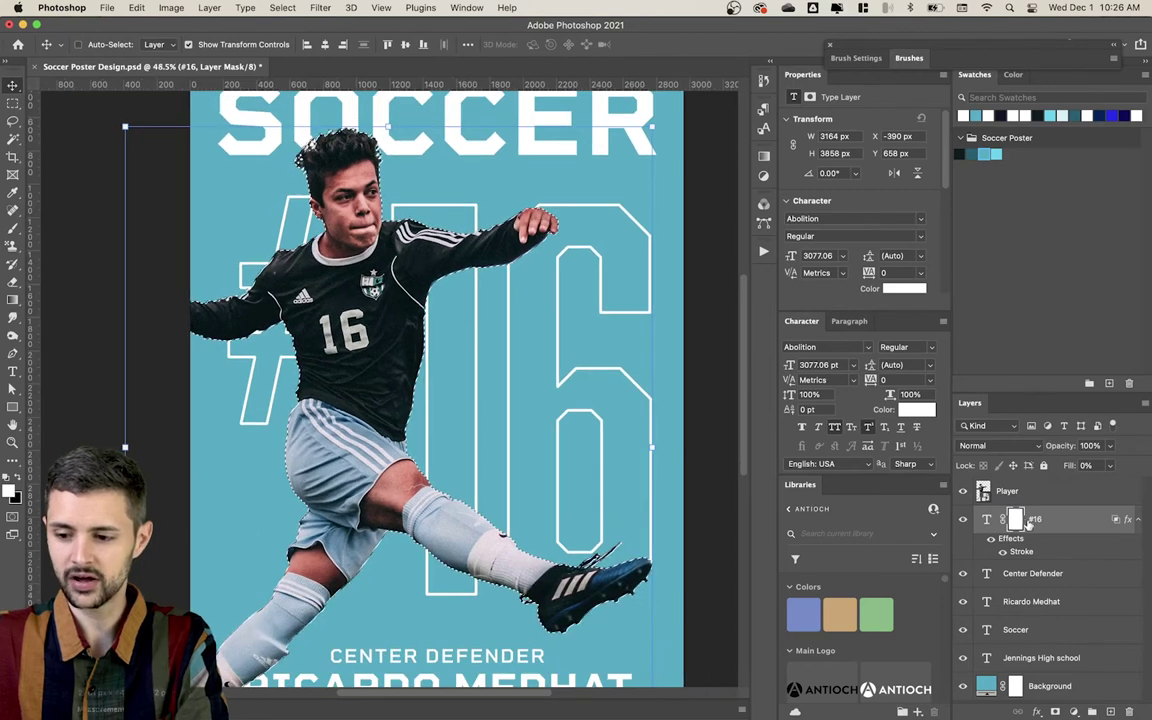
{"action": "key", "text": "super"}
{"action": "scroll", "coordinate": [450, 298], "scroll_direction": "down", "scroll_amount": 1}
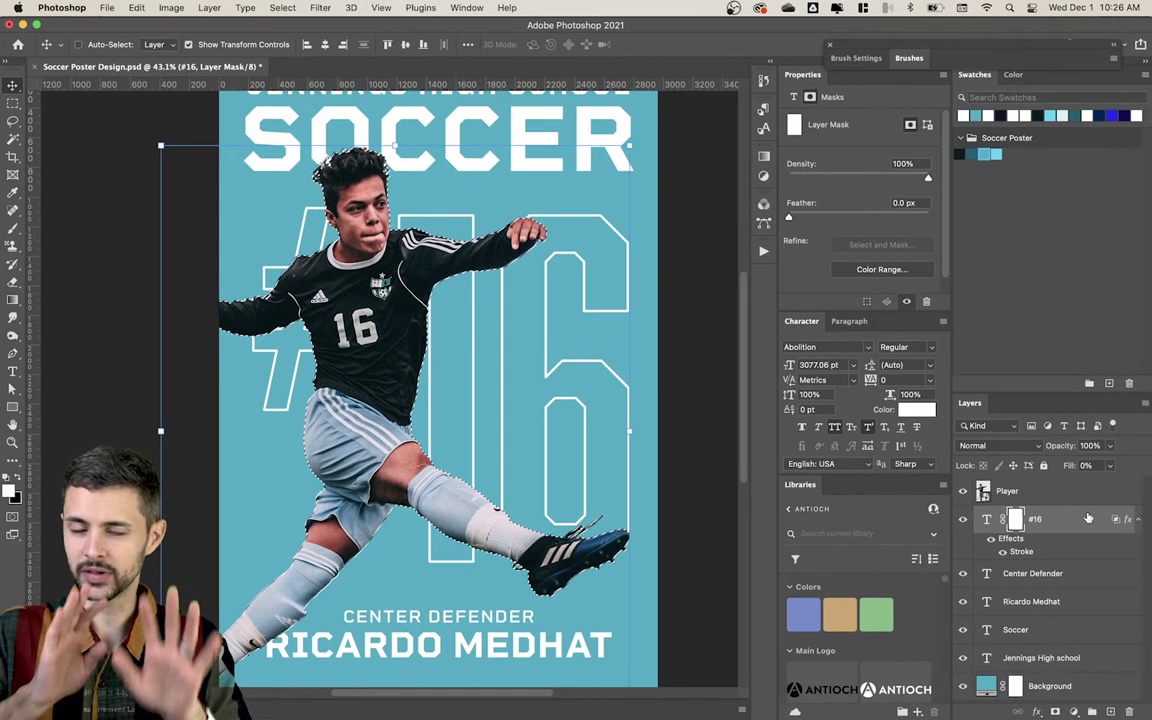
{"action": "left_click", "coordinate": [1015, 520], "text": "alt"}
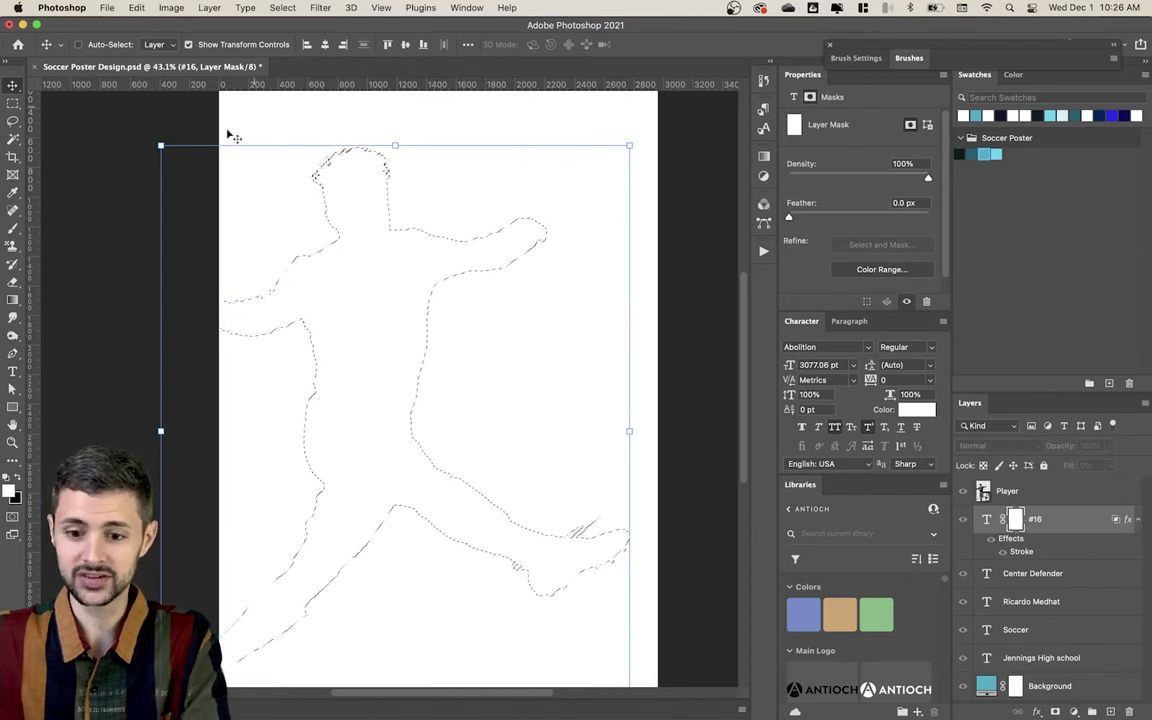
{"action": "left_click", "coordinate": [1065, 528]}
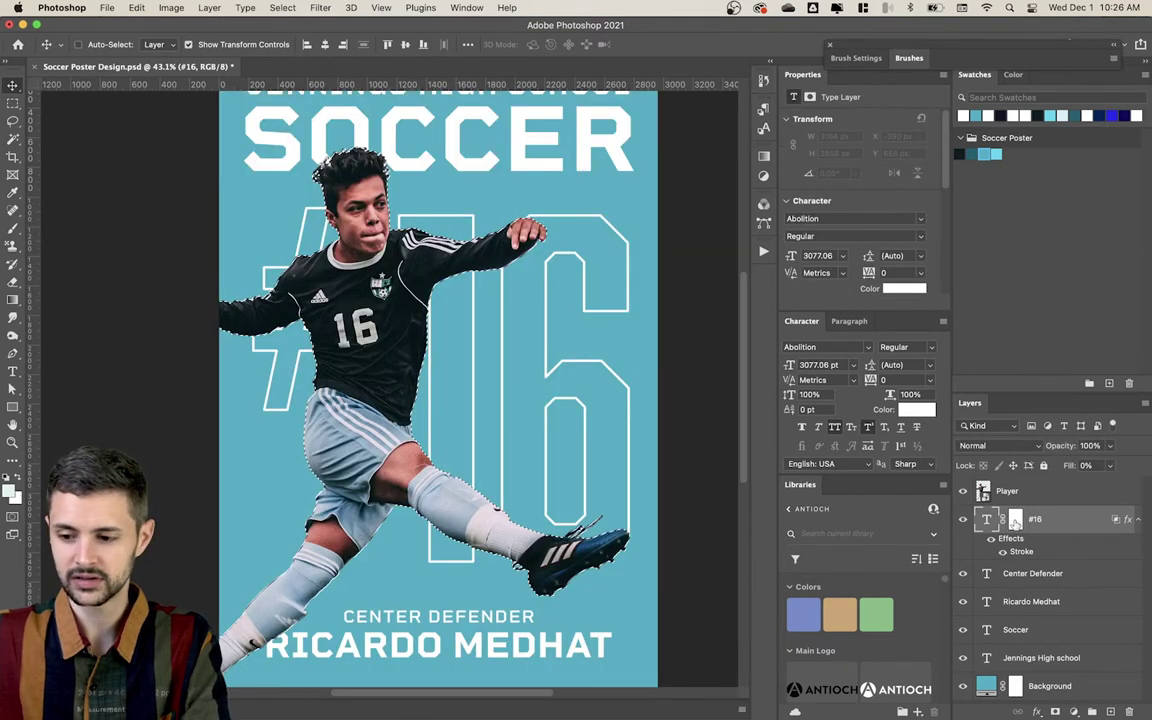
{"action": "left_click", "coordinate": [1015, 519]}
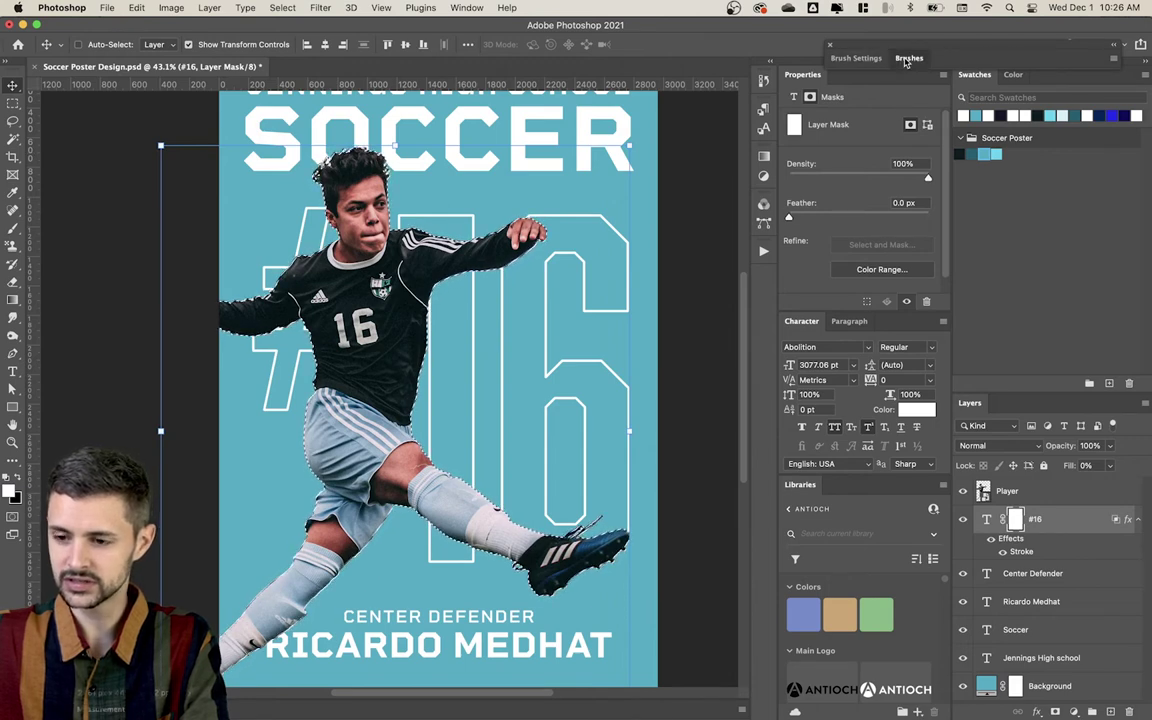
Step: Choose a smaller round General Brushes preset, deselect, and move #16 above the Player layer
{"action": "left_click", "coordinate": [828, 57]}
{"action": "left_click", "coordinate": [835, 155]}
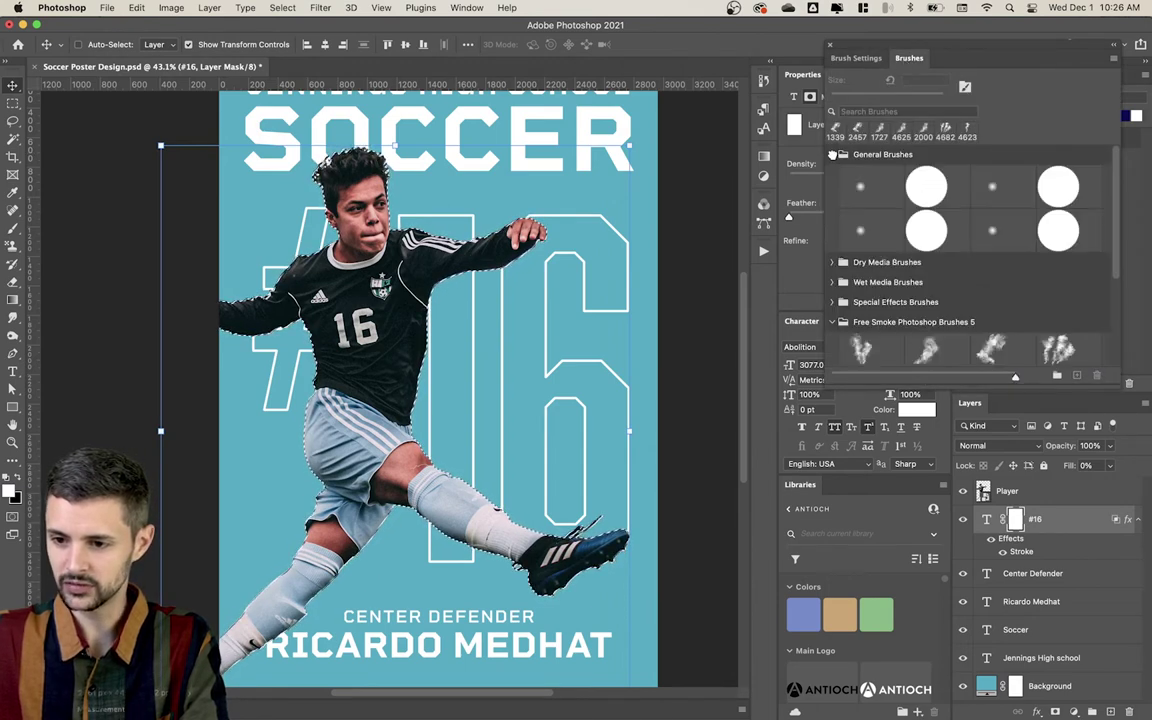
{"action": "left_click", "coordinate": [926, 186]}
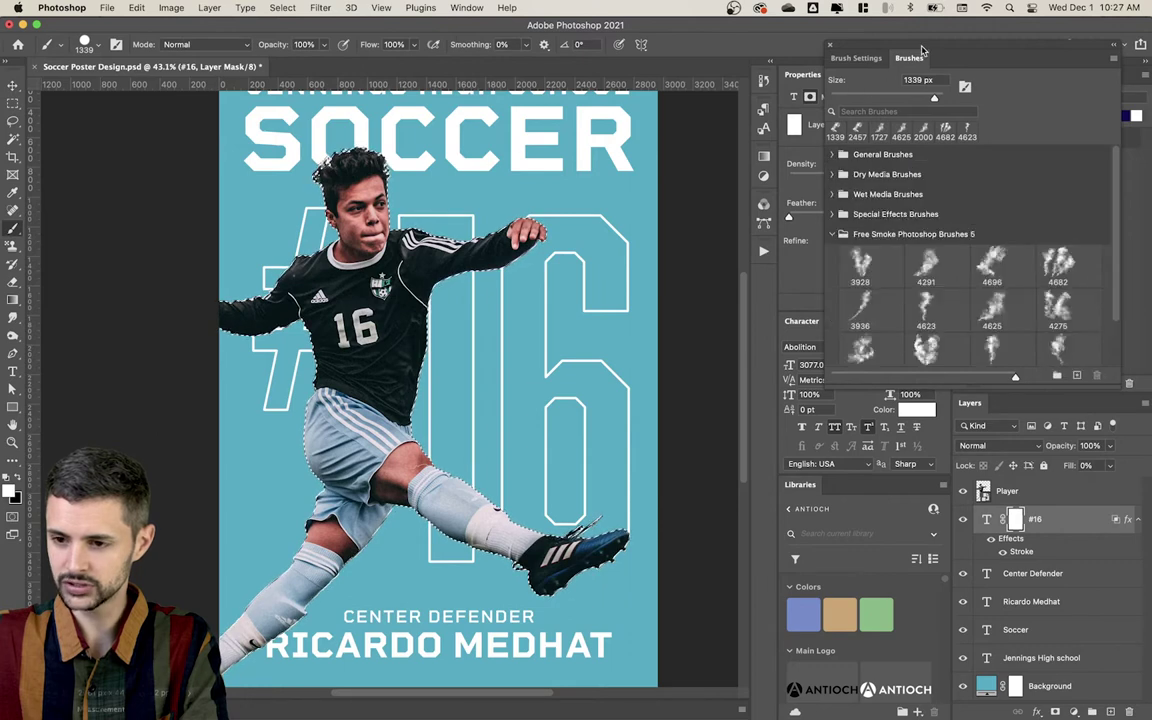
{"action": "left_click", "coordinate": [831, 45]}
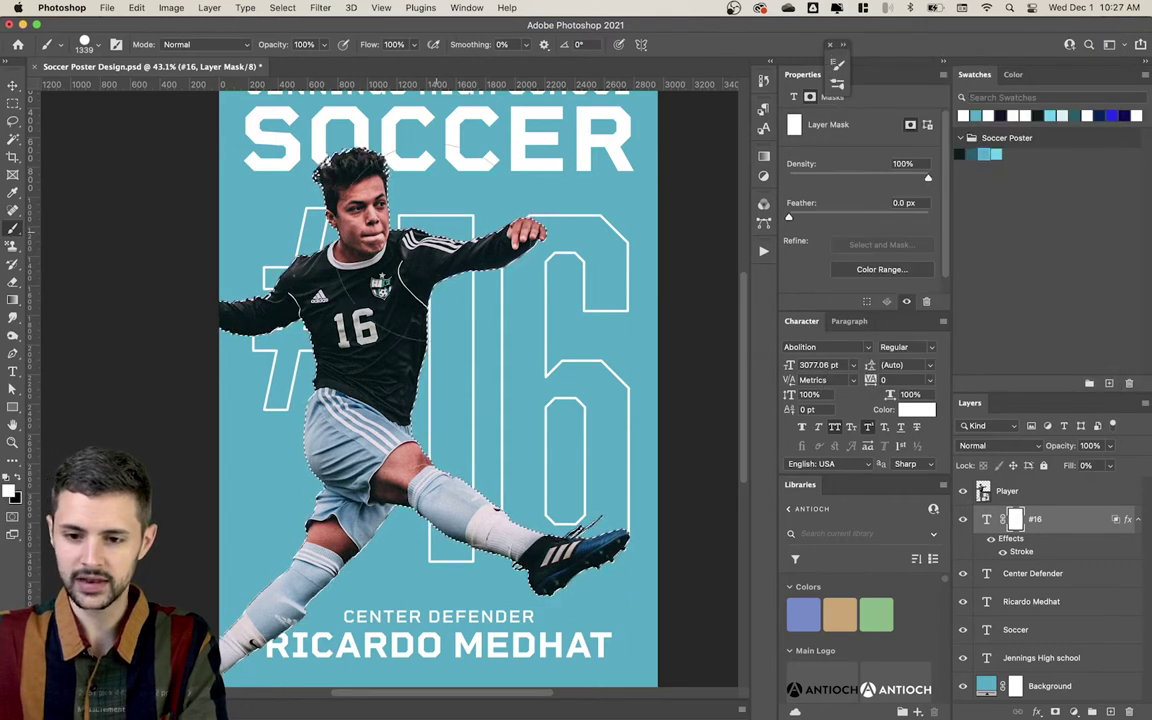
{"action": "left_click_drag", "start_coordinate": [466, 268], "coordinate": [370, 268]}
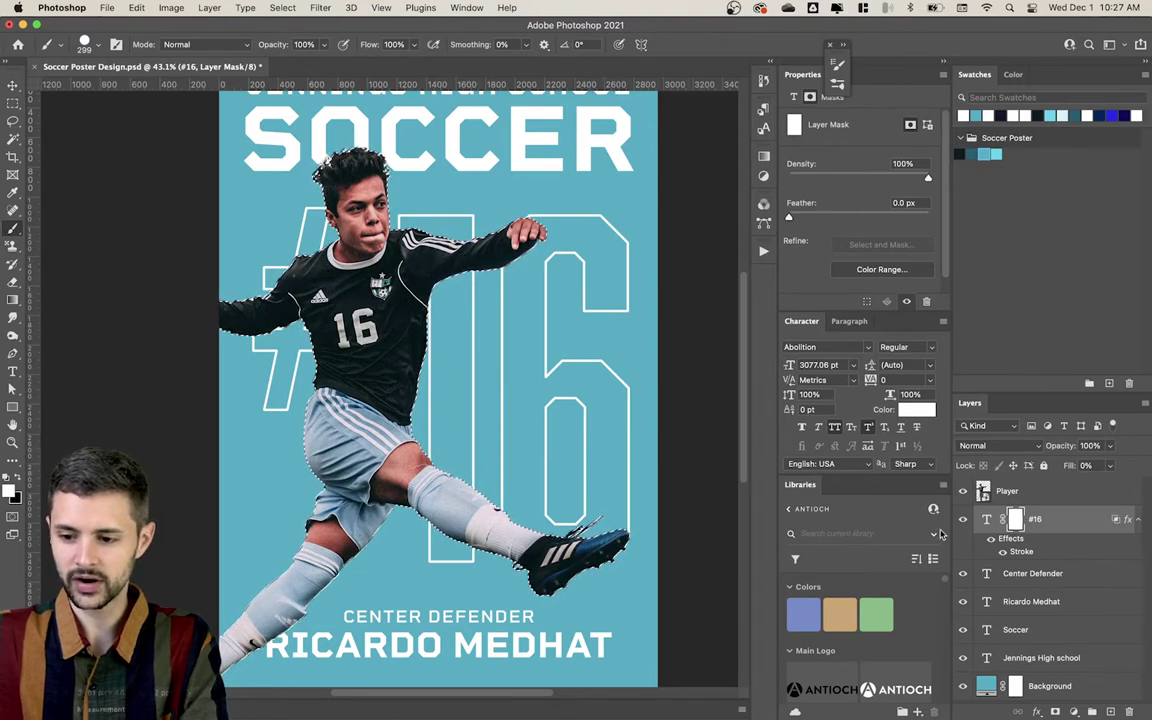
{"action": "key", "text": "super+d"}
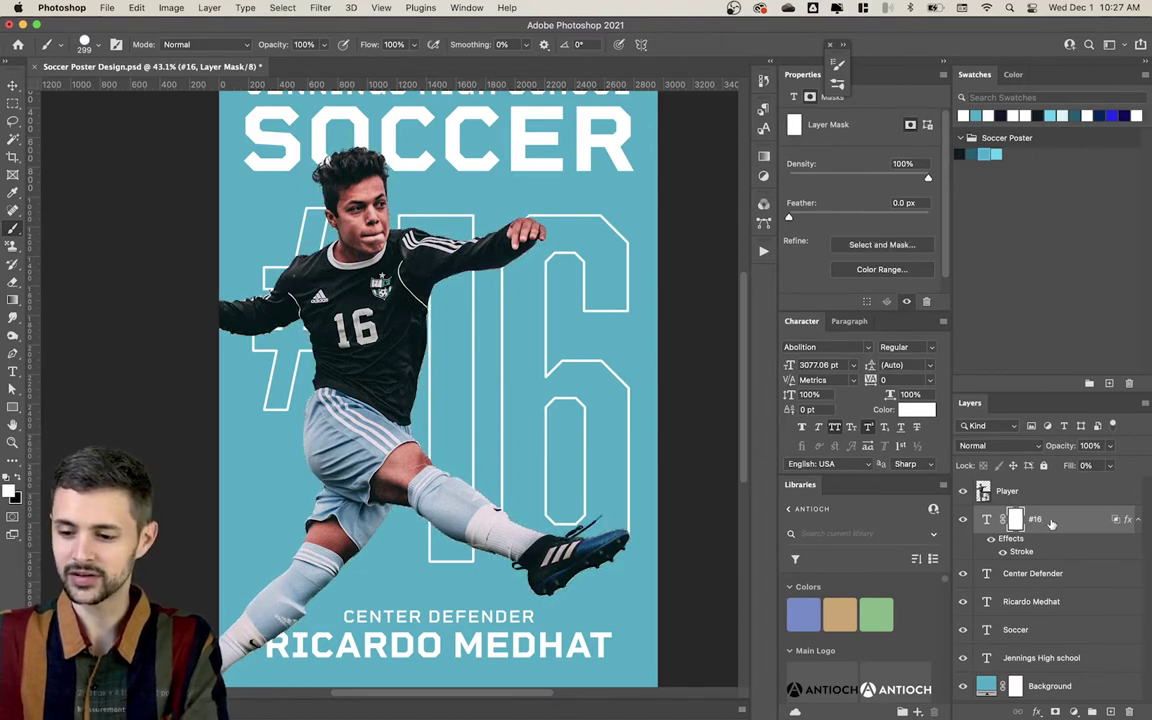
{"action": "left_click_drag", "start_coordinate": [1050, 523], "coordinate": [1075, 487]}
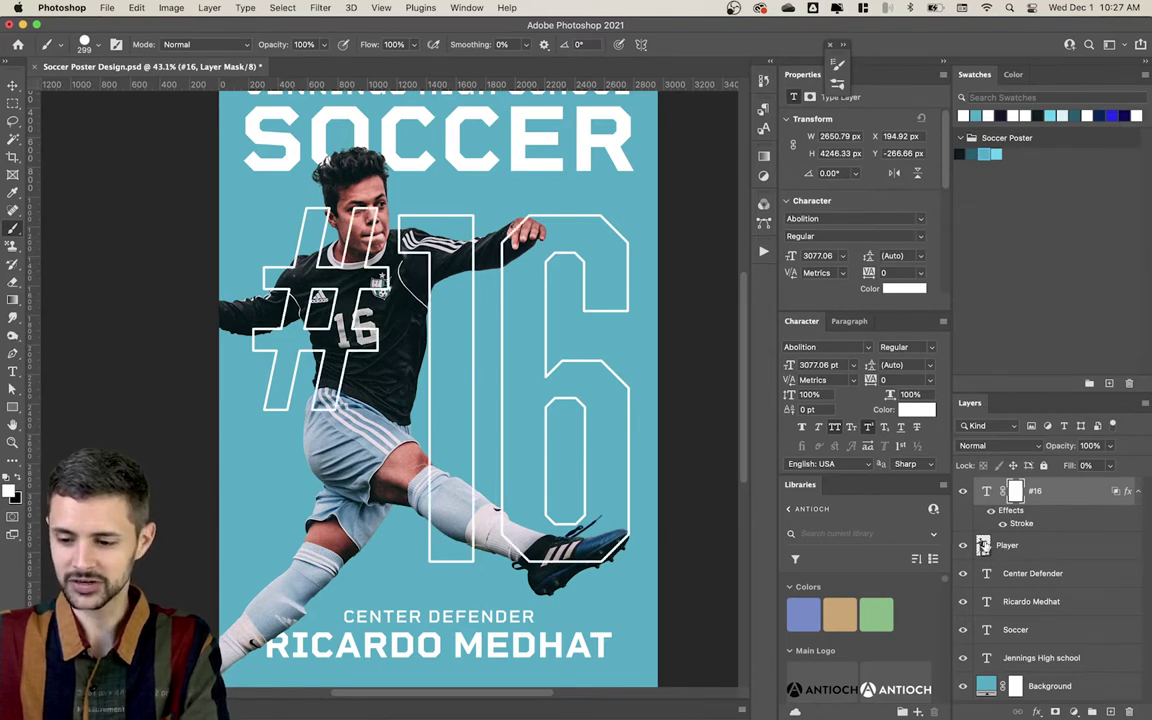
Step: With the player's outline selected, paint black on the #16 mask over his face and chest
{"action": "left_click", "coordinate": [983, 545], "text": "super"}
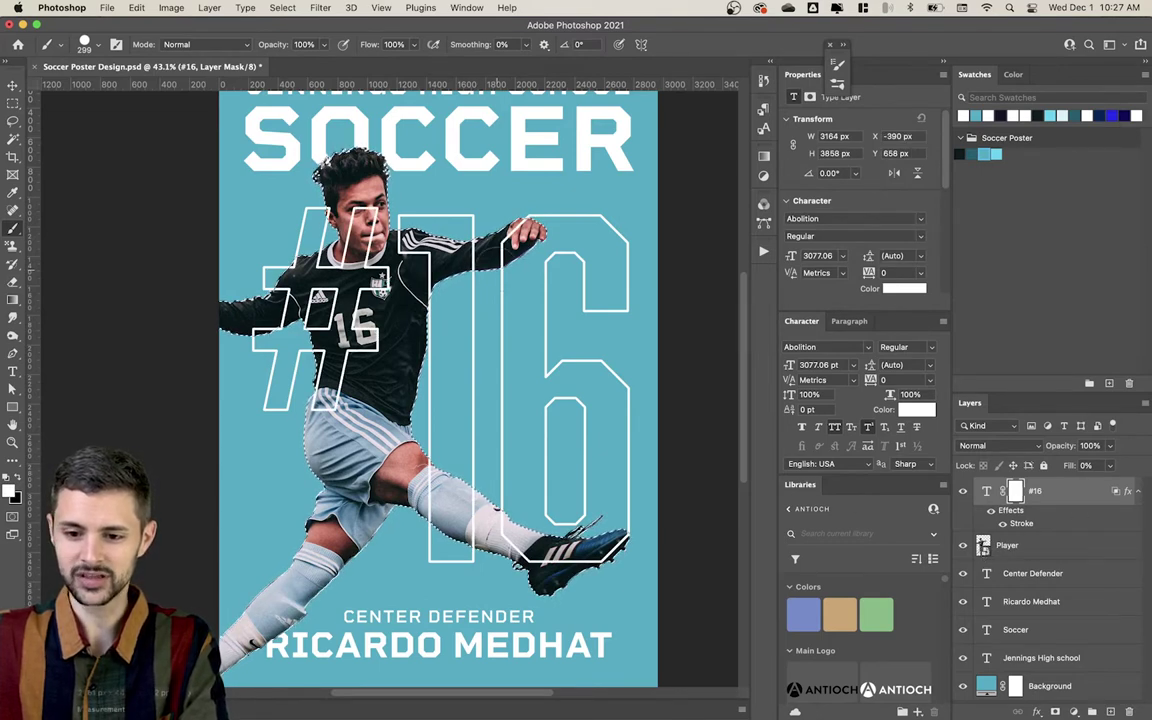
{"action": "key", "text": "x"}
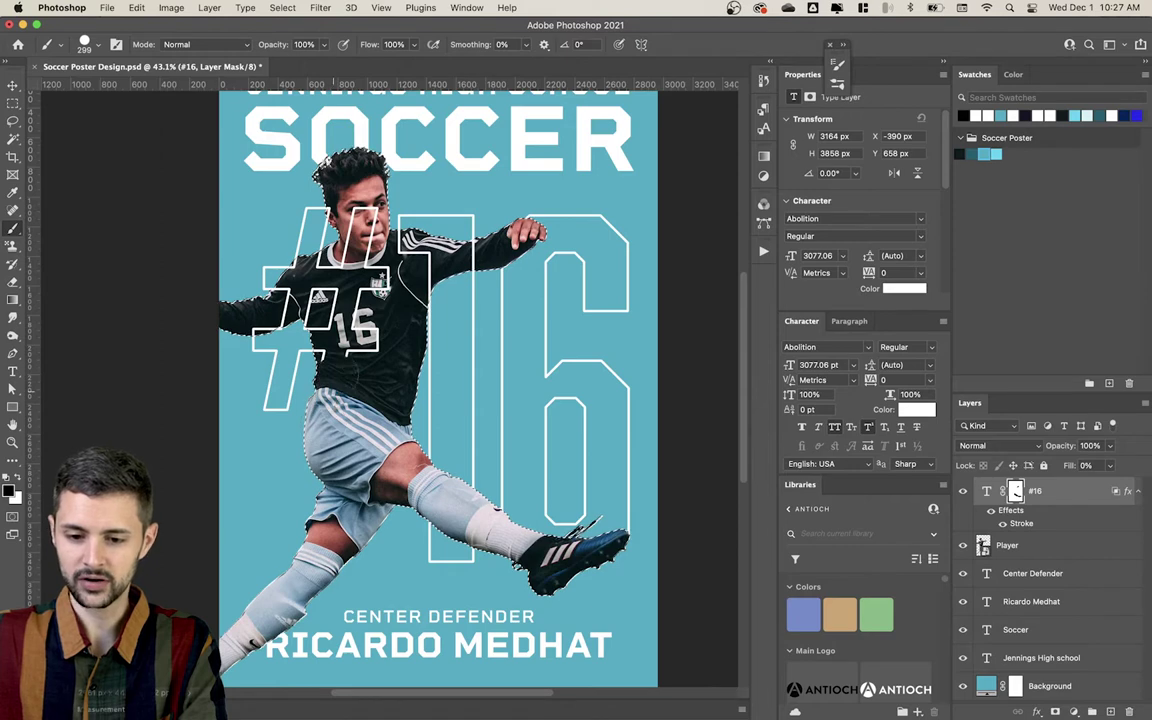
{"action": "left_click_drag", "start_coordinate": [345, 220], "coordinate": [358, 335]}
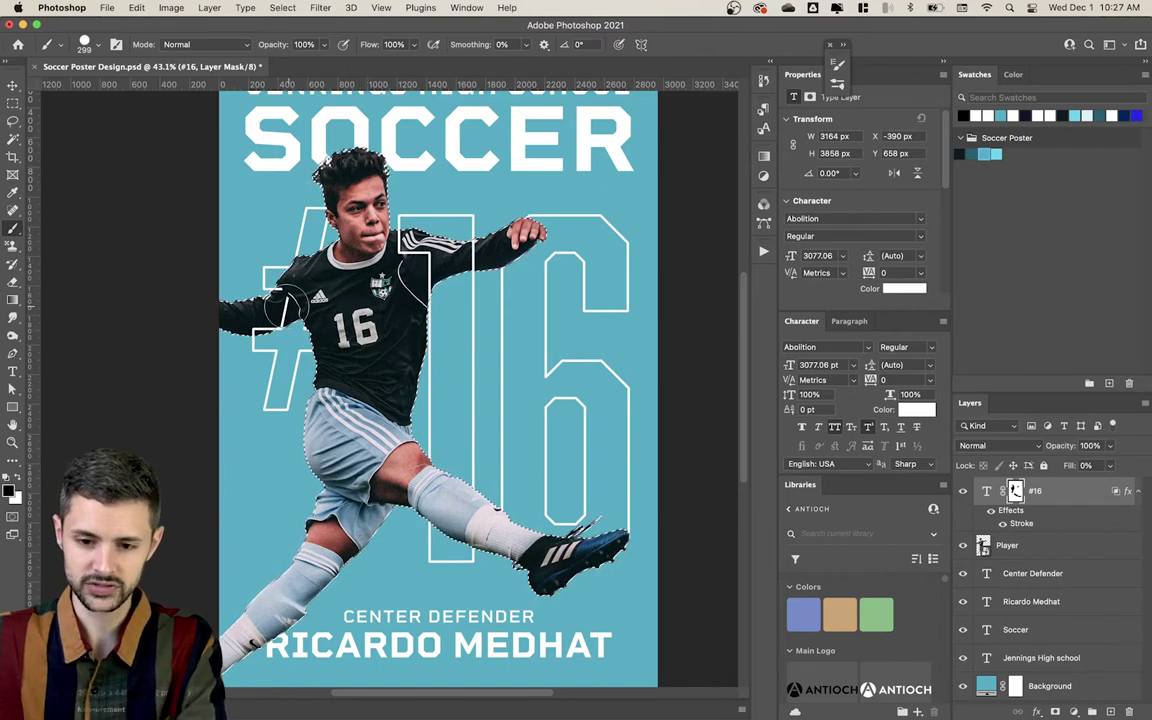
Step: Shrink the brush to 109 px, fit the whole poster in the window, and deselect
{"action": "scroll", "coordinate": [275, 311], "scroll_direction": "up", "scroll_amount": 5}
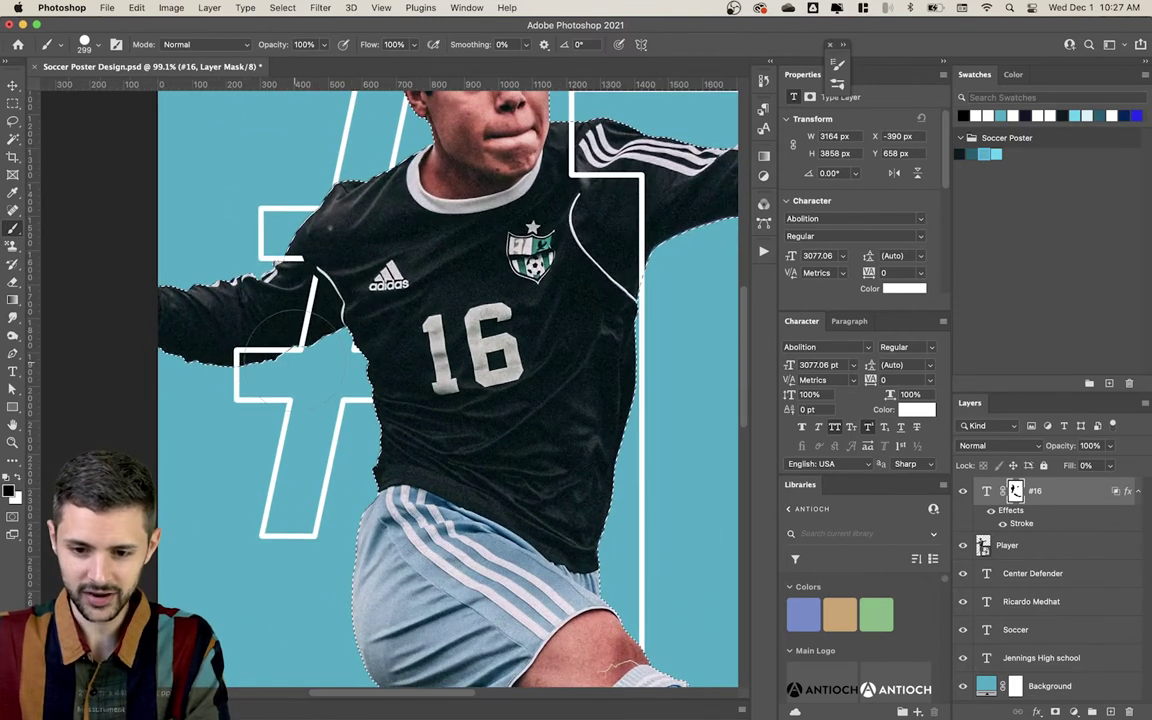
{"action": "mouse_move", "coordinate": [310, 335]}
{"action": "left_mouse_down"}
{"action": "mouse_move", "coordinate": [240, 368]}
{"action": "mouse_move", "coordinate": [311, 314]}
{"action": "mouse_move", "coordinate": [311, 271]}
{"action": "mouse_move", "coordinate": [290, 236]}
{"action": "left_mouse_up"}
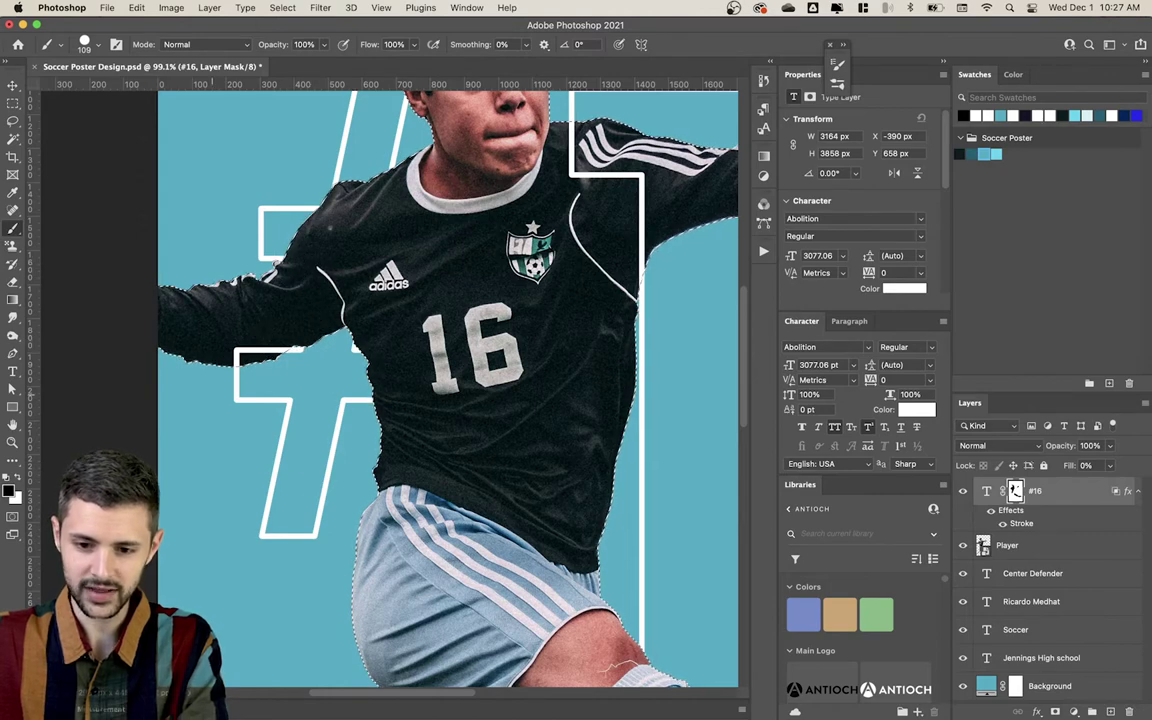
{"action": "left_click", "coordinate": [326, 357], "text": "alt"}
{"action": "key", "text": "super+0"}
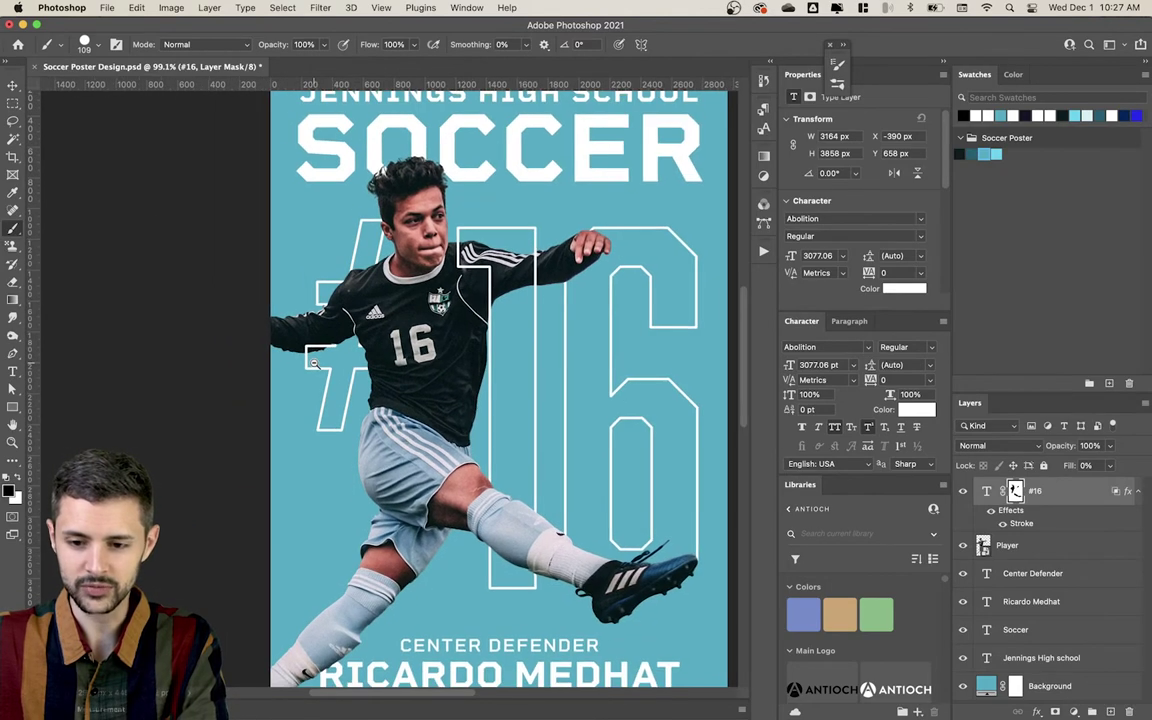
{"action": "scroll", "coordinate": [463, 357], "scroll_direction": "down", "scroll_amount": 1}
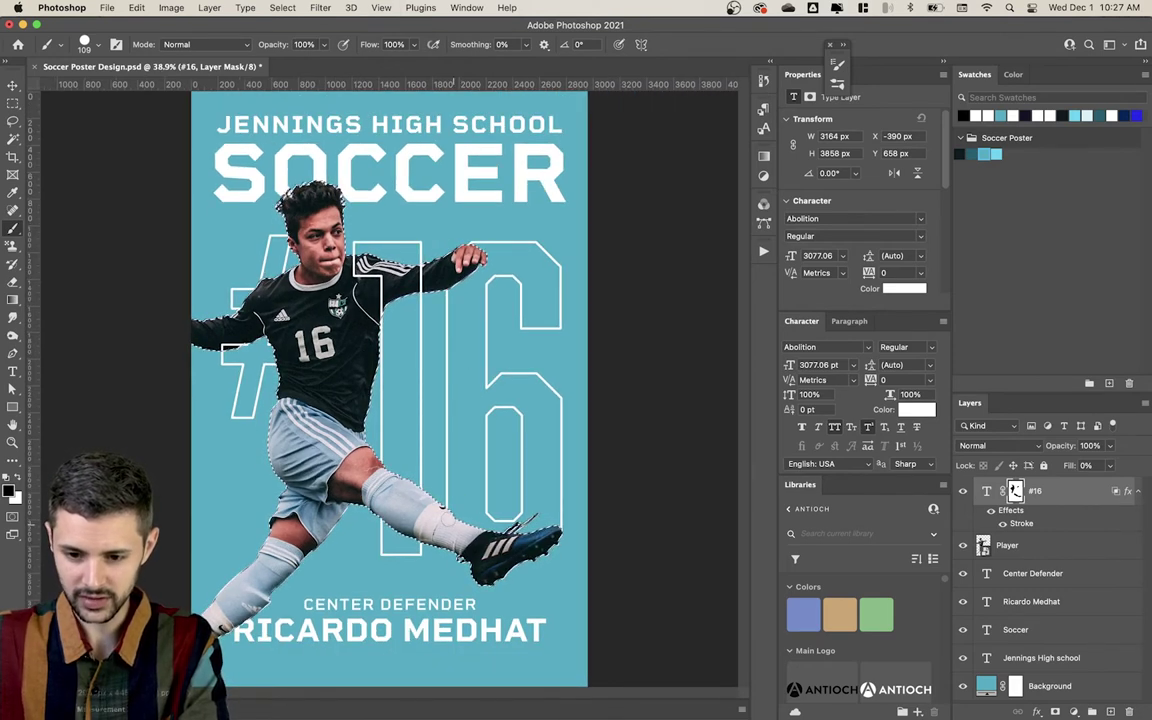
{"action": "key", "text": "super+d"}
Step: Switch to the Move tool and collapse the effects listed under the #16 layer
{"action": "key", "text": "v"}
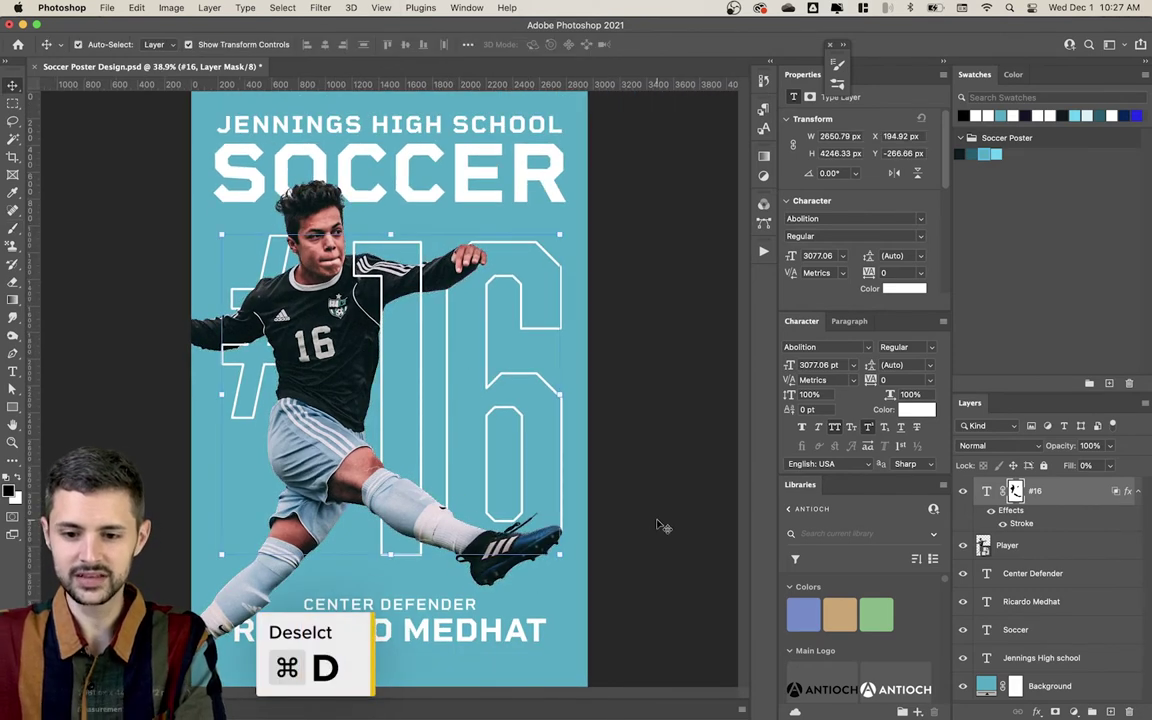
{"action": "left_click", "coordinate": [657, 519]}
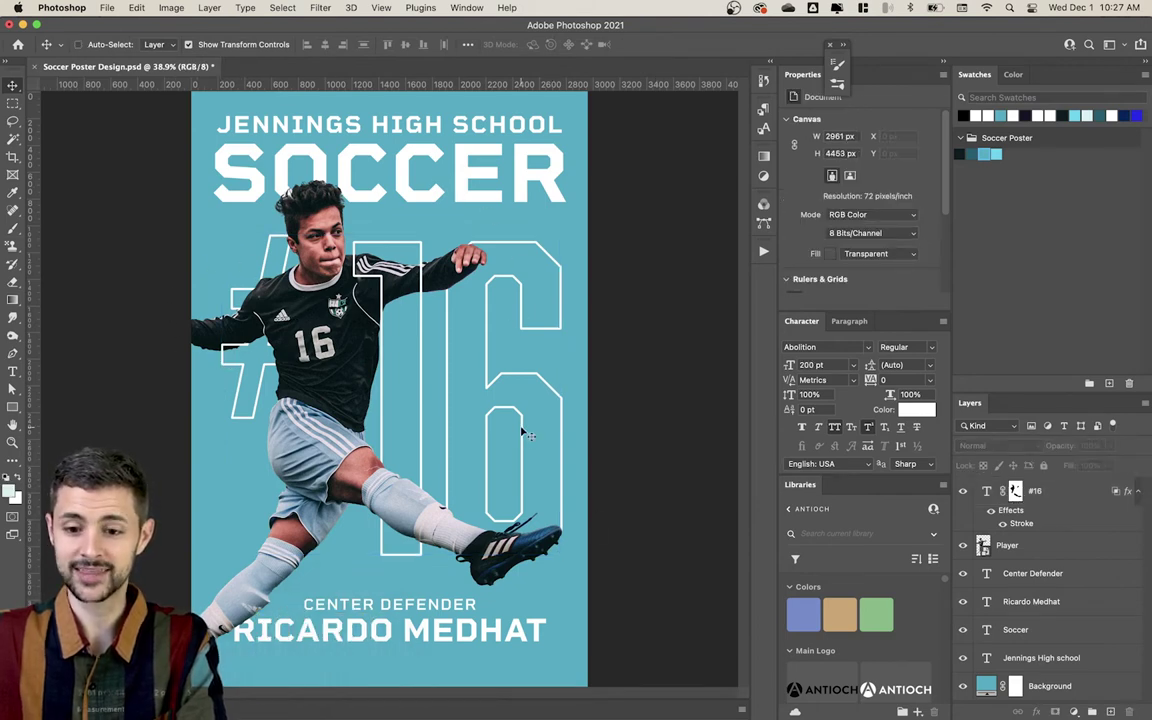
{"action": "scroll", "coordinate": [405, 400], "scroll_direction": "down", "scroll_amount": 2}
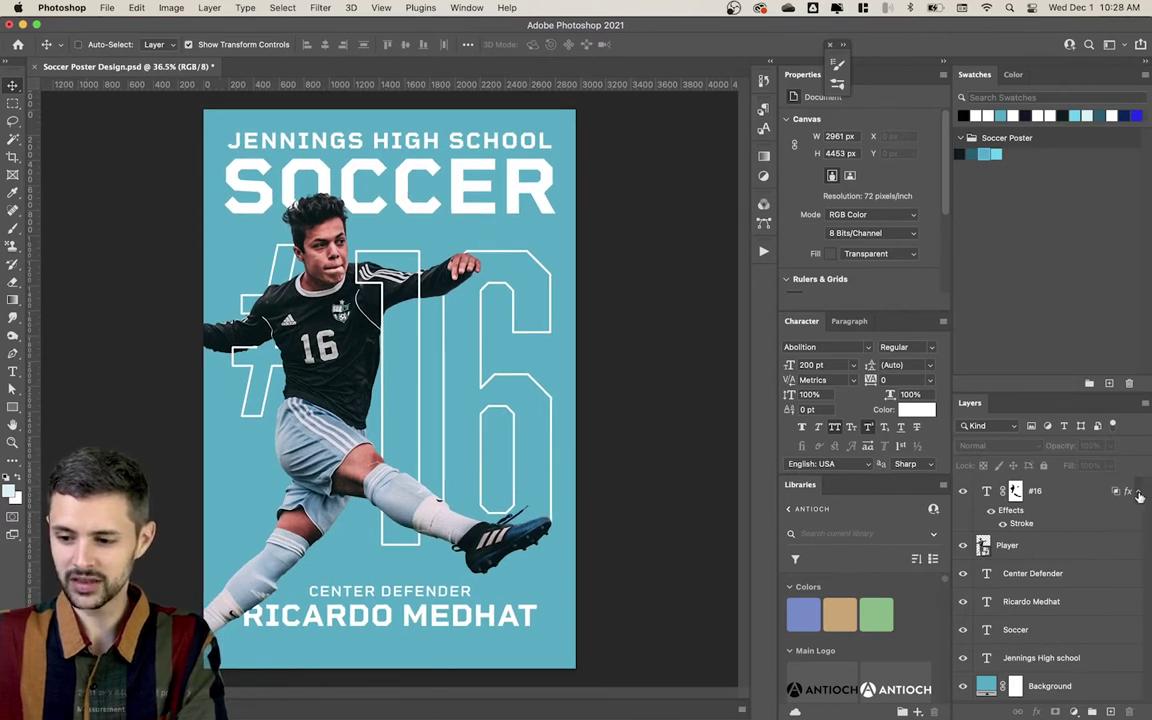
{"action": "left_click", "coordinate": [1076, 554]}
Step: Group the CENTER DEFENDER and player-name text layers into a group named 'Name'
{"action": "left_click", "coordinate": [1076, 554]}
{"action": "left_click", "coordinate": [1067, 577], "text": "shift"}
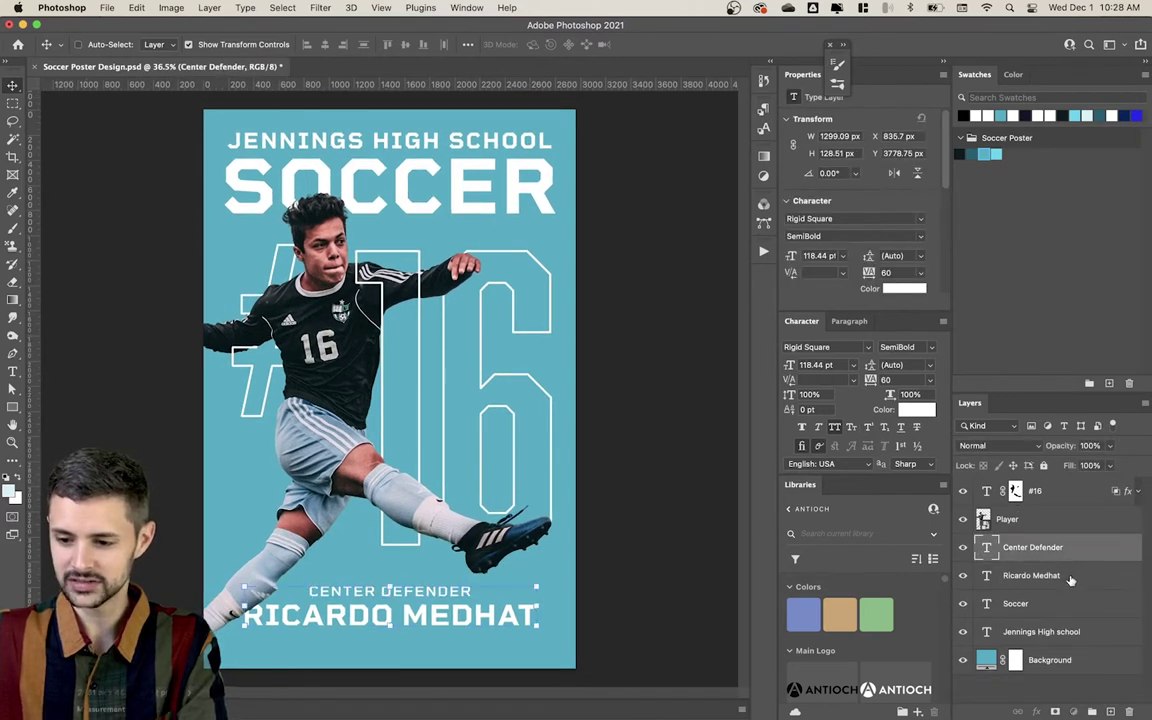
{"action": "key", "text": "super+g"}
{"action": "double_click", "coordinate": [1015, 542]}
{"action": "type", "text": "NAme"}
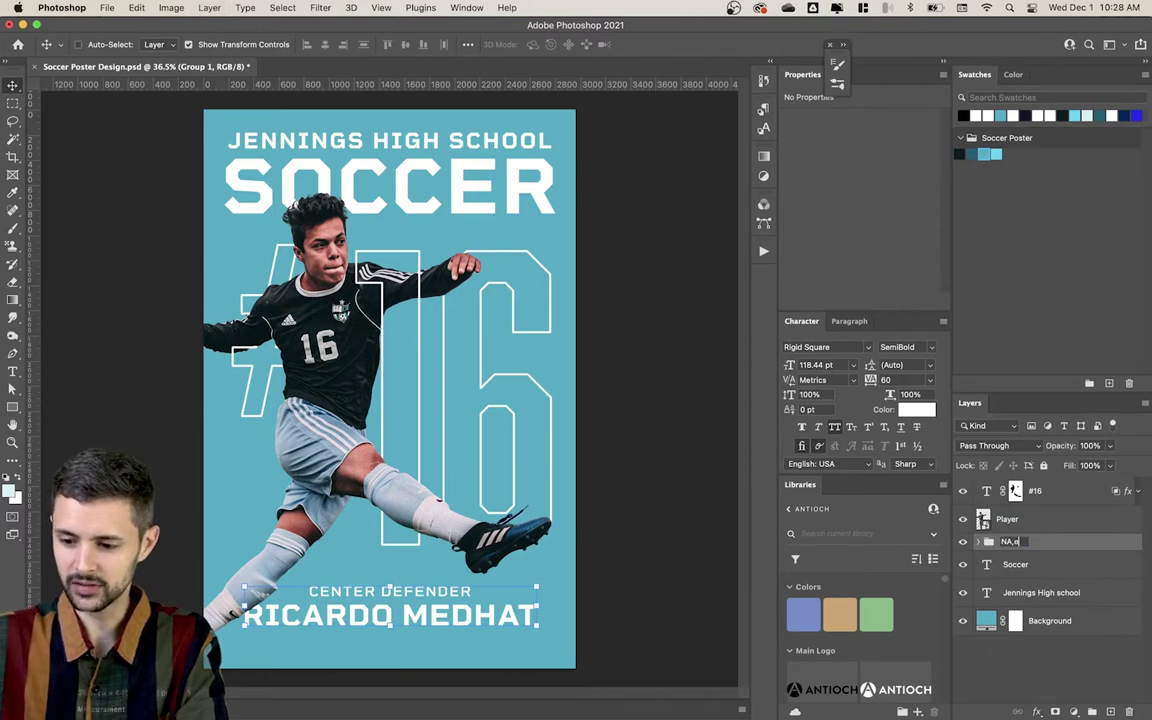
{"action": "key", "text": "BackSpace"}
{"action": "type", "text": "ame"}
{"action": "key", "text": "Return"}
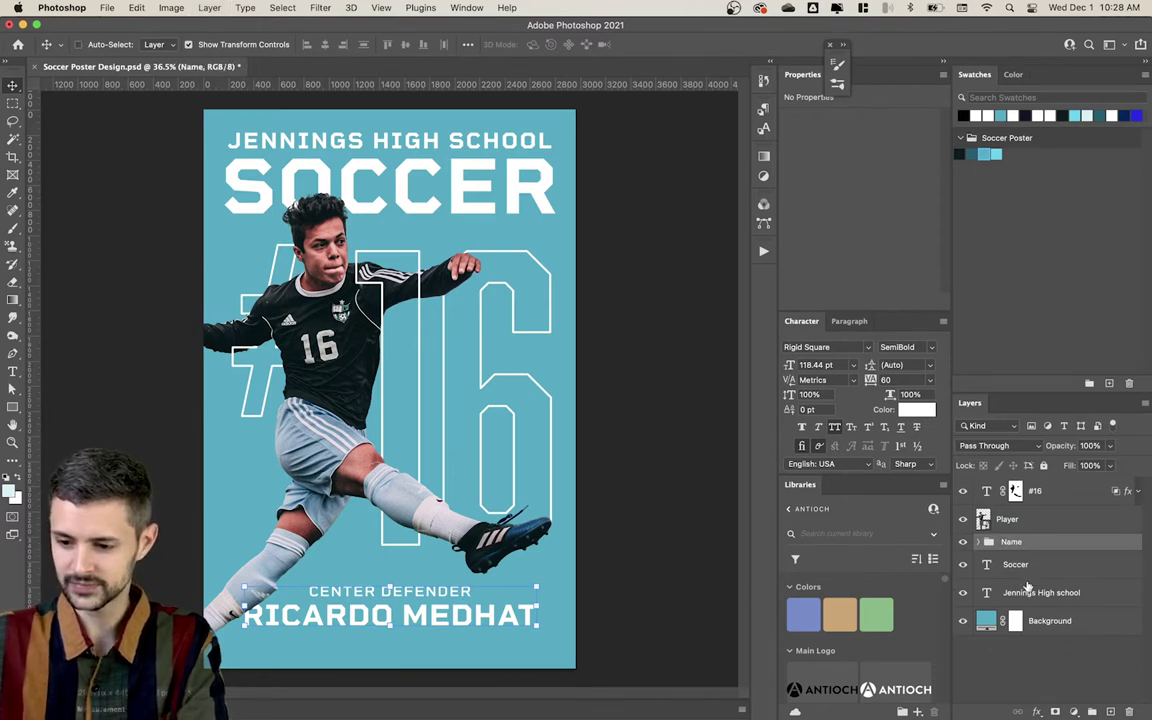
Step: Group Jennings High school and Soccer as 'Title' and raise it above Name
{"action": "left_click", "coordinate": [1036, 593]}
{"action": "key", "text": "alt+bracketright"}
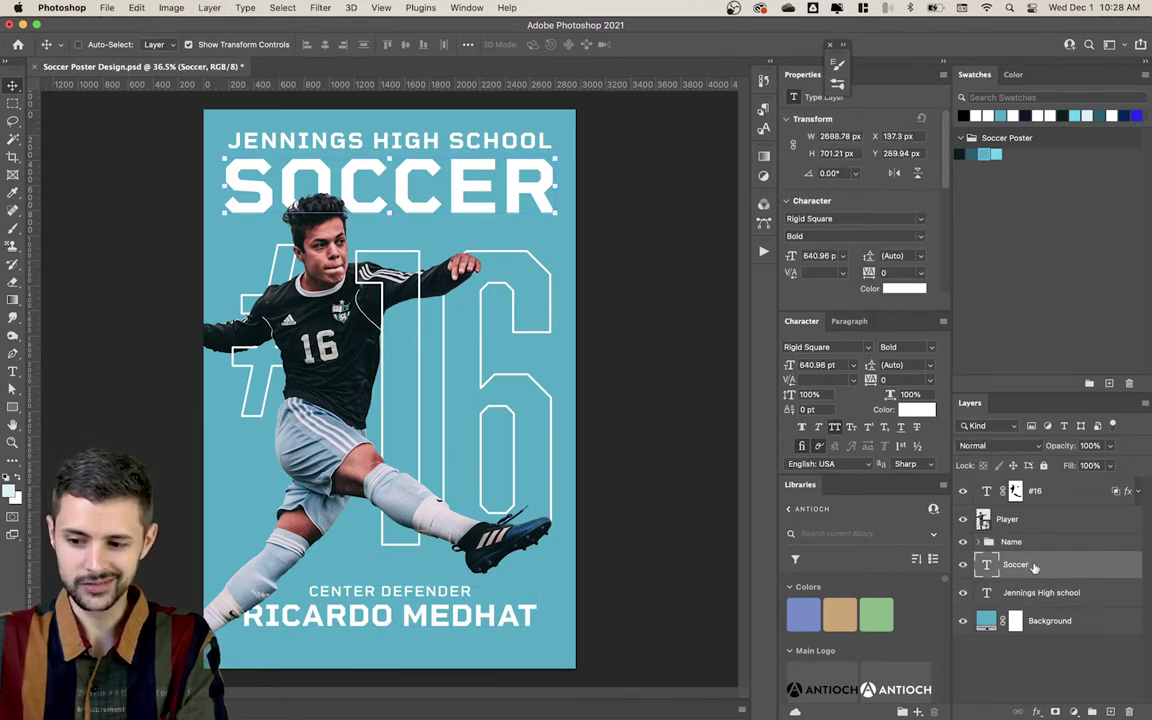
{"action": "key", "text": "super+g"}
{"action": "double_click", "coordinate": [1014, 559]}
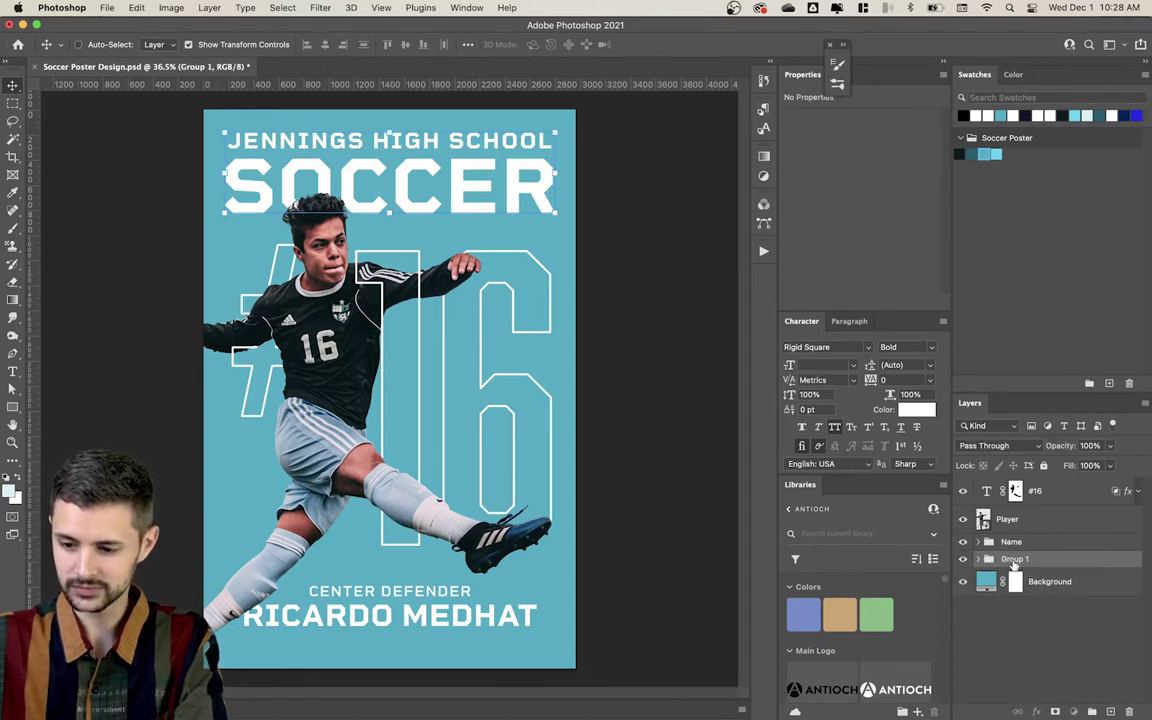
{"action": "type", "text": "Title"}
{"action": "key", "text": "Return"}
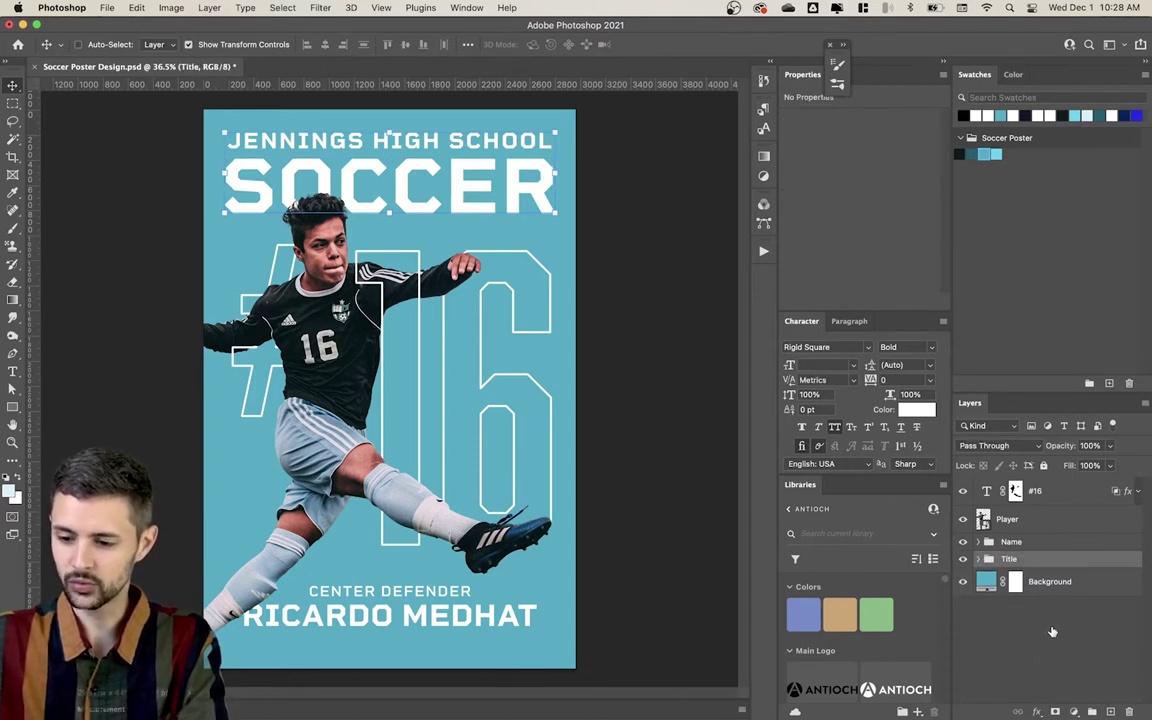
{"action": "key", "text": "super+bracketright"}
{"action": "left_click", "coordinate": [1055, 633]}
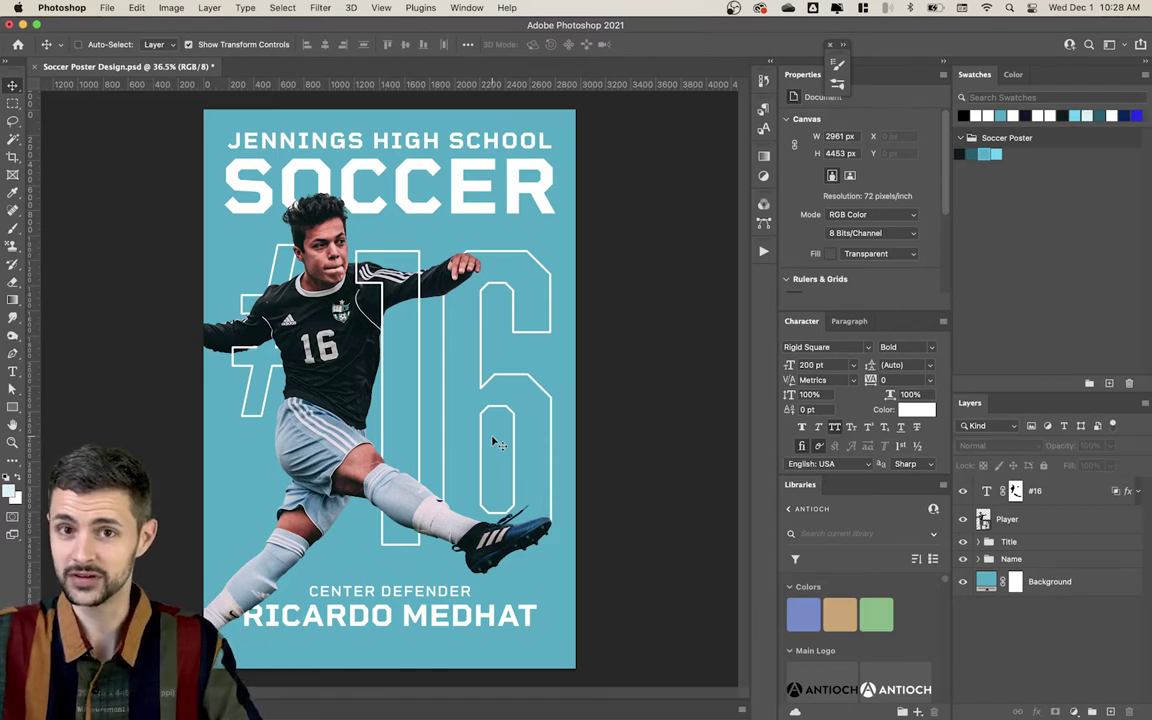
Step: Add a new layer and a dark navy Solid Color fill layer above the Name group
{"action": "left_click", "coordinate": [1050, 566]}
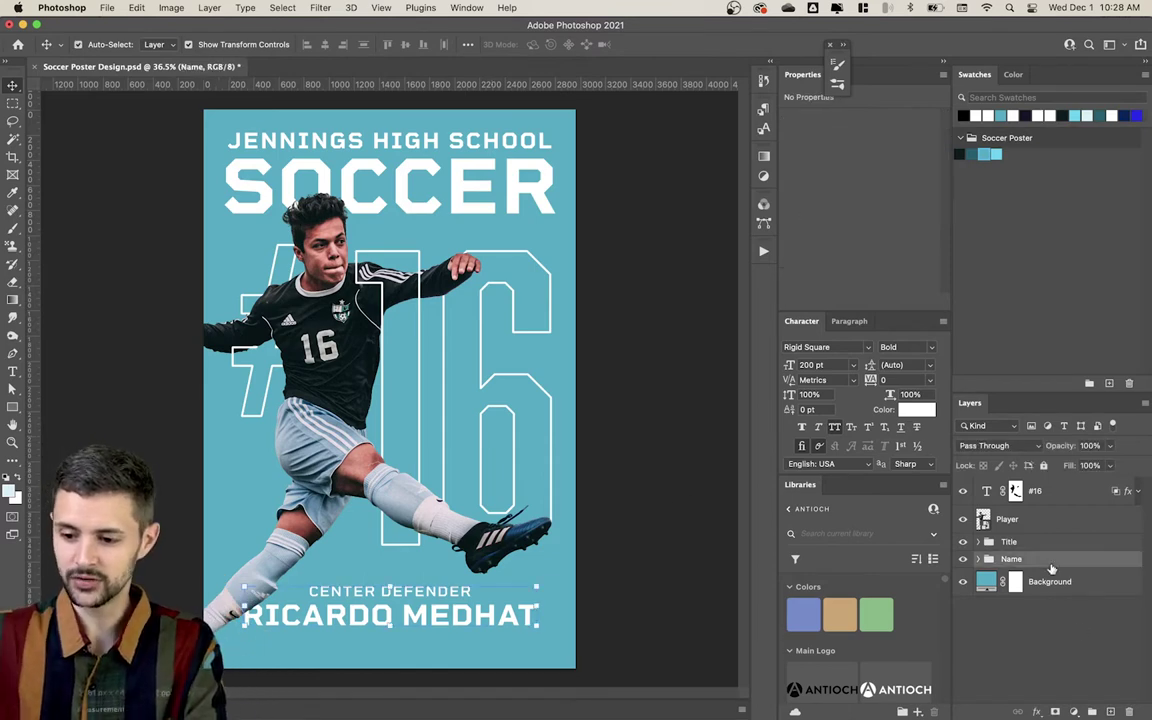
{"action": "key", "text": "super+shift+n"}
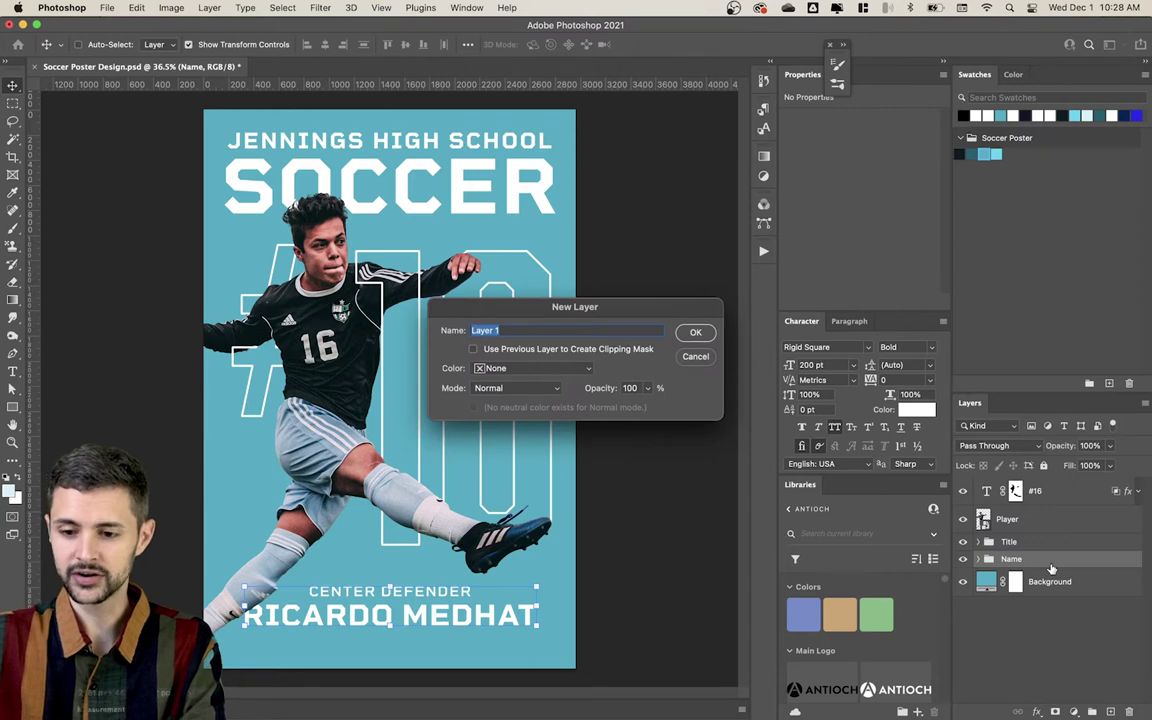
{"action": "key", "text": "Return"}
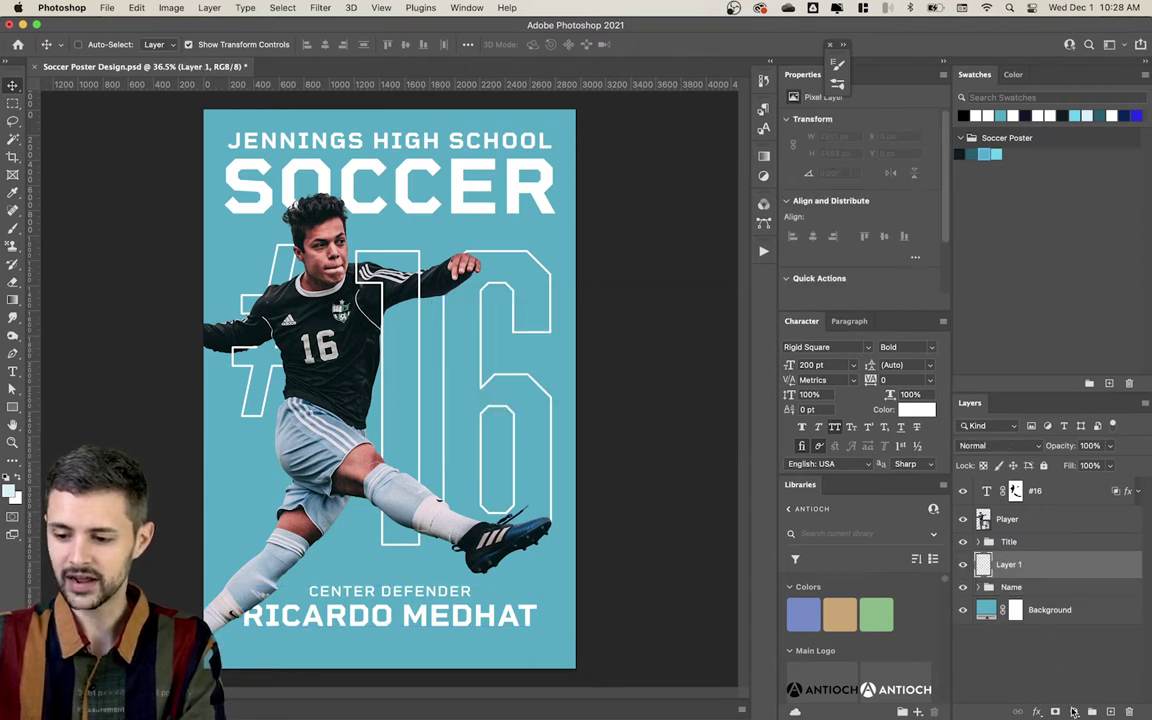
{"action": "left_click", "coordinate": [1074, 711]}
{"action": "left_click", "coordinate": [1080, 400]}
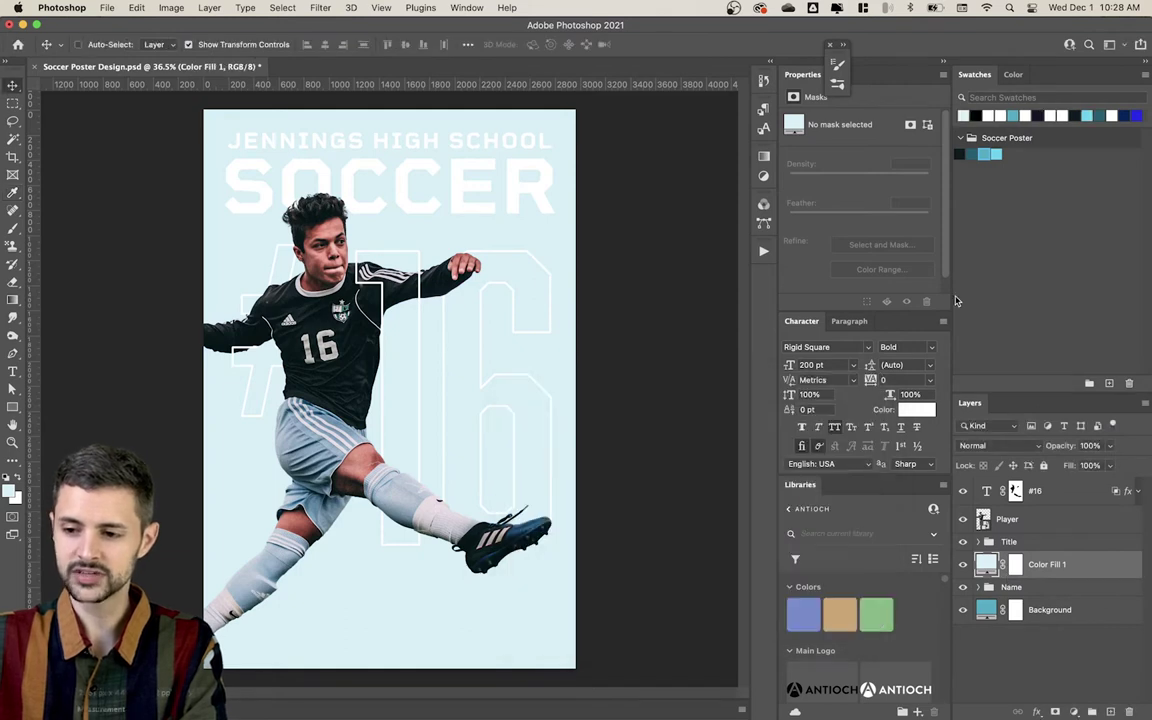
{"action": "left_click", "coordinate": [820, 406]}
{"action": "left_click", "coordinate": [960, 153]}
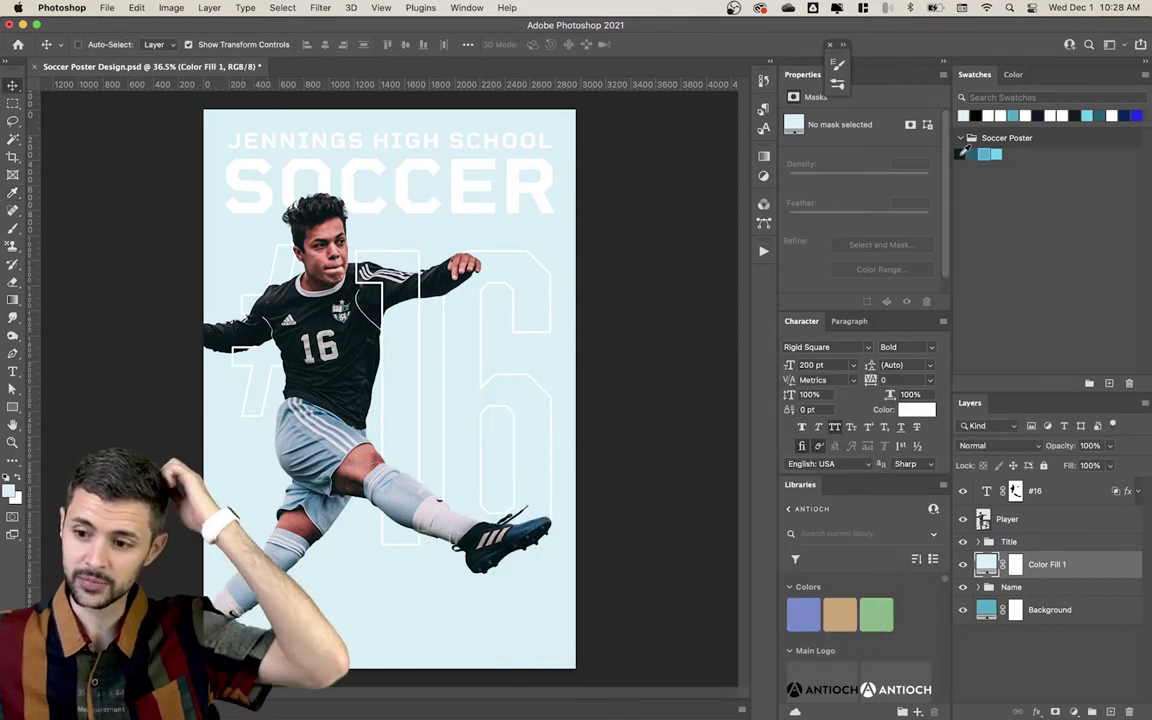
Step: Rename the fill layer, replacing 'Dark Blue' with 'Blake'
{"action": "double_click", "coordinate": [1047, 564]}
{"action": "type", "text": "Dark Blue"}
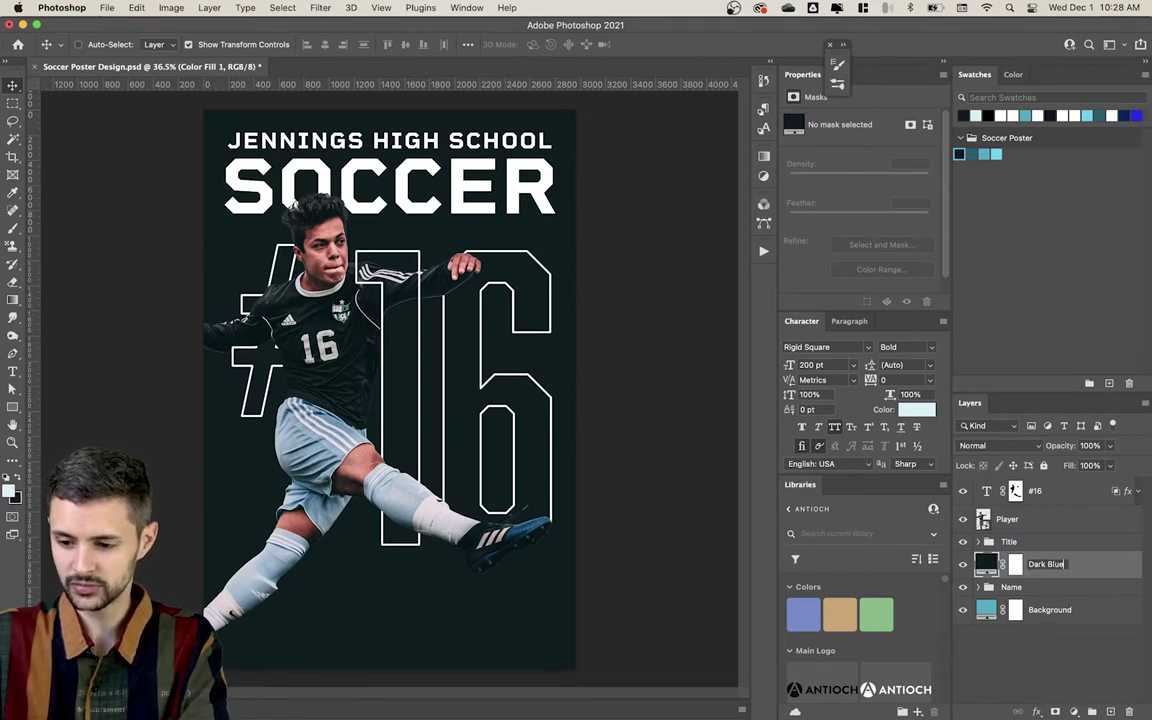
{"action": "key", "text": "super+a"}
{"action": "type", "text": "Blake"}
{"action": "key", "text": "Return"}
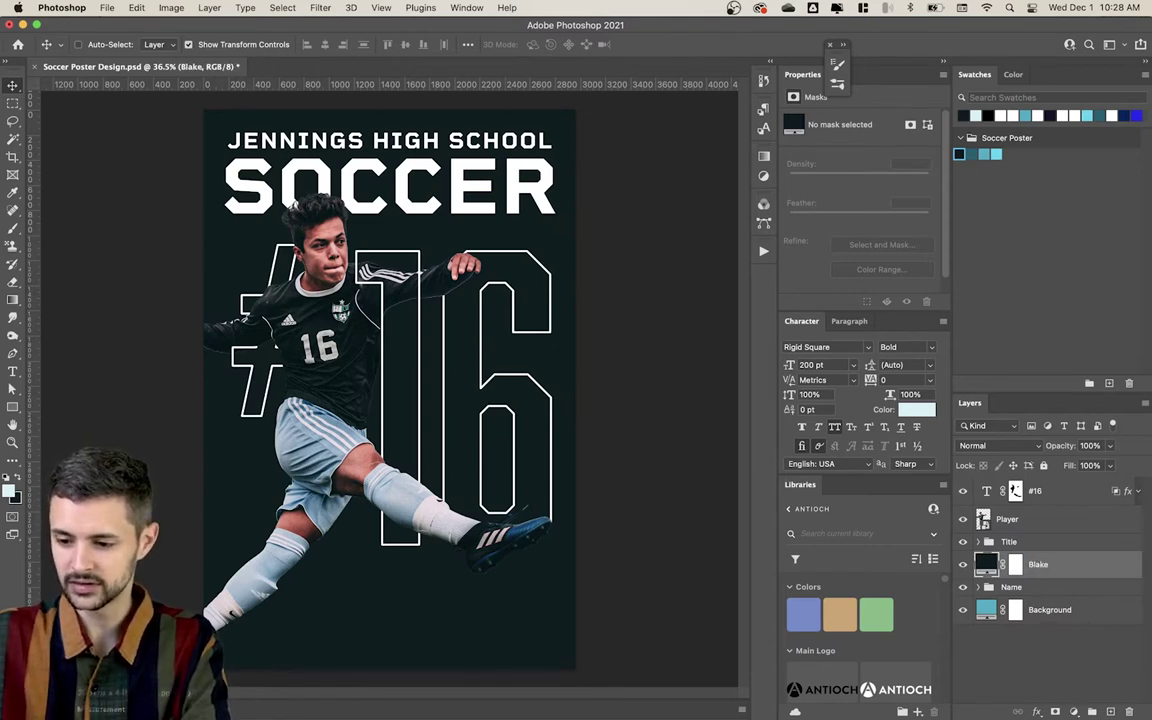
{"action": "double_click", "coordinate": [1038, 565]}
Step: Name the fill layer 'Black' and duplicate it
{"action": "type", "text": "B"}
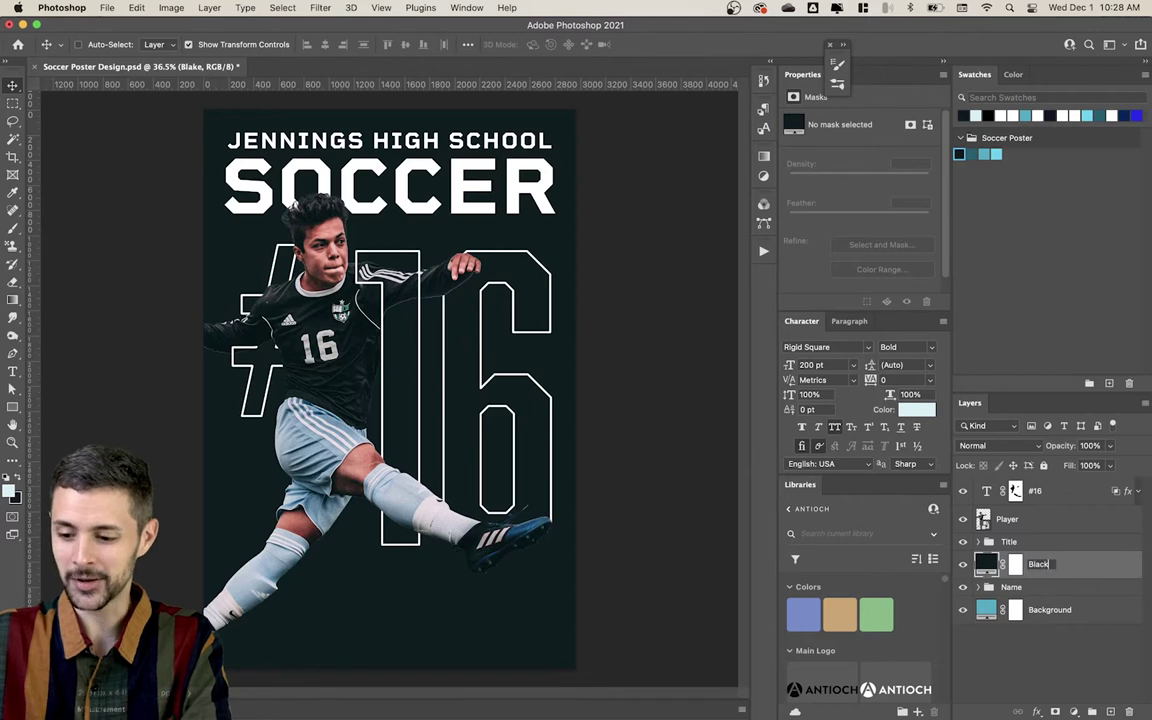
{"action": "type", "text": "lack"}
{"action": "key", "text": "Return"}
{"action": "key", "text": "super+j"}
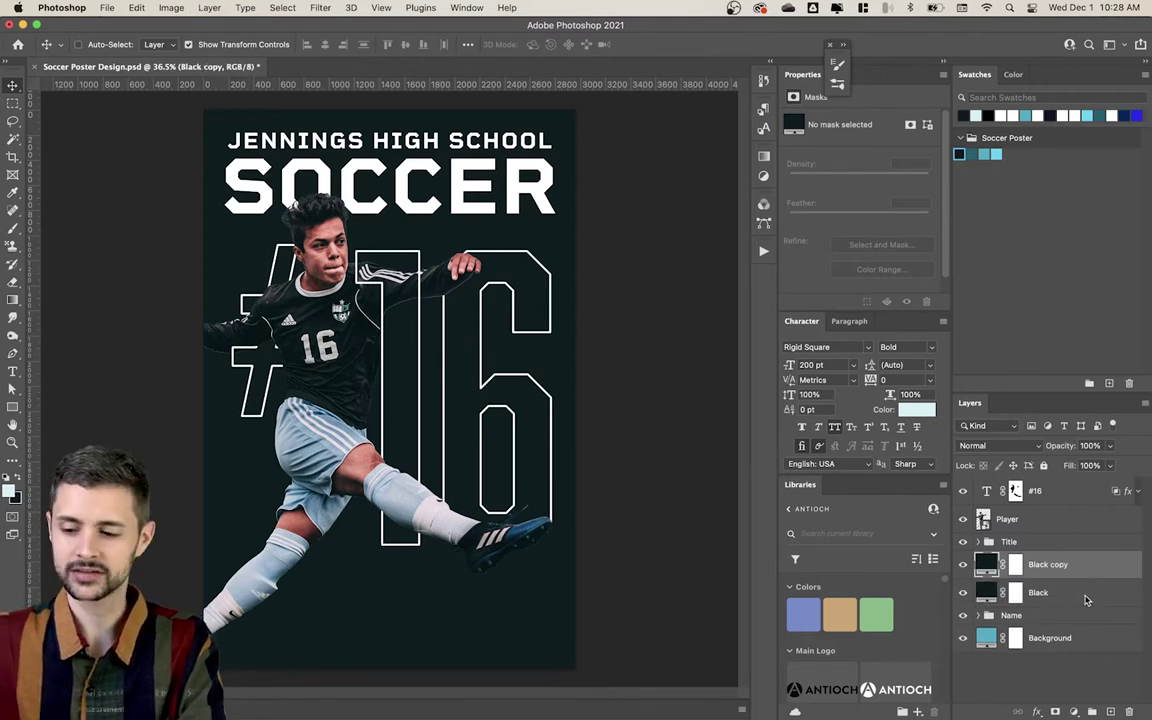
Step: Make the Black copy teal and rename it 'Dark Blue'
{"action": "right_click", "coordinate": [1087, 600]}
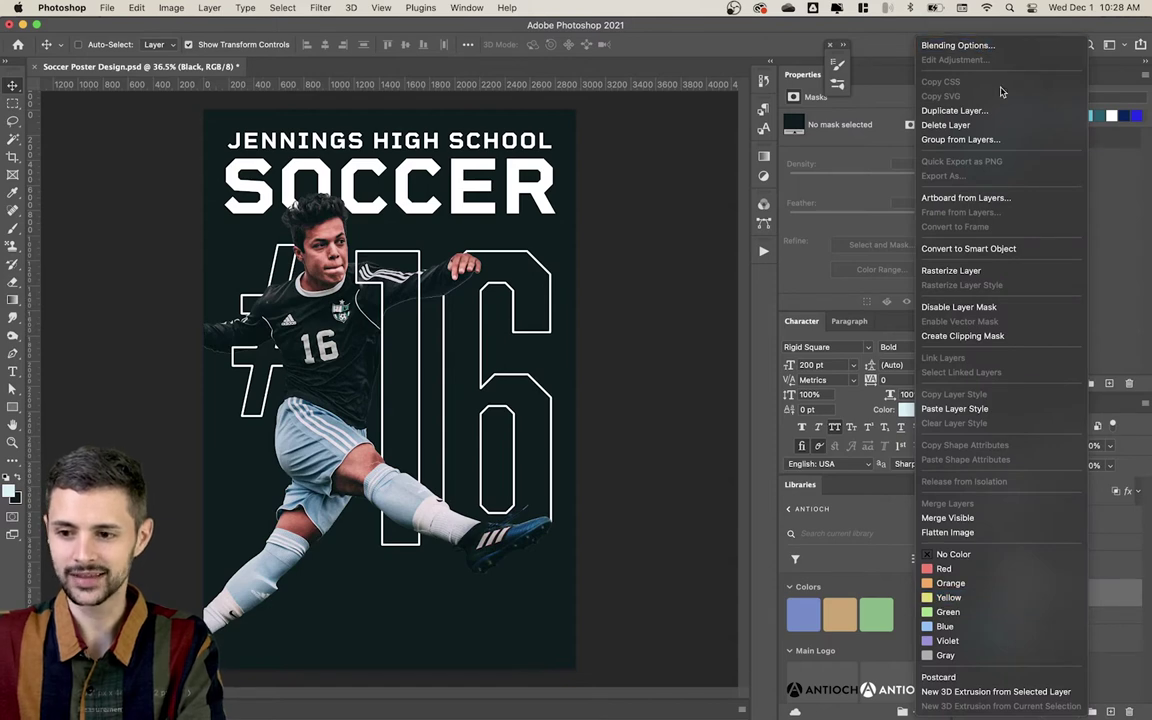
{"action": "key", "text": "Escape"}
{"action": "left_click", "coordinate": [1060, 564]}
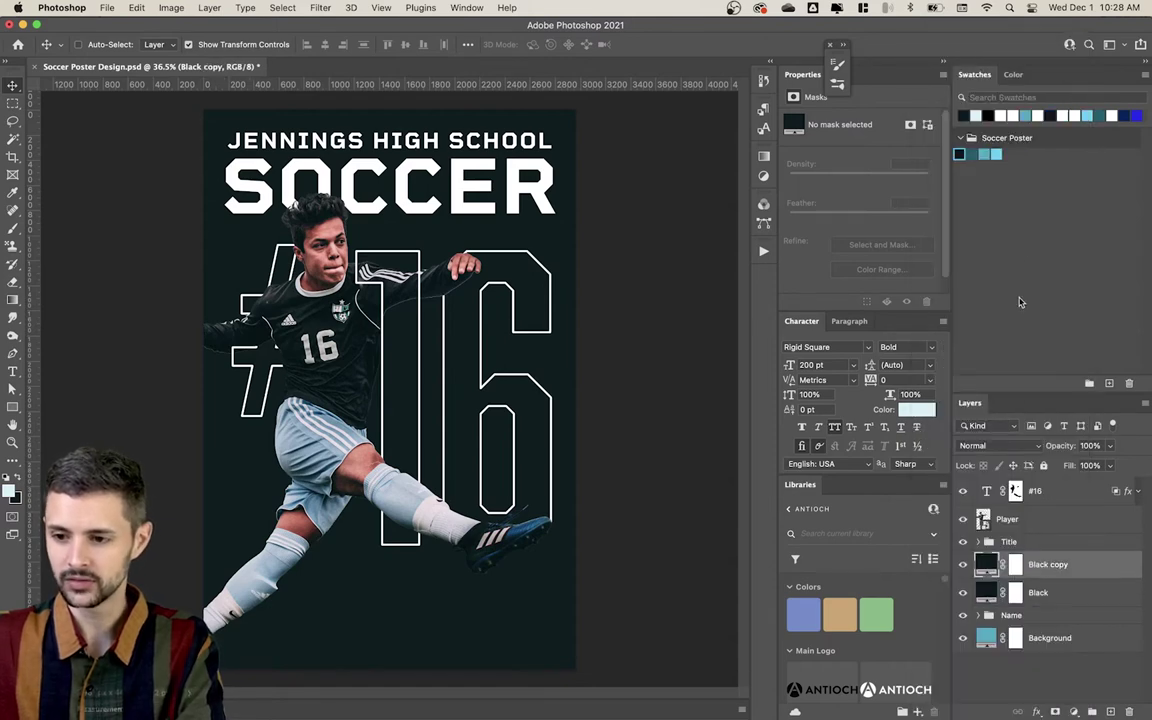
{"action": "left_click_drag", "start_coordinate": [972, 167], "coordinate": [1048, 566]}
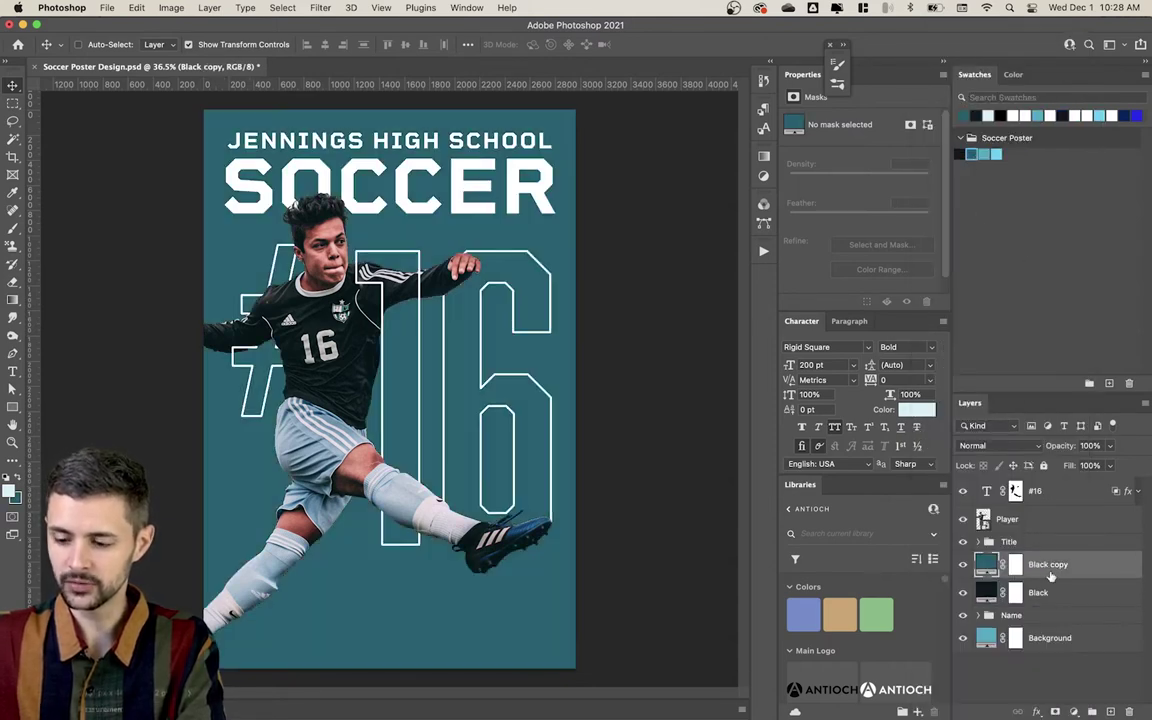
{"action": "type", "text": "Dark Blue"}
{"action": "key", "text": "Return"}
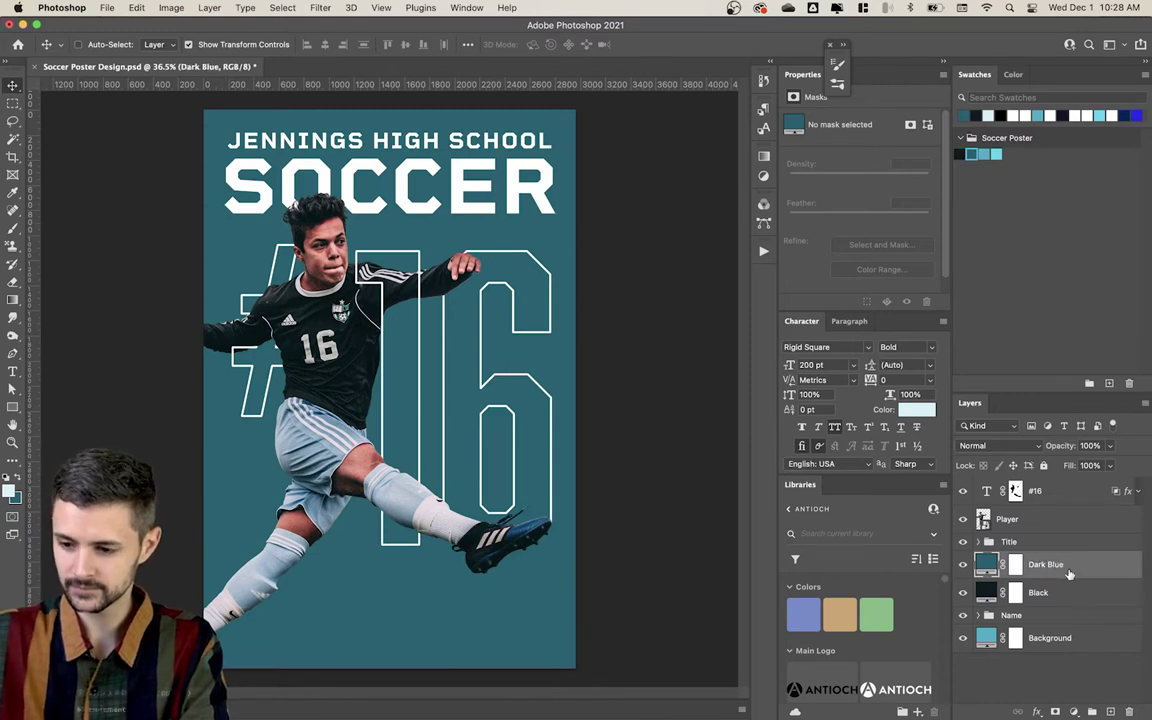
Step: Duplicate Dark Blue and rename the copy 'Light Blue'
{"action": "key", "text": "super+j"}
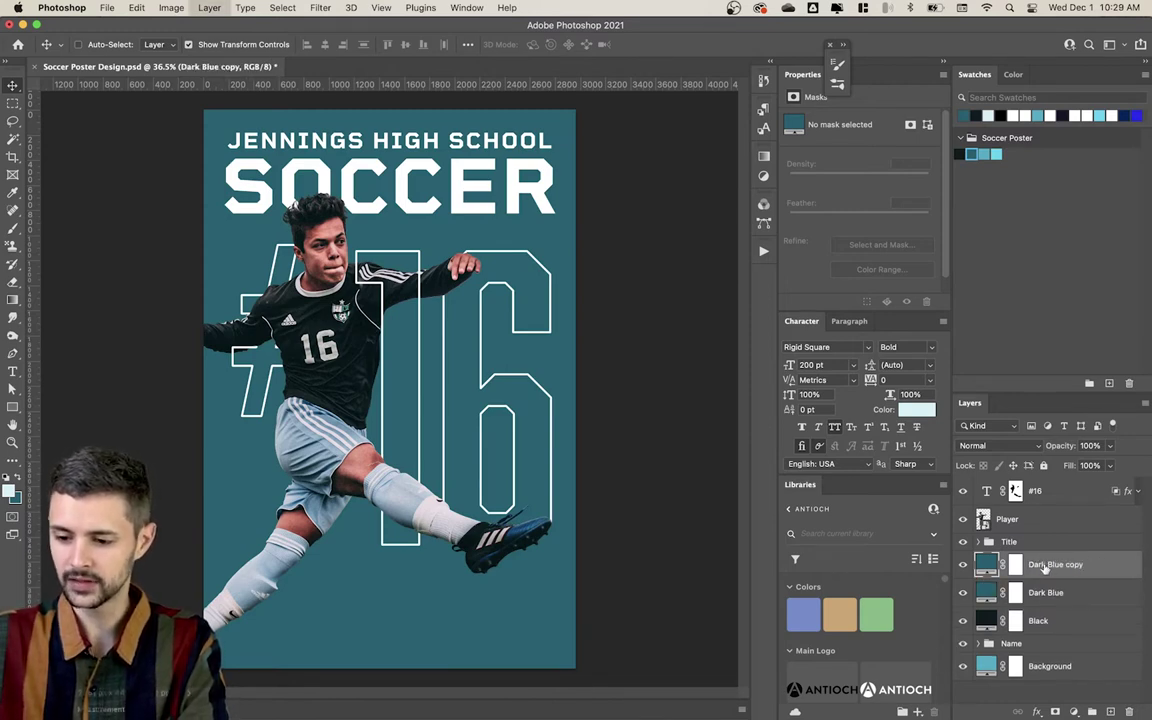
{"action": "double_click", "coordinate": [1044, 566]}
{"action": "type", "text": "Light Blue"}
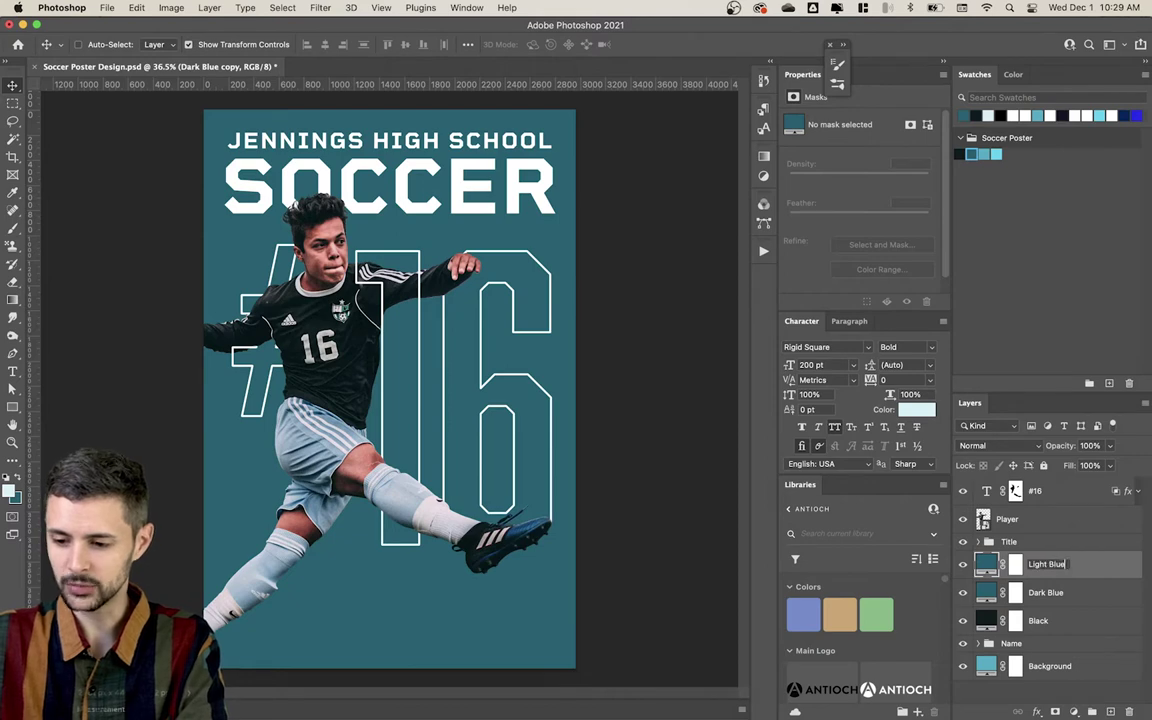
{"action": "key", "text": "Return"}
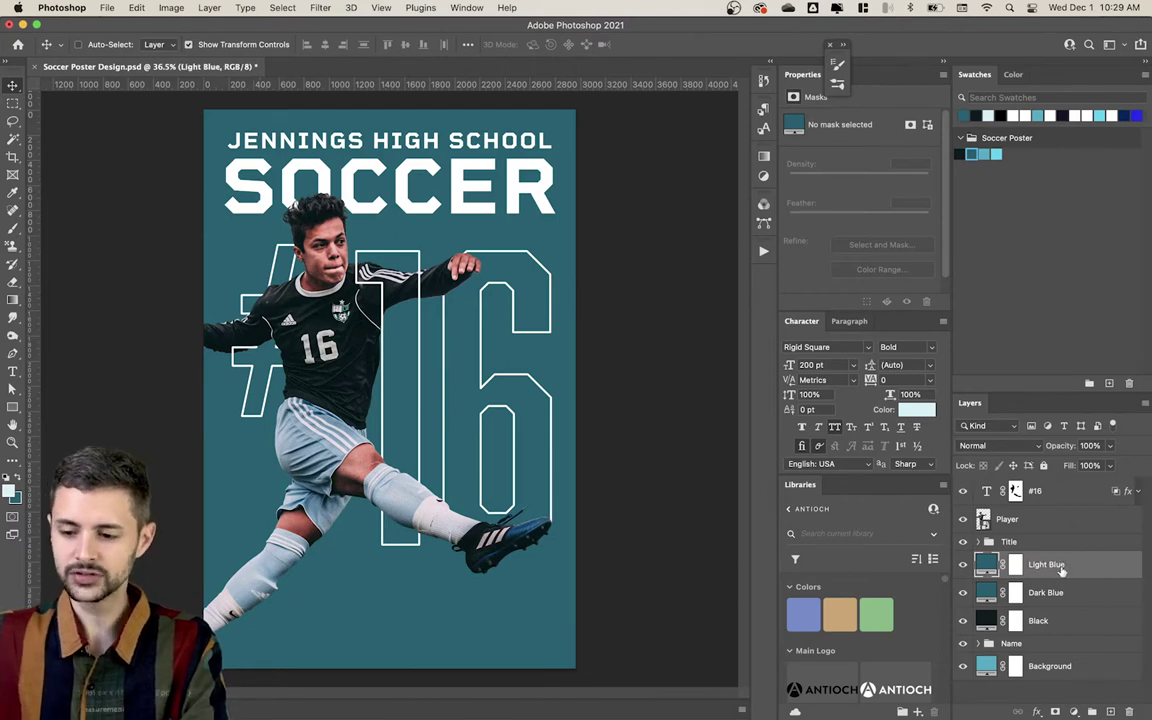
Step: Give Light Blue the light blue swatch and fill its copy's layer mask black
{"action": "left_click_drag", "start_coordinate": [996, 153], "coordinate": [1090, 503]}
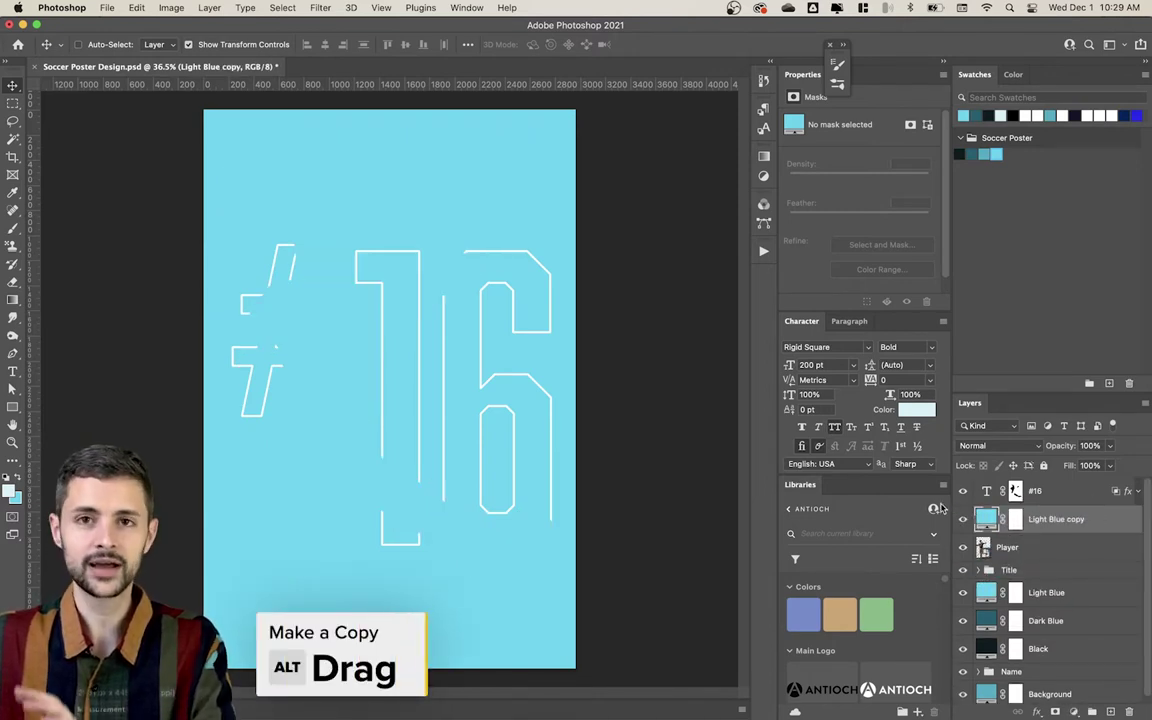
{"action": "left_click", "coordinate": [1015, 520]}
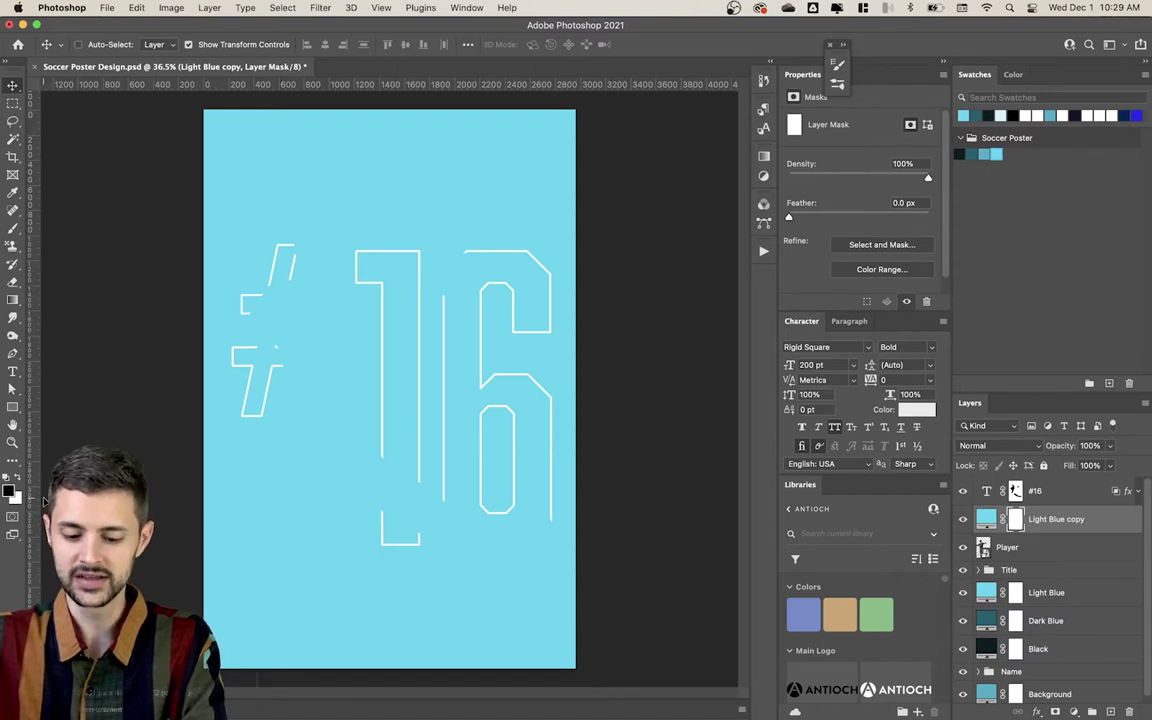
{"action": "key", "text": "alt+Delete"}
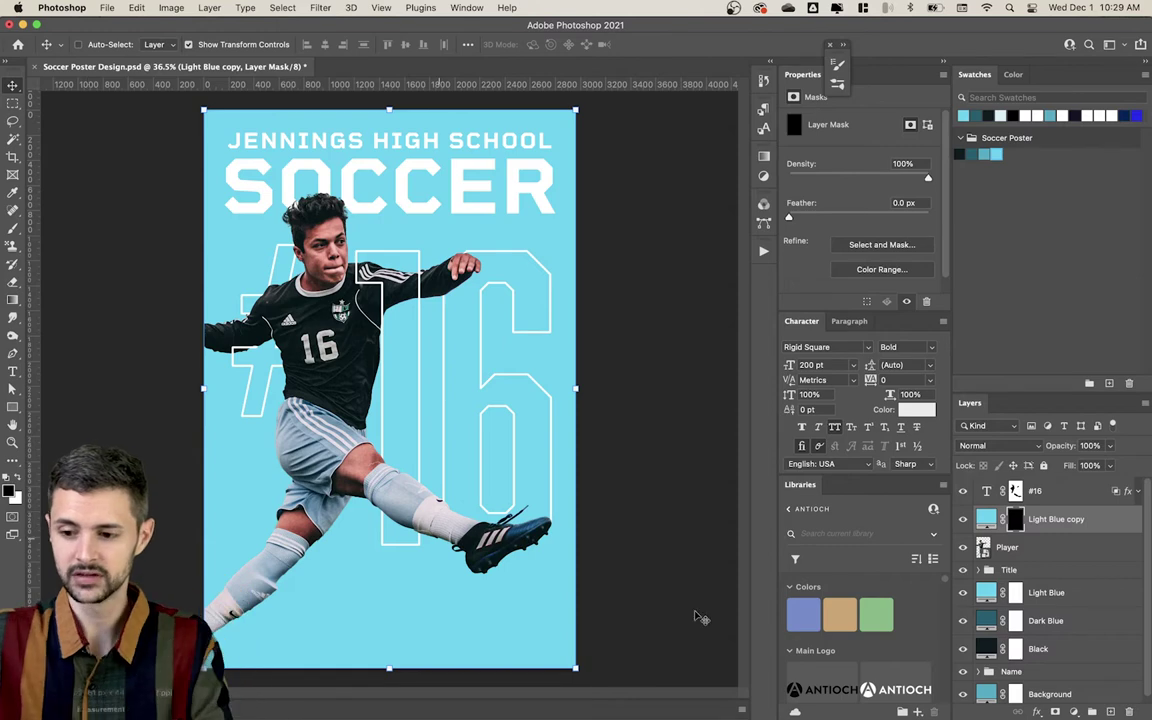
Step: Invert the Light Blue, Dark Blue and Black layer masks to hide all three fills
{"action": "left_click", "coordinate": [1015, 593]}
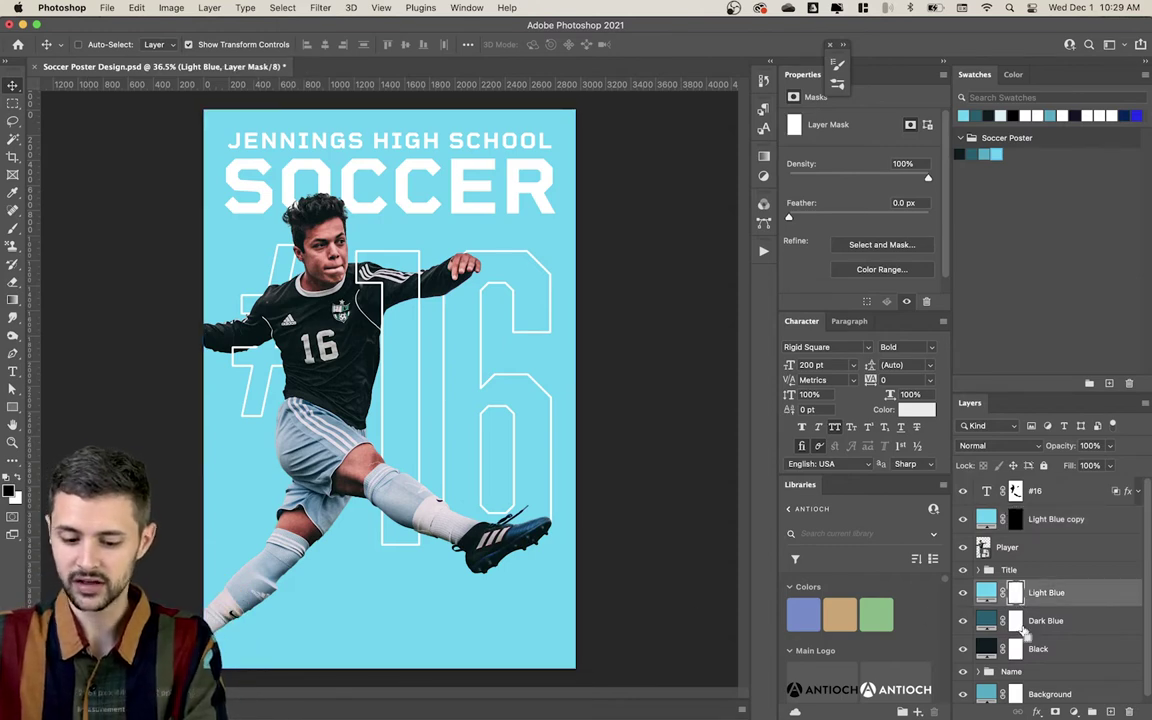
{"action": "key", "text": "super+i"}
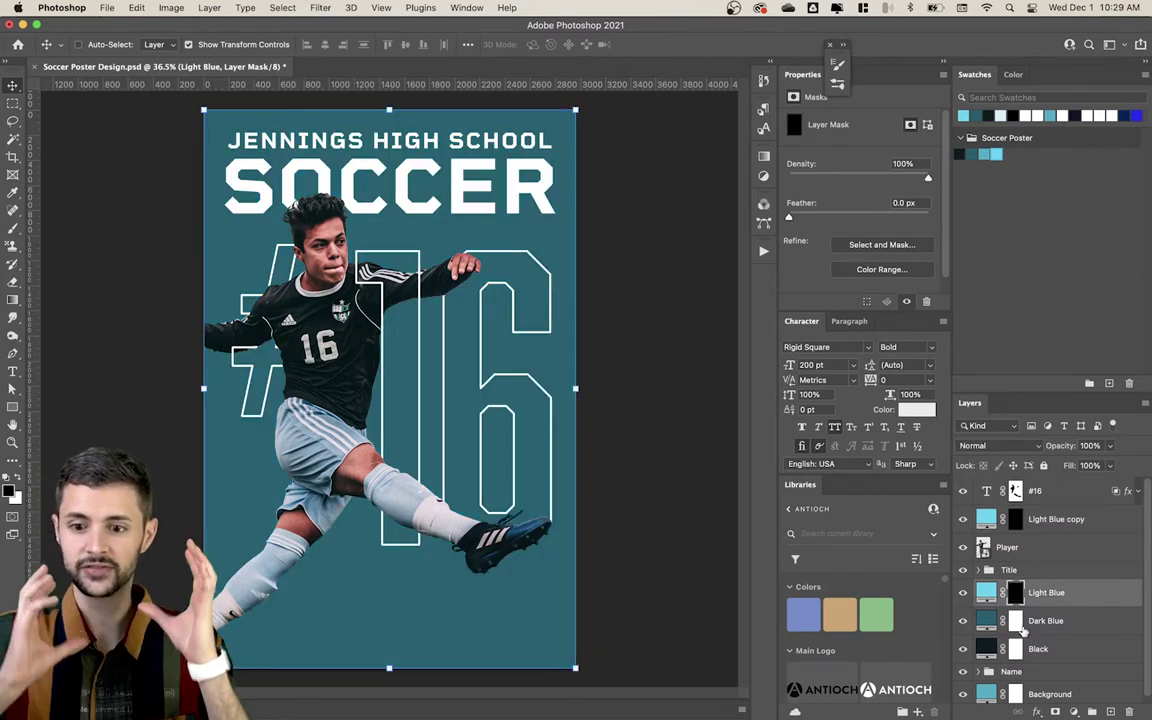
{"action": "left_click", "coordinate": [1014, 623]}
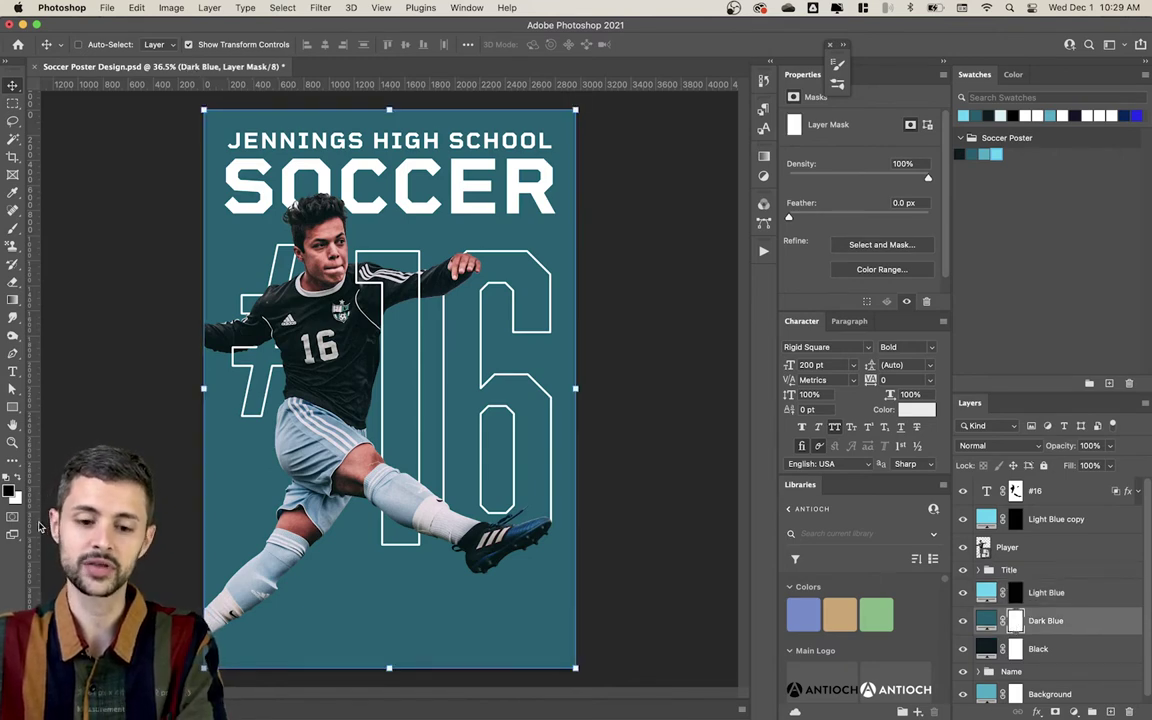
{"action": "key", "text": "super+i"}
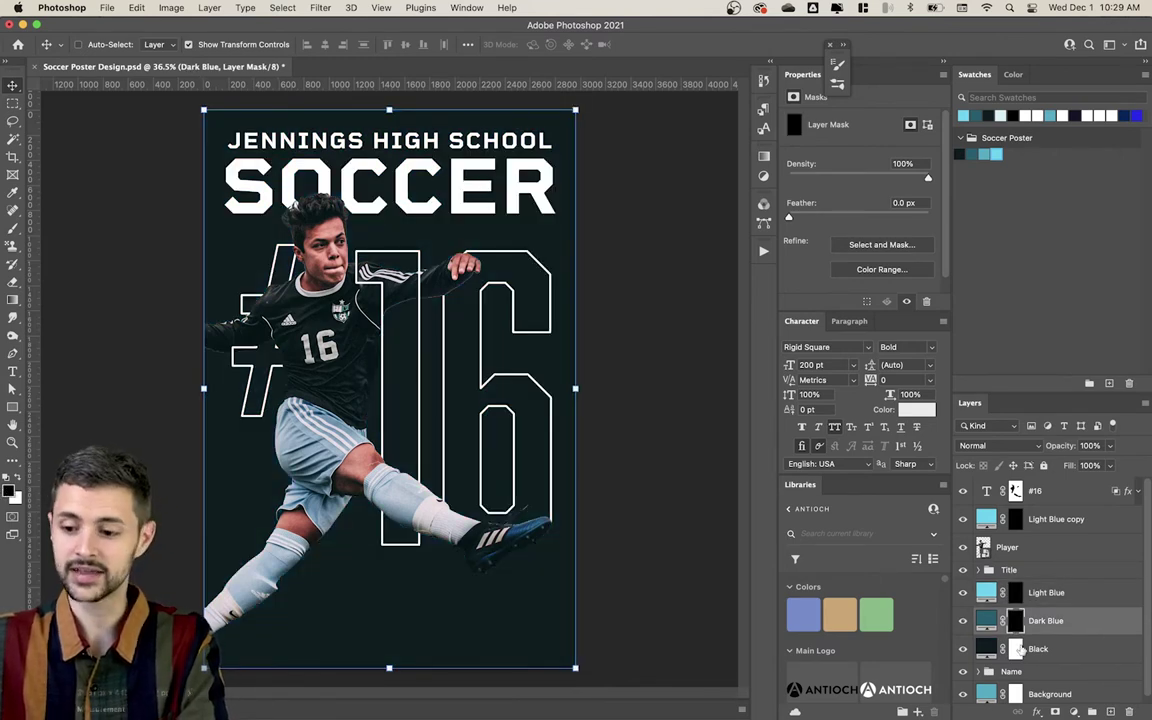
{"action": "left_click", "coordinate": [1015, 649]}
{"action": "key", "text": "super+i"}
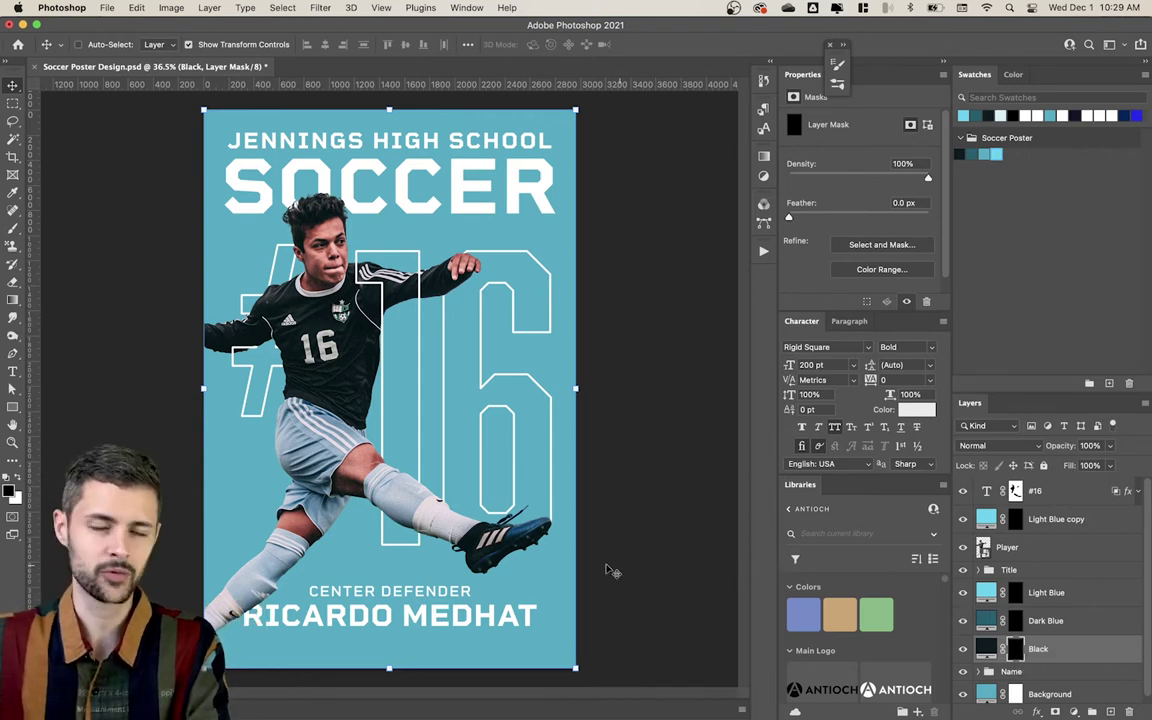
Step: Group the Light Blue, Dark Blue and Black layers into a group named 'Smoke'
{"action": "left_click", "coordinate": [1080, 593]}
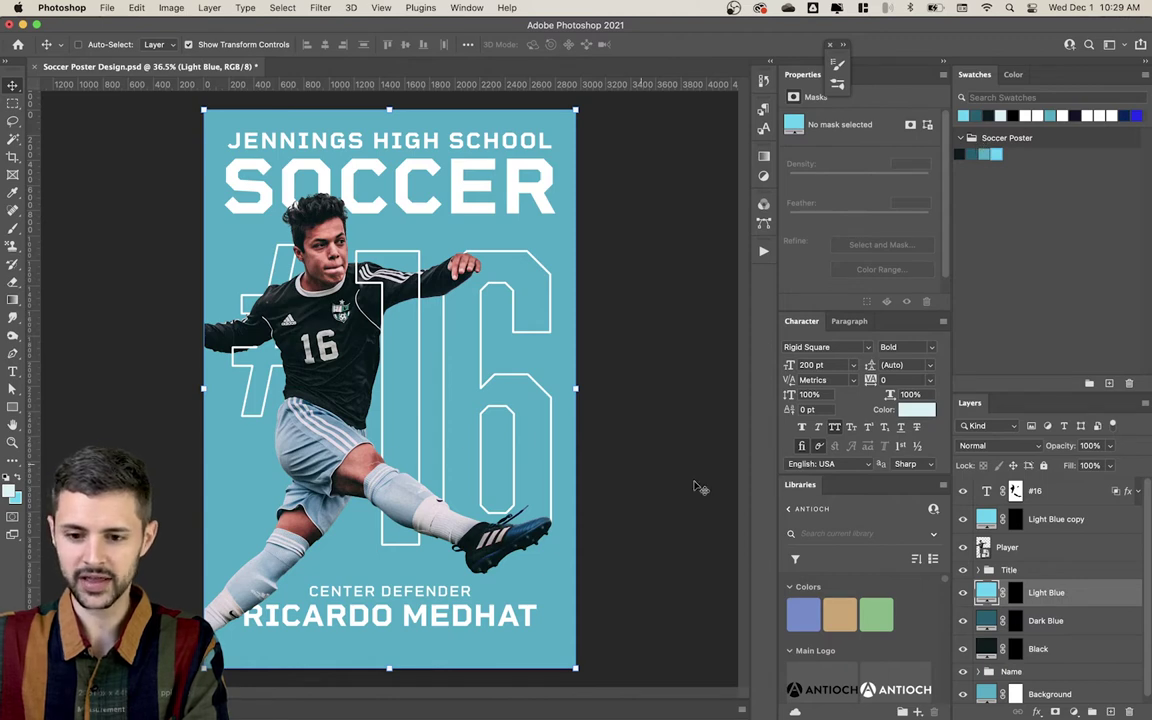
{"action": "left_click", "coordinate": [1040, 524]}
{"action": "left_click", "coordinate": [1050, 620]}
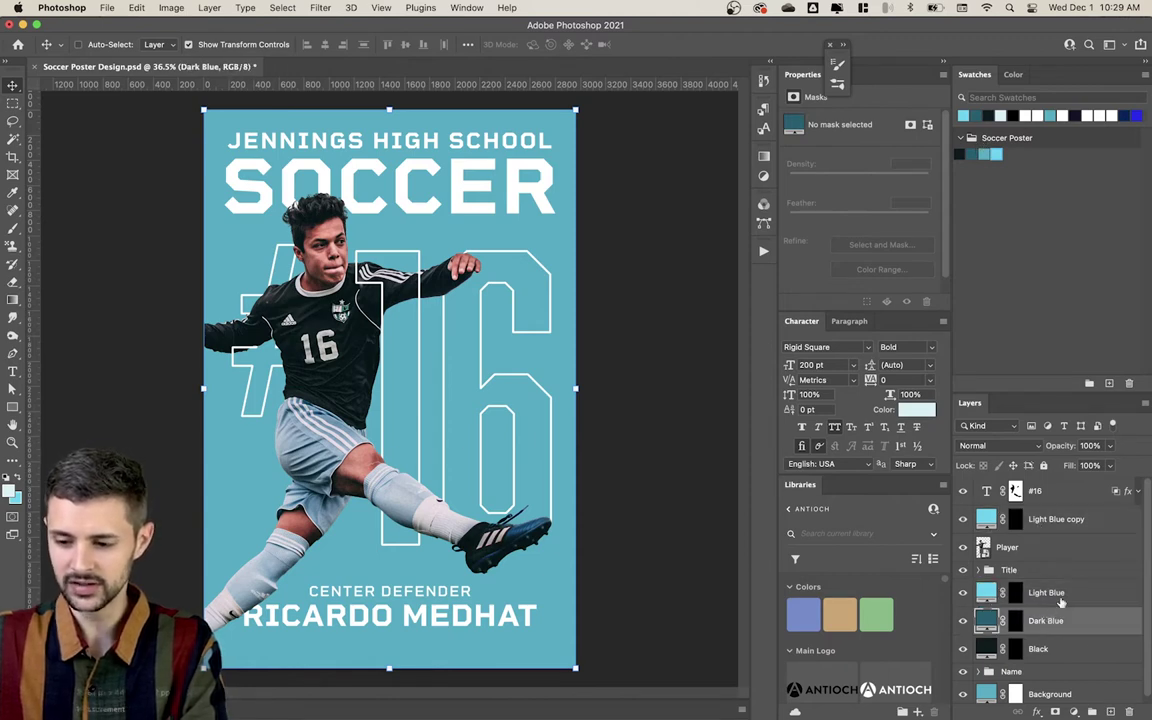
{"action": "left_click", "coordinate": [1062, 600]}
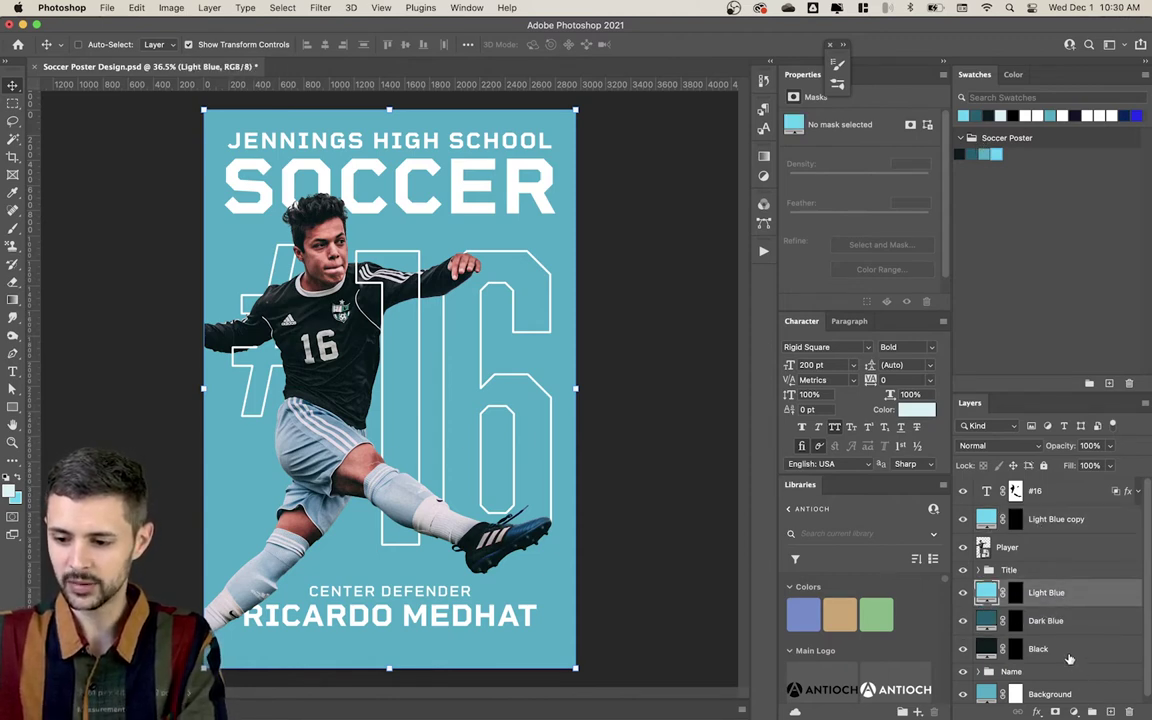
{"action": "left_click", "coordinate": [1040, 648], "text": "shift"}
{"action": "key", "text": "super+g"}
{"action": "double_click", "coordinate": [1014, 587]}
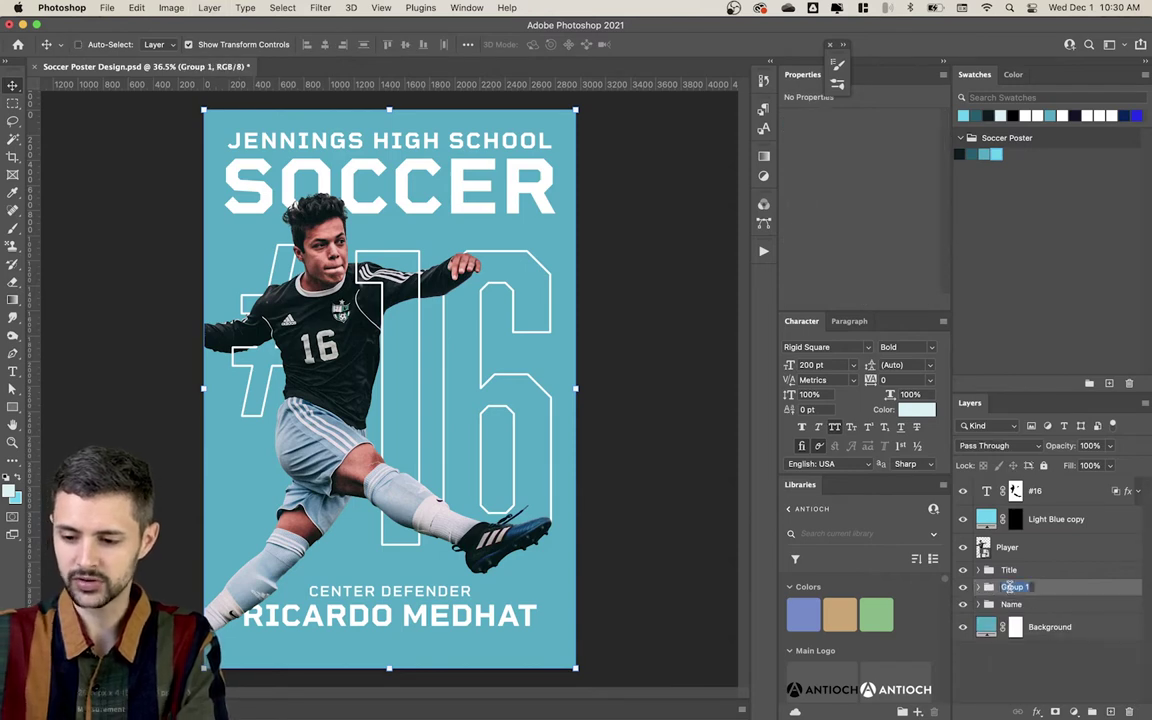
{"action": "type", "text": "Smoke"}
{"action": "key", "text": "Return"}
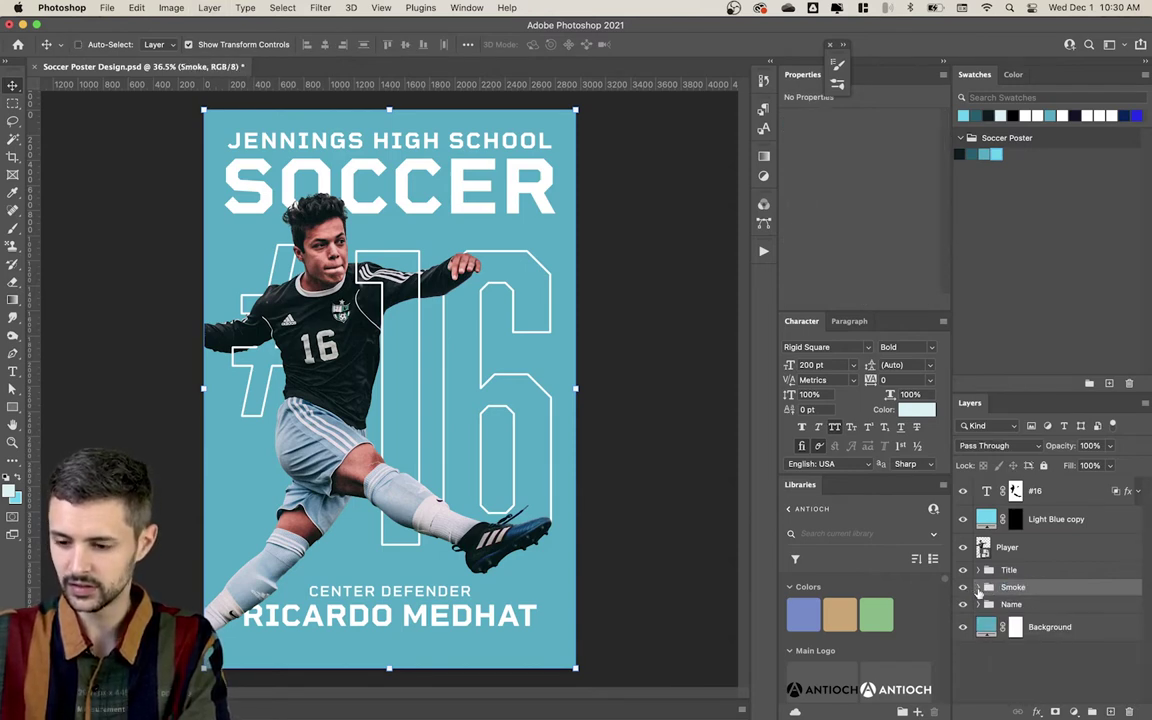
Step: Expand the Smoke group and target the Black layer's mask
{"action": "left_click", "coordinate": [981, 587]}
{"action": "left_click", "coordinate": [1054, 611]}
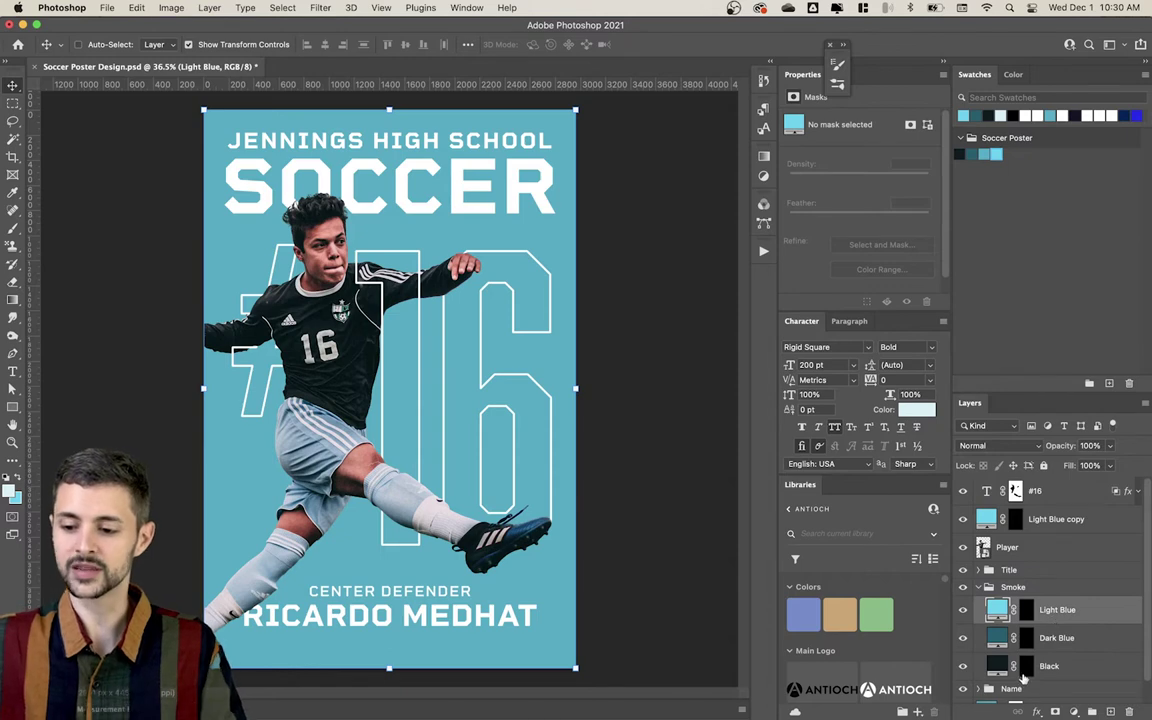
{"action": "left_click", "coordinate": [1025, 670]}
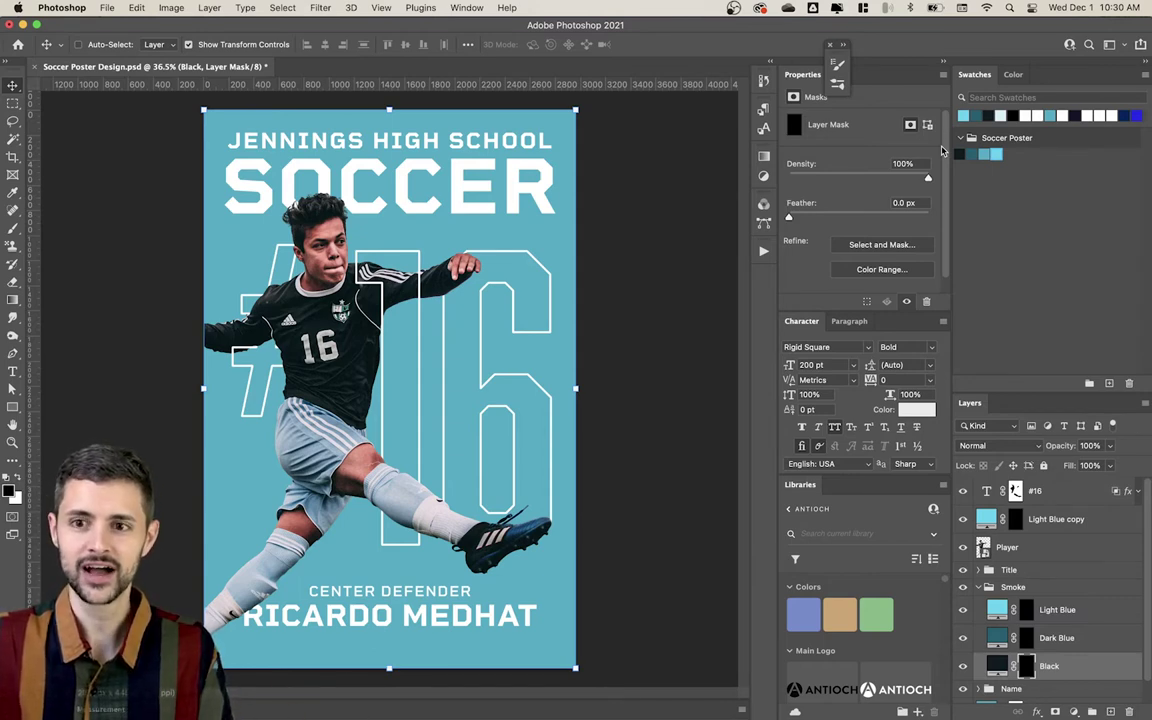
Step: Paint white with smoke brush 4291 on the Black mask at the lower right, then collapse Smoke
{"action": "left_click", "coordinate": [838, 63]}
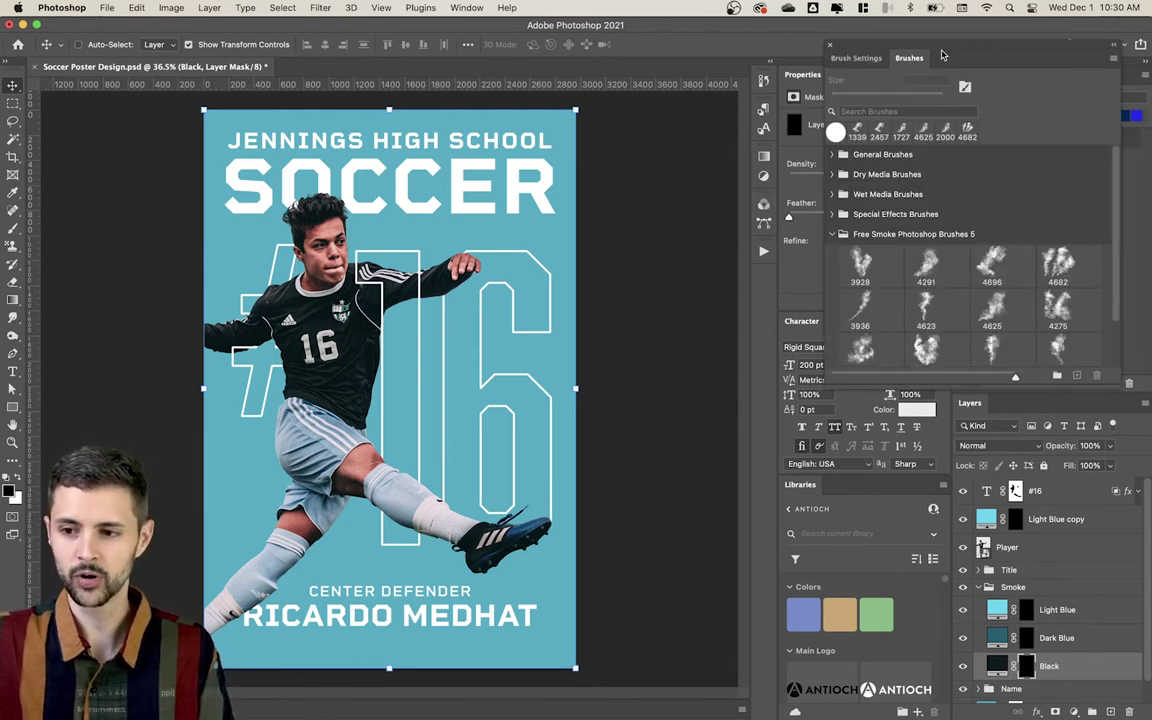
{"action": "left_click", "coordinate": [926, 265]}
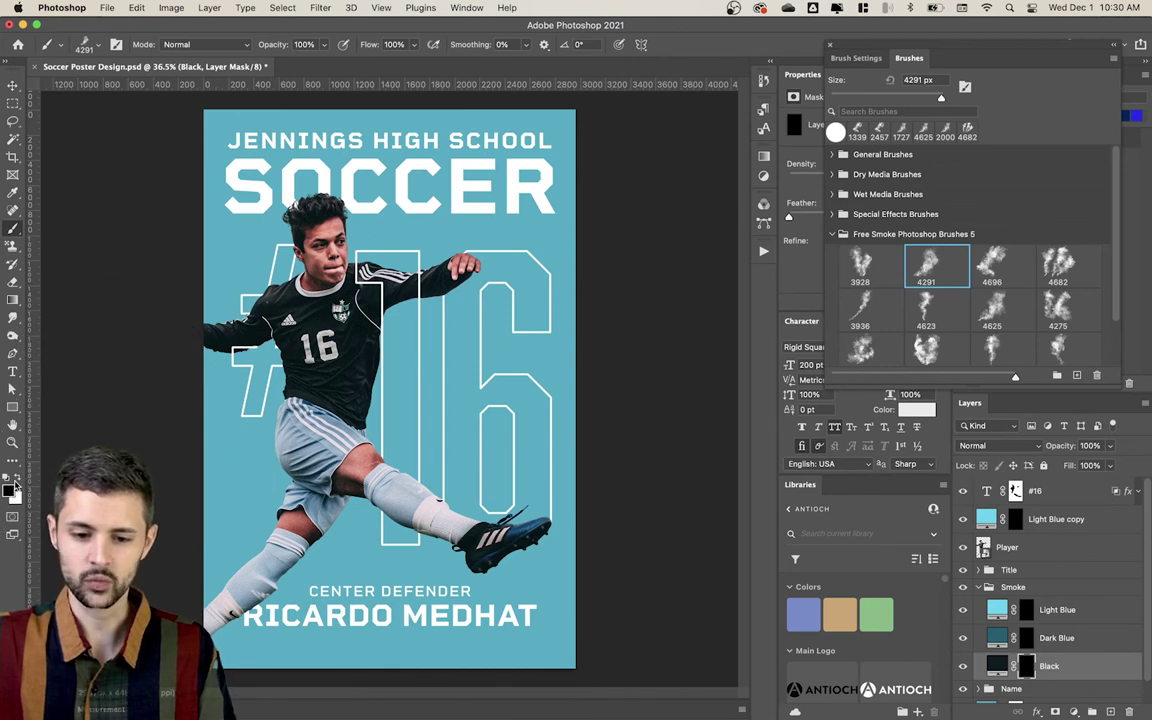
{"action": "left_click", "coordinate": [17, 481]}
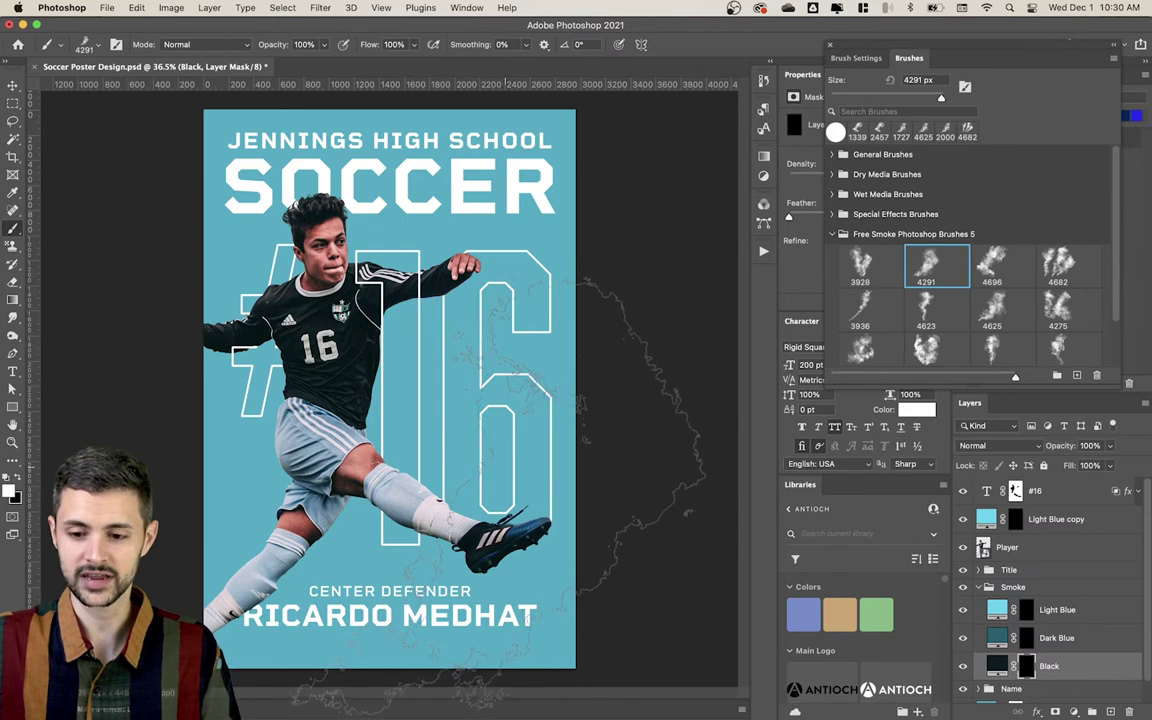
{"action": "left_click", "coordinate": [575, 470]}
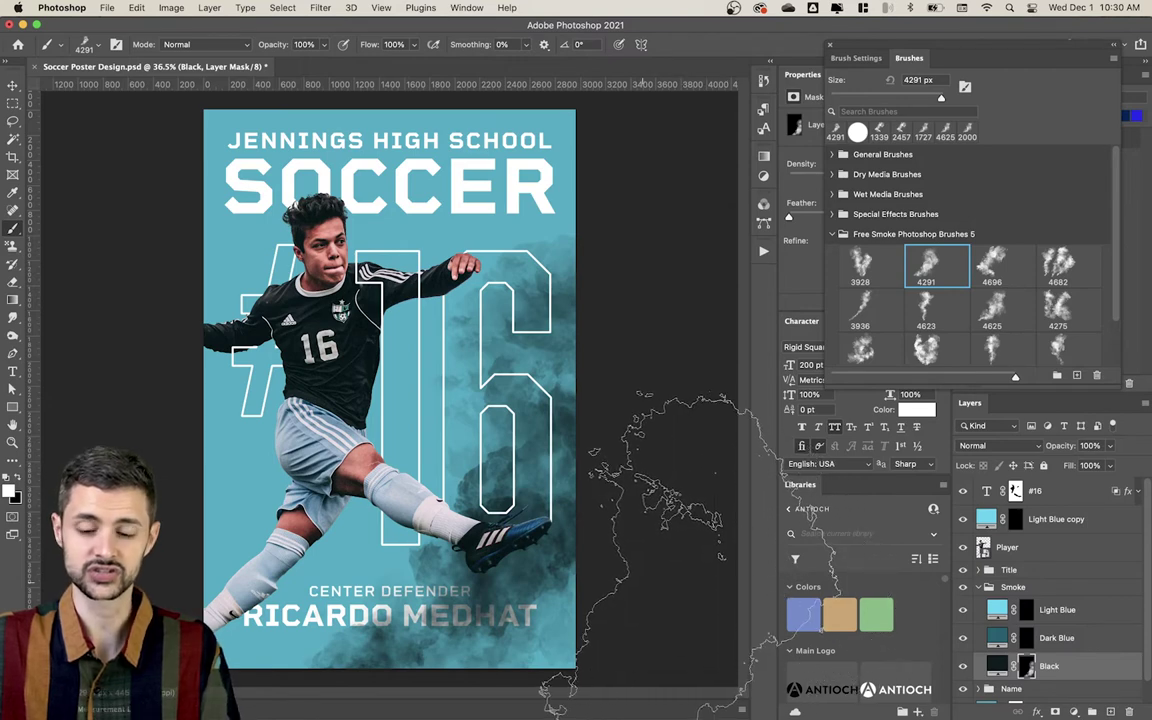
{"action": "left_click", "coordinate": [978, 587]}
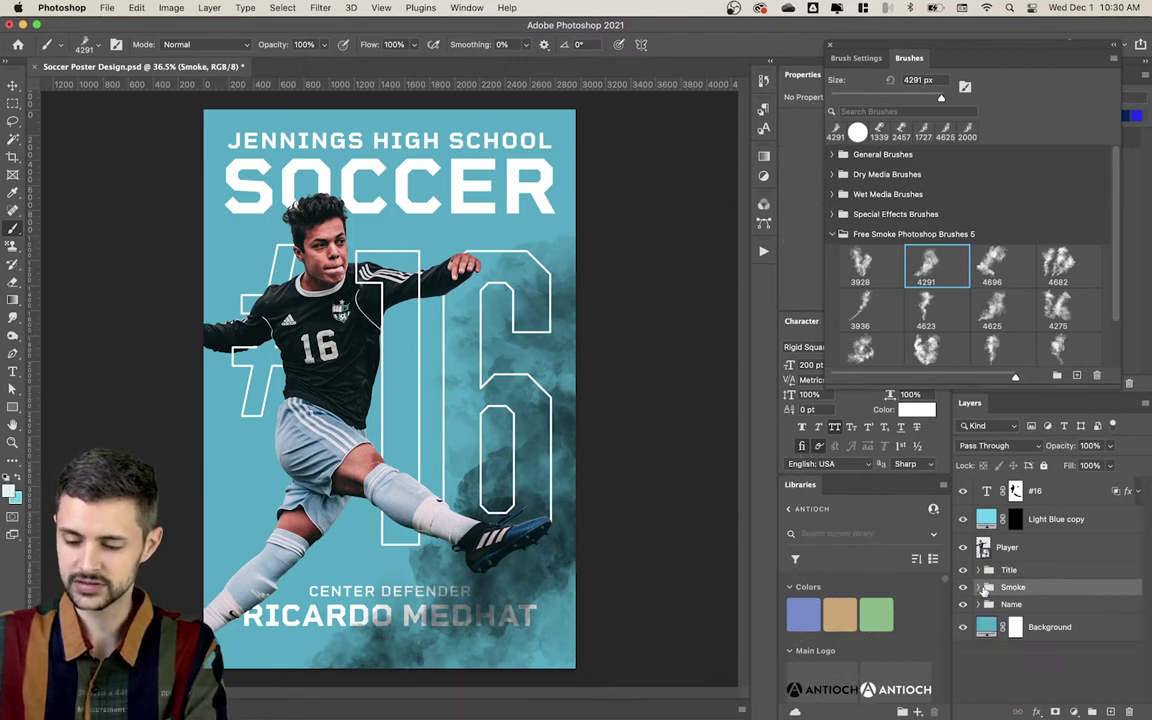
Step: Move Smoke below Name and stamp brush 4682 smoke over the top-left and player
{"action": "left_click_drag", "start_coordinate": [1020, 590], "coordinate": [1040, 617]}
{"action": "left_click", "coordinate": [978, 604]}
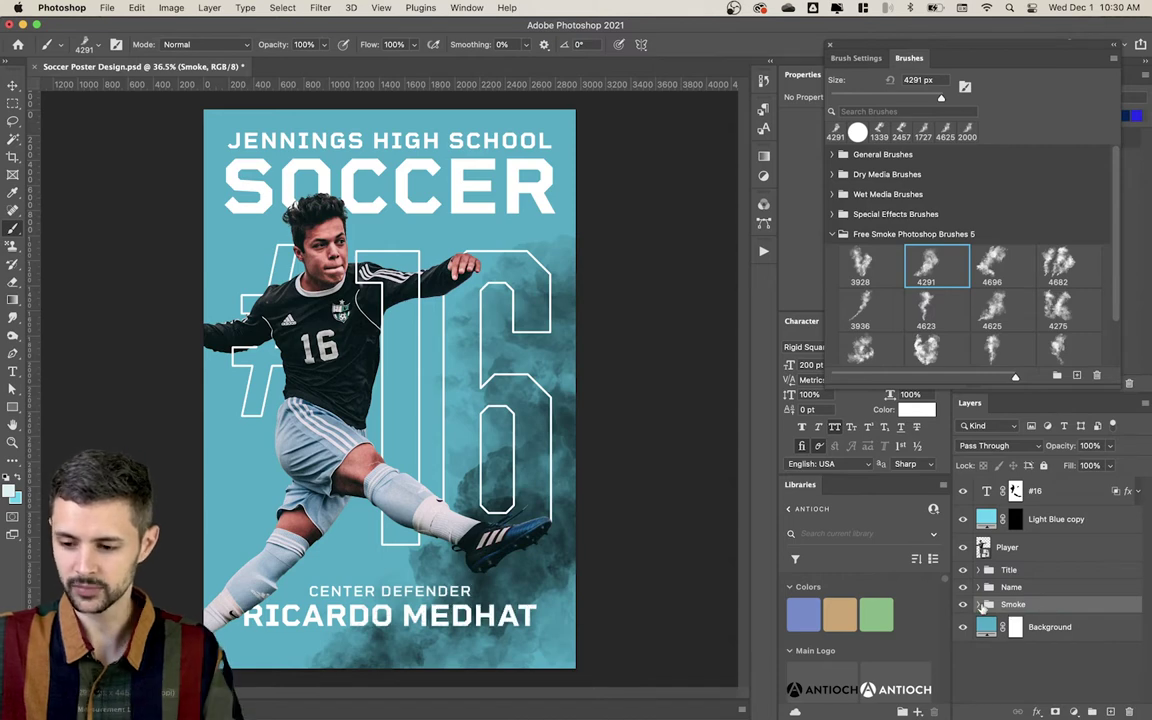
{"action": "left_click", "coordinate": [1027, 682]}
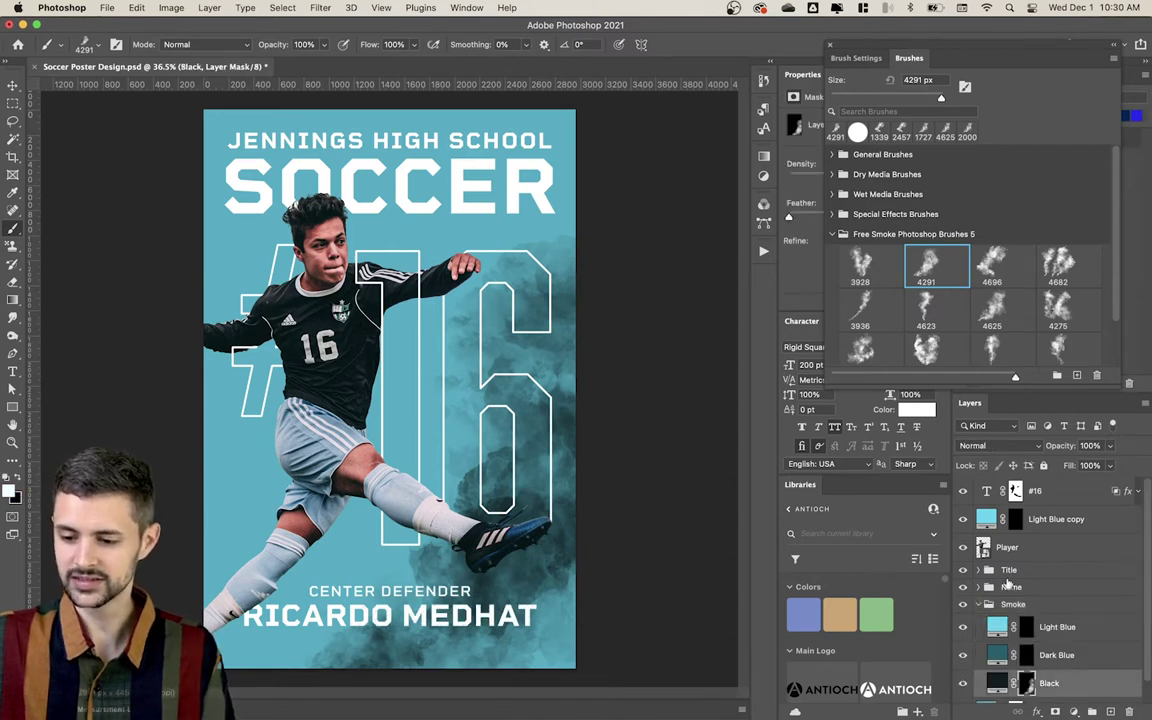
{"action": "left_click", "coordinate": [1068, 270]}
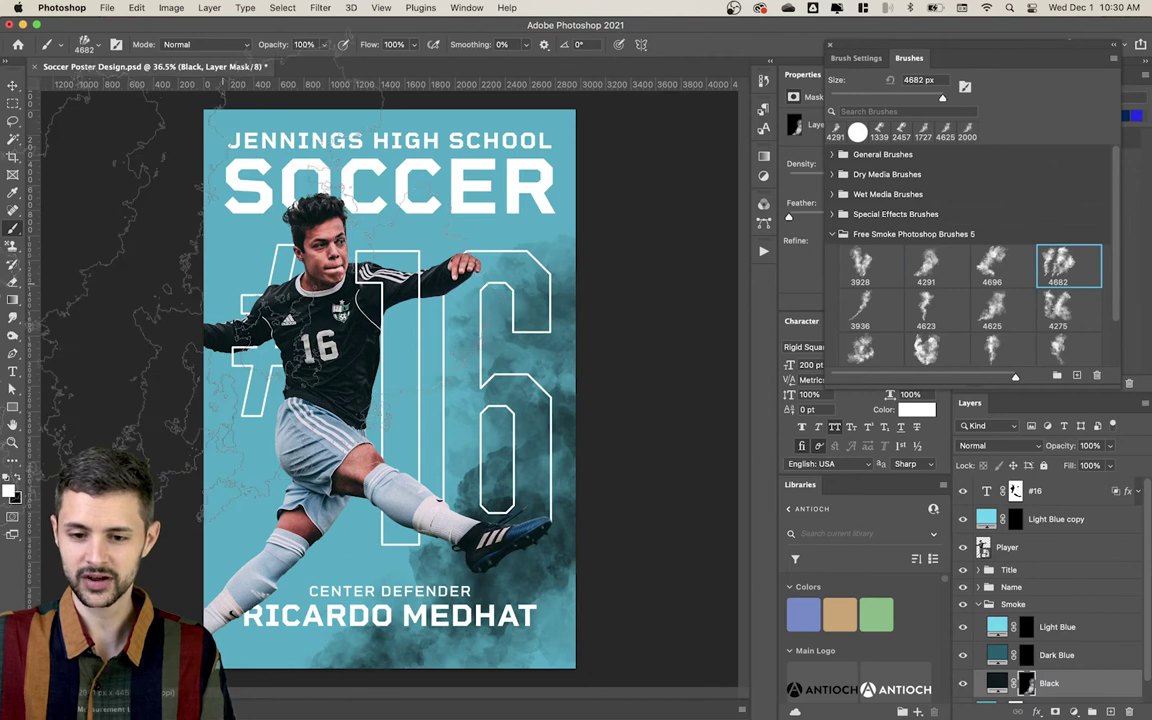
{"action": "left_click", "coordinate": [290, 290]}
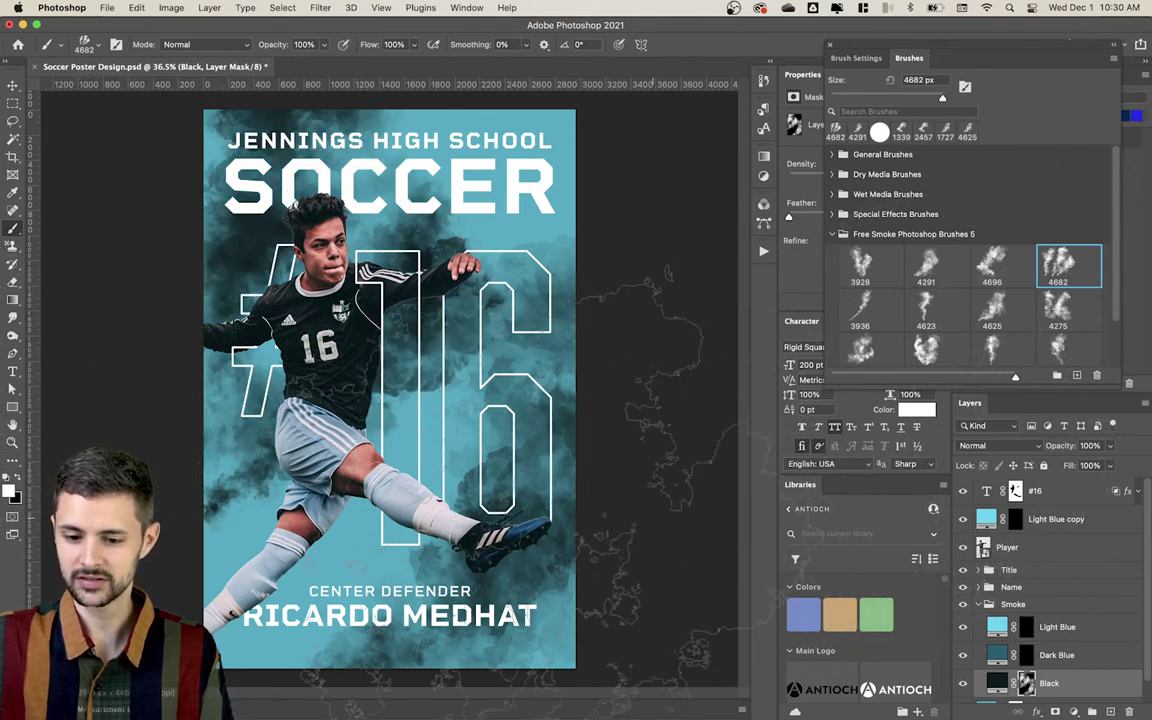
Step: Dab a smaller 4141 smoke brush on the lower left, then target Dark Blue's mask with brush 4625
{"action": "scroll", "coordinate": [1076, 347], "scroll_direction": "down", "scroll_amount": 1}
{"action": "left_click", "coordinate": [1074, 345]}
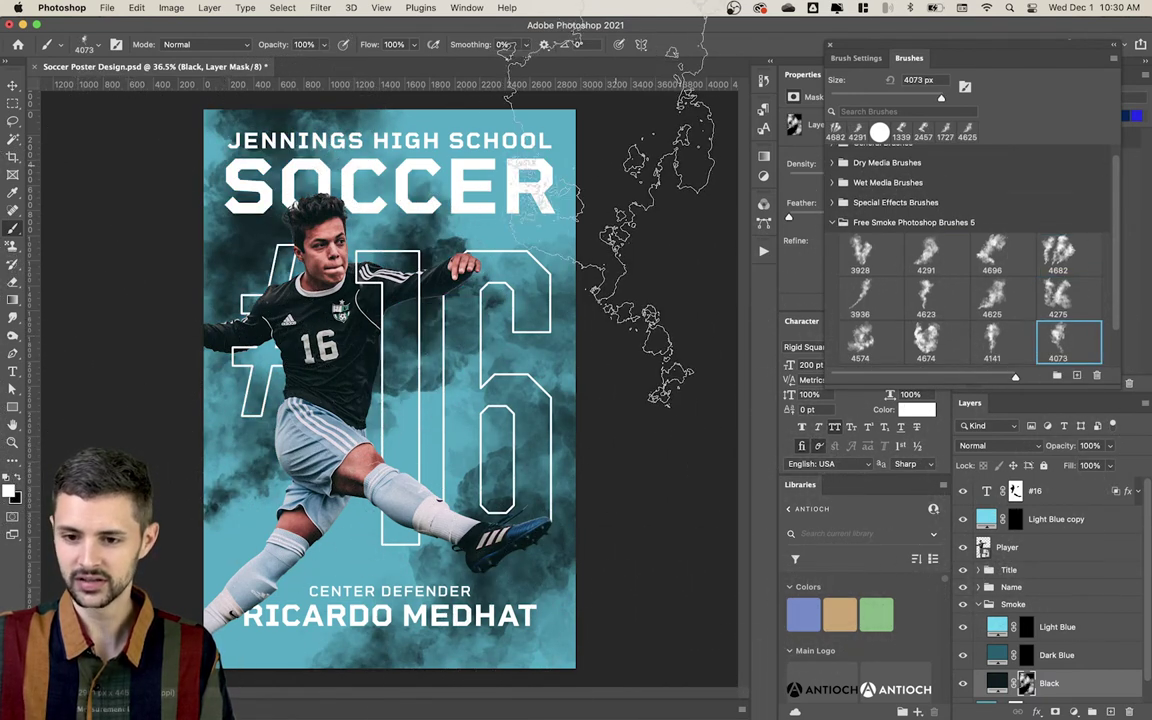
{"action": "left_click", "coordinate": [992, 350]}
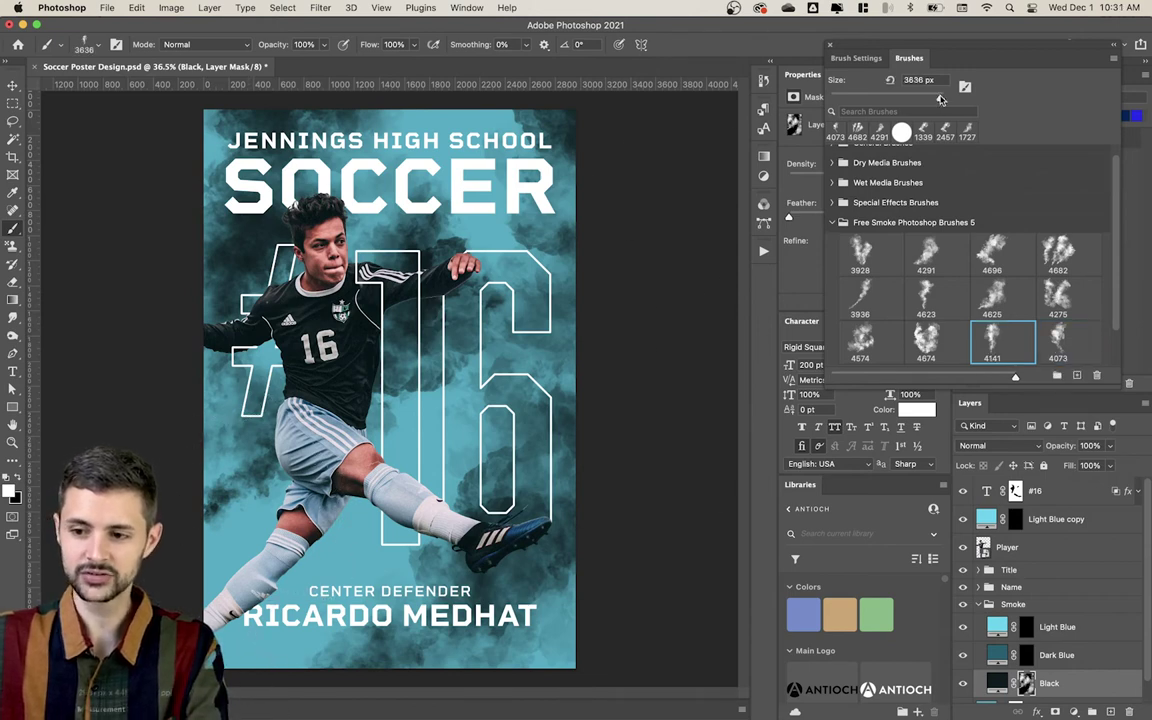
{"action": "left_click_drag", "start_coordinate": [940, 99], "coordinate": [937, 100]}
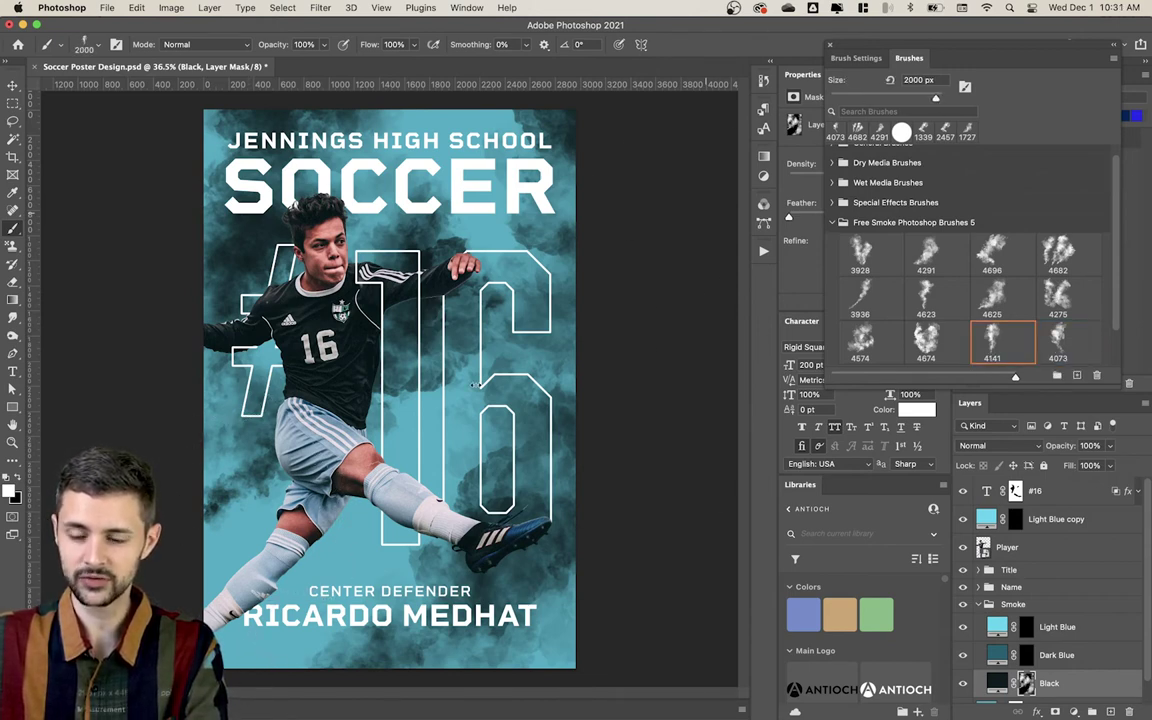
{"action": "left_click", "coordinate": [230, 610]}
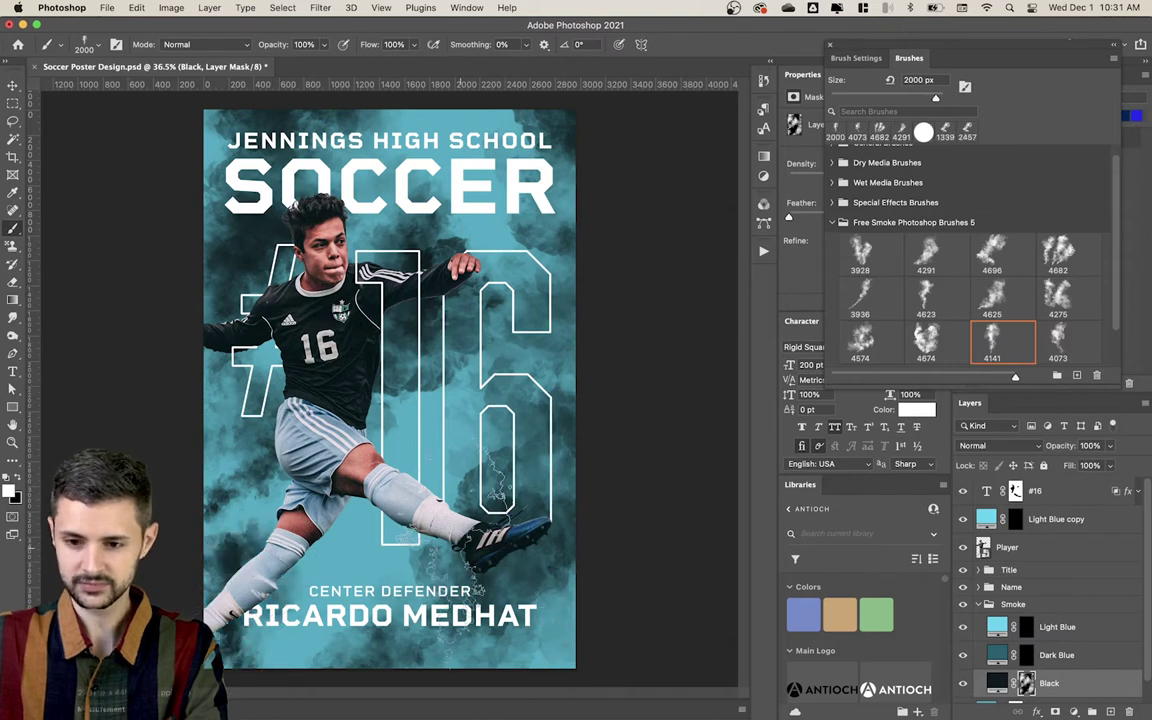
{"action": "left_click", "coordinate": [1001, 299]}
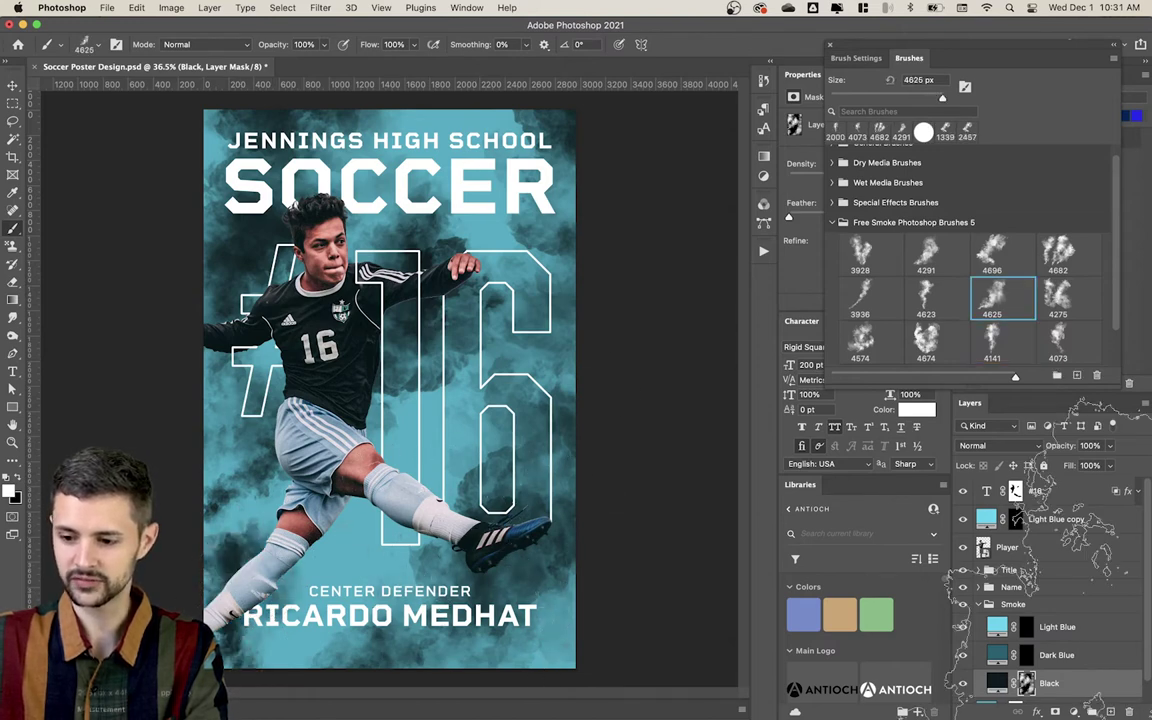
{"action": "left_click", "coordinate": [1026, 655]}
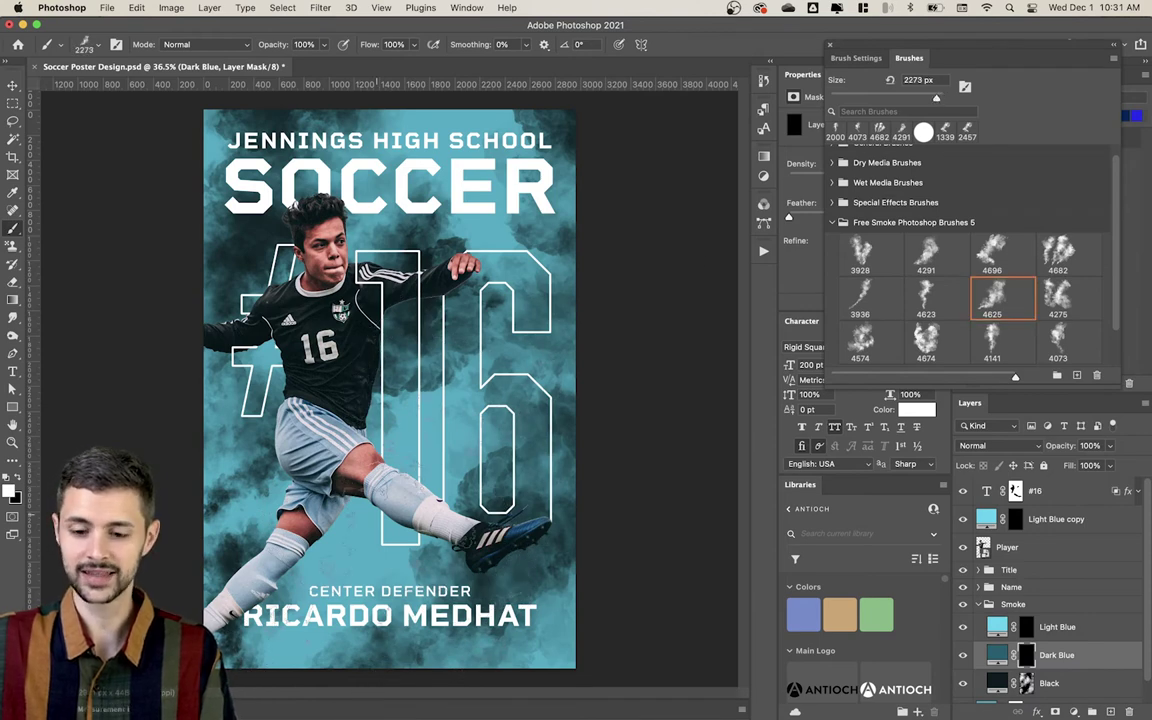
Step: Stamp more dark smoke into the Dark Blue mask, including a 4073-brush puff around the 16
{"action": "left_click", "coordinate": [310, 479]}
{"action": "left_click", "coordinate": [450, 326]}
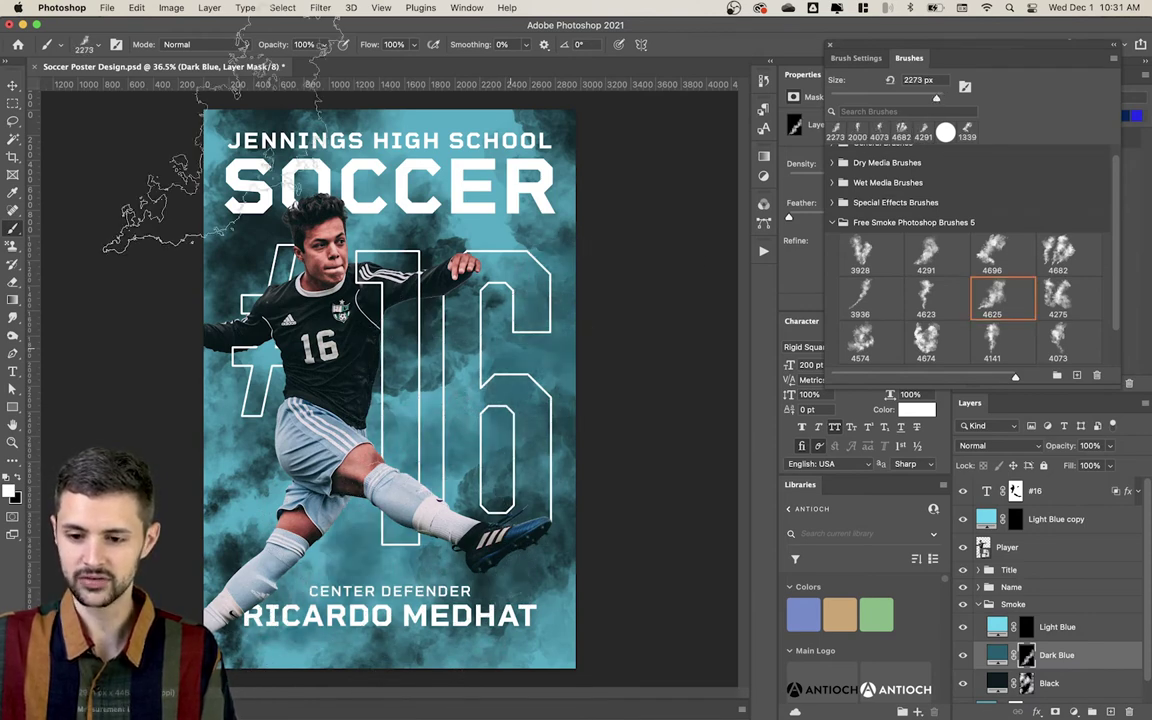
{"action": "left_click", "coordinate": [420, 175]}
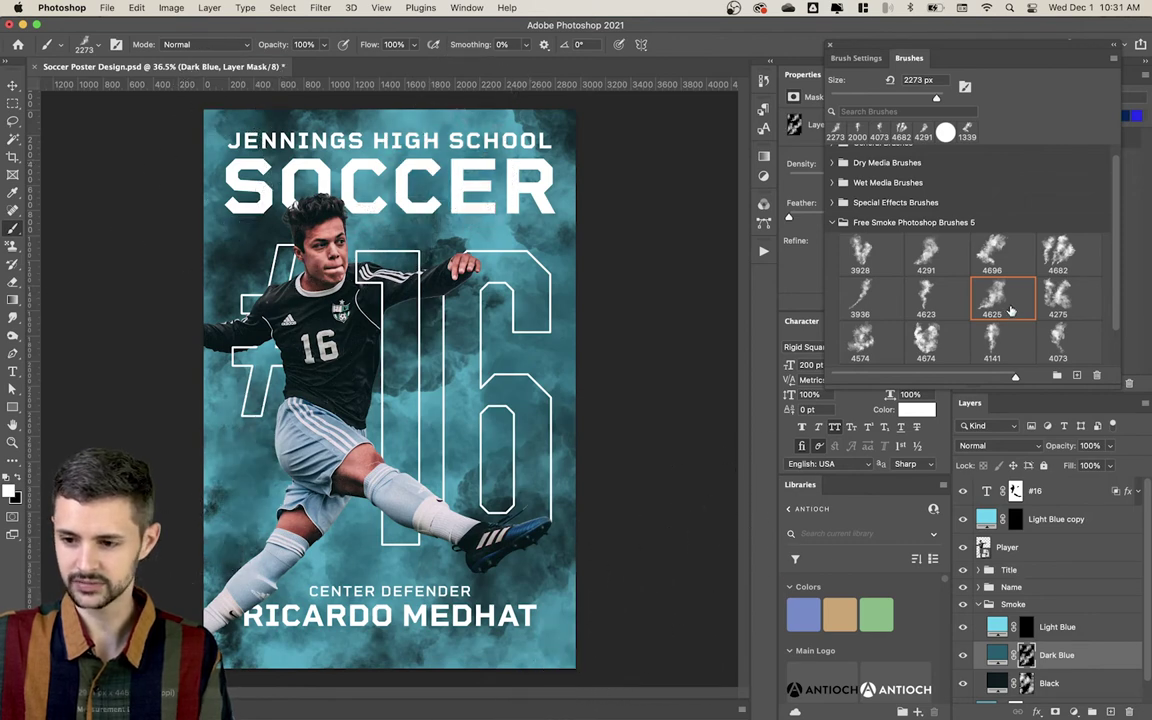
{"action": "left_click", "coordinate": [1058, 340]}
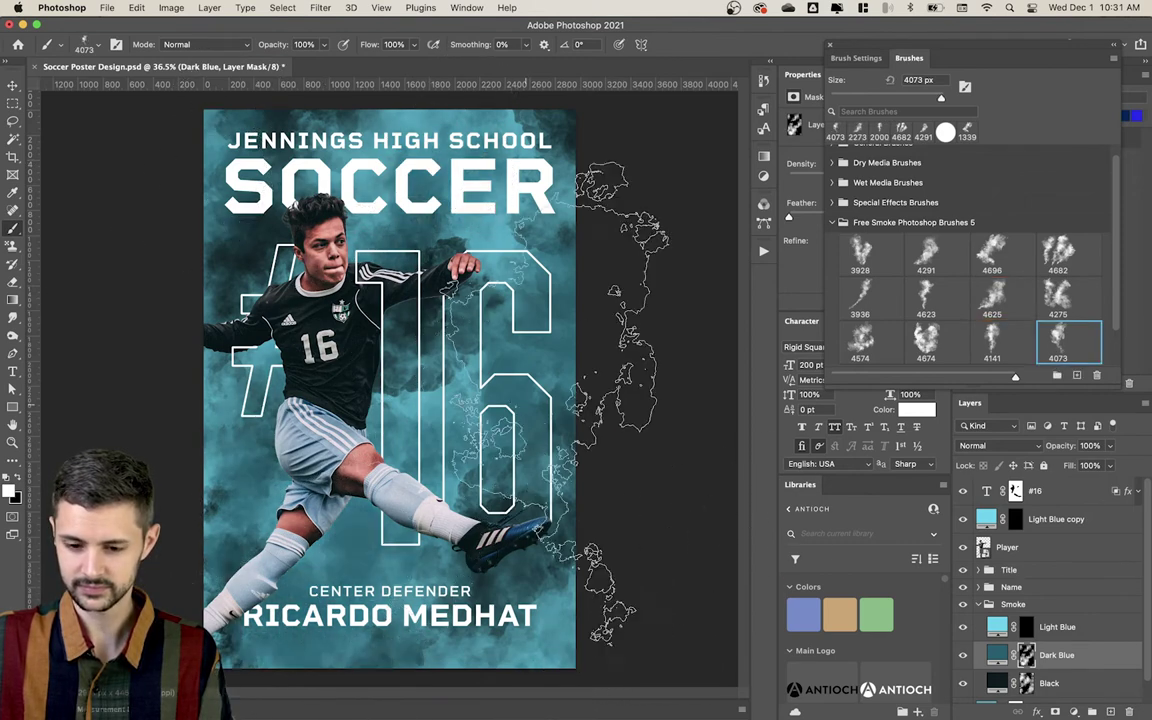
{"action": "left_click", "coordinate": [440, 180]}
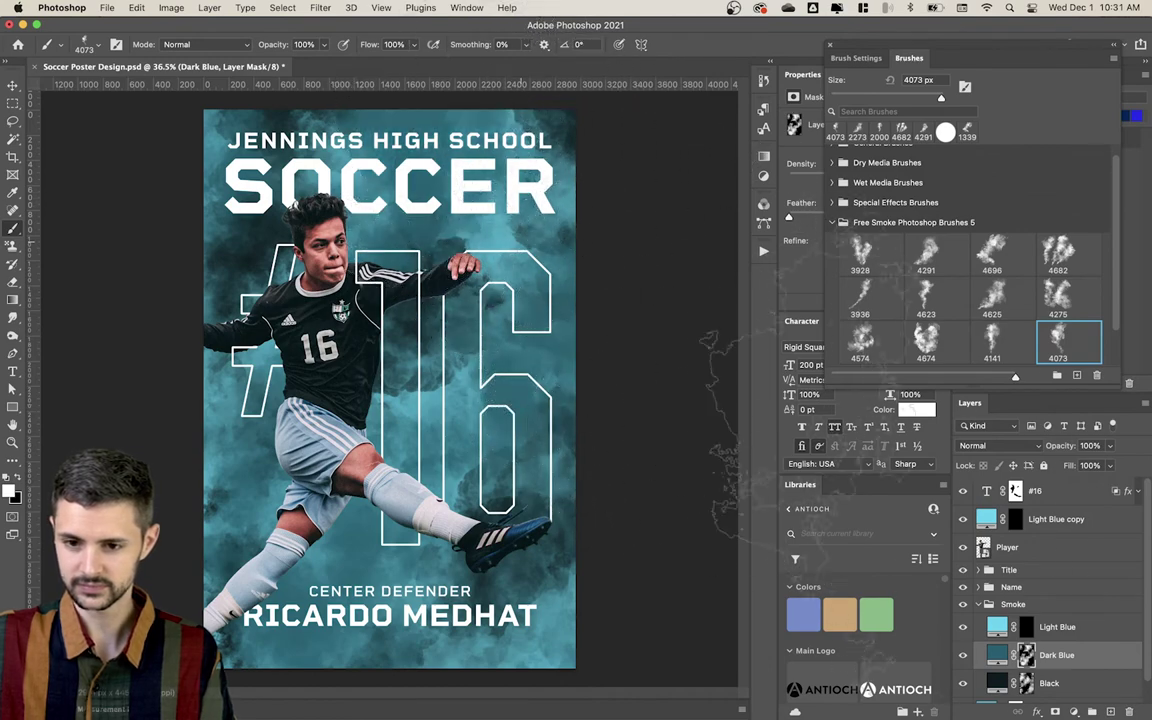
Step: Target the Light Blue layer mask and set up the 4696 smoke brush at about 2253 px
{"action": "left_click", "coordinate": [1027, 627]}
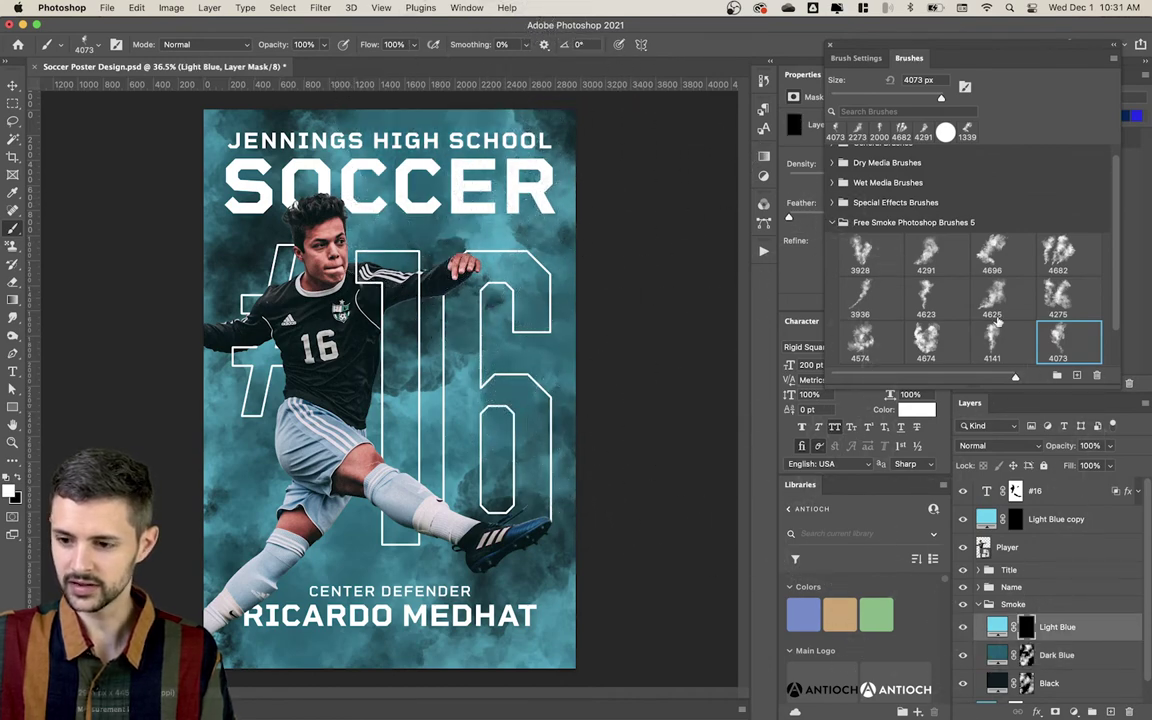
{"action": "left_click", "coordinate": [990, 252]}
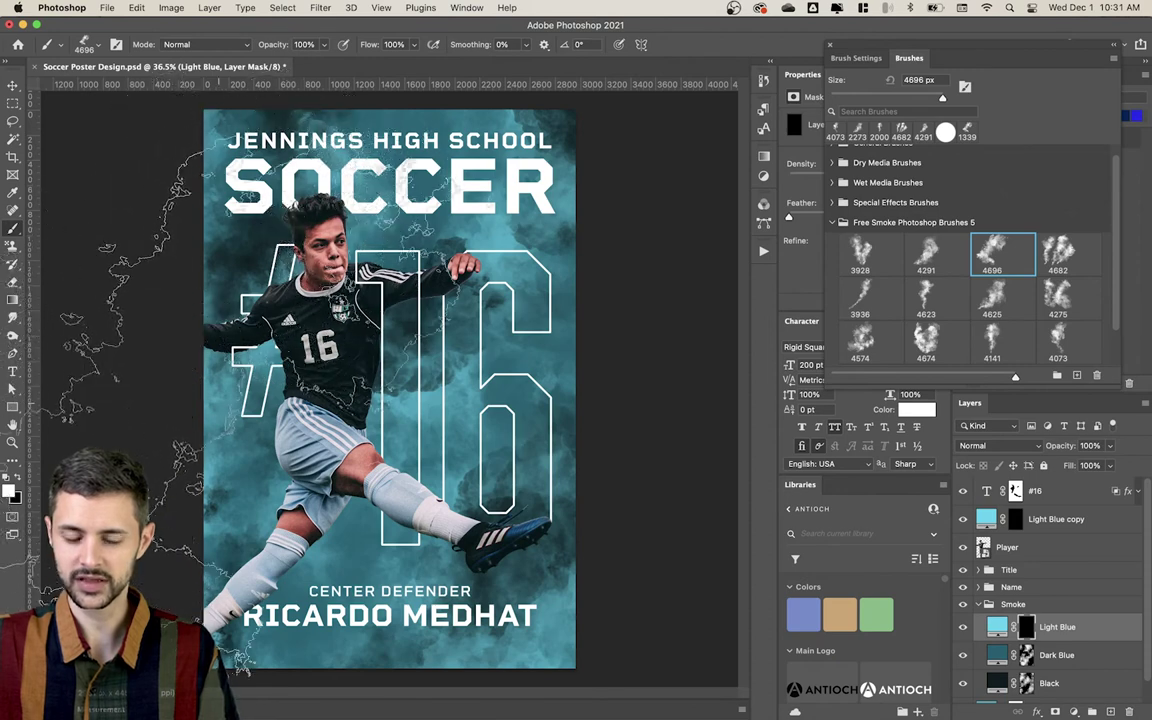
{"action": "mouse_move", "coordinate": [297, 375]}
{"action": "left_mouse_down"}
{"action": "mouse_move", "coordinate": [67, 402]}
{"action": "mouse_move", "coordinate": [115, 396]}
{"action": "left_mouse_up"}
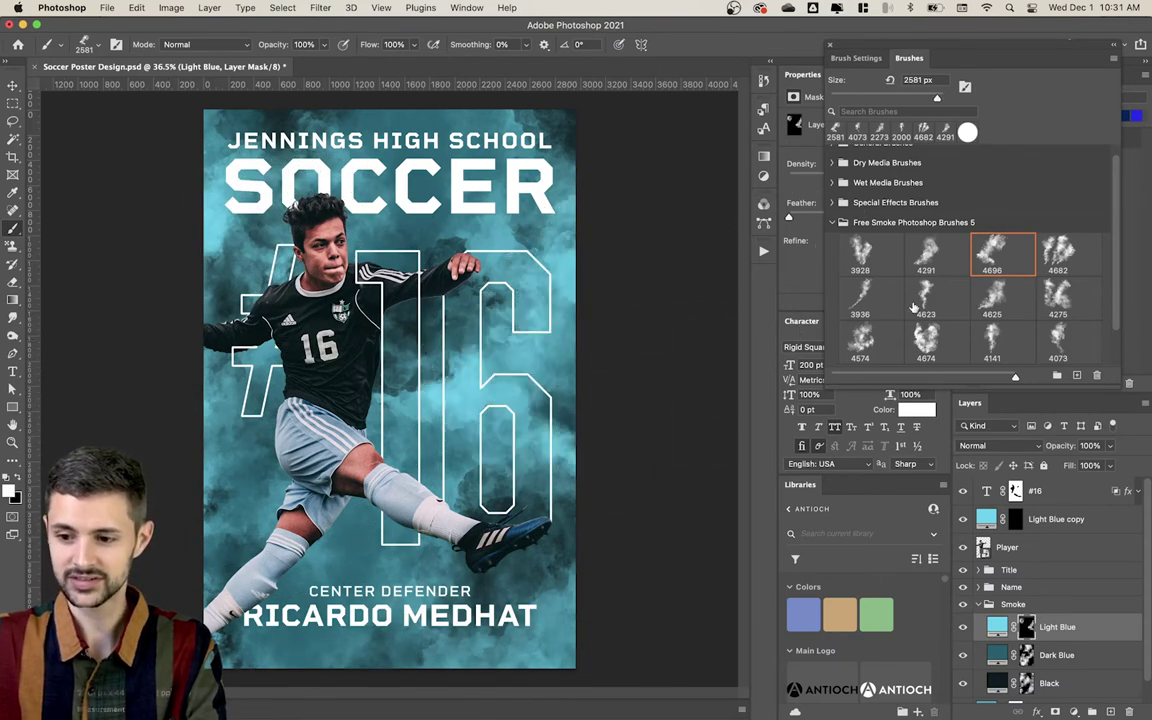
{"action": "left_click", "coordinate": [850, 297]}
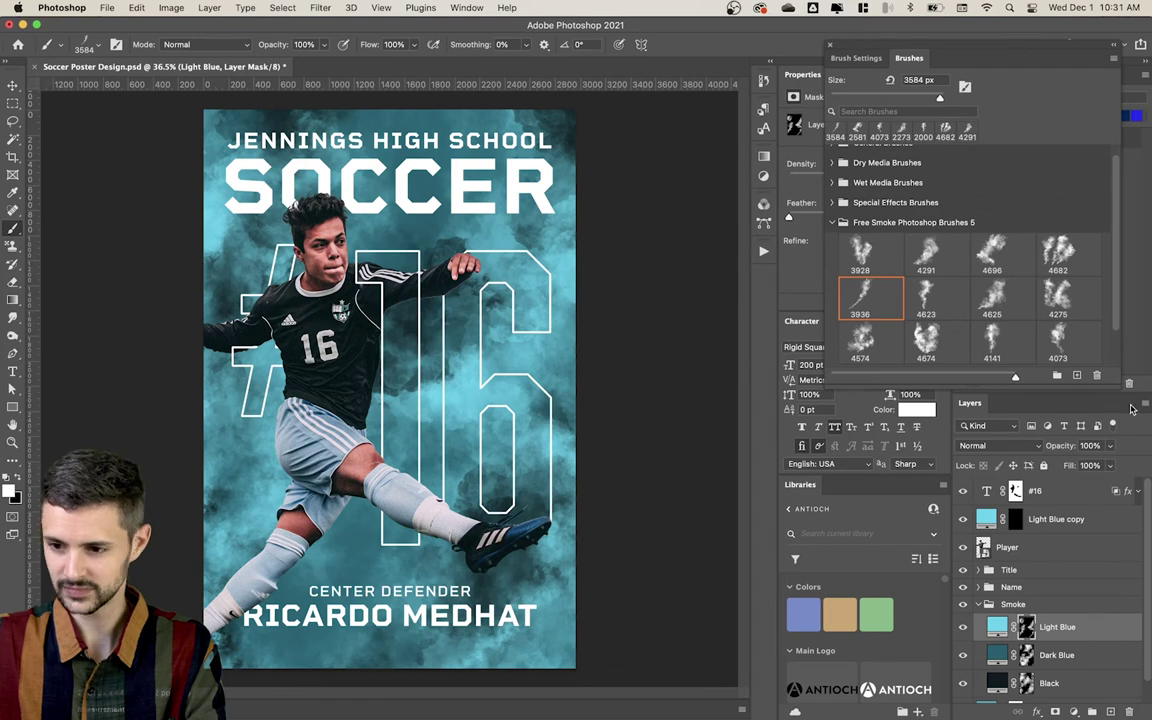
{"action": "left_click", "coordinate": [1057, 256]}
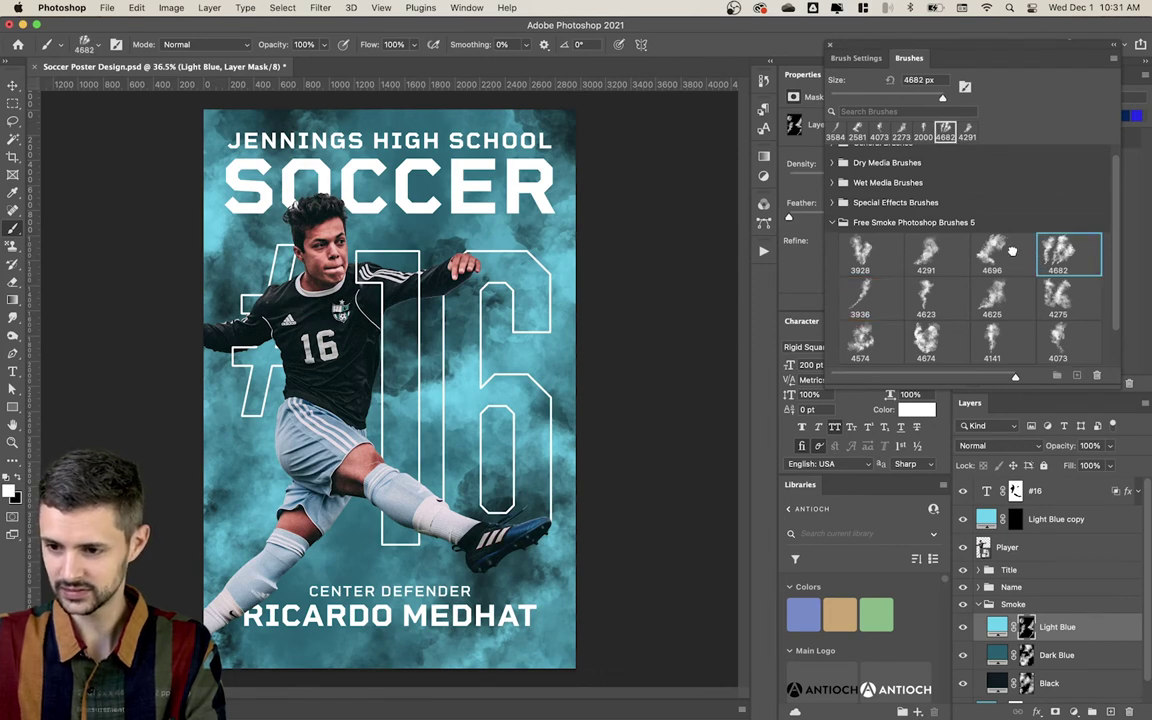
{"action": "left_click", "coordinate": [1012, 251]}
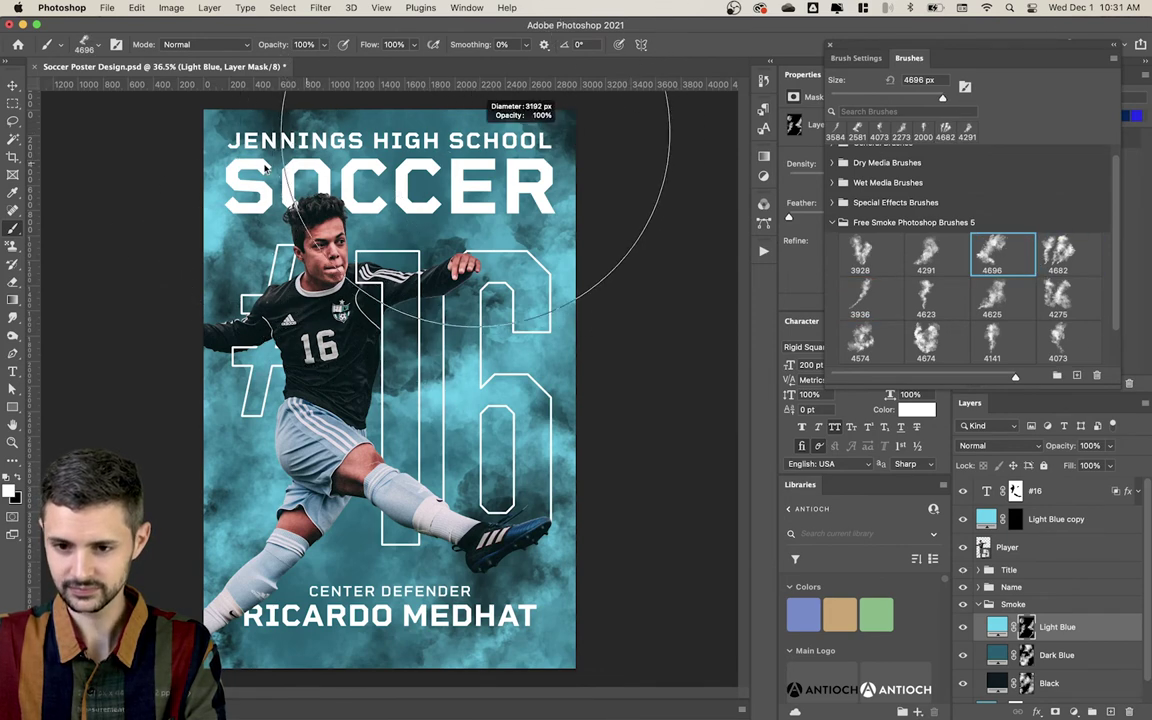
{"action": "left_click_drag", "start_coordinate": [265, 168], "coordinate": [160, 160]}
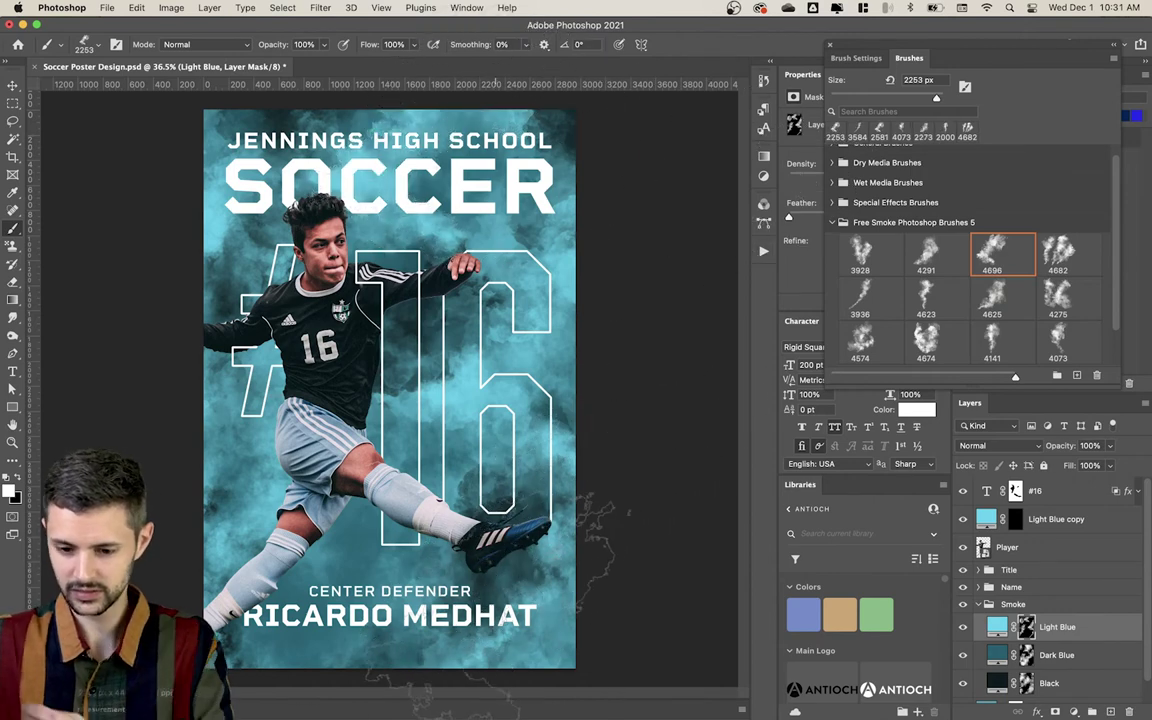
{"action": "key", "text": "super+minus"}
{"action": "key", "text": "super+minus"}
{"action": "key", "text": "super+minus"}
{"action": "key", "text": "super+minus"}
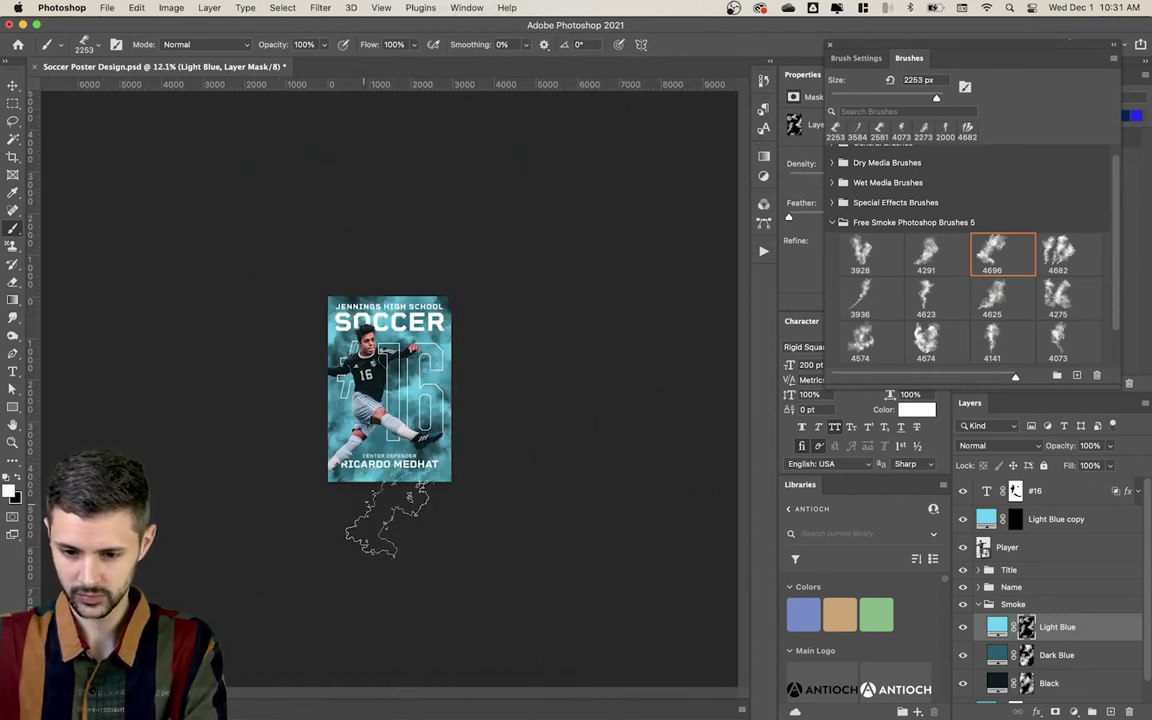
{"action": "key", "text": "super+0"}
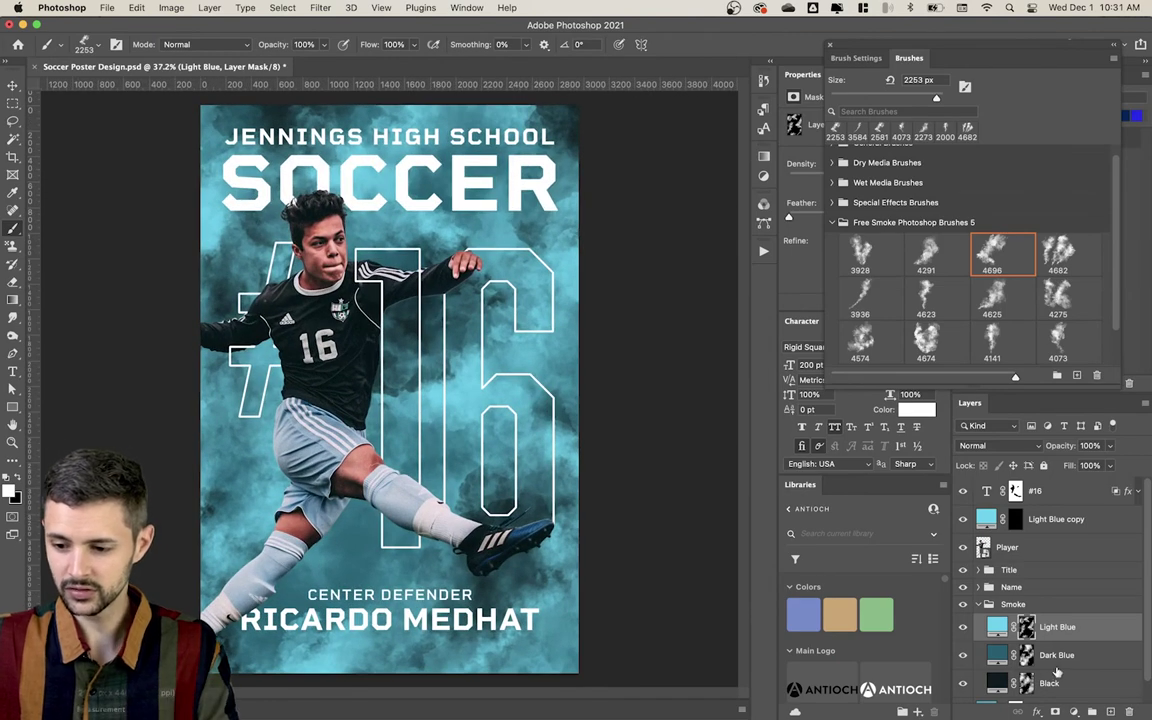
Step: Place the Black smoke layer between Light Blue and Dark Blue, then target the Light Blue copy mask
{"action": "left_click", "coordinate": [1057, 668]}
{"action": "left_click", "coordinate": [1066, 684]}
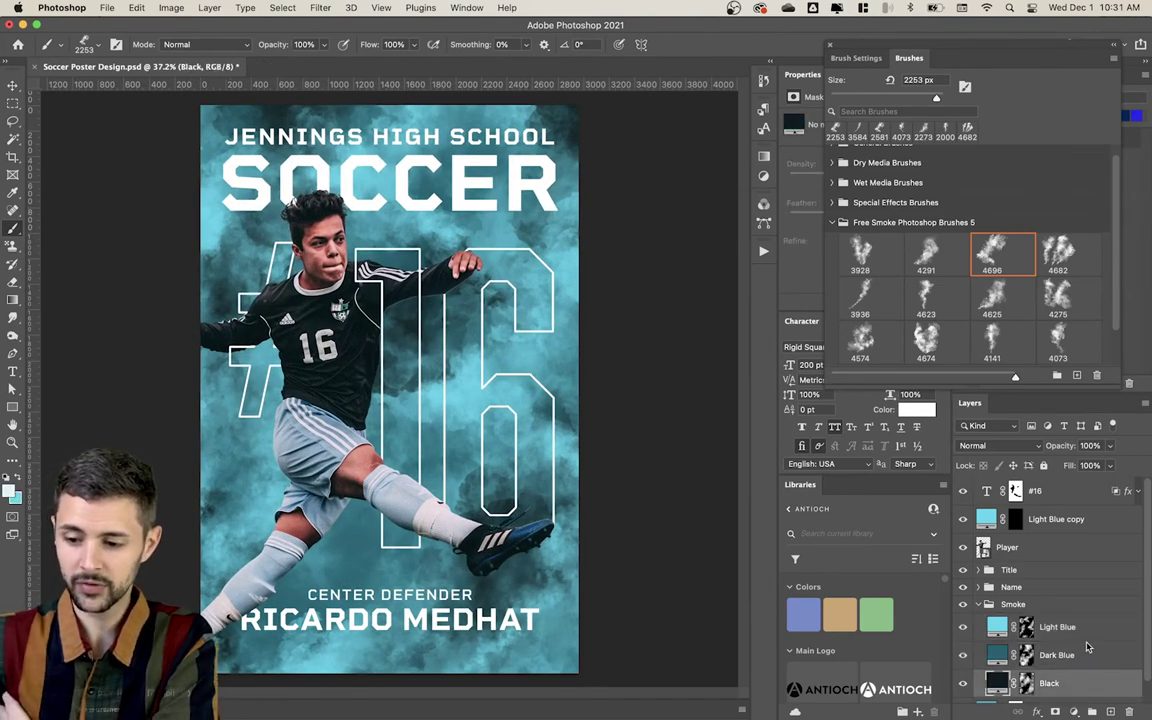
{"action": "left_click", "coordinate": [1052, 266]}
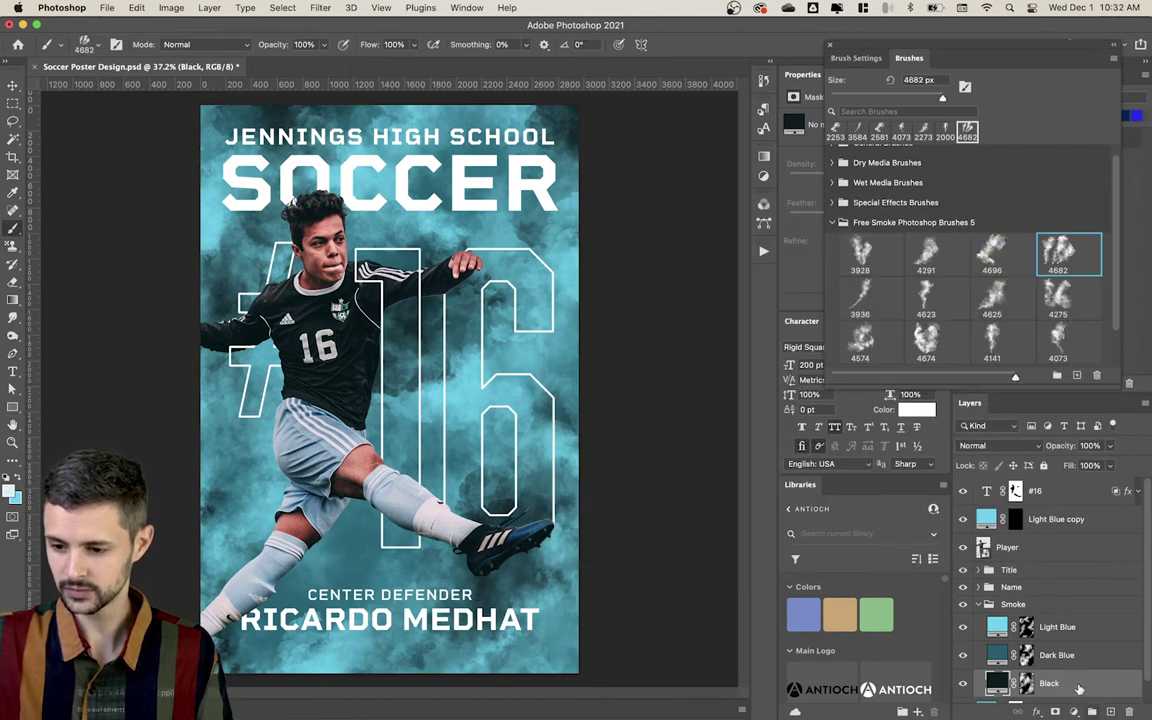
{"action": "left_click_drag", "start_coordinate": [1079, 689], "coordinate": [1094, 650]}
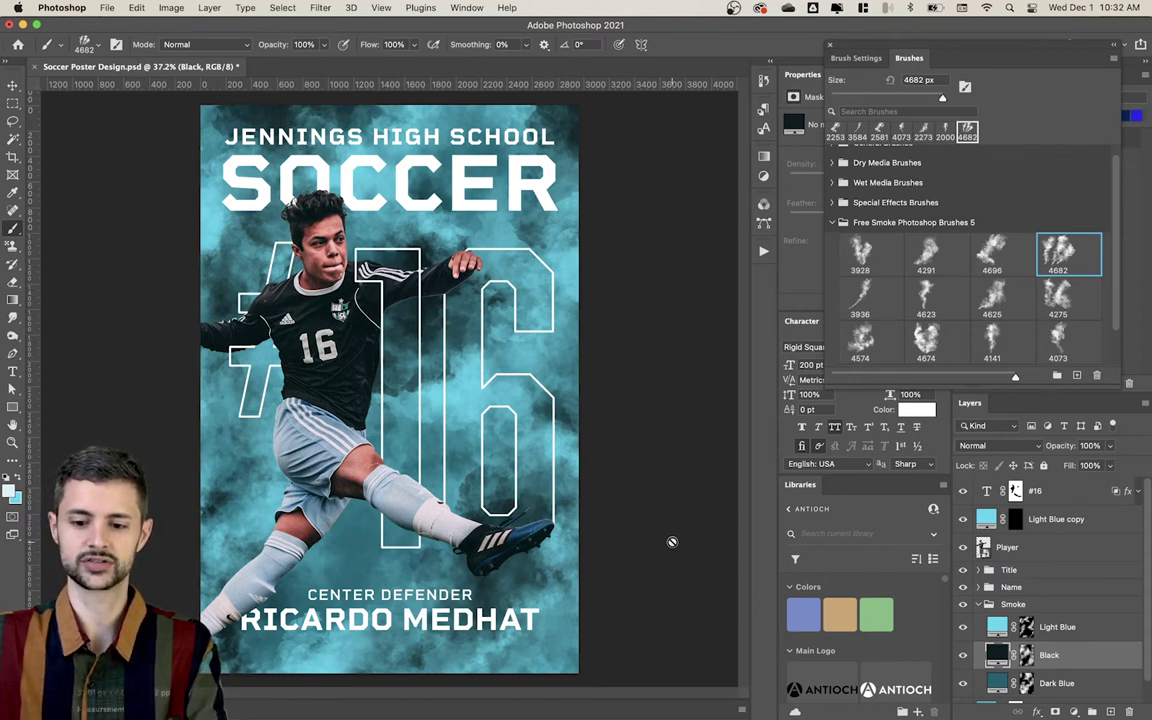
{"action": "key", "text": "v"}
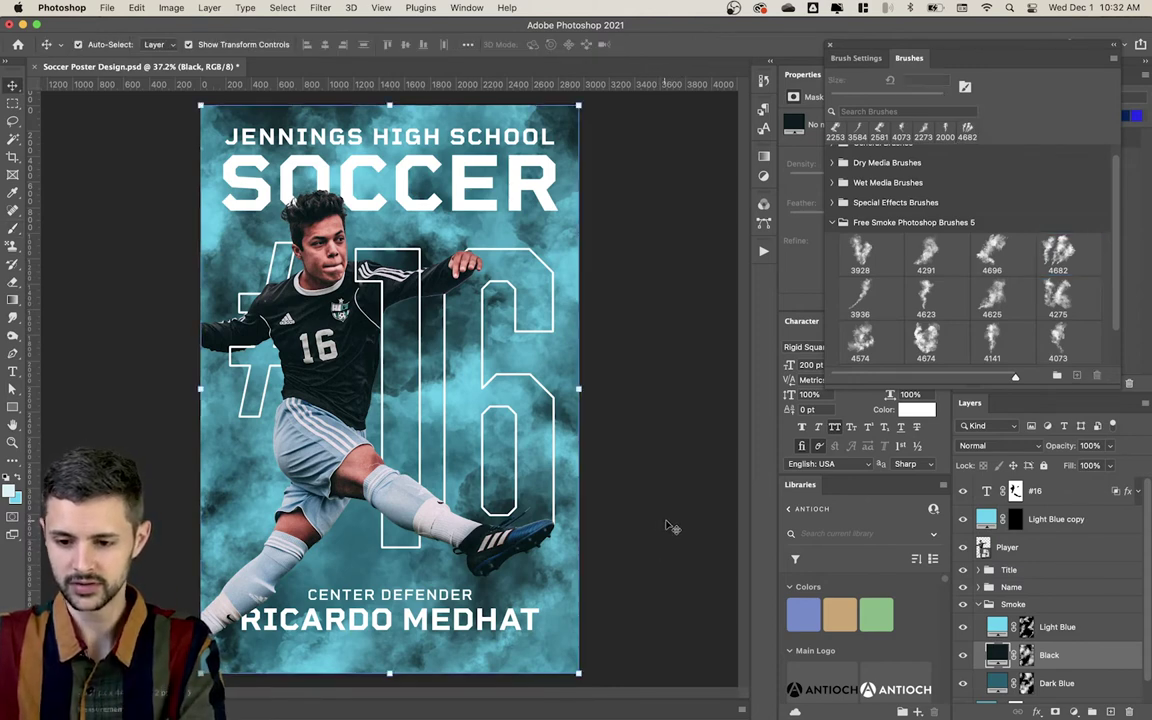
{"action": "left_click", "coordinate": [1016, 520]}
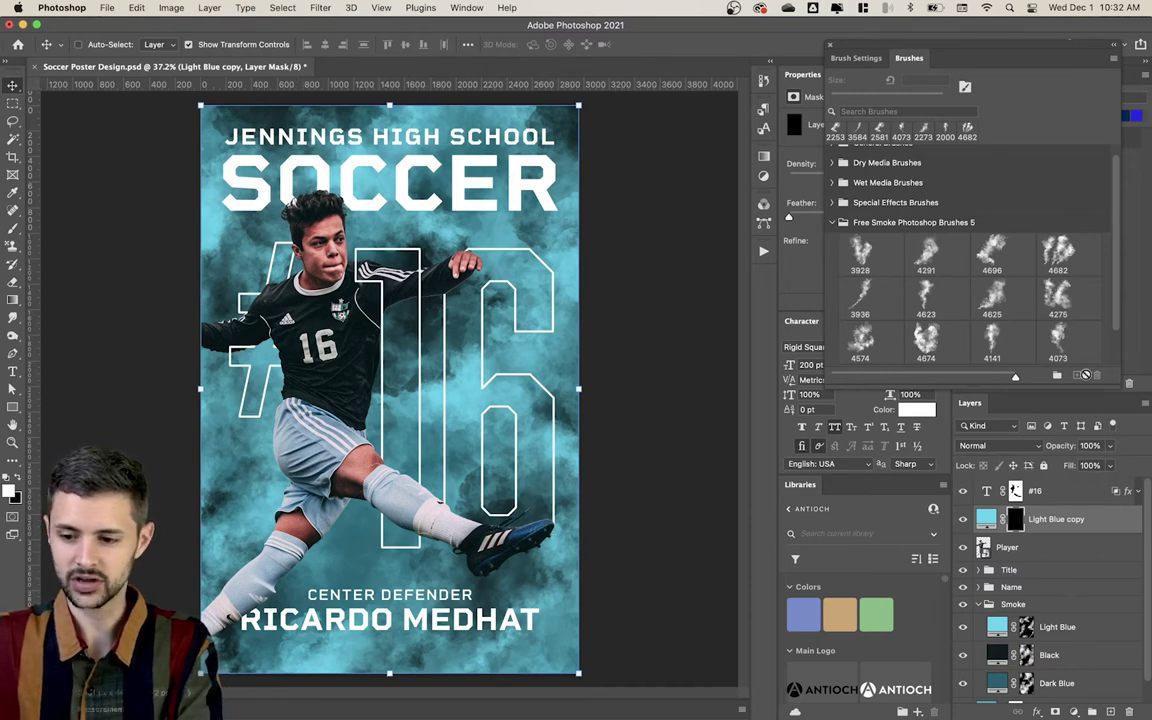
Step: Stamp light smoke with the 4291 brush at 2583 px, undoing stamps over the legs and #
{"action": "left_click", "coordinate": [991, 255]}
{"action": "left_click", "coordinate": [925, 252]}
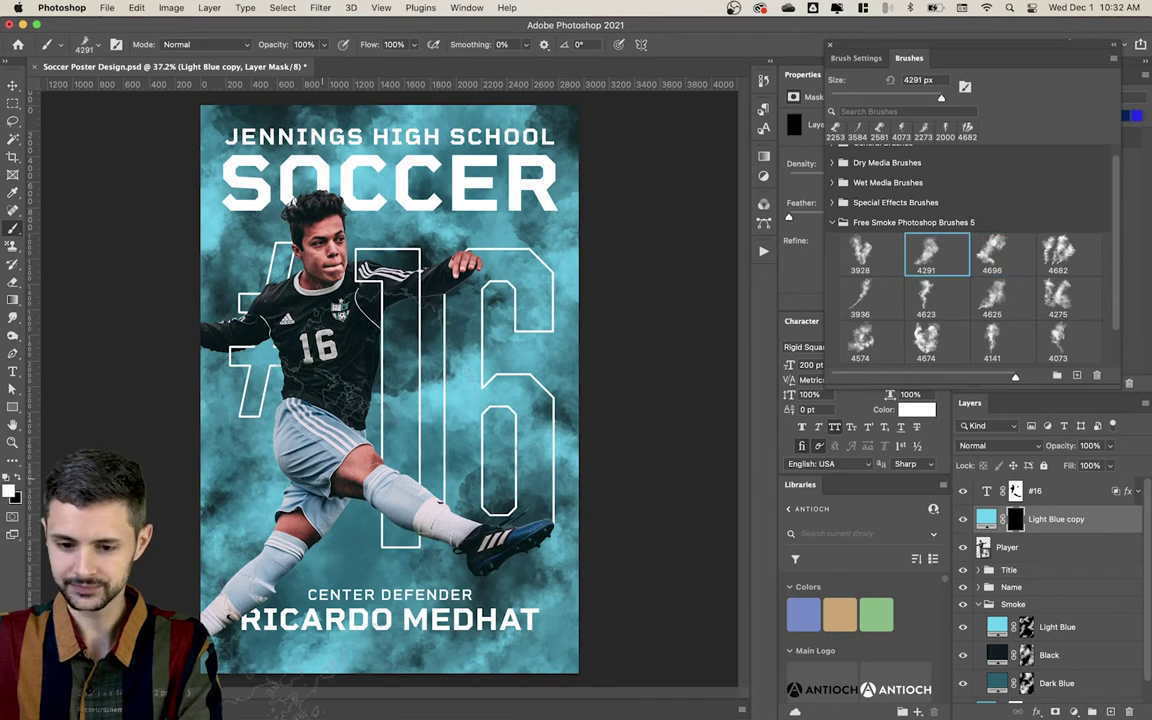
{"action": "mouse_move", "coordinate": [365, 463]}
{"action": "left_mouse_down"}
{"action": "mouse_move", "coordinate": [184, 502]}
{"action": "mouse_move", "coordinate": [170, 530]}
{"action": "left_mouse_up"}
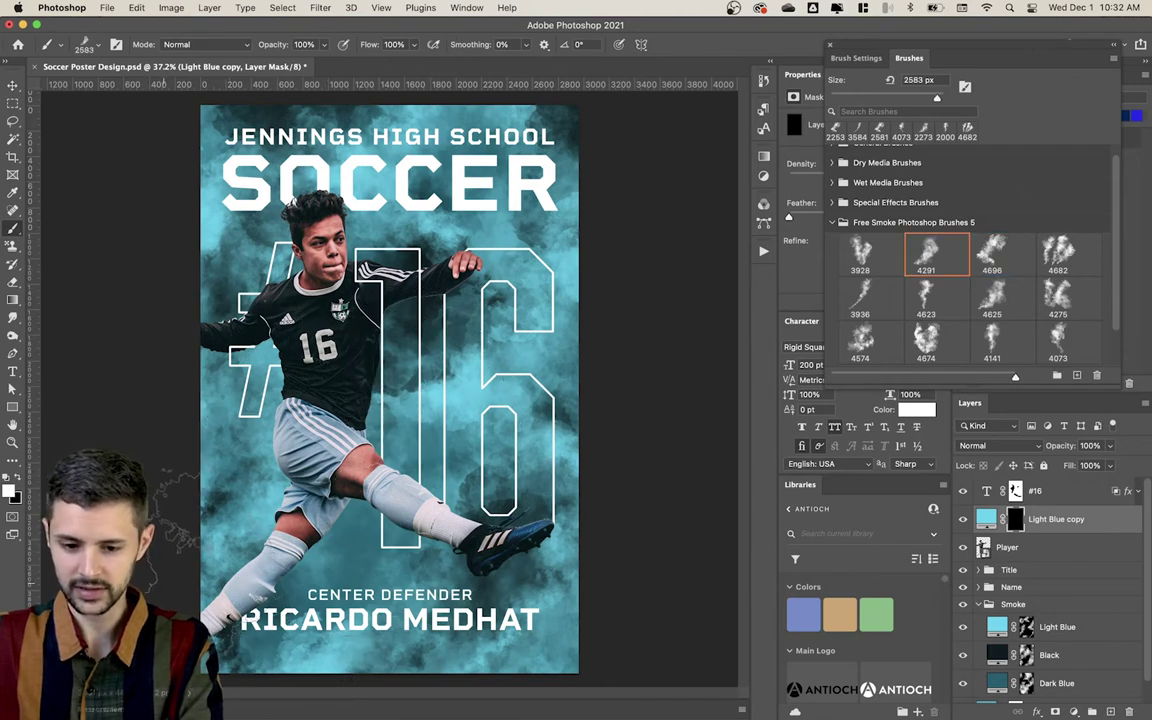
{"action": "left_click", "coordinate": [172, 485]}
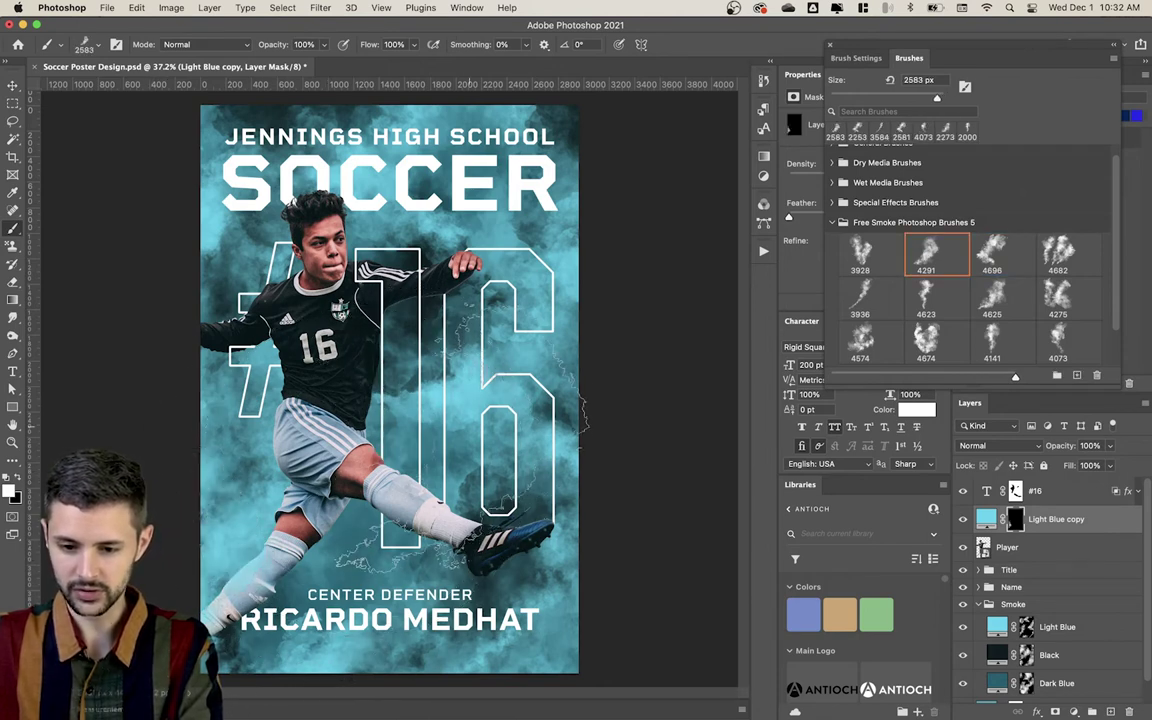
{"action": "left_click", "coordinate": [490, 405]}
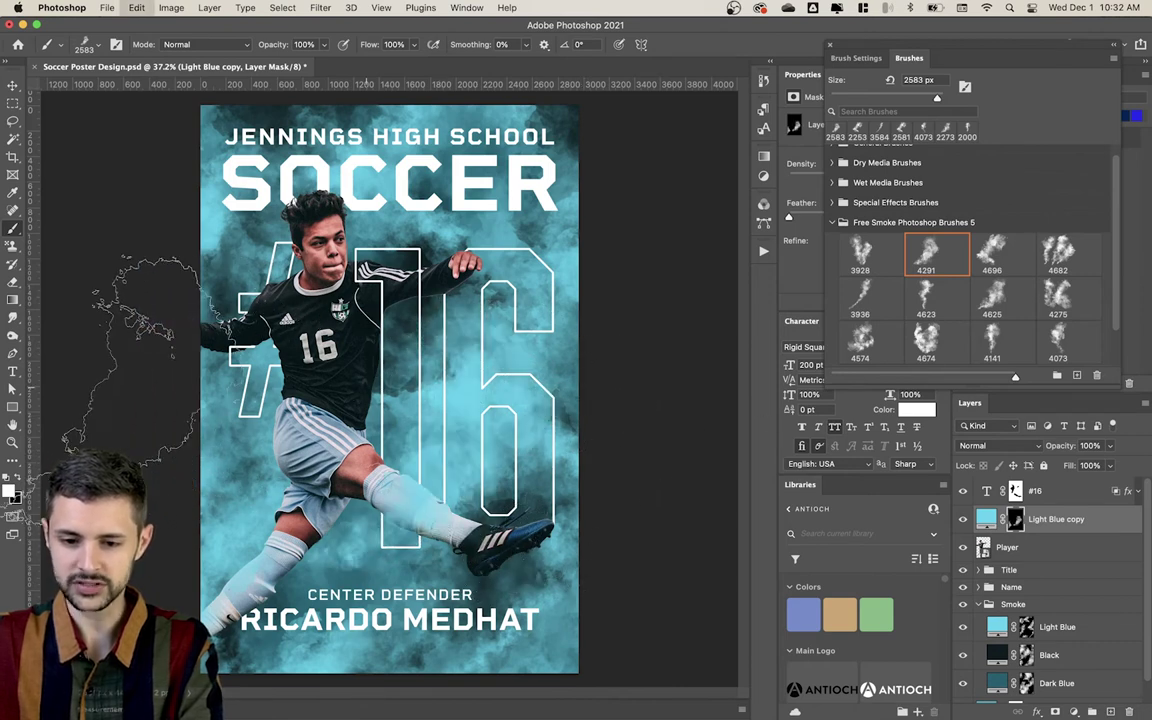
{"action": "key", "text": "super+z"}
{"action": "mouse_move", "coordinate": [121, 437]}
{"action": "left_mouse_down"}
{"action": "mouse_move", "coordinate": [121, 375]}
{"action": "mouse_move", "coordinate": [95, 375]}
{"action": "left_mouse_up"}
{"action": "left_click", "coordinate": [230, 320]}
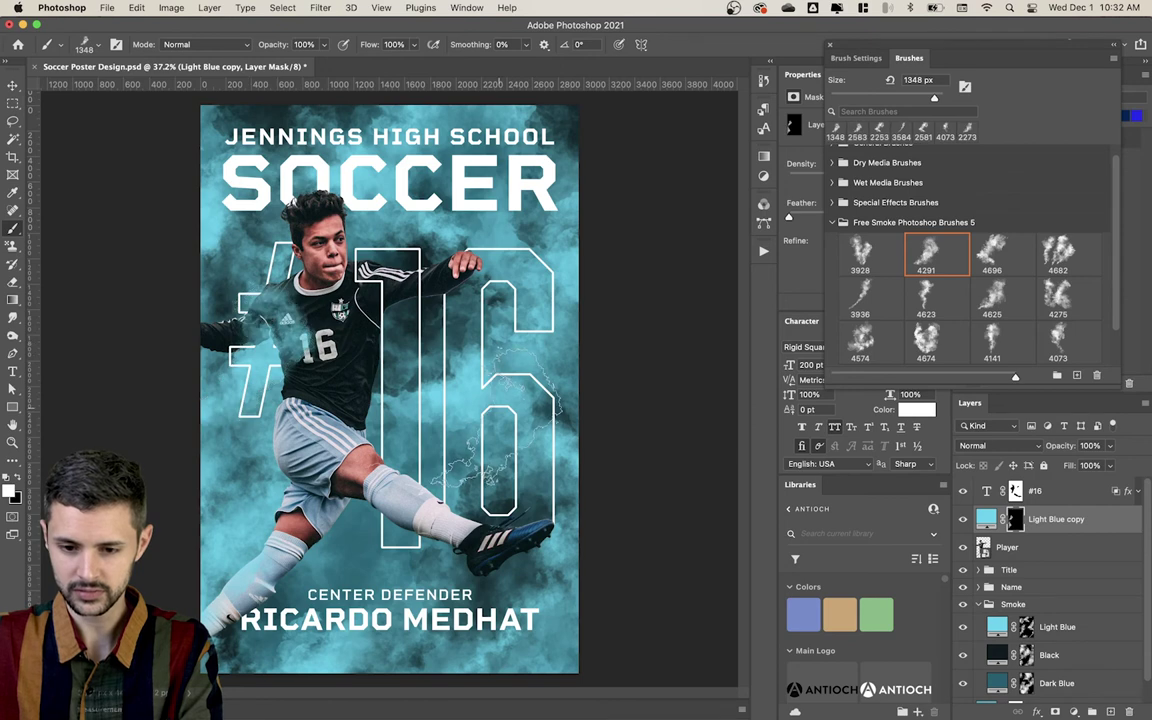
{"action": "key", "text": "super+z"}
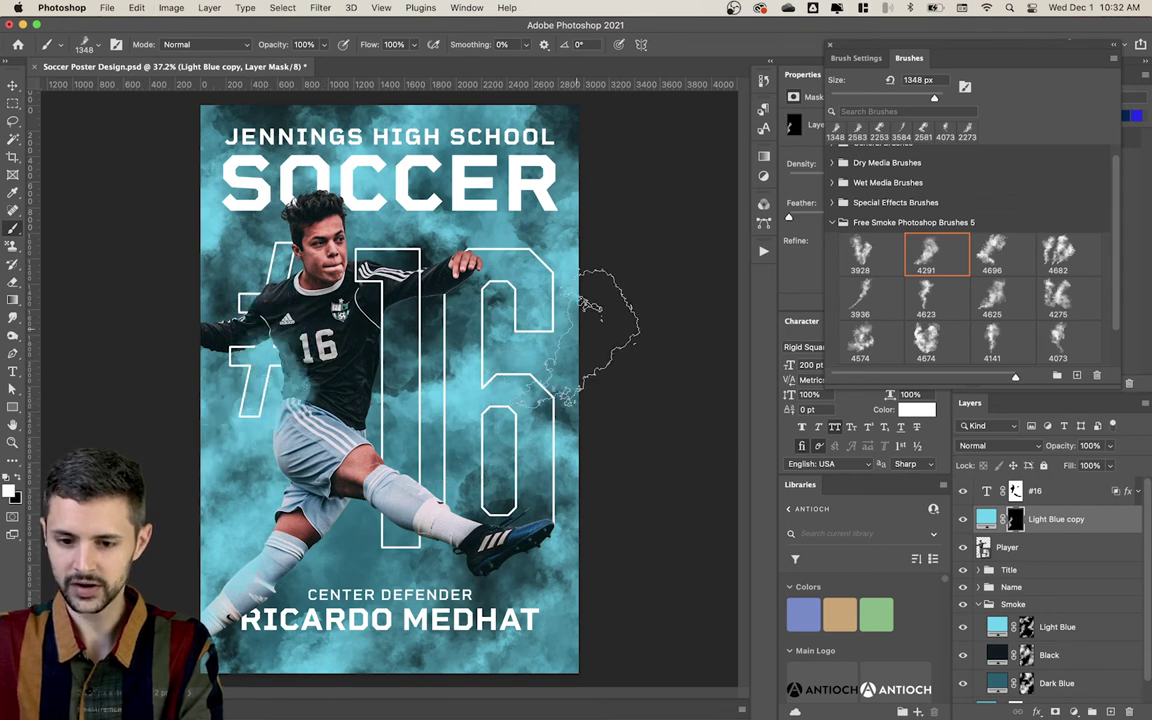
Step: Try a 4623-brush smoke stamp at about 2605 px over the 16, then undo it
{"action": "left_click", "coordinate": [935, 300]}
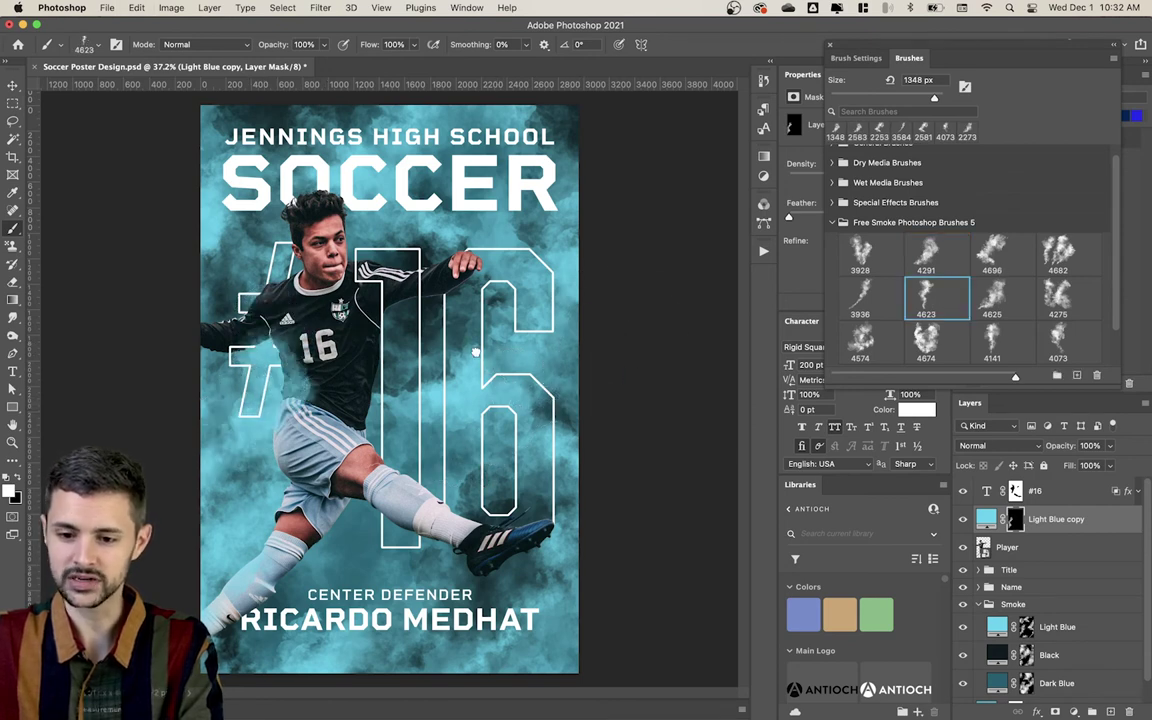
{"action": "left_click_drag", "start_coordinate": [165, 421], "coordinate": [125, 421]}
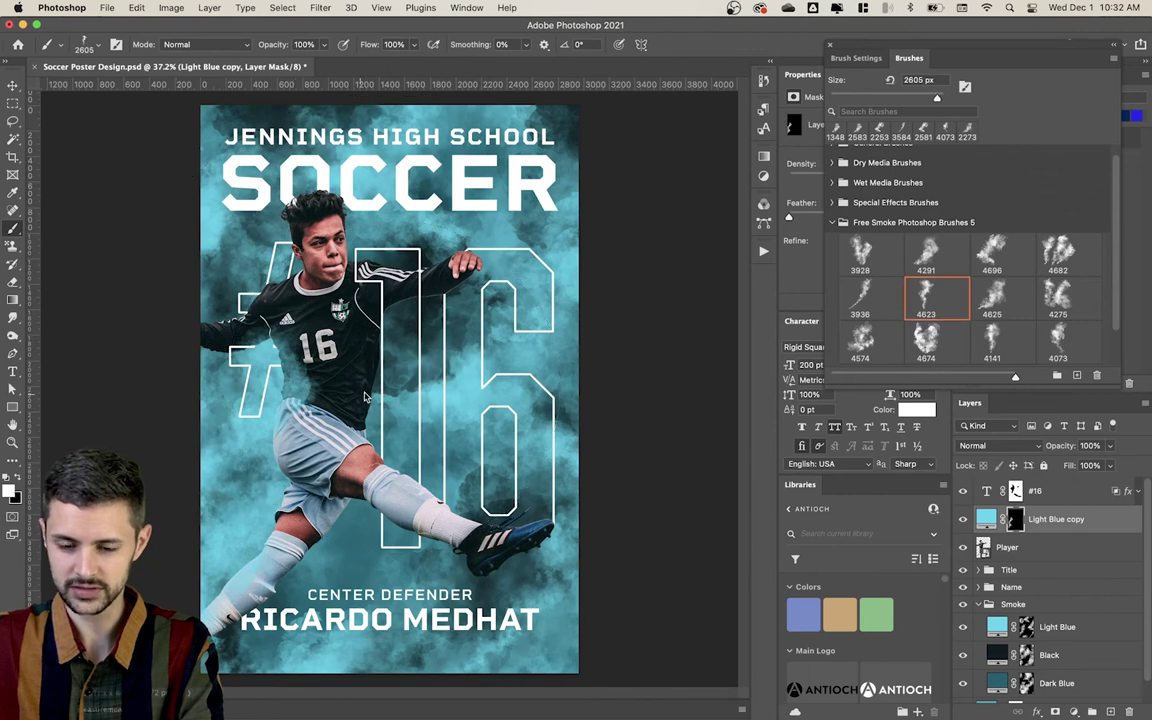
{"action": "left_click", "coordinate": [500, 435]}
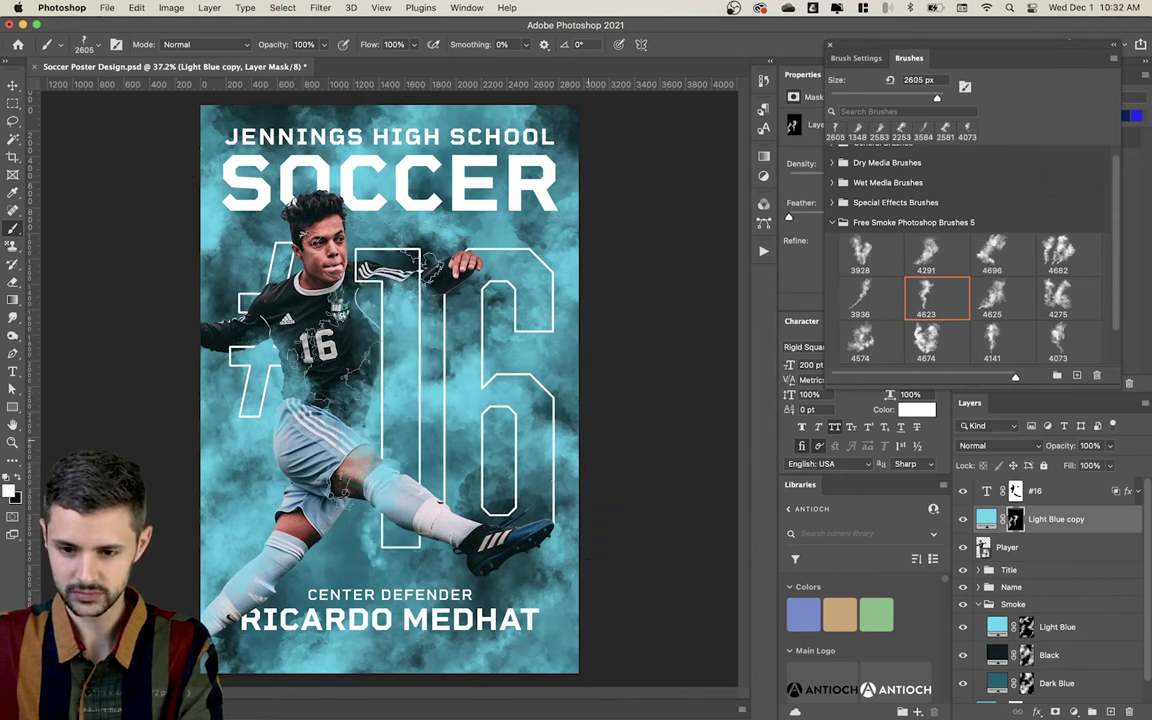
{"action": "key", "text": "super+z"}
{"action": "key", "text": "super+shift+z"}
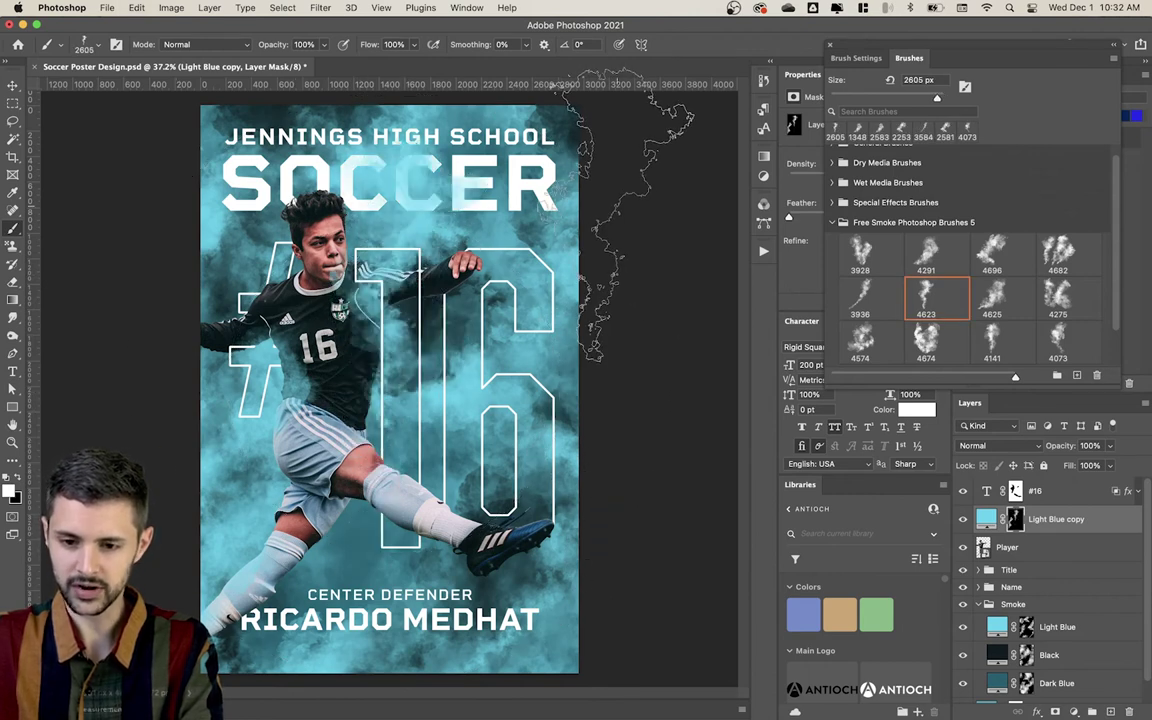
{"action": "key", "text": "super+z"}
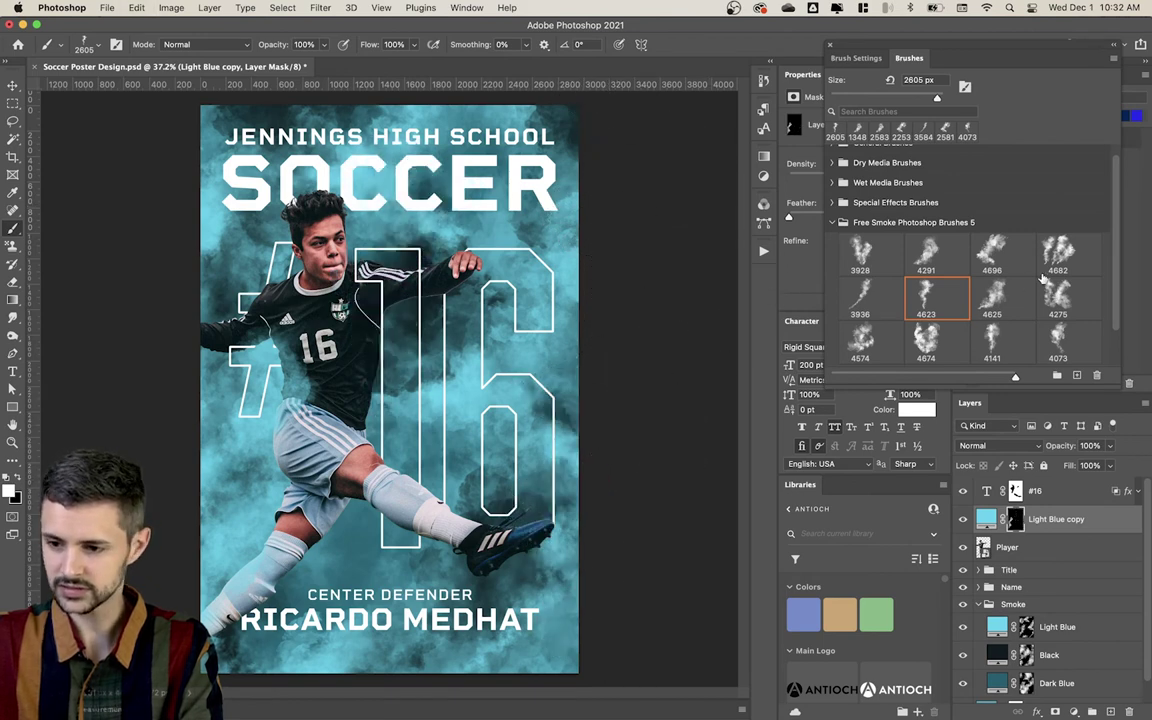
Step: Stamp smoke over the 16 and shoe with the 4682 brush, undoing knee and leg stamps
{"action": "left_click", "coordinate": [1068, 252]}
{"action": "left_click_drag", "start_coordinate": [572, 524], "coordinate": [540, 524]}
{"action": "left_click", "coordinate": [490, 440]}
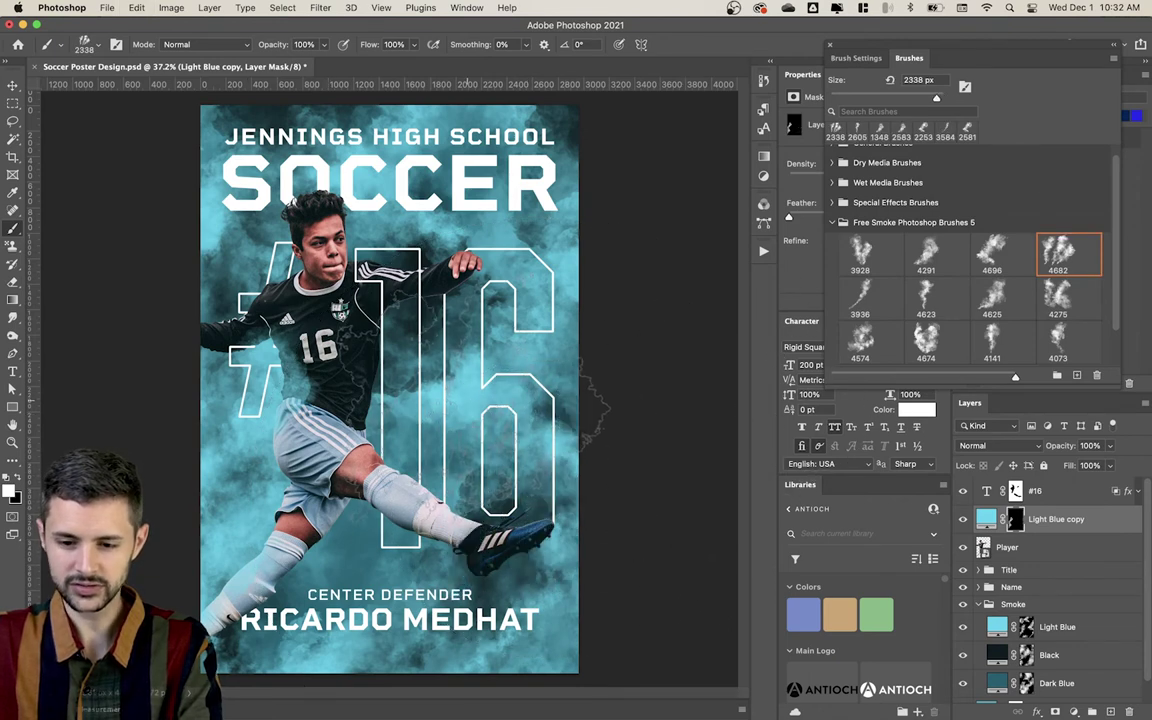
{"action": "left_click", "coordinate": [415, 366]}
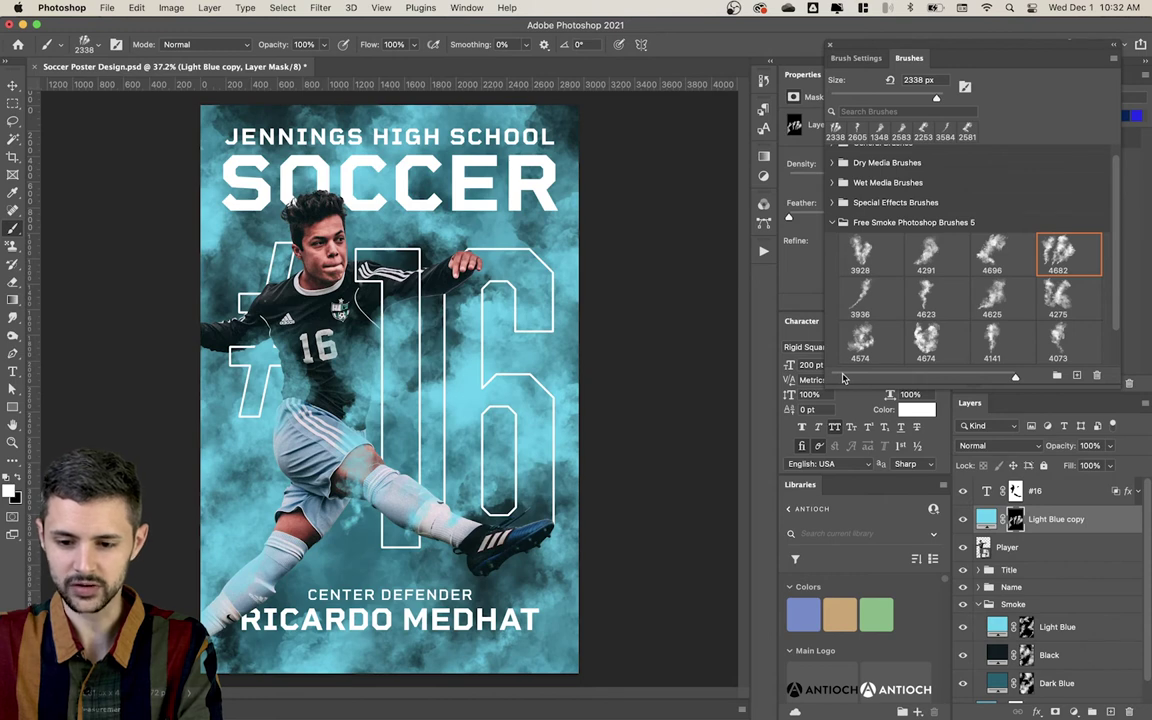
{"action": "key", "text": "super+z"}
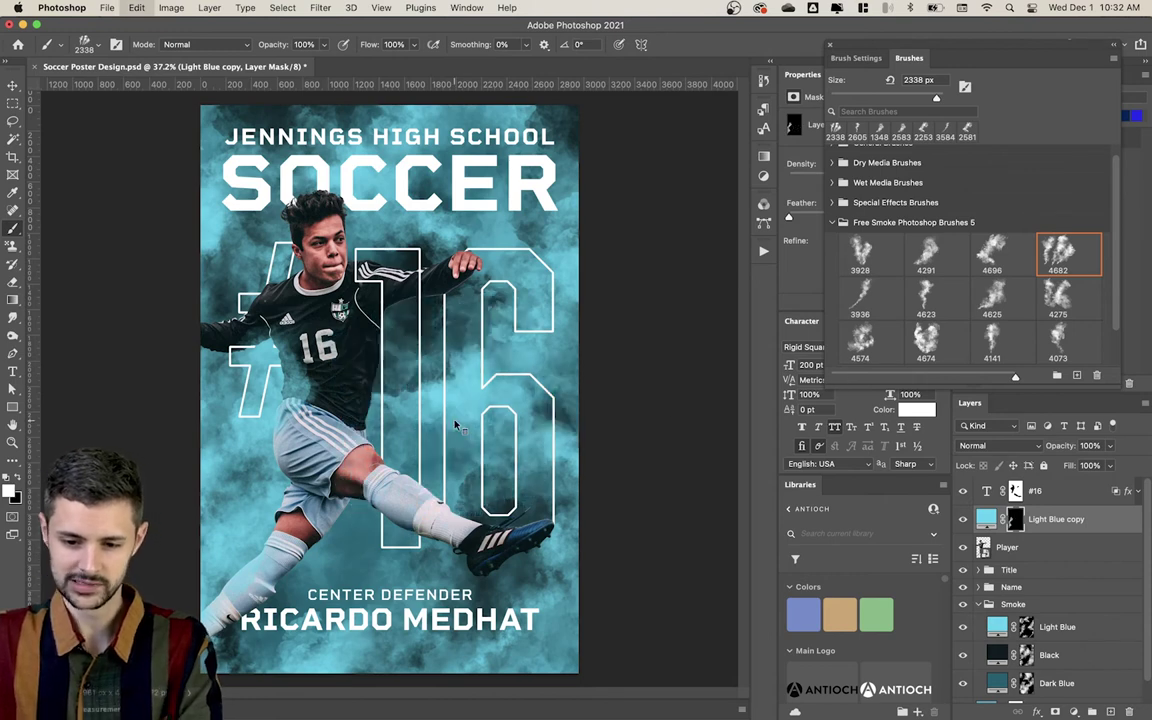
{"action": "left_click_drag", "start_coordinate": [455, 425], "coordinate": [428, 427]}
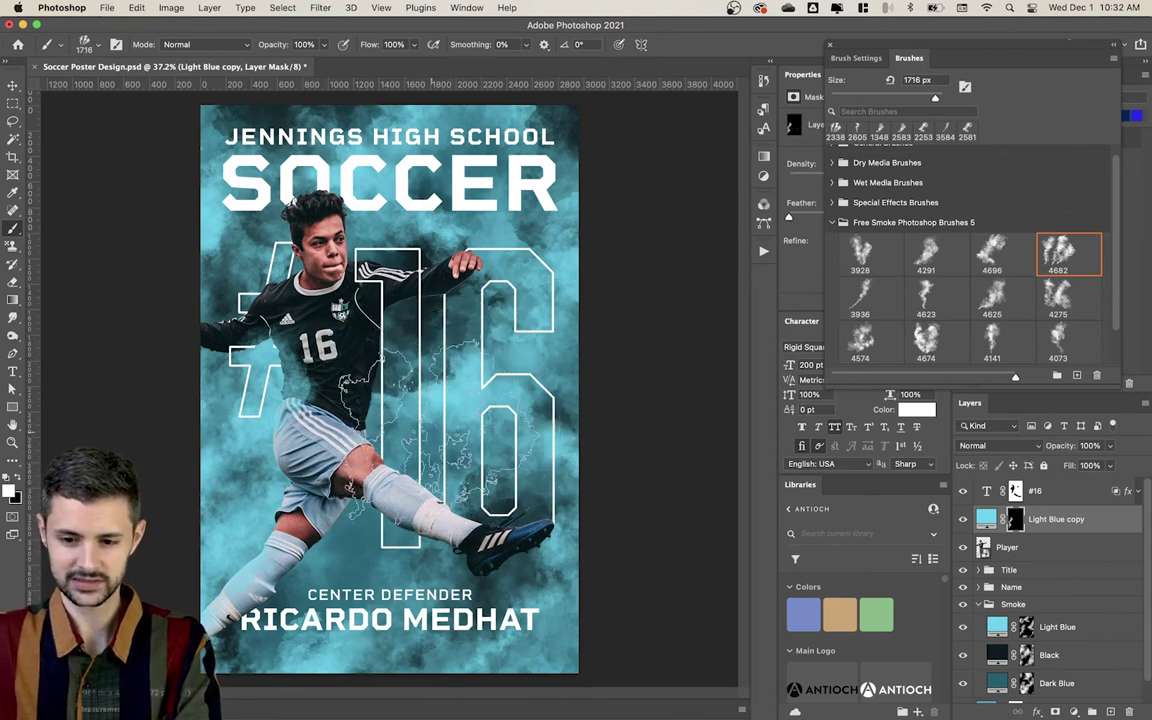
{"action": "left_click", "coordinate": [428, 427]}
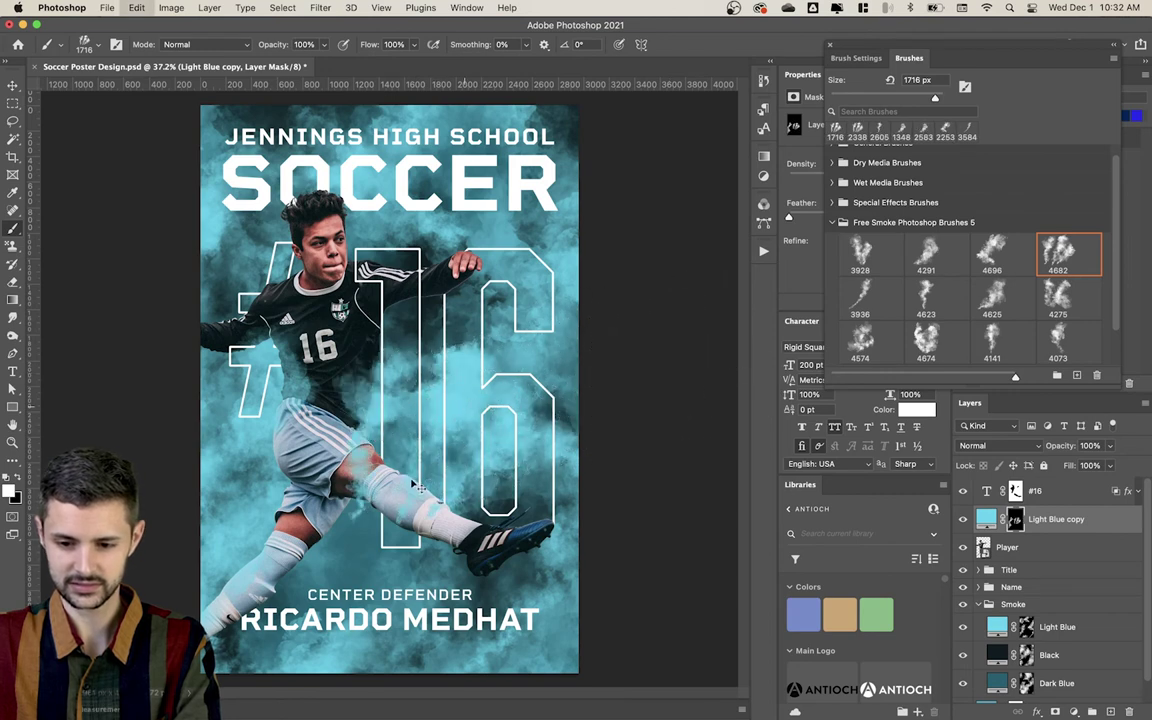
{"action": "key", "text": "super+z"}
{"action": "left_click", "coordinate": [378, 525]}
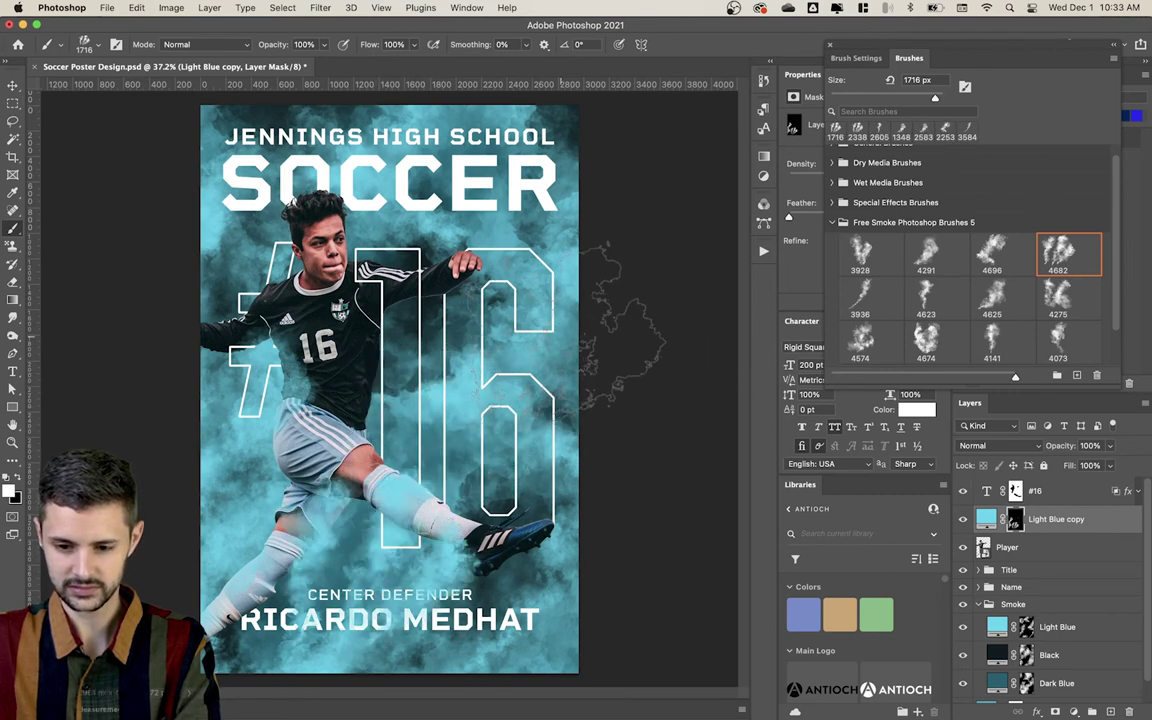
{"action": "key", "text": "super+z"}
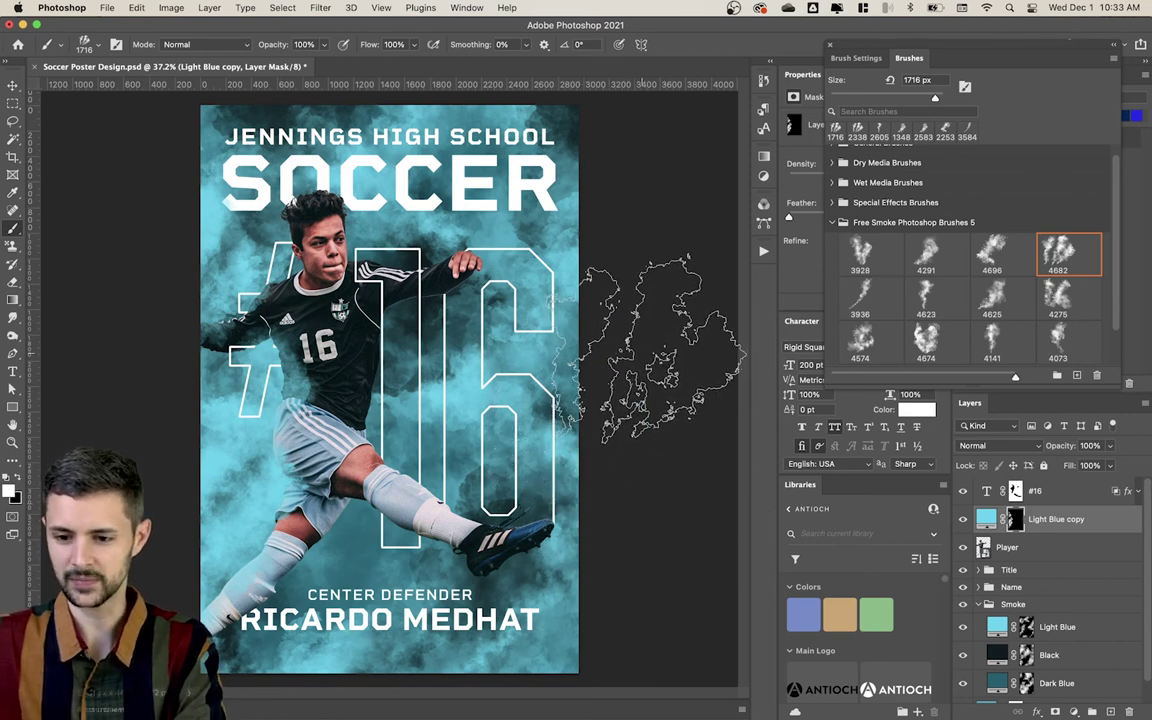
{"action": "key", "text": "v"}
{"action": "left_click", "coordinate": [652, 309]}
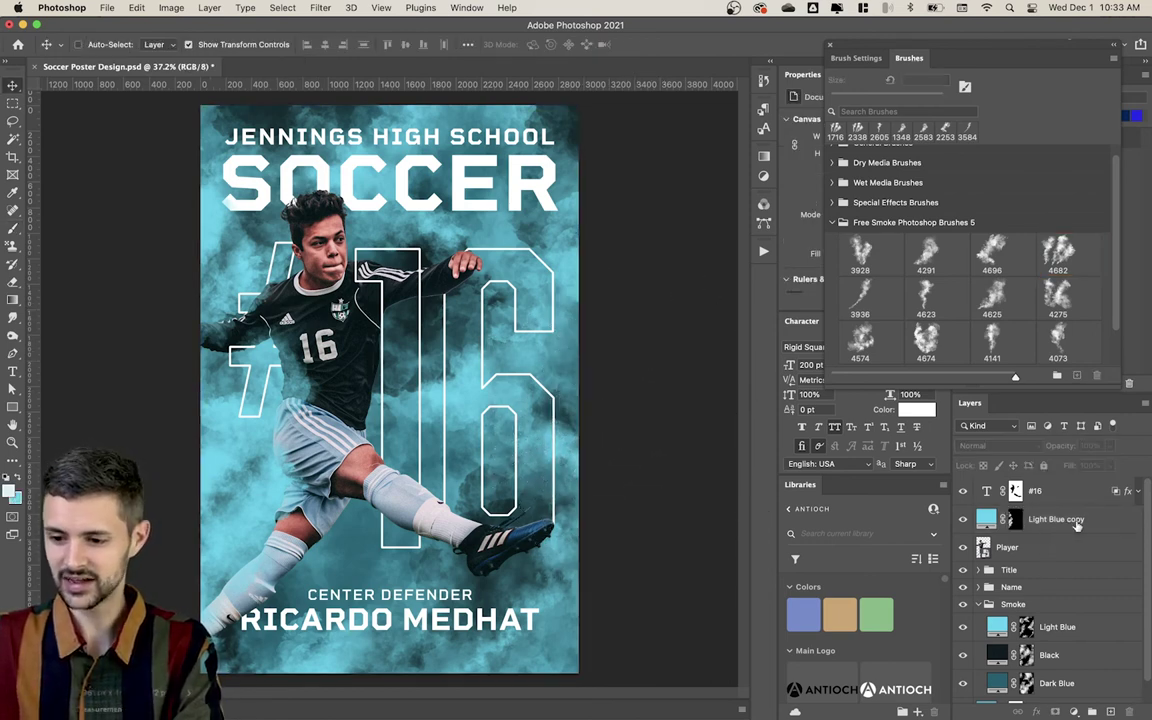
Step: Collapse the Smoke group, bring the Name group to the top with Cmd+Shift+], and open Soccer's Layer Style
{"action": "left_click", "coordinate": [980, 605]}
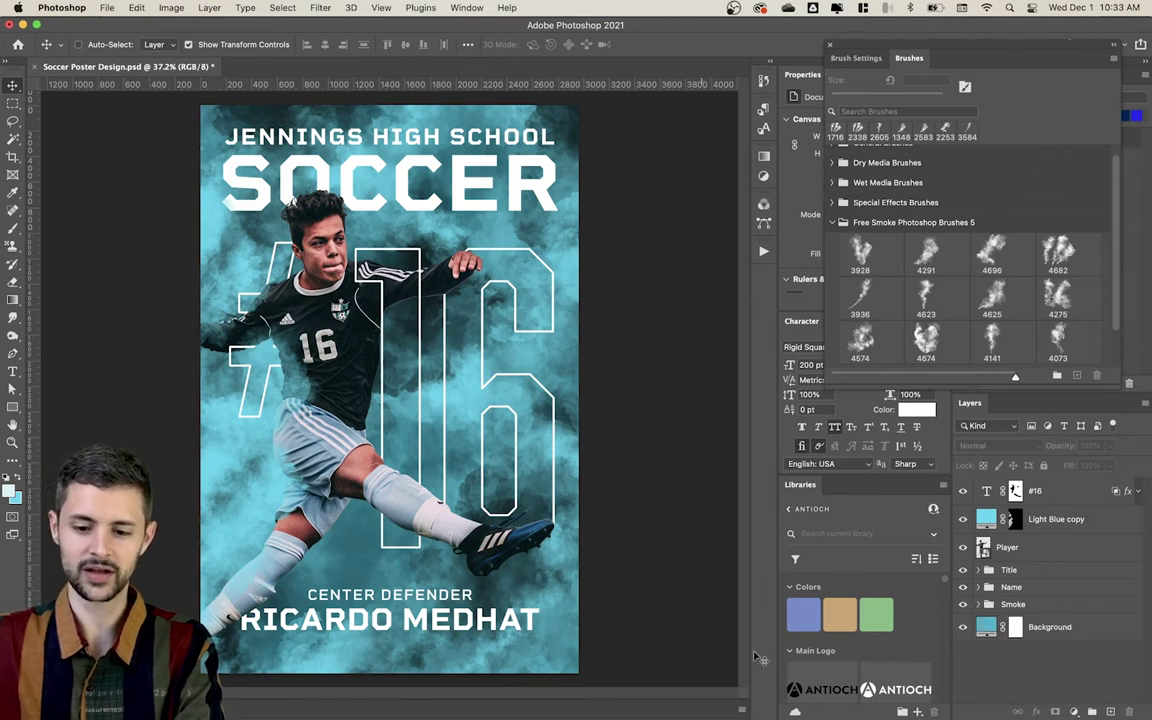
{"action": "left_click", "coordinate": [1046, 596]}
{"action": "key", "text": "super+shift+bracketright"}
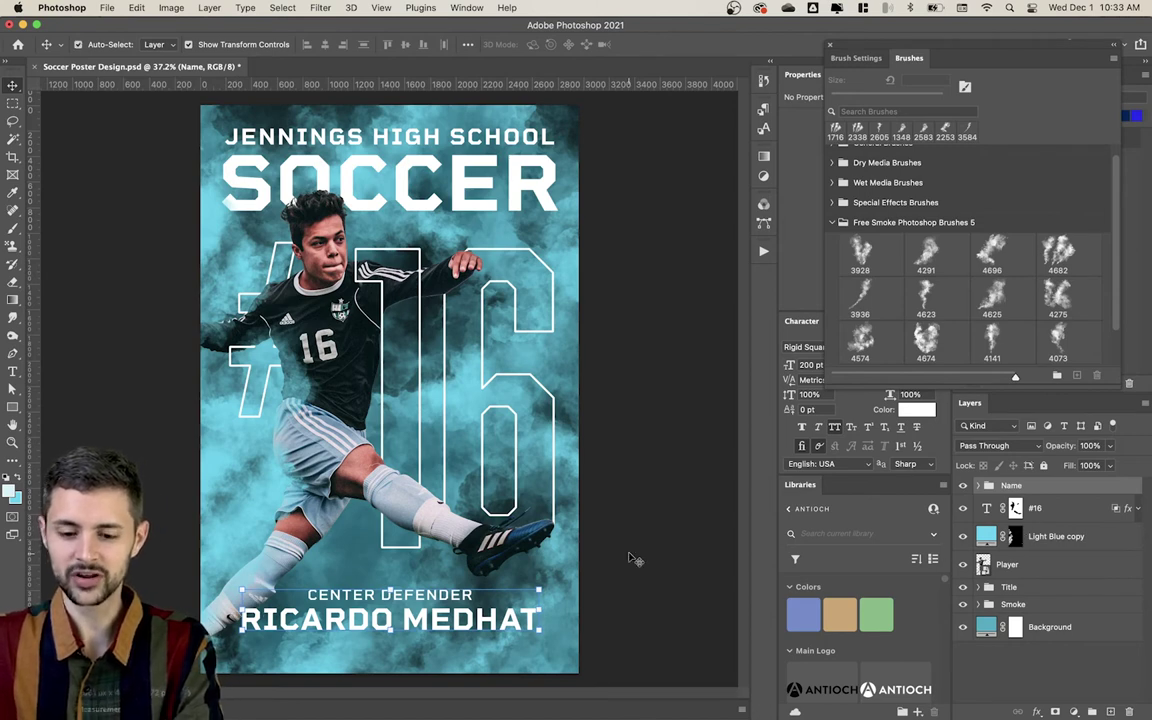
{"action": "key", "text": "super+alt+a"}
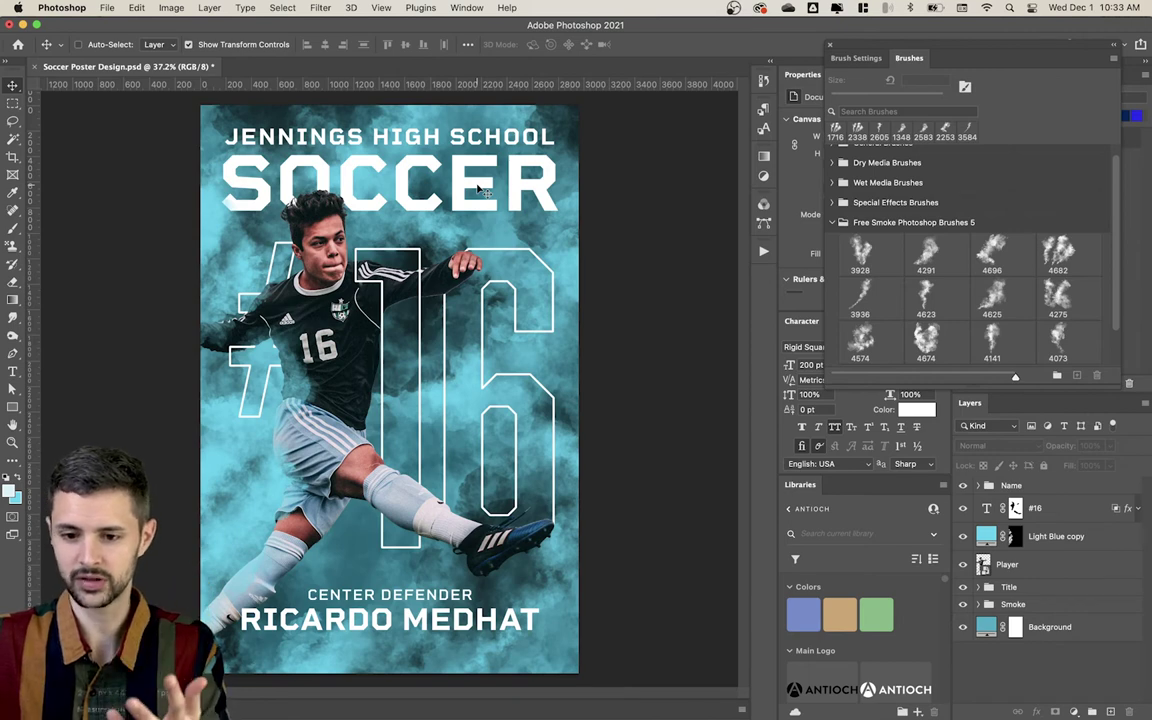
{"action": "left_click", "coordinate": [470, 188], "text": "super"}
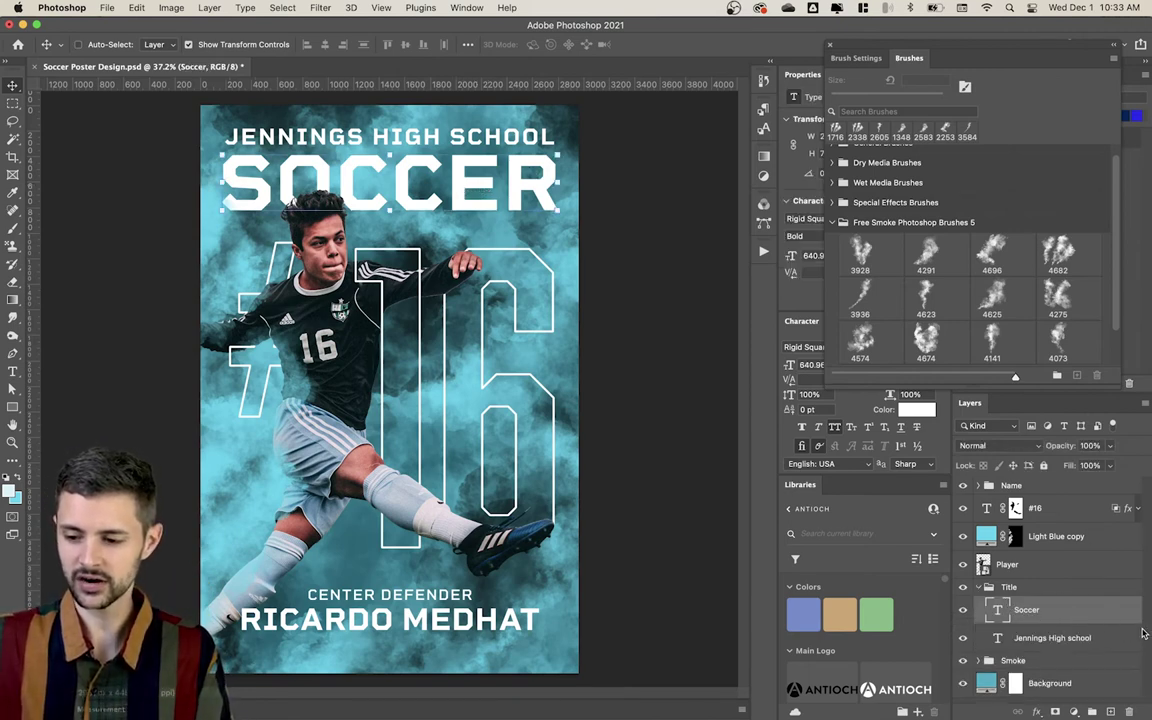
{"action": "double_click", "coordinate": [1132, 612]}
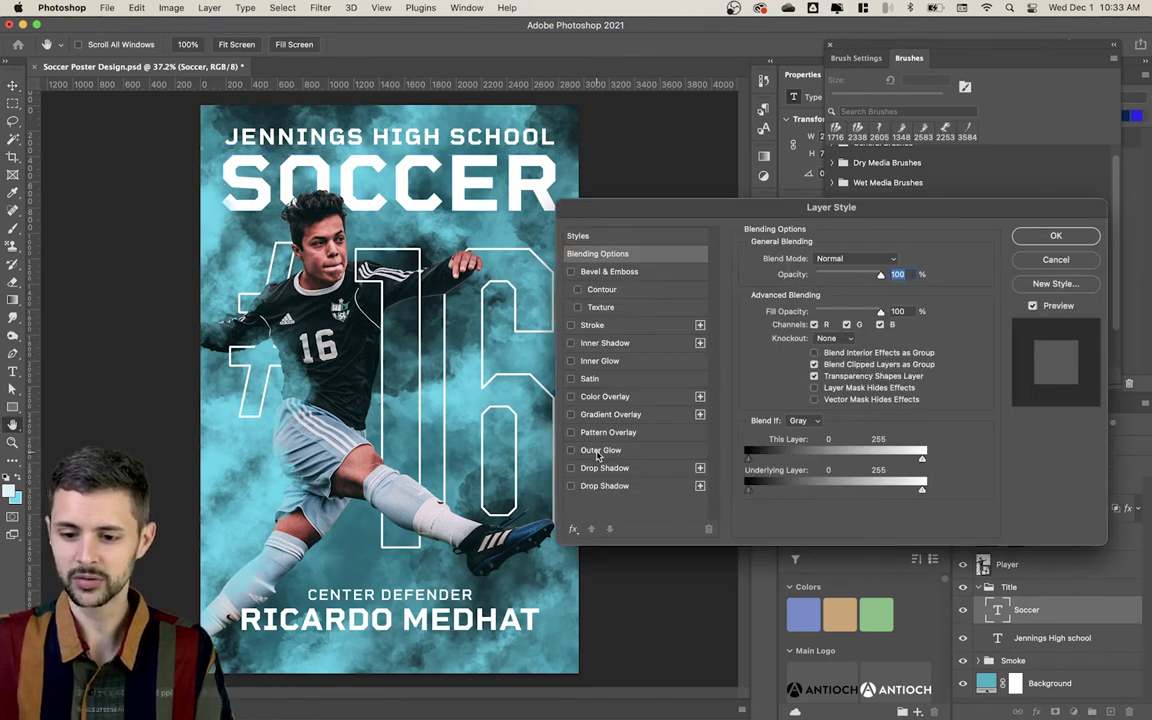
Step: Add a Normal-blend white Outer Glow to SOCCER at 69% opacity, Softer technique, 29 px size
{"action": "left_click", "coordinate": [600, 451]}
{"action": "left_click", "coordinate": [808, 258]}
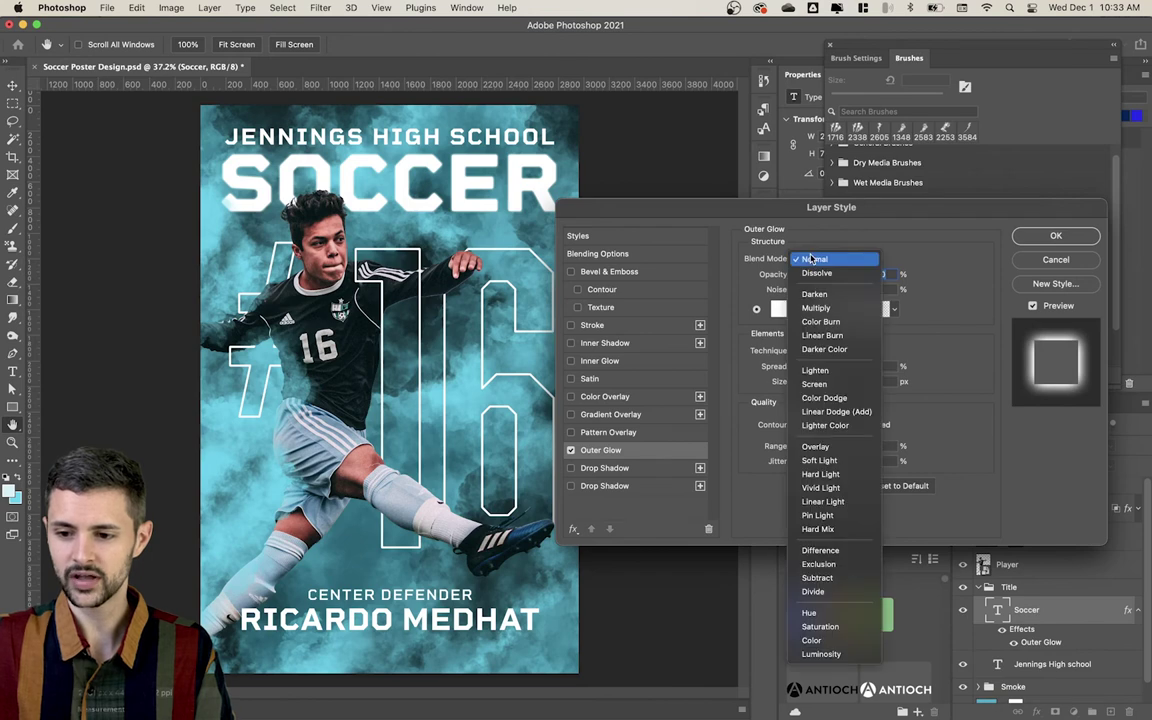
{"action": "left_click", "coordinate": [832, 260]}
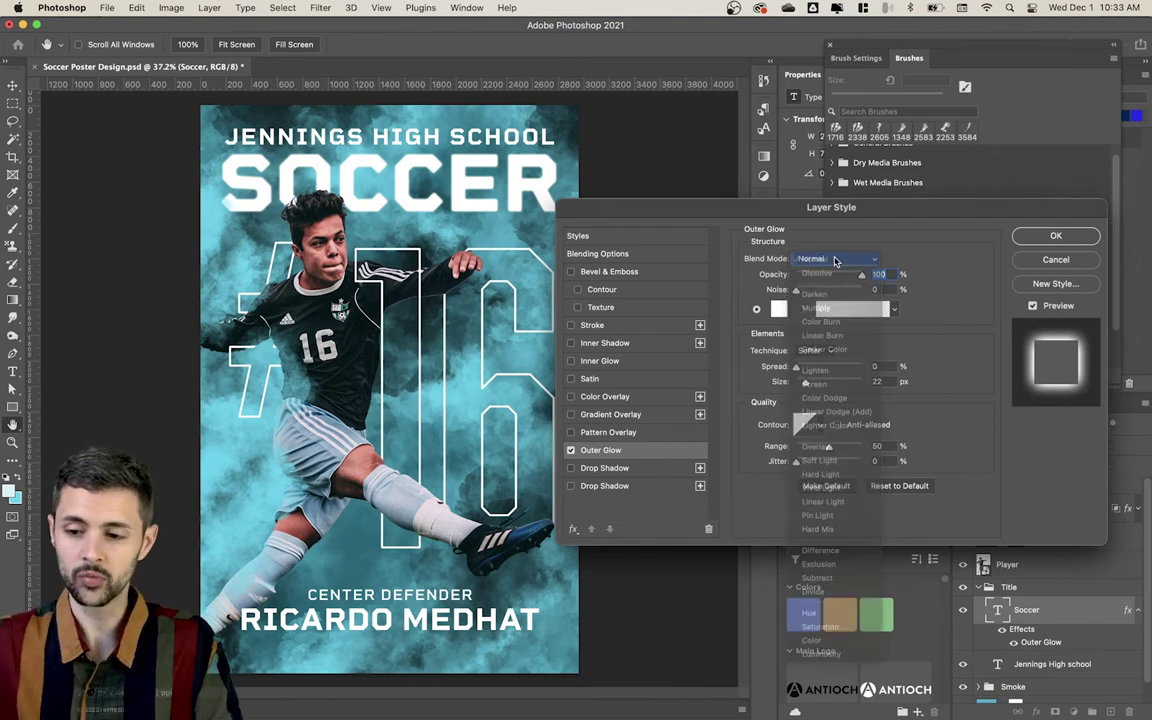
{"action": "mouse_move", "coordinate": [857, 281]}
{"action": "left_mouse_down"}
{"action": "mouse_move", "coordinate": [795, 284]}
{"action": "mouse_move", "coordinate": [852, 278]}
{"action": "mouse_move", "coordinate": [841, 279]}
{"action": "left_mouse_up"}
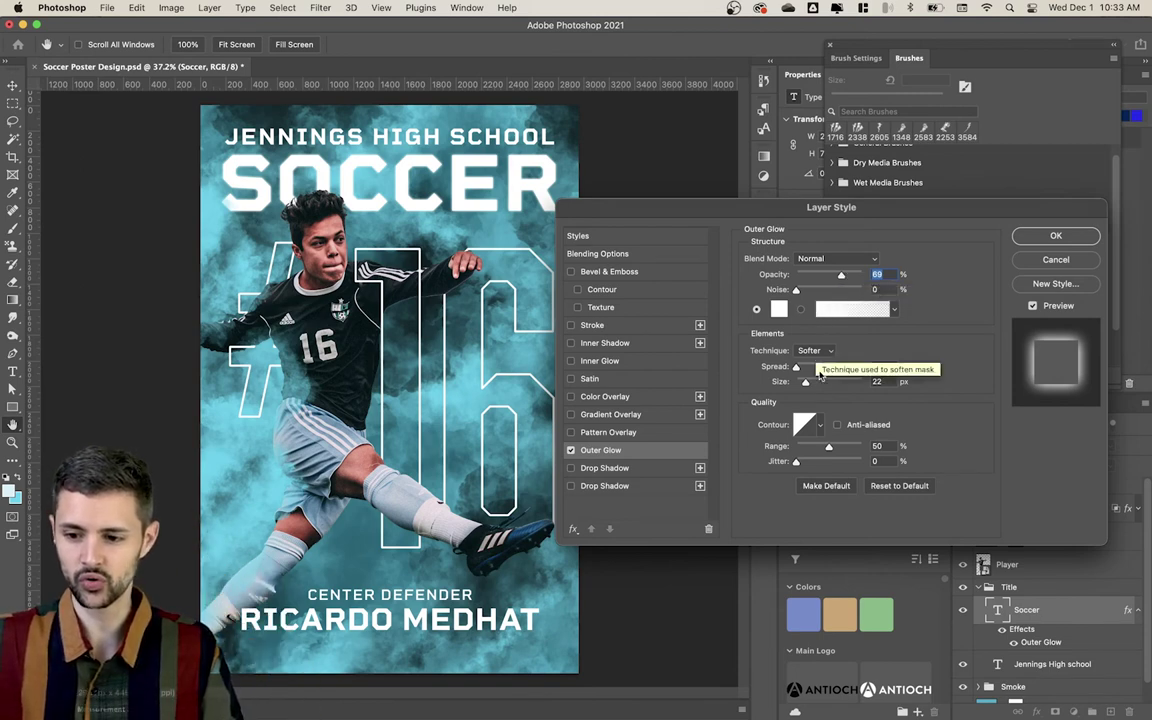
{"action": "mouse_move", "coordinate": [808, 386]}
{"action": "left_mouse_down"}
{"action": "mouse_move", "coordinate": [845, 386]}
{"action": "mouse_move", "coordinate": [807, 389]}
{"action": "left_mouse_up"}
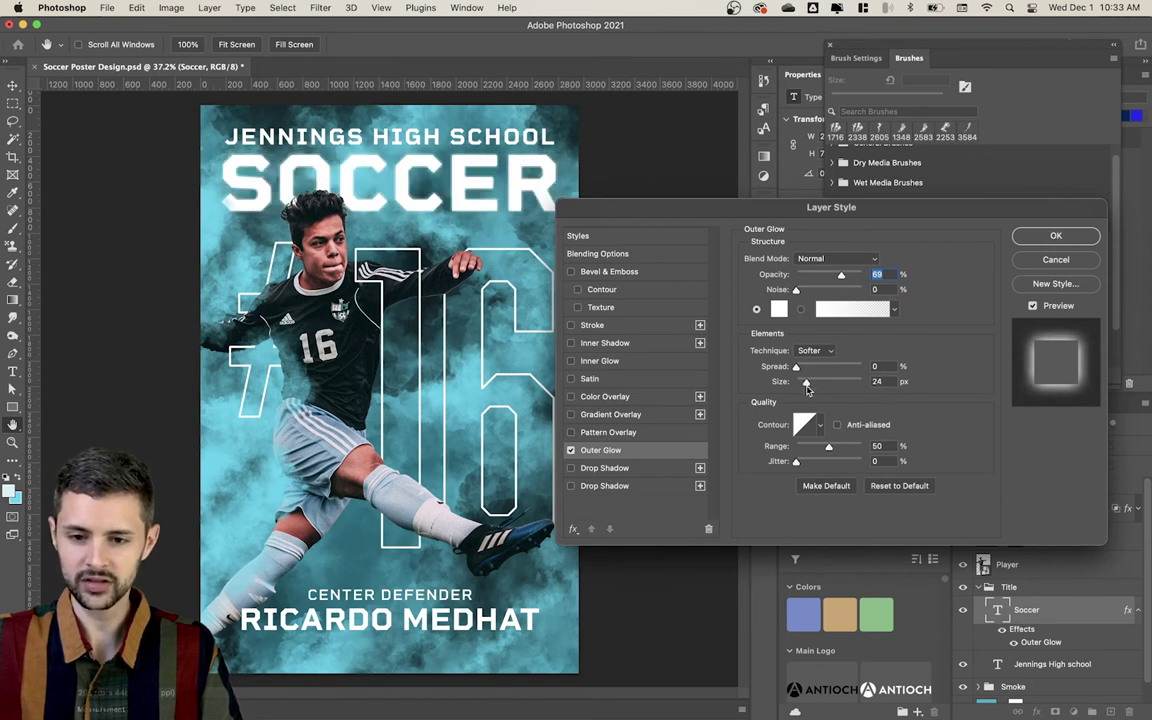
{"action": "left_click_drag", "start_coordinate": [809, 390], "coordinate": [807, 390]}
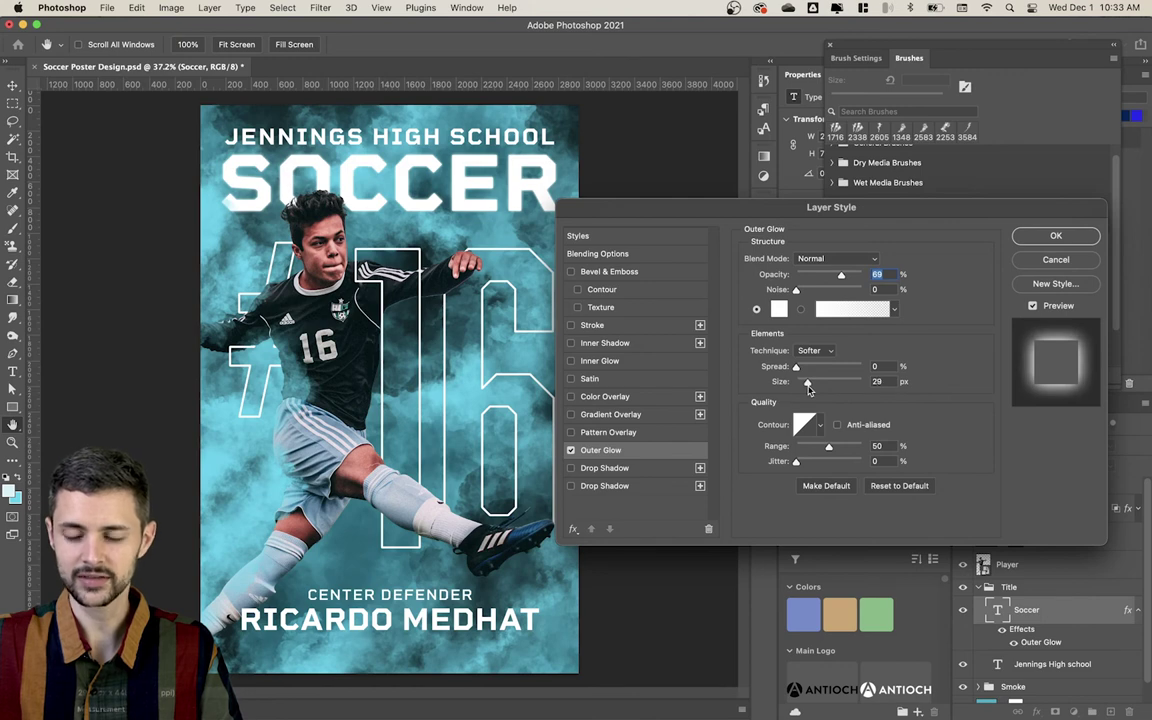
{"action": "left_click", "coordinate": [1060, 237]}
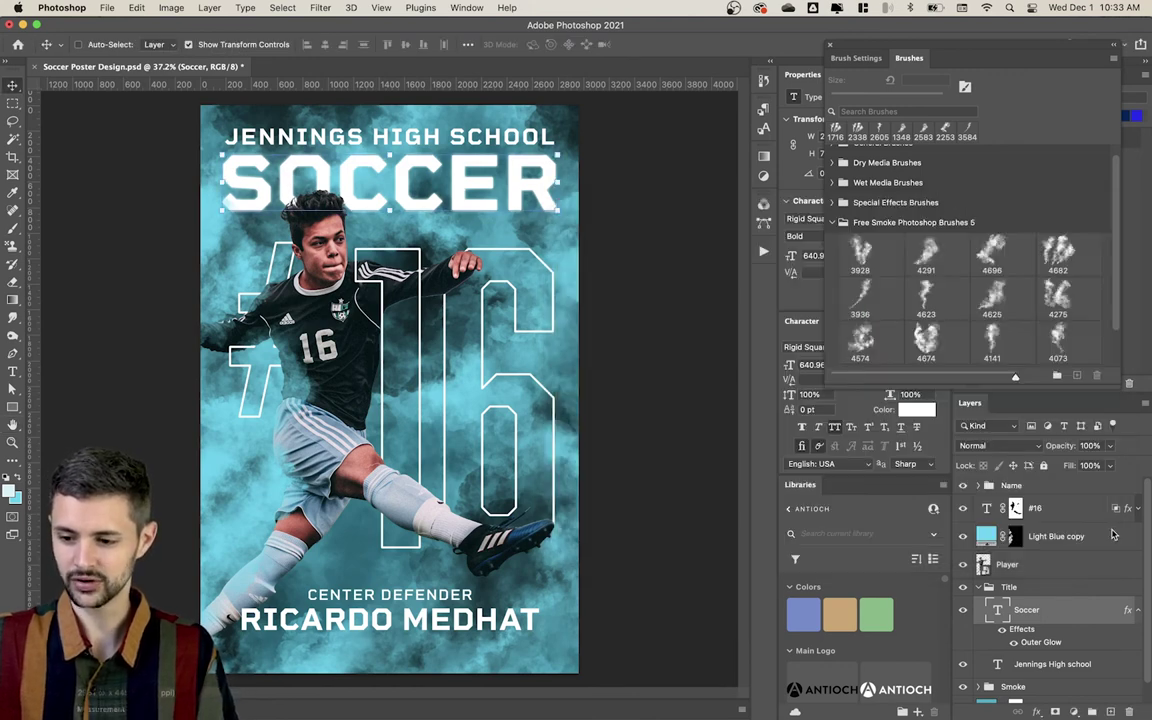
{"action": "right_click", "coordinate": [1093, 617]}
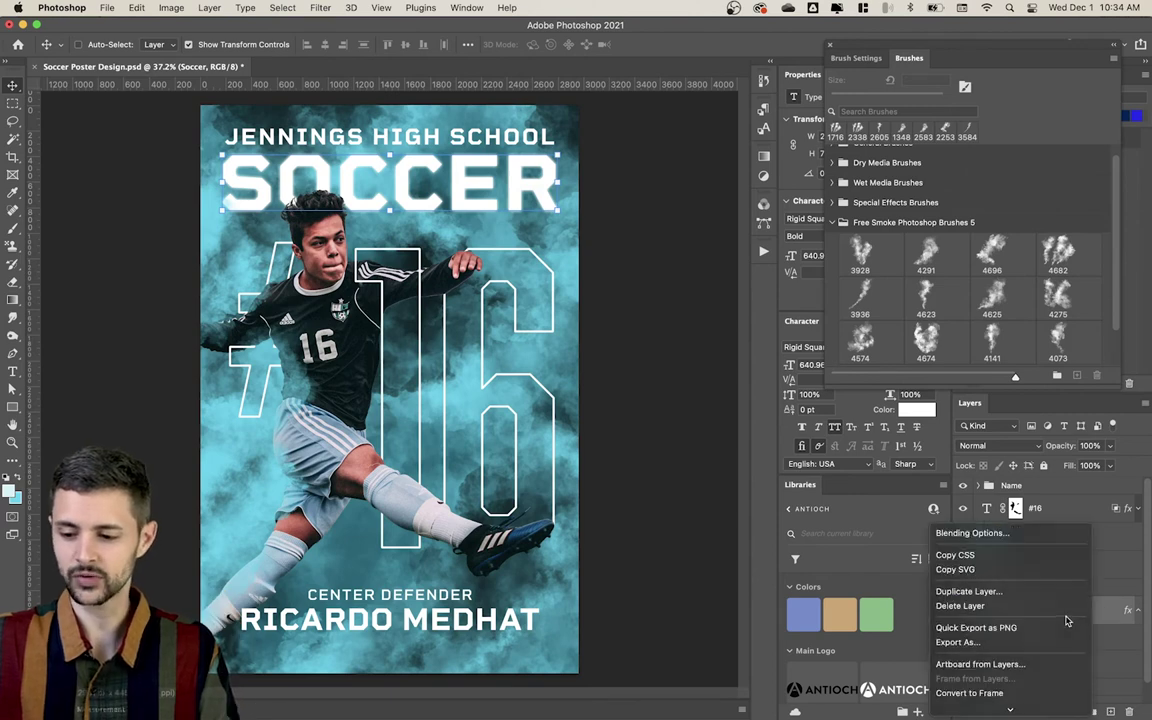
Step: Copy Soccer's layer style, paste it onto Jennings High school, and reduce that glow to 16 px
{"action": "left_click", "coordinate": [1024, 519]}
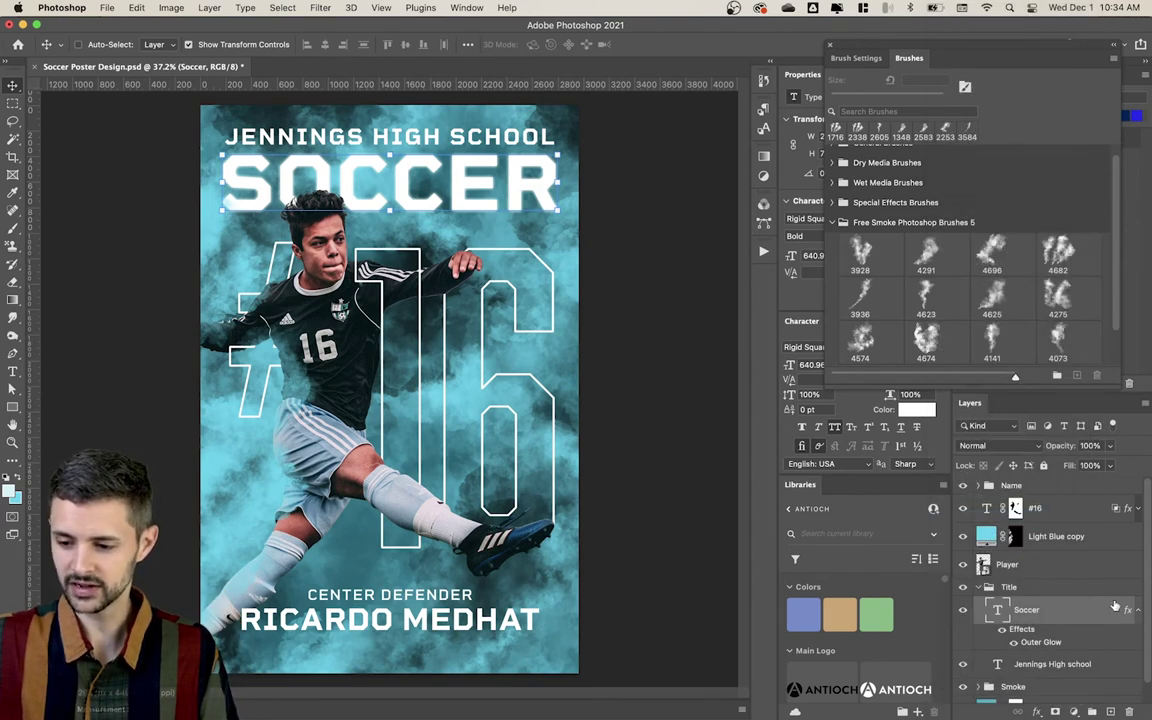
{"action": "left_click", "coordinate": [1137, 612]}
{"action": "right_click", "coordinate": [1110, 637]}
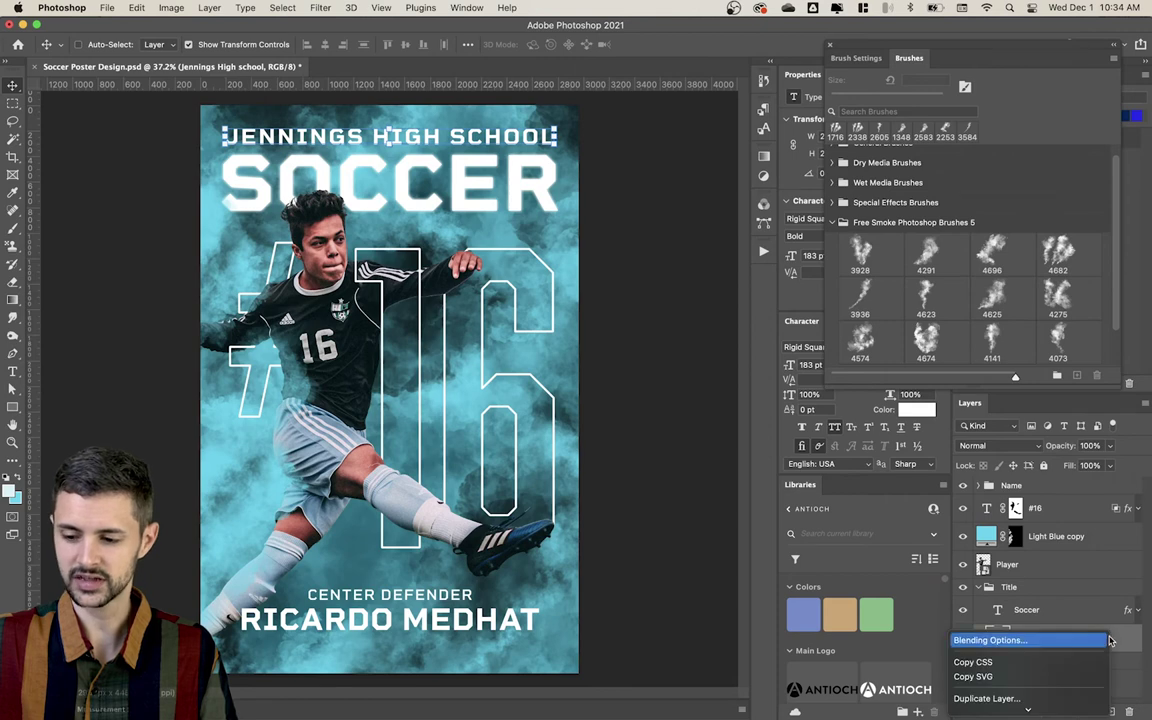
{"action": "left_click", "coordinate": [1031, 539]}
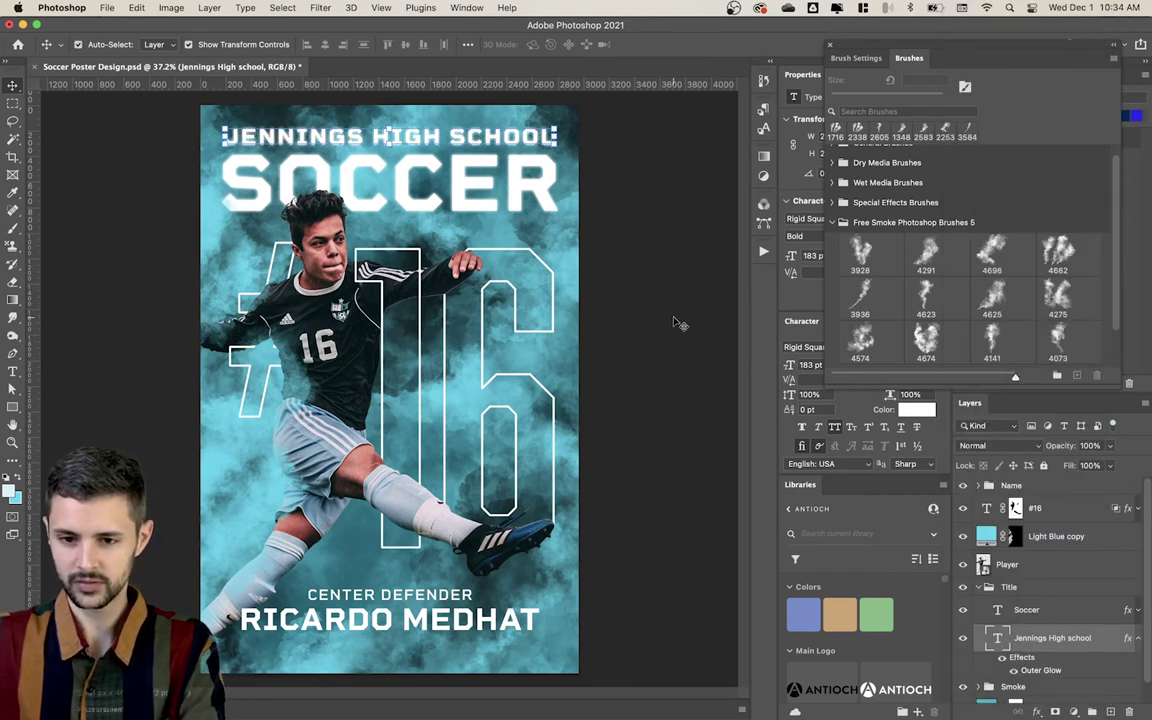
{"action": "left_click", "coordinate": [640, 167]}
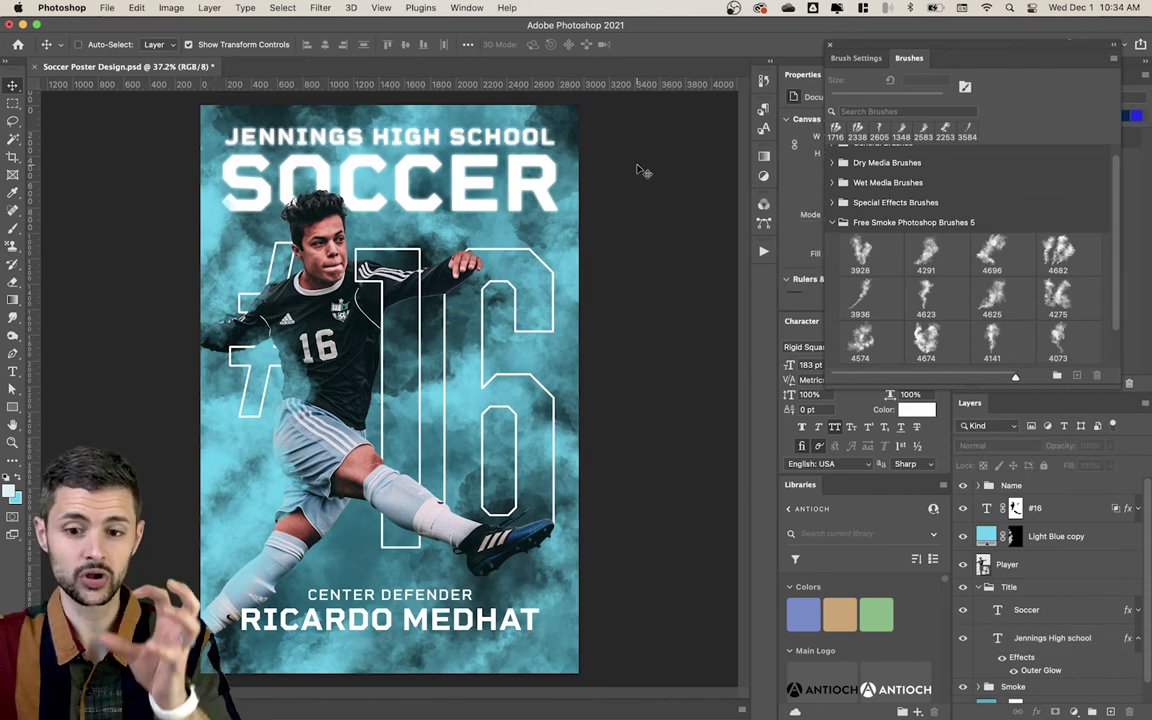
{"action": "left_click", "coordinate": [1045, 638]}
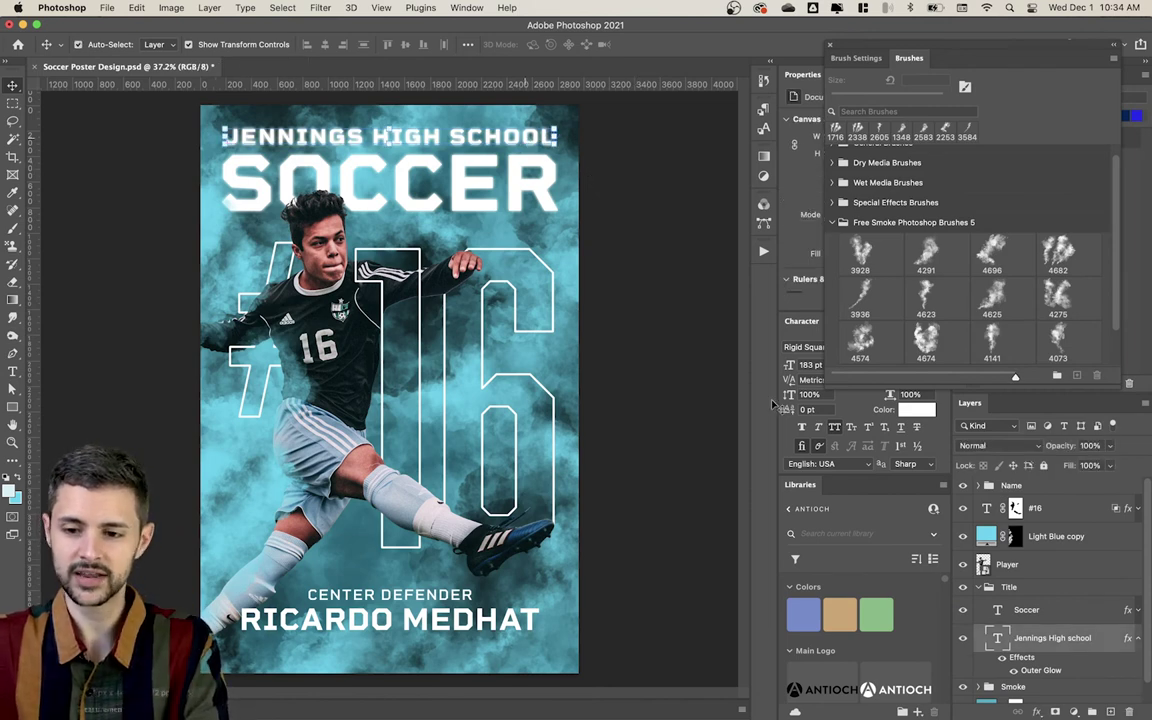
{"action": "double_click", "coordinate": [1041, 671]}
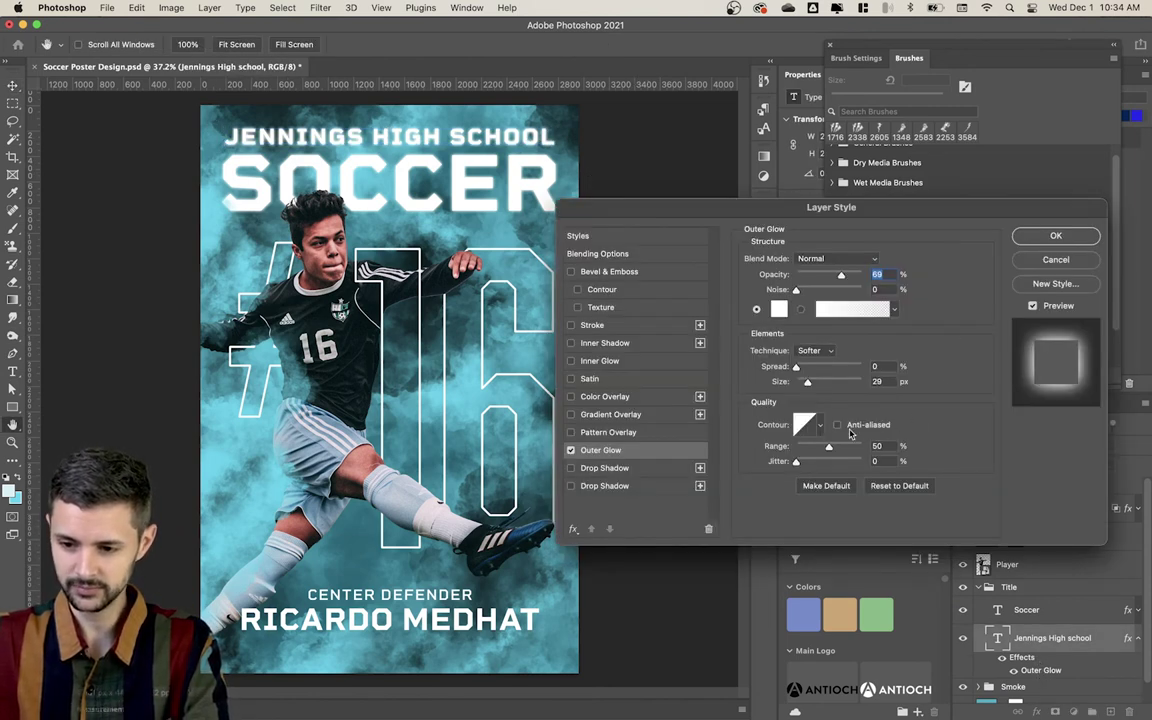
{"action": "left_click_drag", "start_coordinate": [806, 384], "coordinate": [805, 384]}
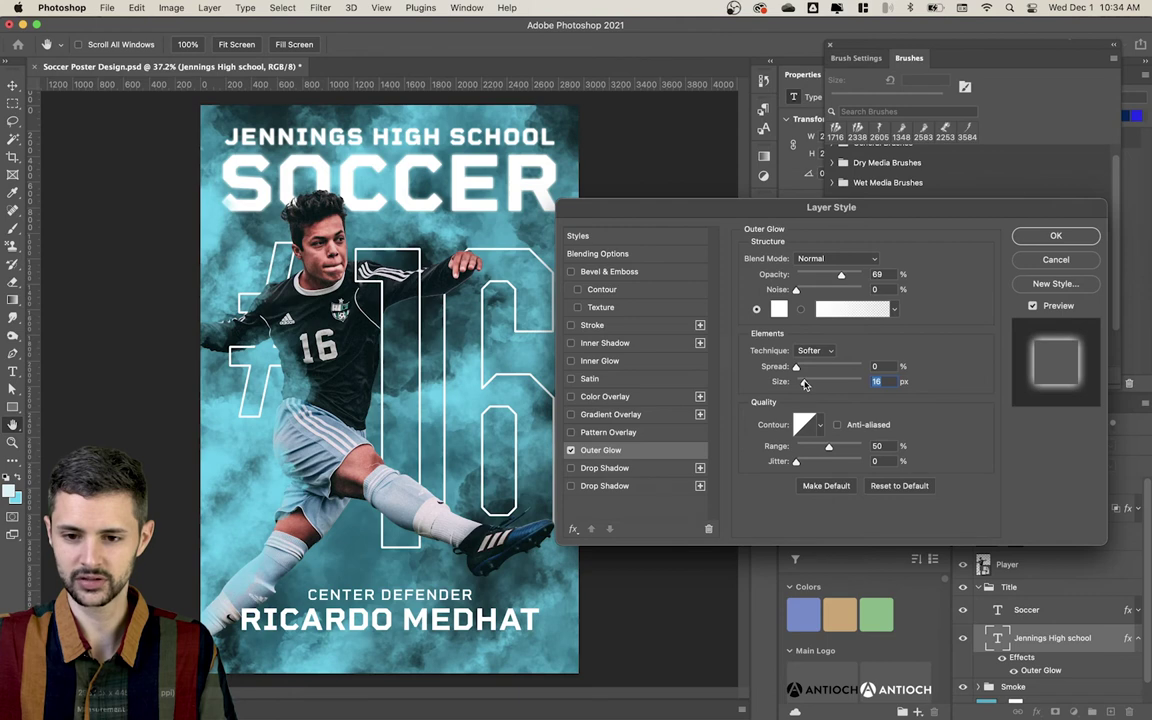
{"action": "left_click", "coordinate": [1045, 236]}
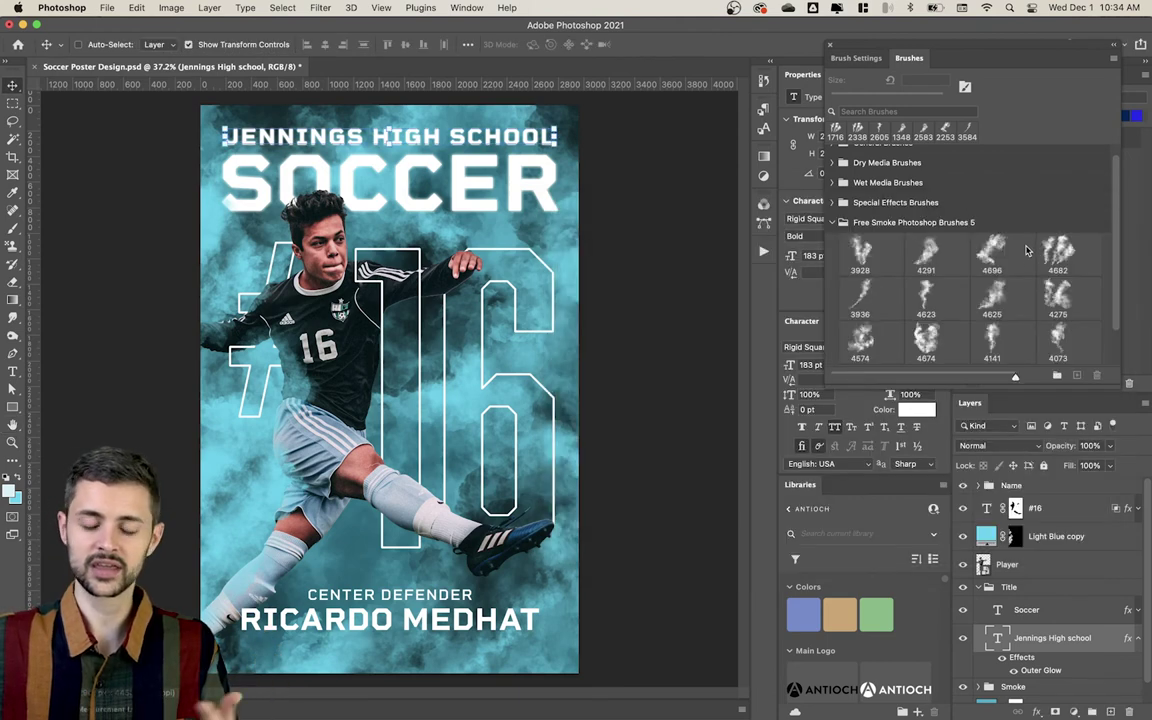
{"action": "right_click", "coordinate": [1097, 640]}
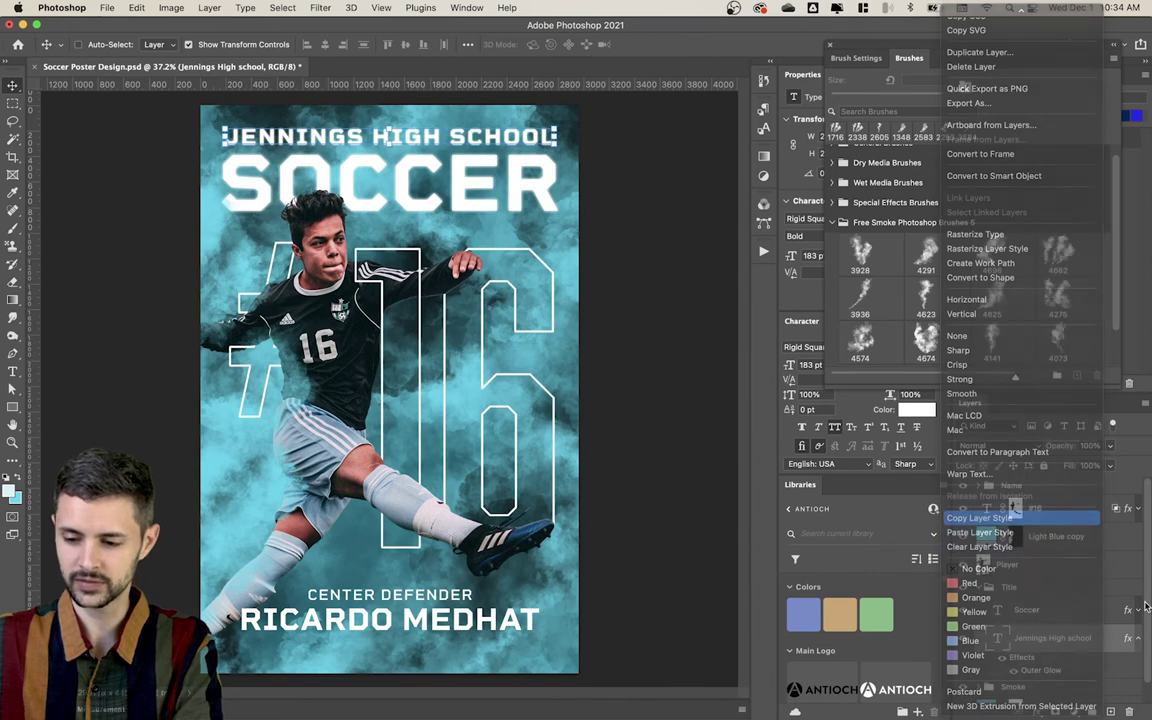
{"action": "left_click", "coordinate": [506, 622]}
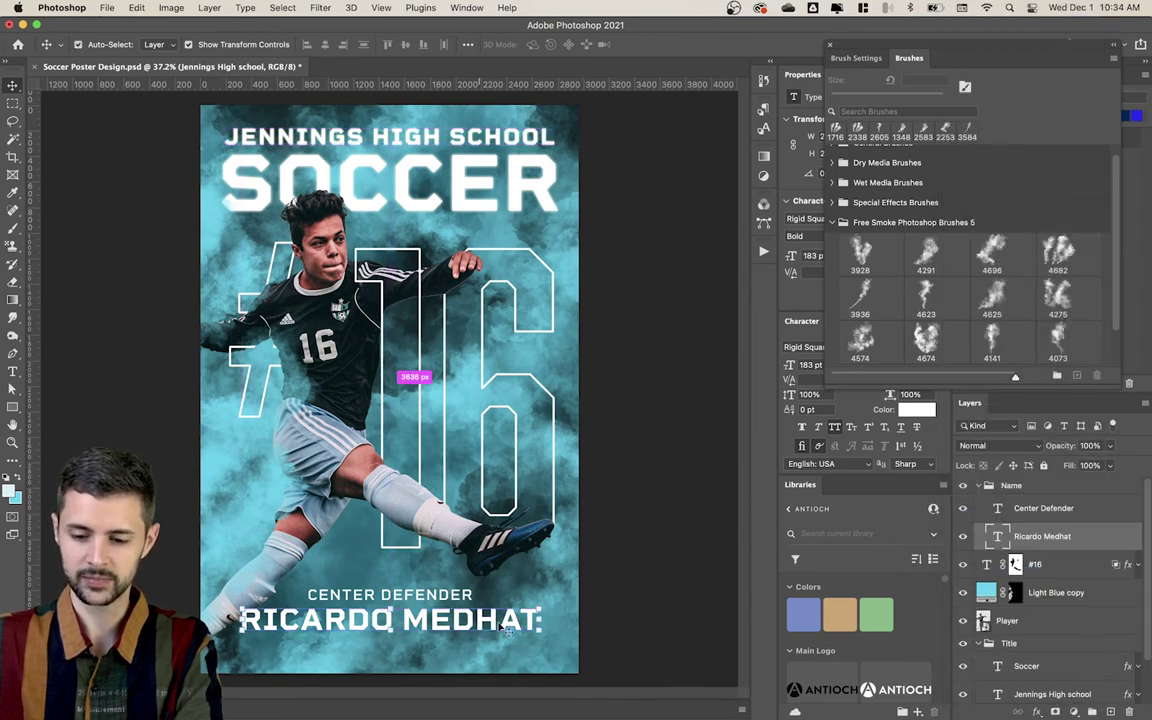
{"action": "right_click", "coordinate": [988, 483]}
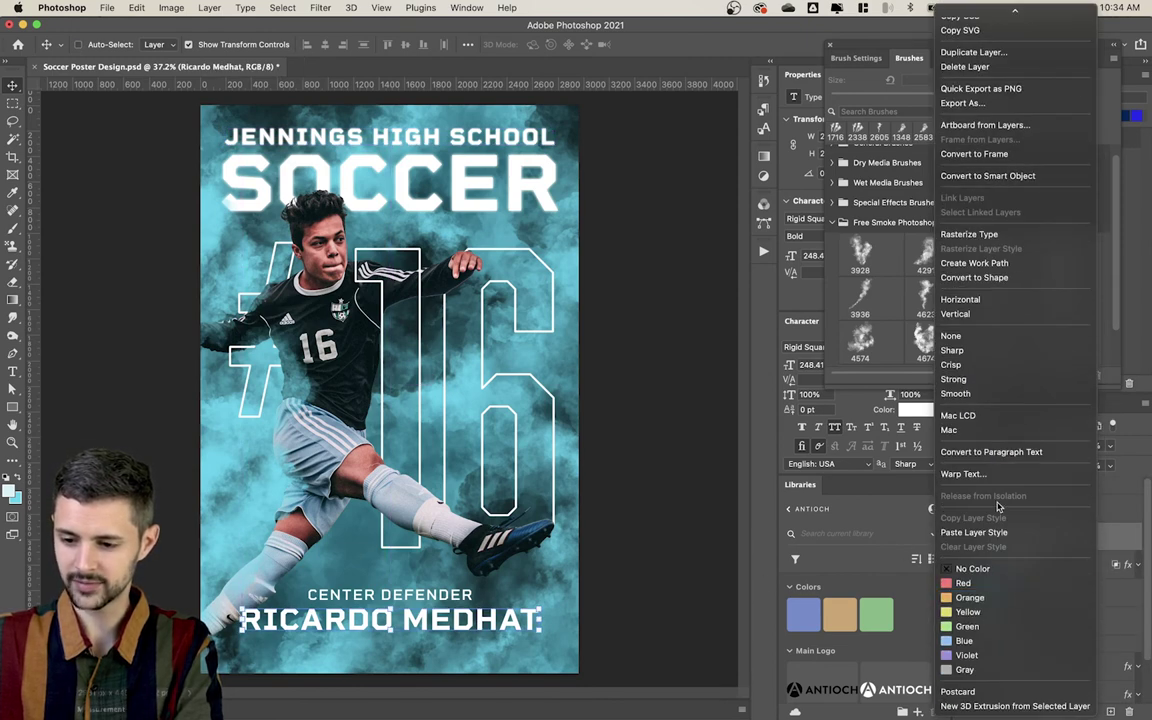
{"action": "left_click", "coordinate": [975, 532]}
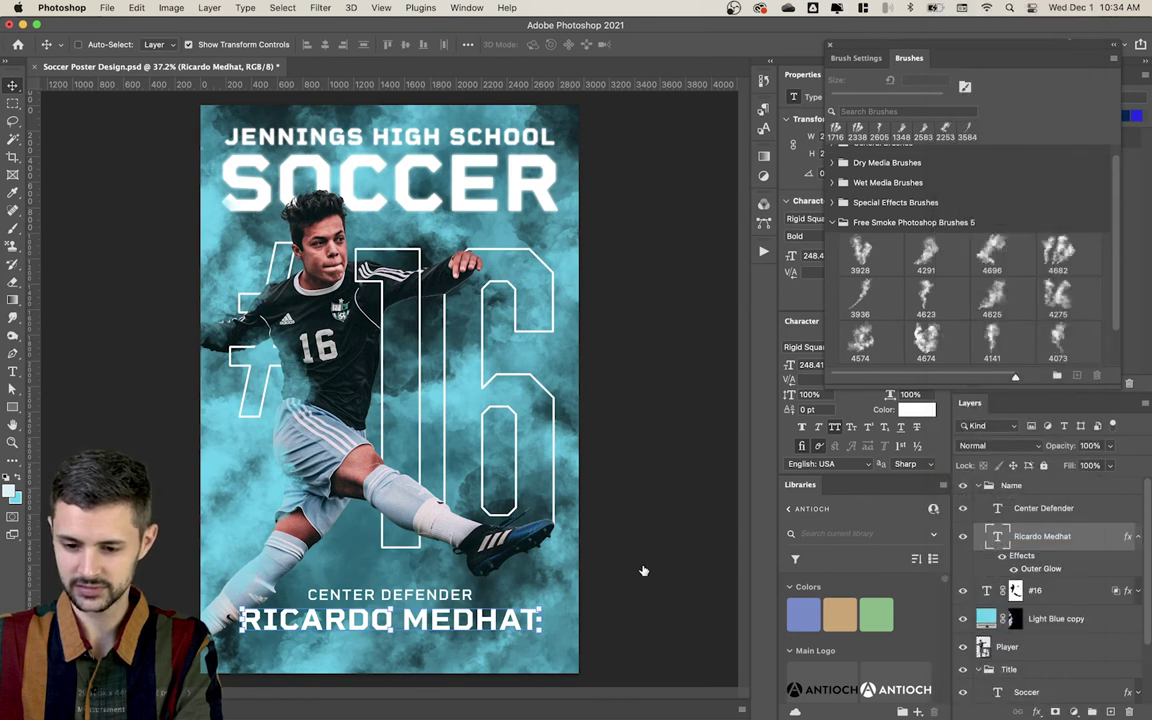
{"action": "right_click", "coordinate": [1085, 508]}
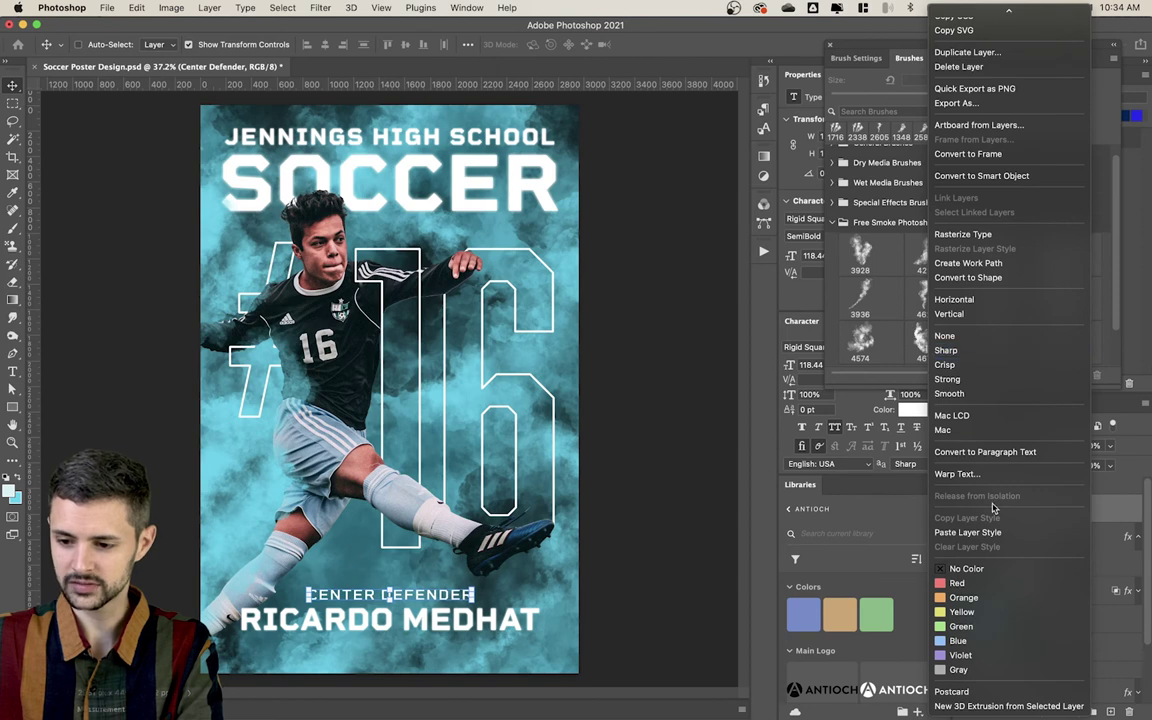
{"action": "left_click", "coordinate": [999, 532]}
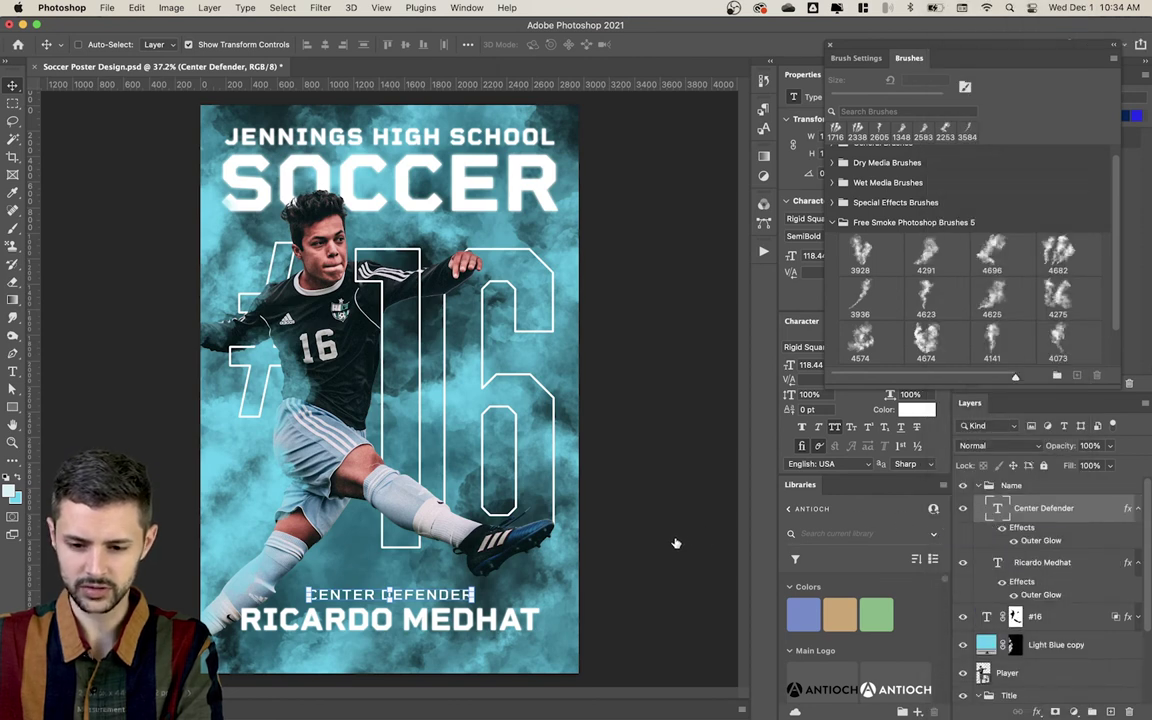
{"action": "key", "text": "alt+super+a"}
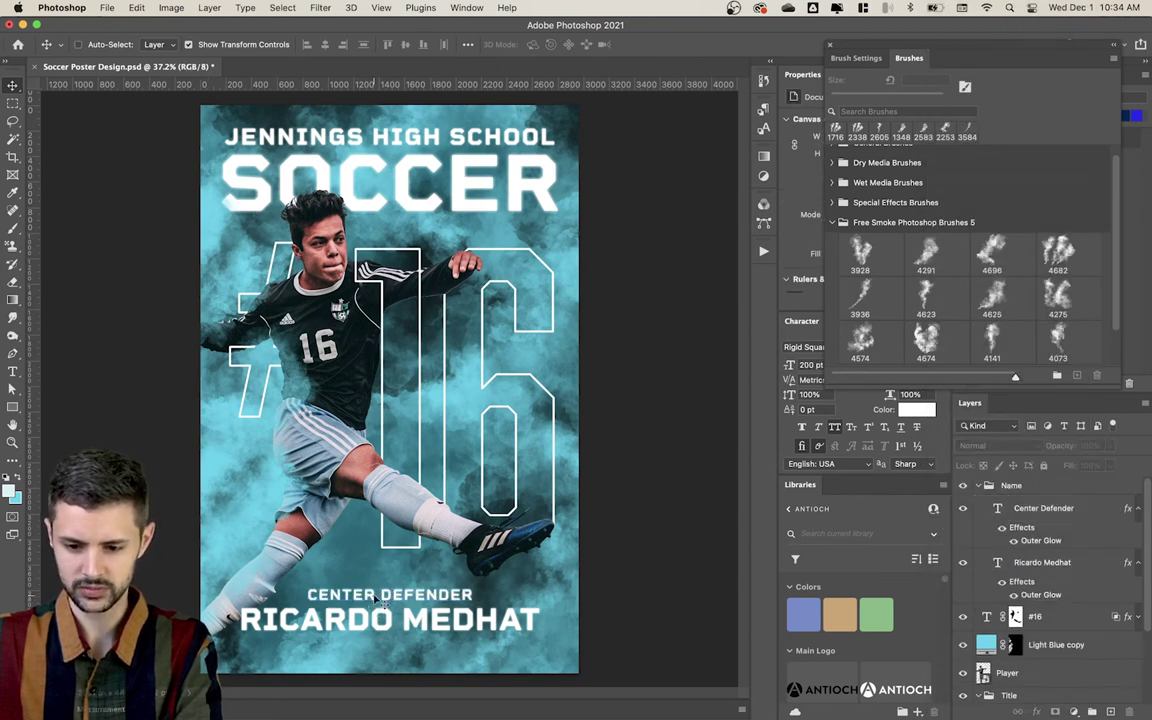
{"action": "left_click", "coordinate": [1046, 541]}
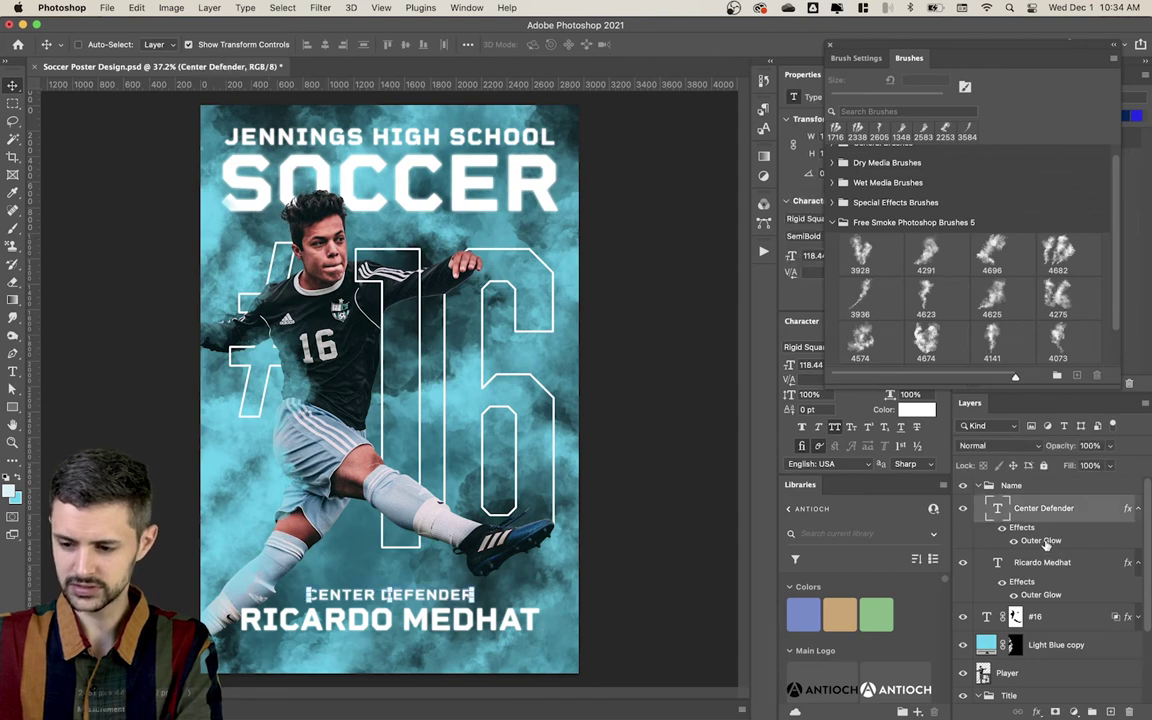
{"action": "double_click", "coordinate": [1046, 541]}
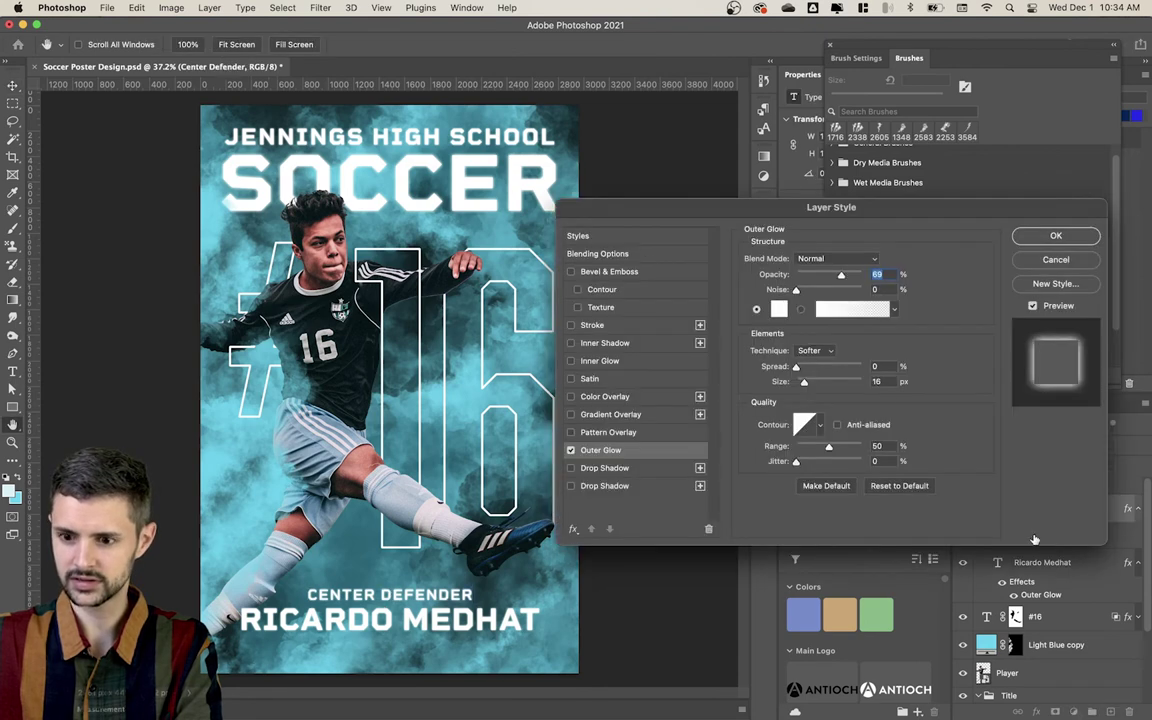
{"action": "double_click", "coordinate": [877, 382]}
{"action": "type", "text": "10"}
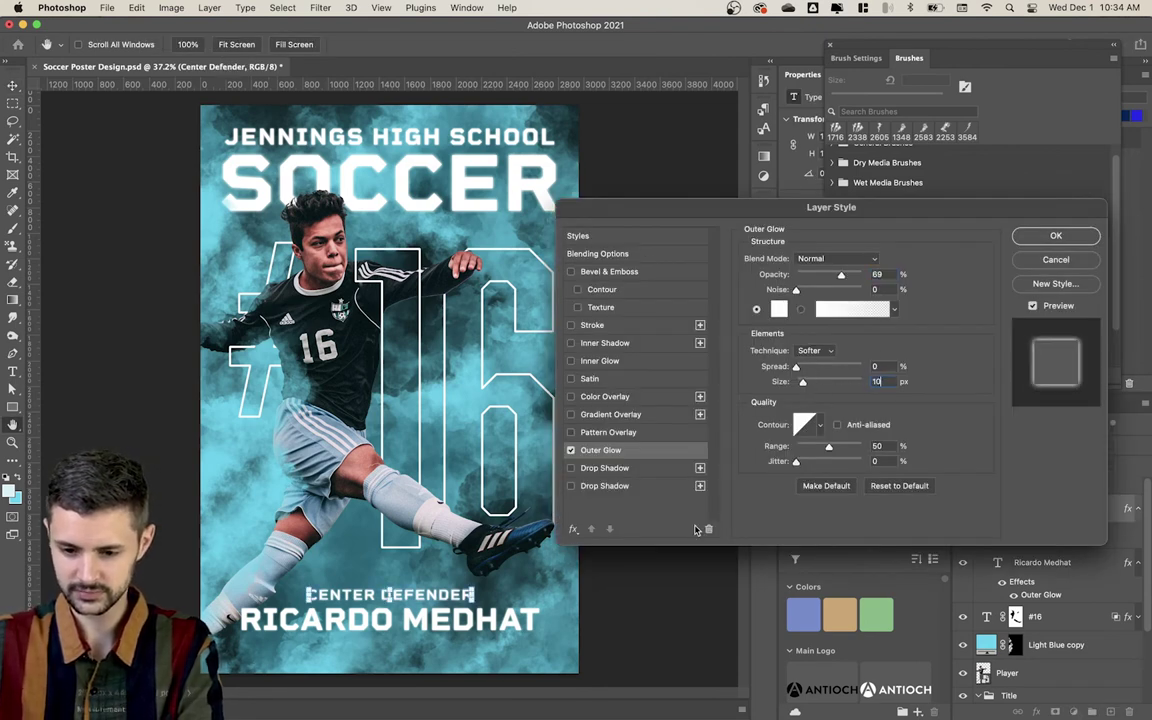
{"action": "key", "text": "Return"}
{"action": "left_click", "coordinate": [661, 603], "text": "super"}
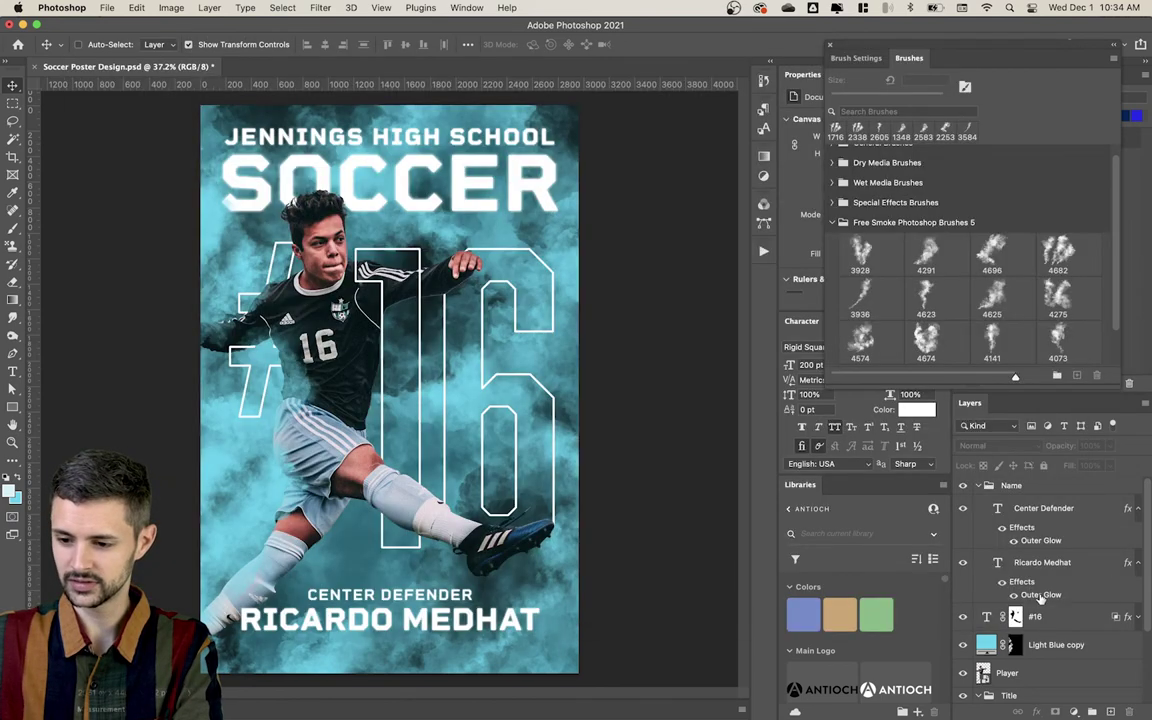
{"action": "left_click", "coordinate": [1040, 560]}
{"action": "double_click", "coordinate": [1043, 545]}
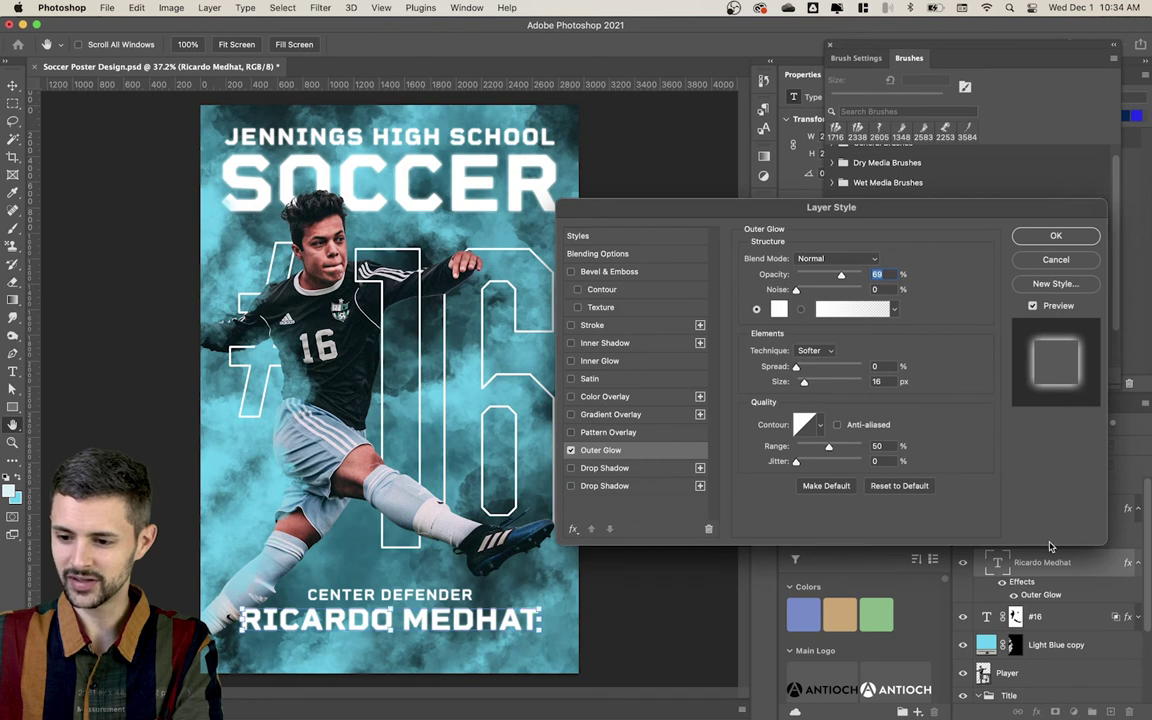
{"action": "key", "text": "Return"}
{"action": "double_click", "coordinate": [1043, 541]}
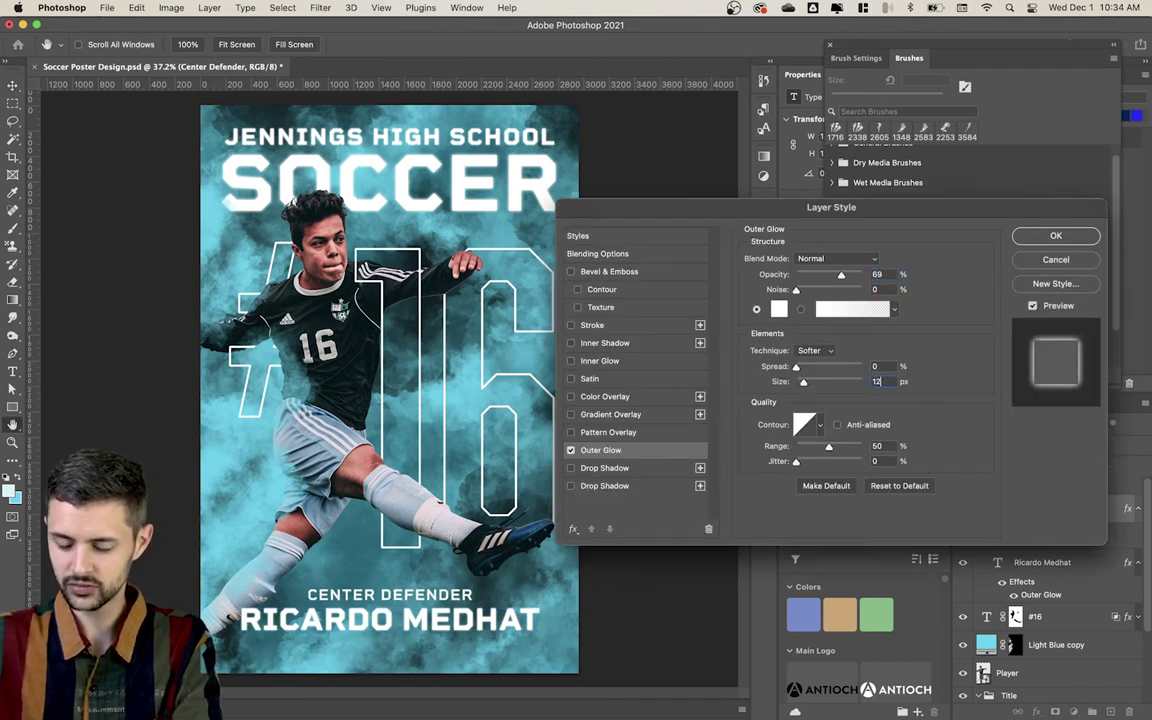
{"action": "key", "text": "Return"}
{"action": "left_click", "coordinate": [650, 624]}
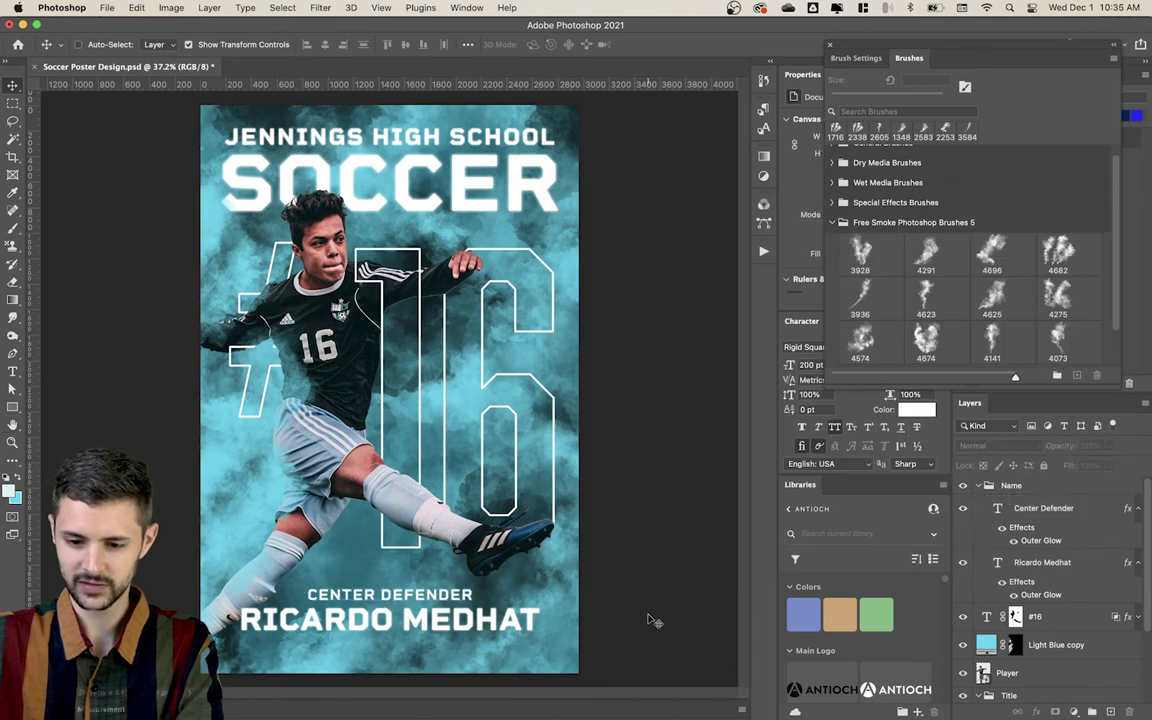
Step: Give #16 Layer Mask Hides Effects, a 32 px Outer Glow, and a 27% Drop Shadow
{"action": "left_click", "coordinate": [483, 347]}
{"action": "key", "text": "Return"}
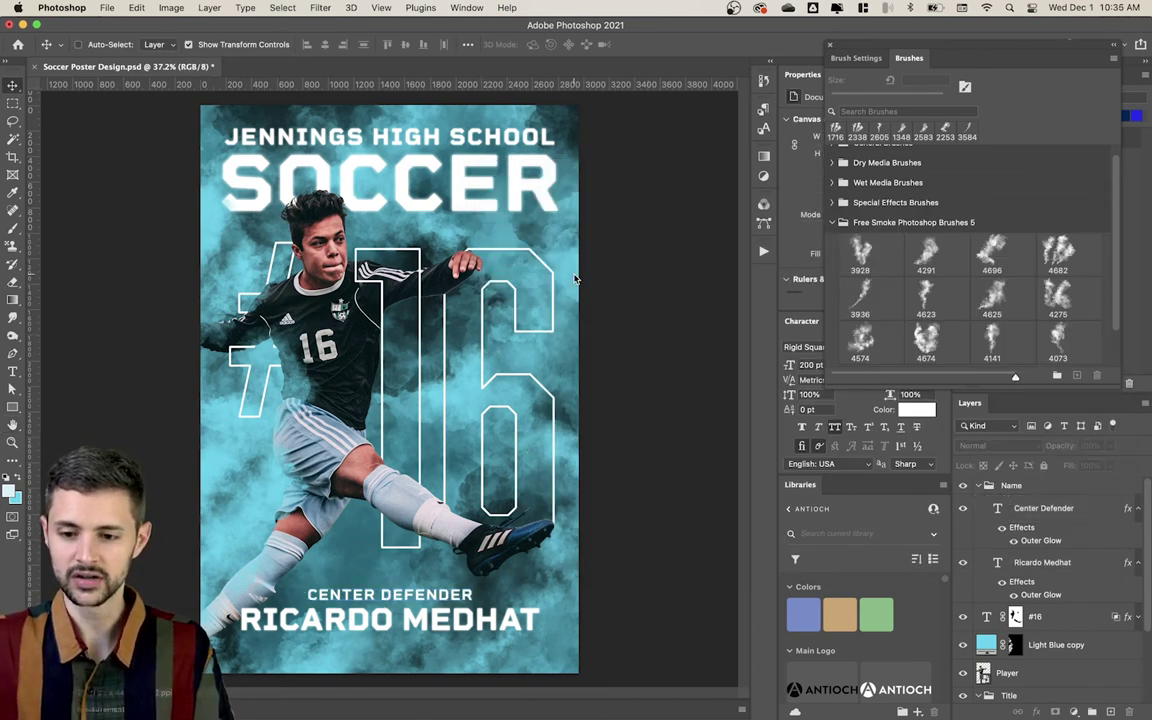
{"action": "left_click", "coordinate": [1094, 617]}
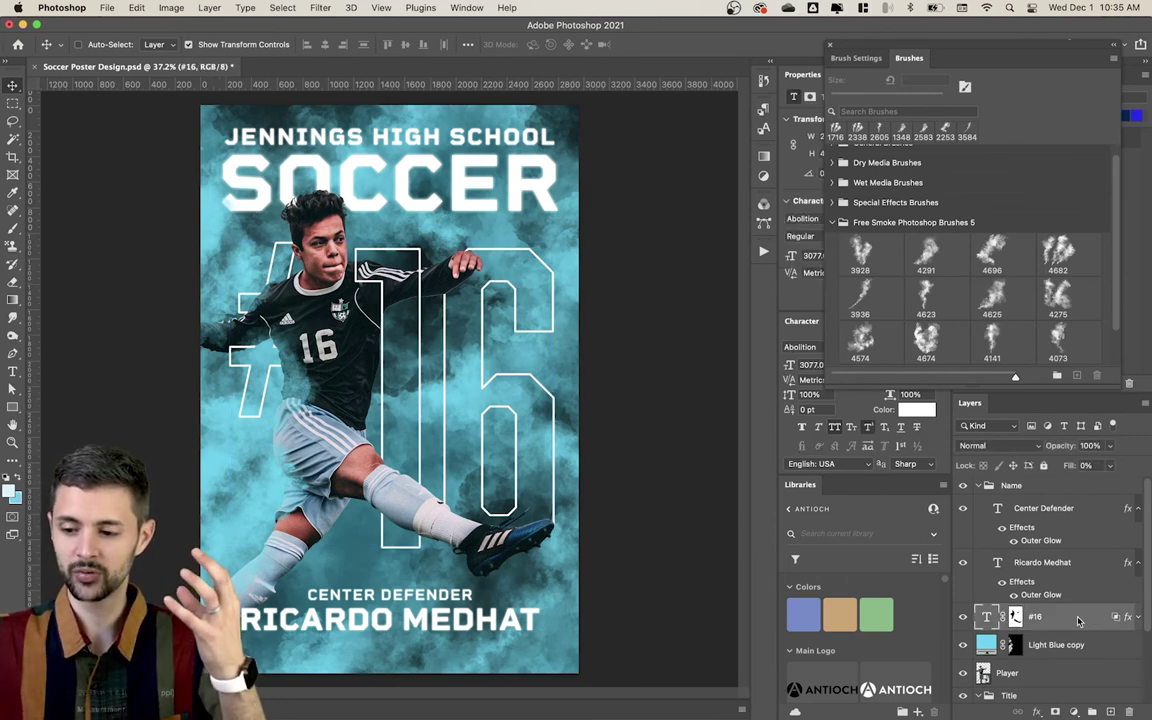
{"action": "double_click", "coordinate": [1094, 617]}
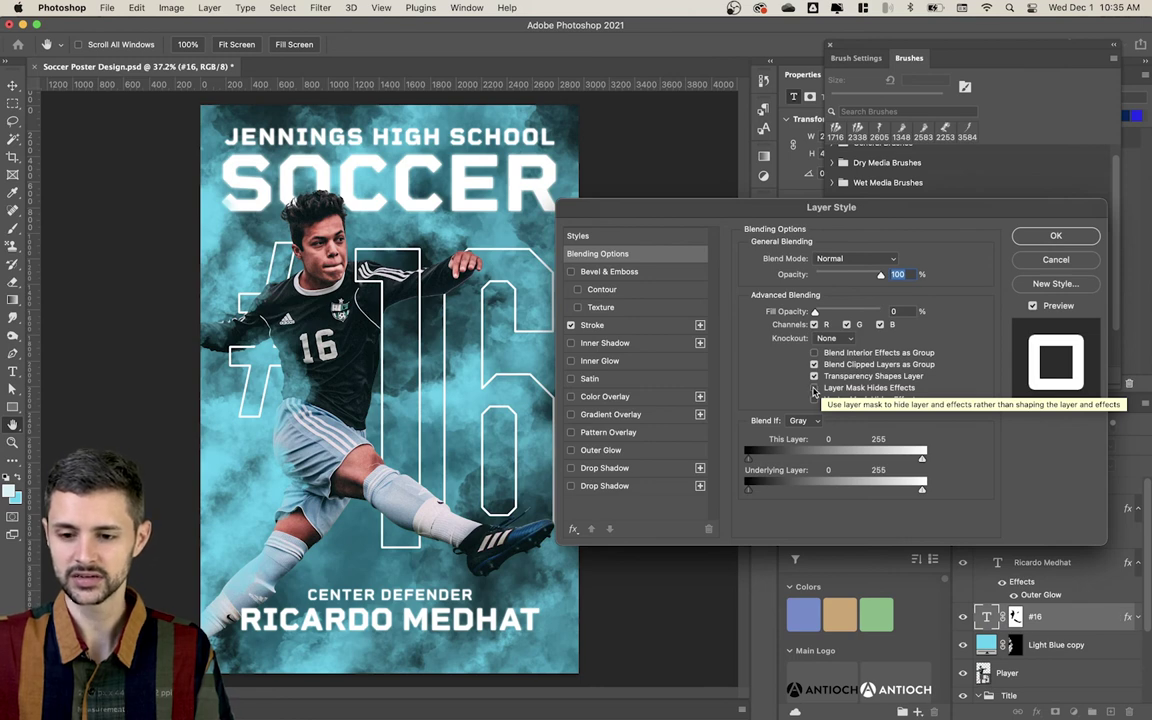
{"action": "left_click", "coordinate": [815, 388]}
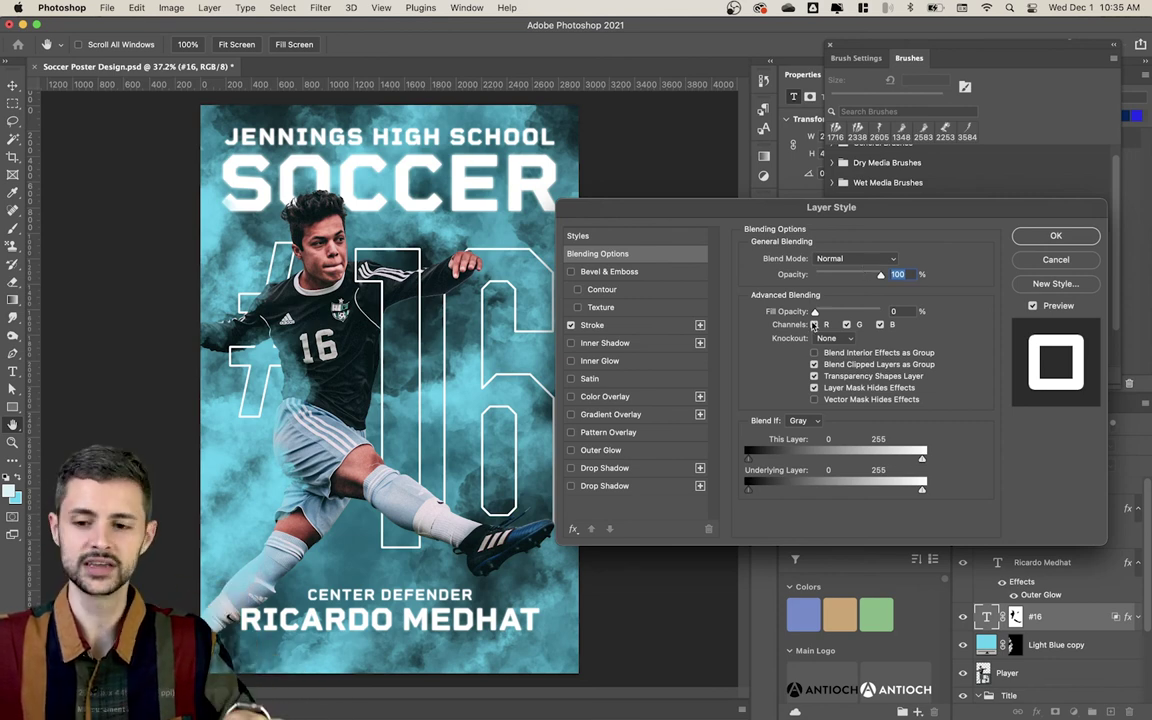
{"action": "left_click", "coordinate": [628, 451]}
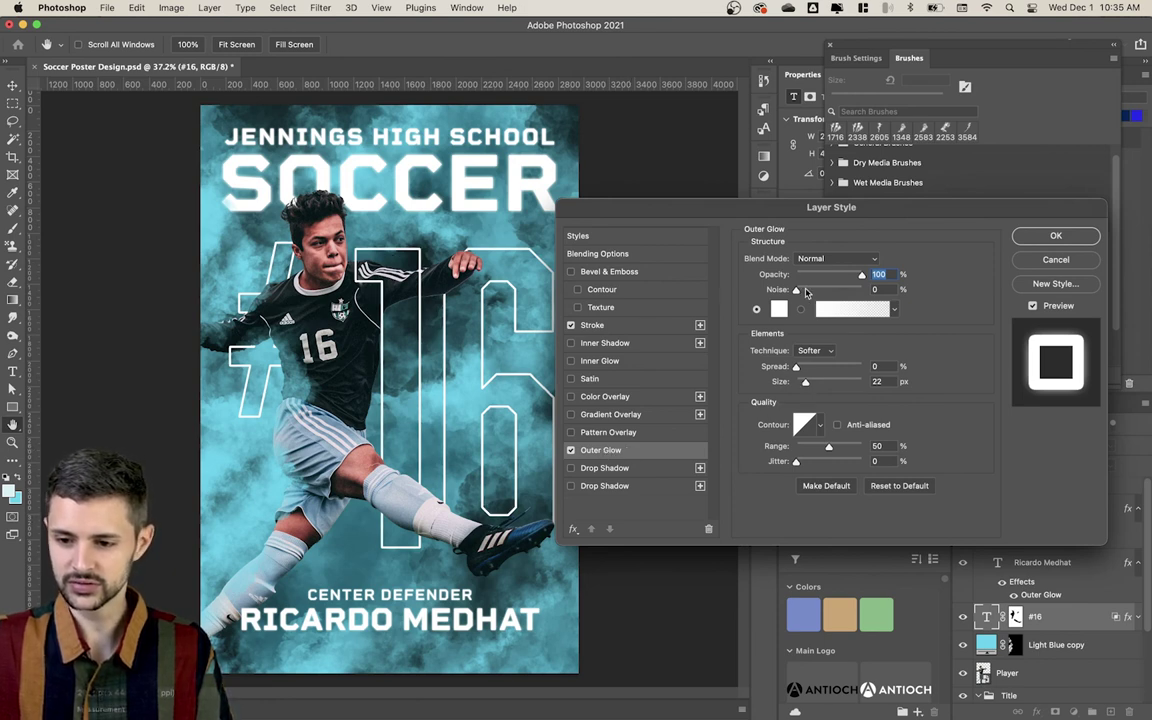
{"action": "left_click_drag", "start_coordinate": [807, 383], "coordinate": [810, 384]}
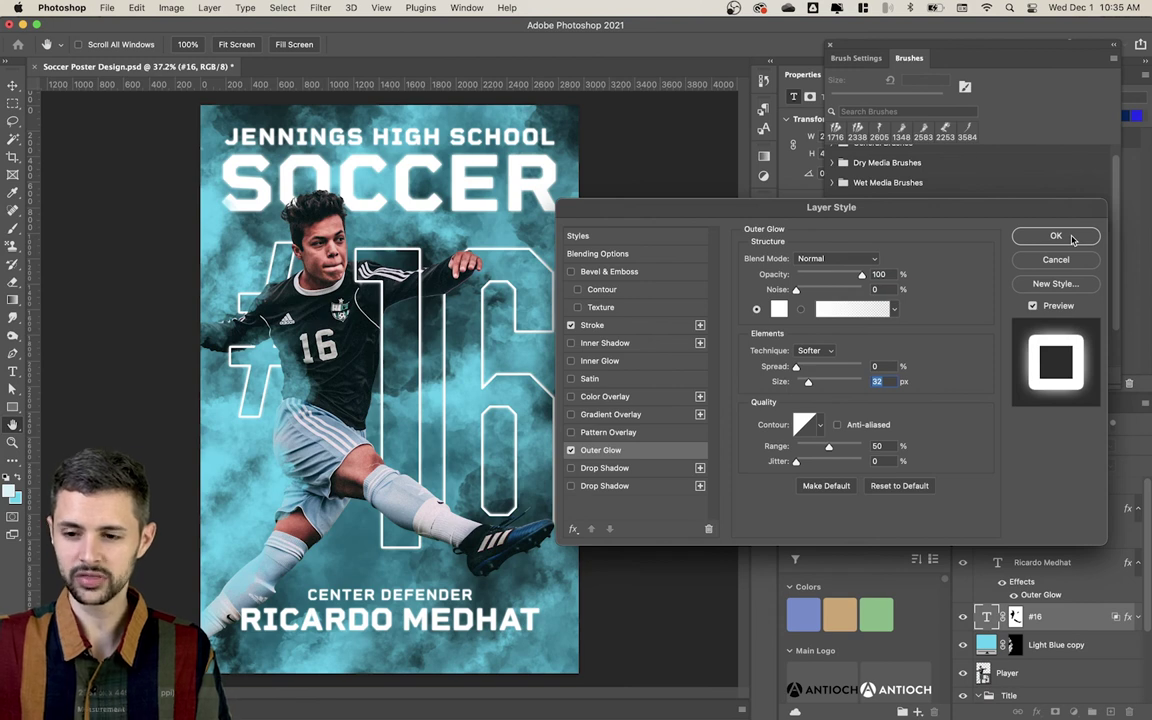
{"action": "left_click", "coordinate": [572, 469]}
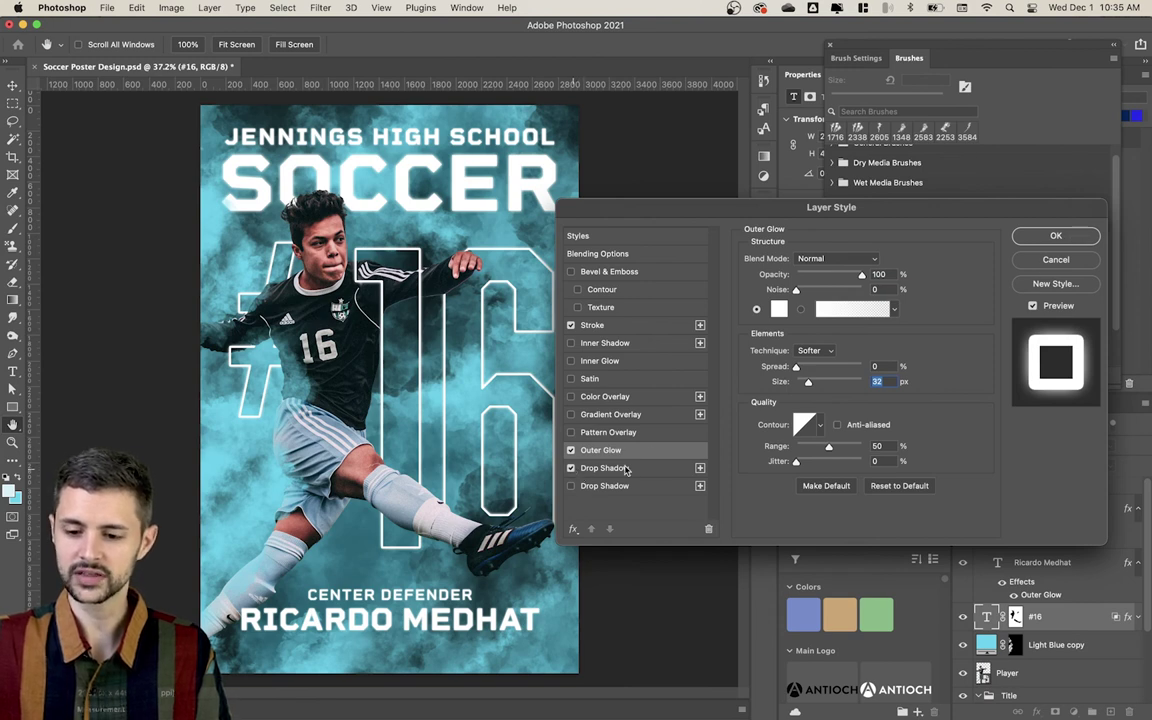
{"action": "left_click", "coordinate": [620, 468]}
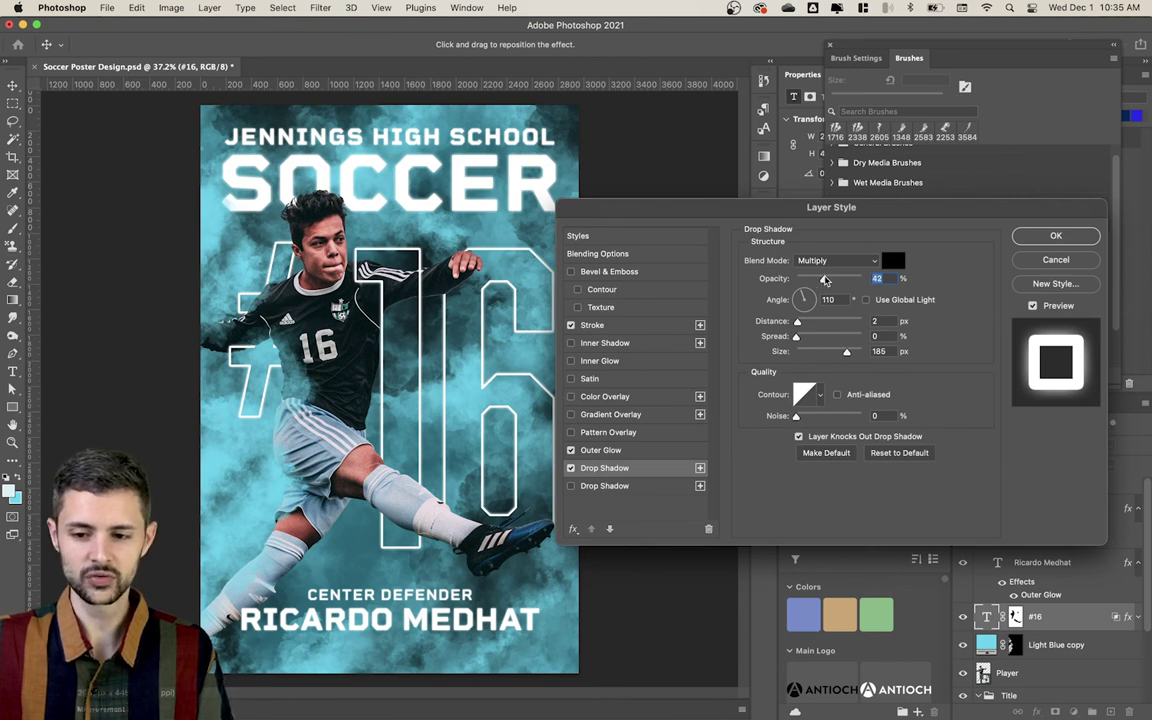
{"action": "left_click_drag", "start_coordinate": [817, 279], "coordinate": [812, 280]}
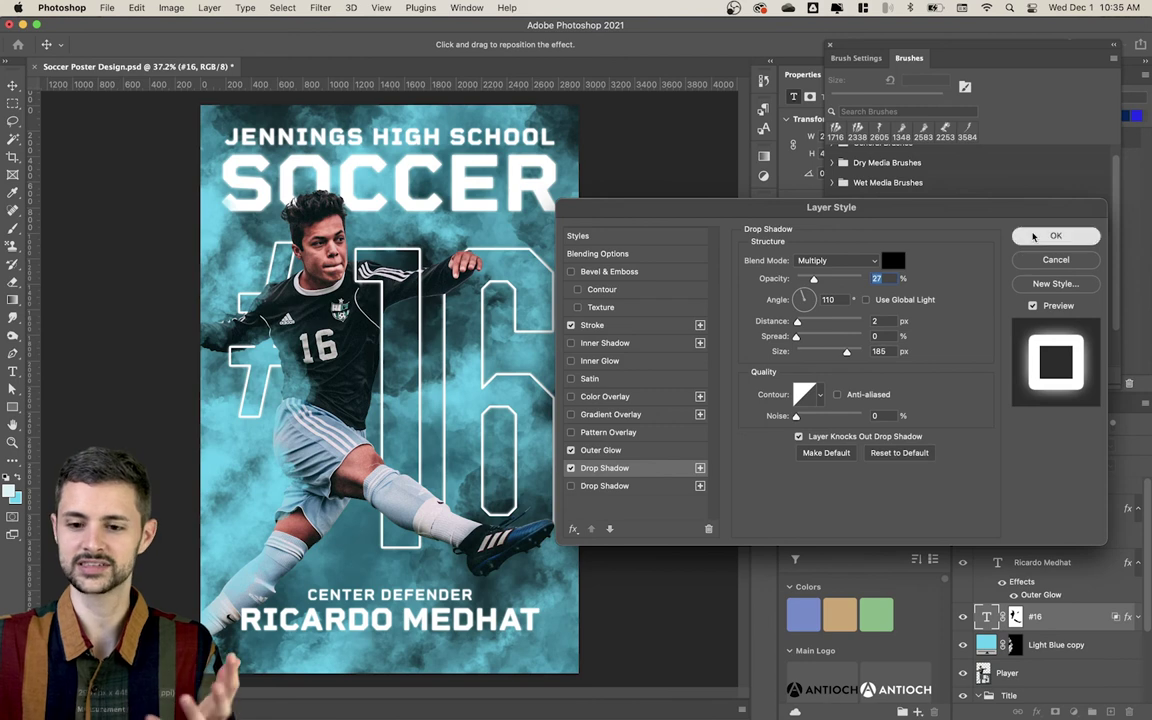
{"action": "left_click", "coordinate": [1033, 236]}
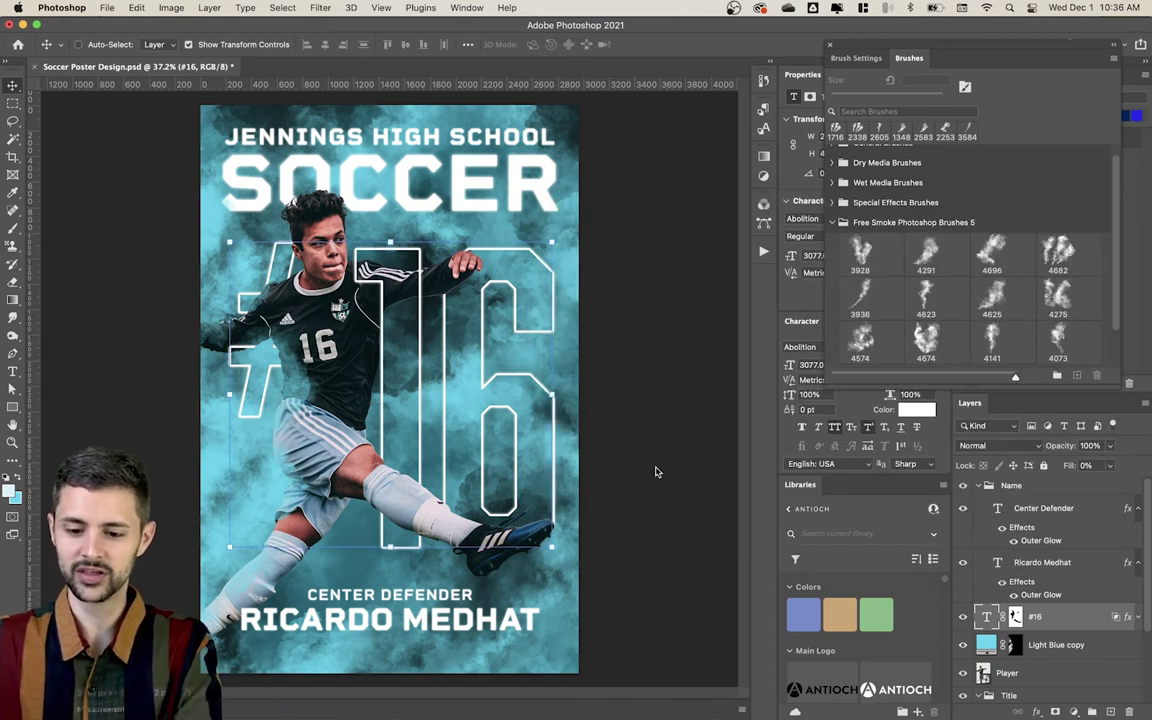
Step: Add a 28% Drop Shadow to SOCCER and shrink its Outer Glow to 21 px
{"action": "left_click", "coordinate": [694, 417]}
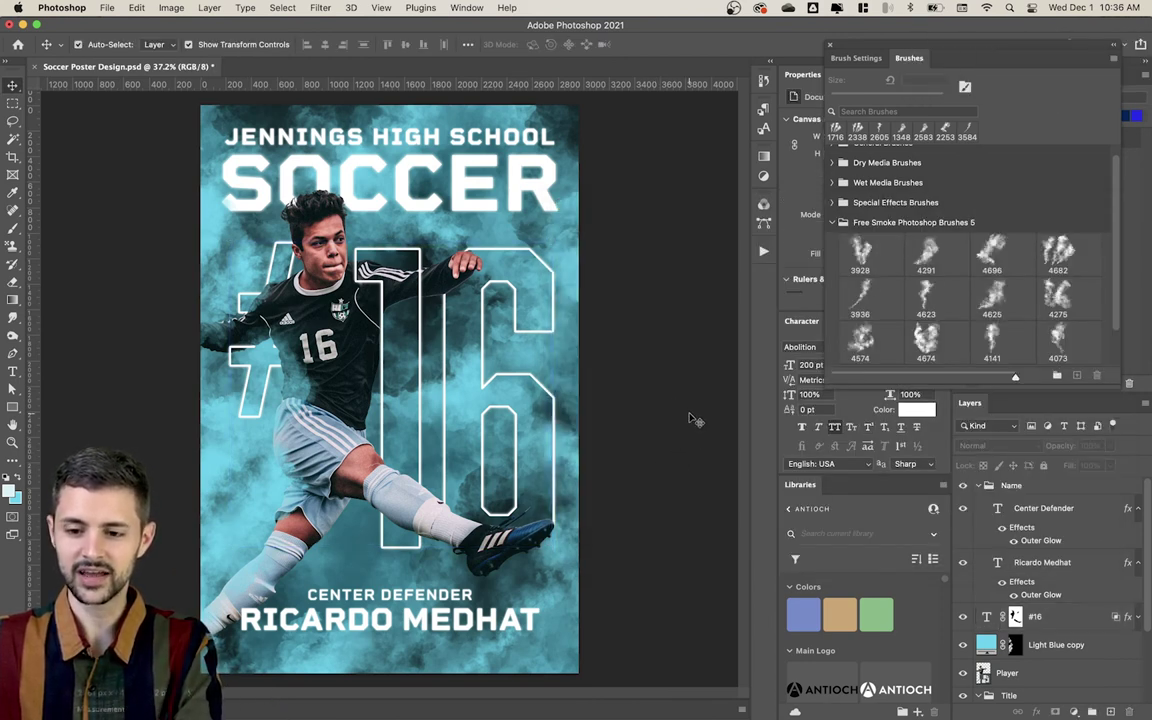
{"action": "left_click", "coordinate": [541, 194], "text": "super"}
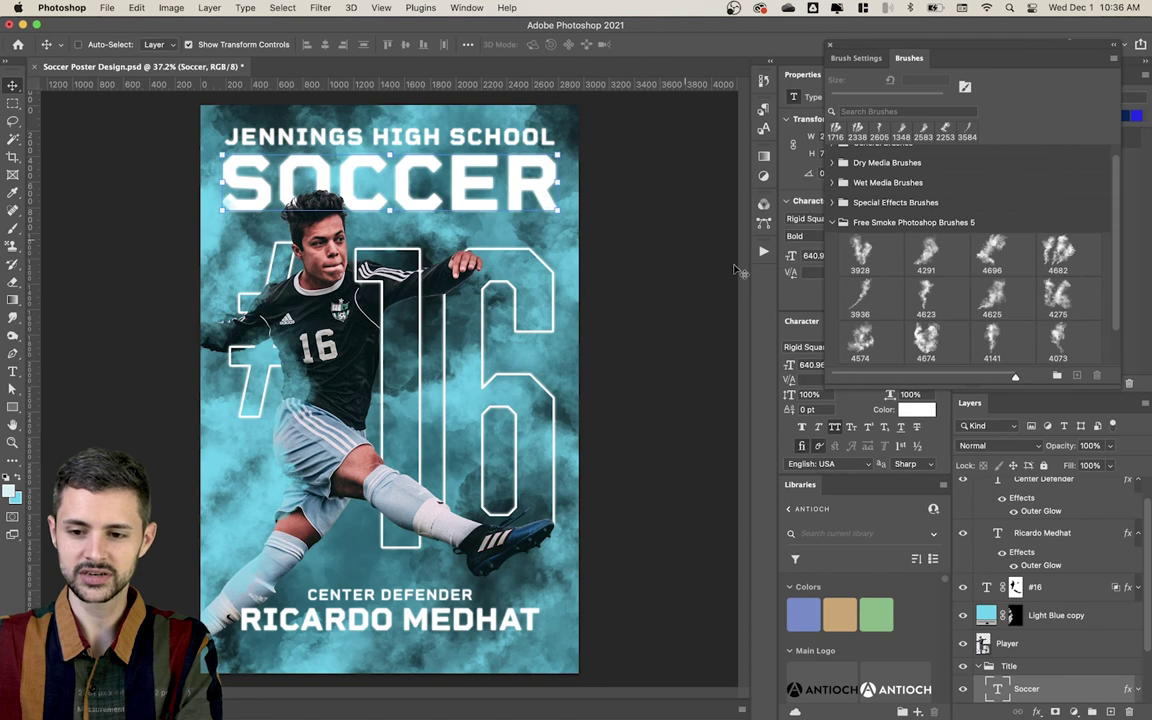
{"action": "double_click", "coordinate": [1079, 694]}
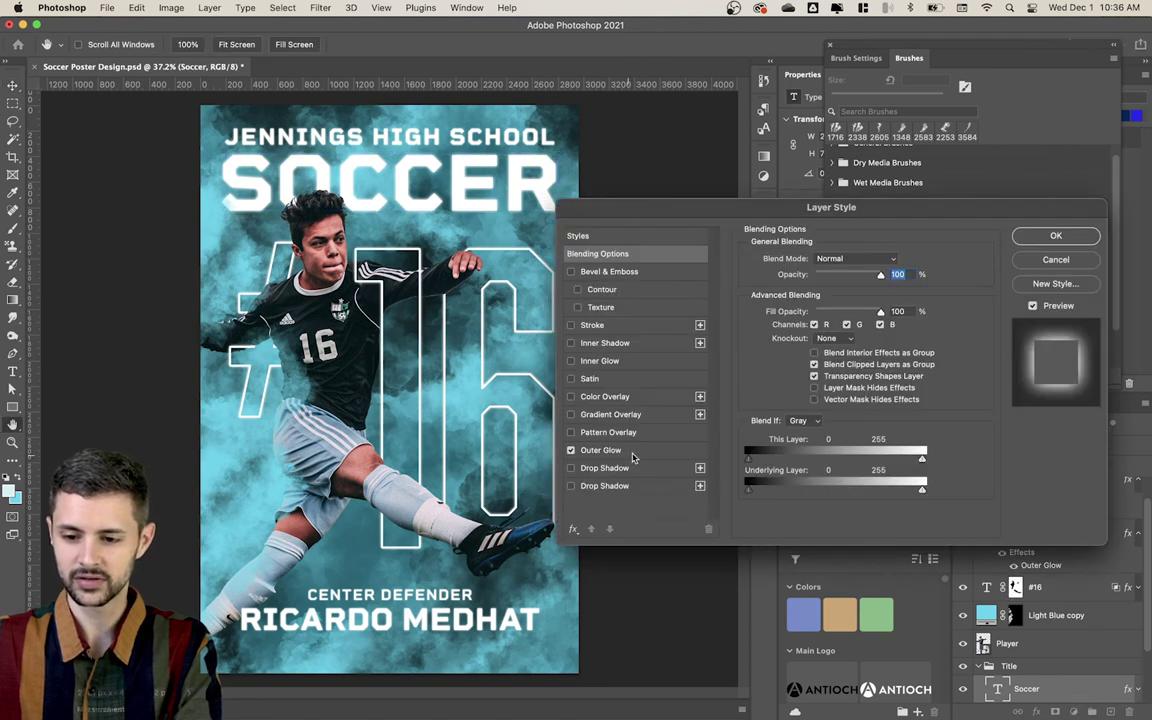
{"action": "left_click", "coordinate": [580, 470]}
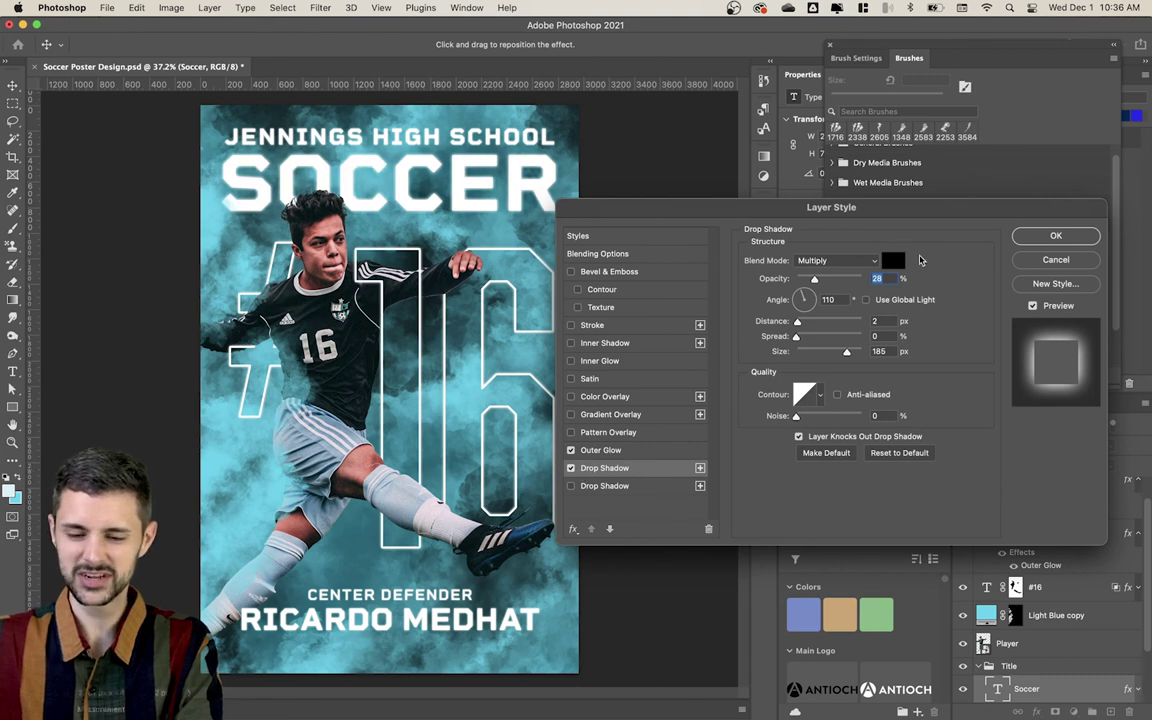
{"action": "left_click", "coordinate": [640, 450]}
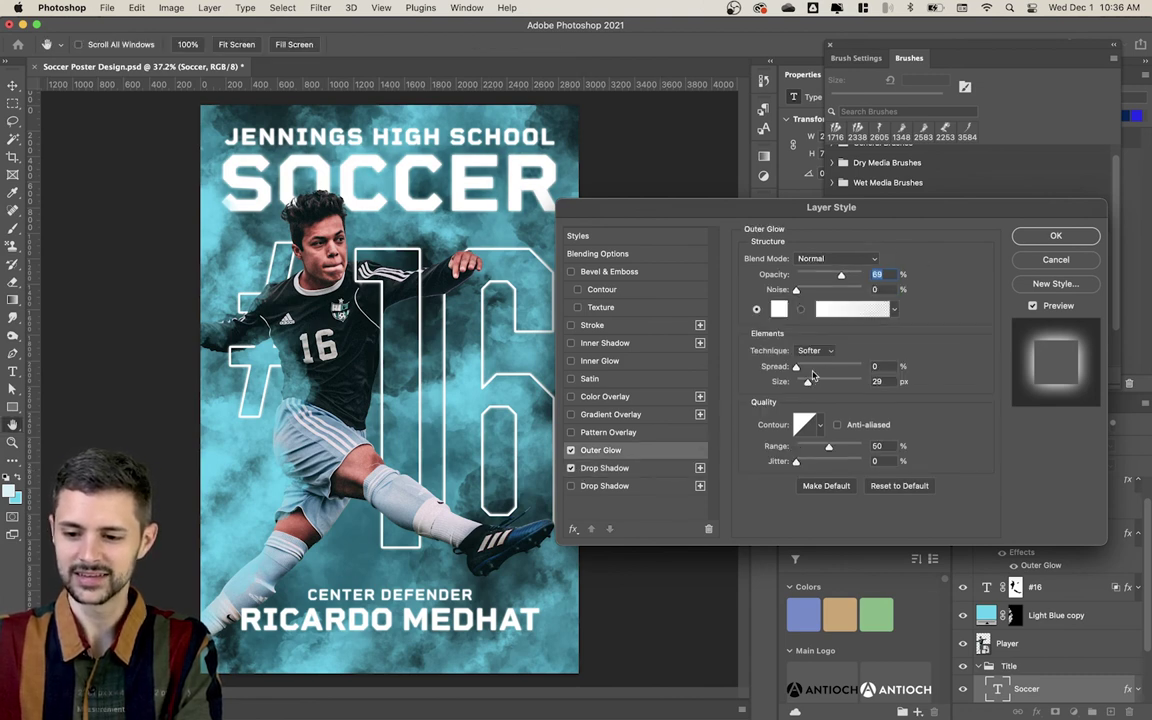
{"action": "left_click_drag", "start_coordinate": [816, 381], "coordinate": [806, 385]}
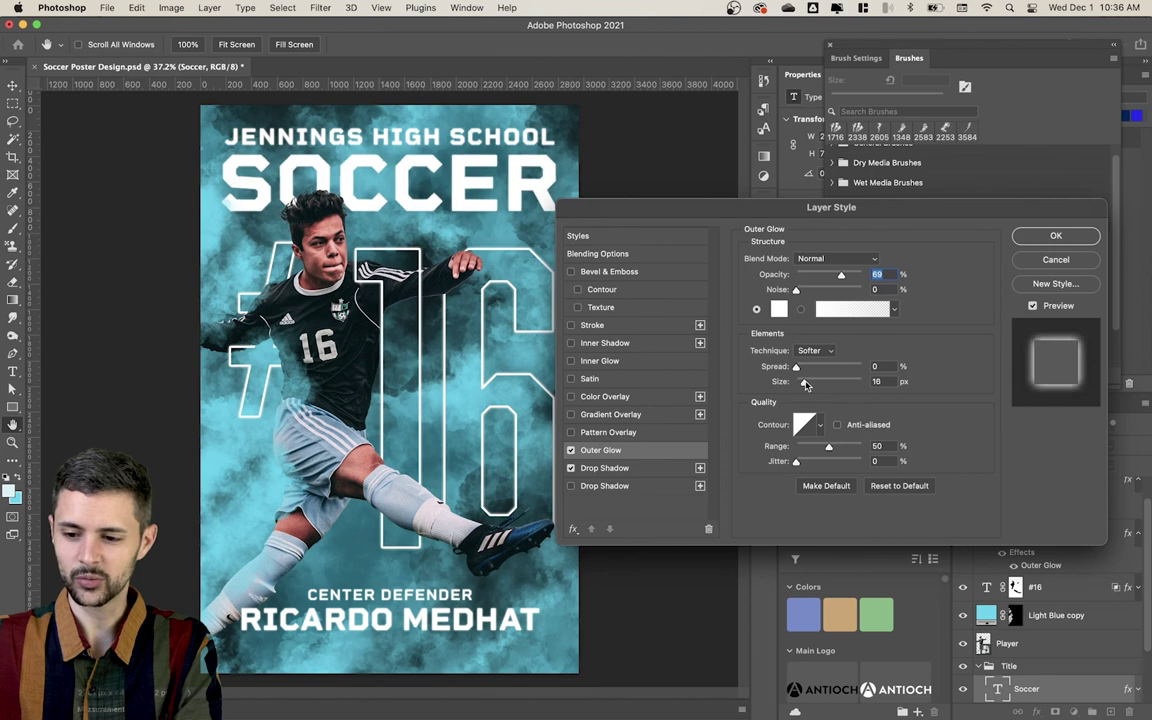
{"action": "left_click", "coordinate": [1056, 236]}
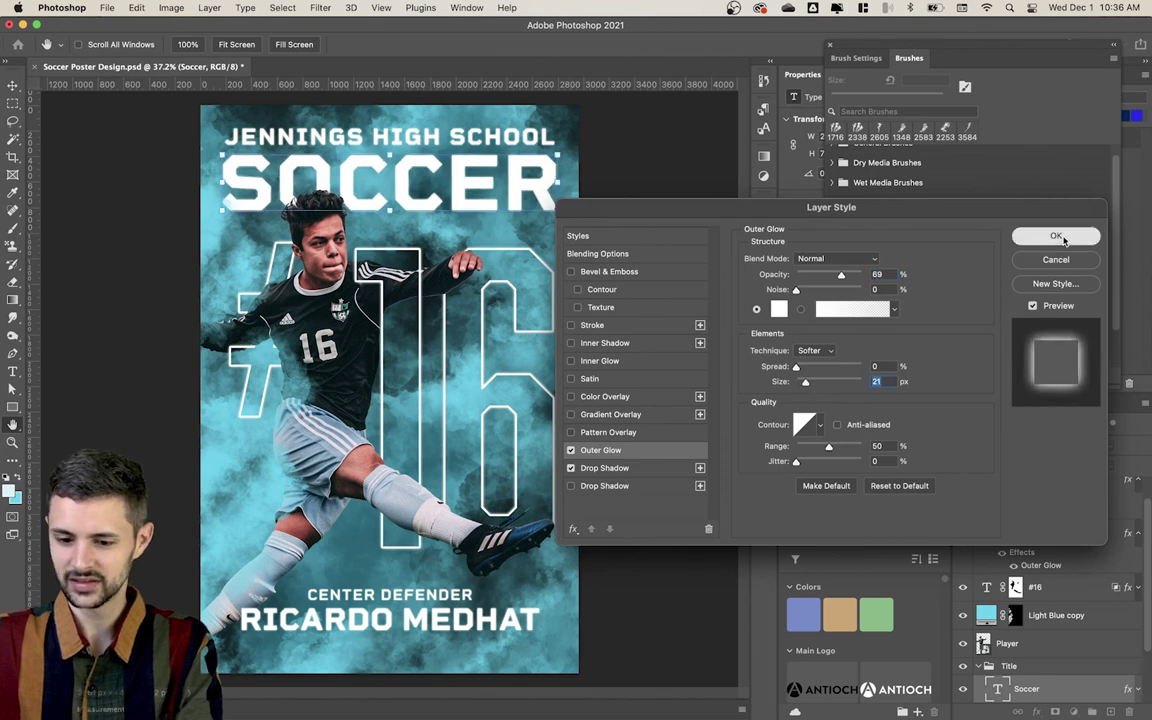
{"action": "left_click", "coordinate": [688, 365]}
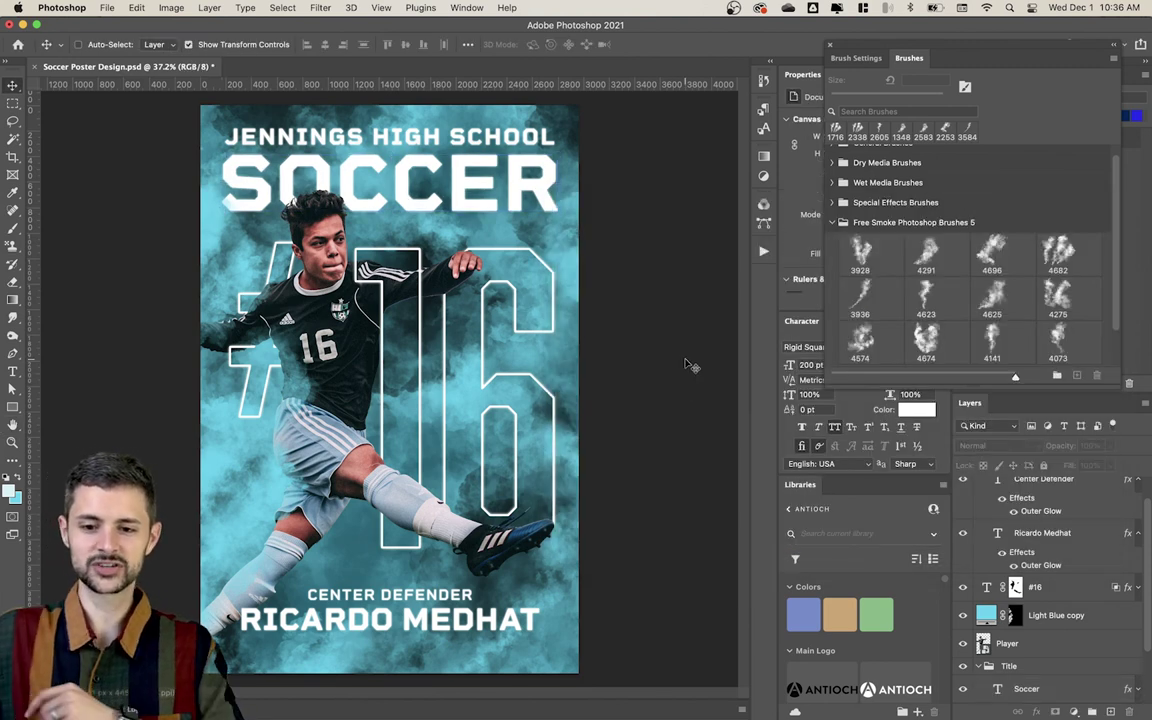